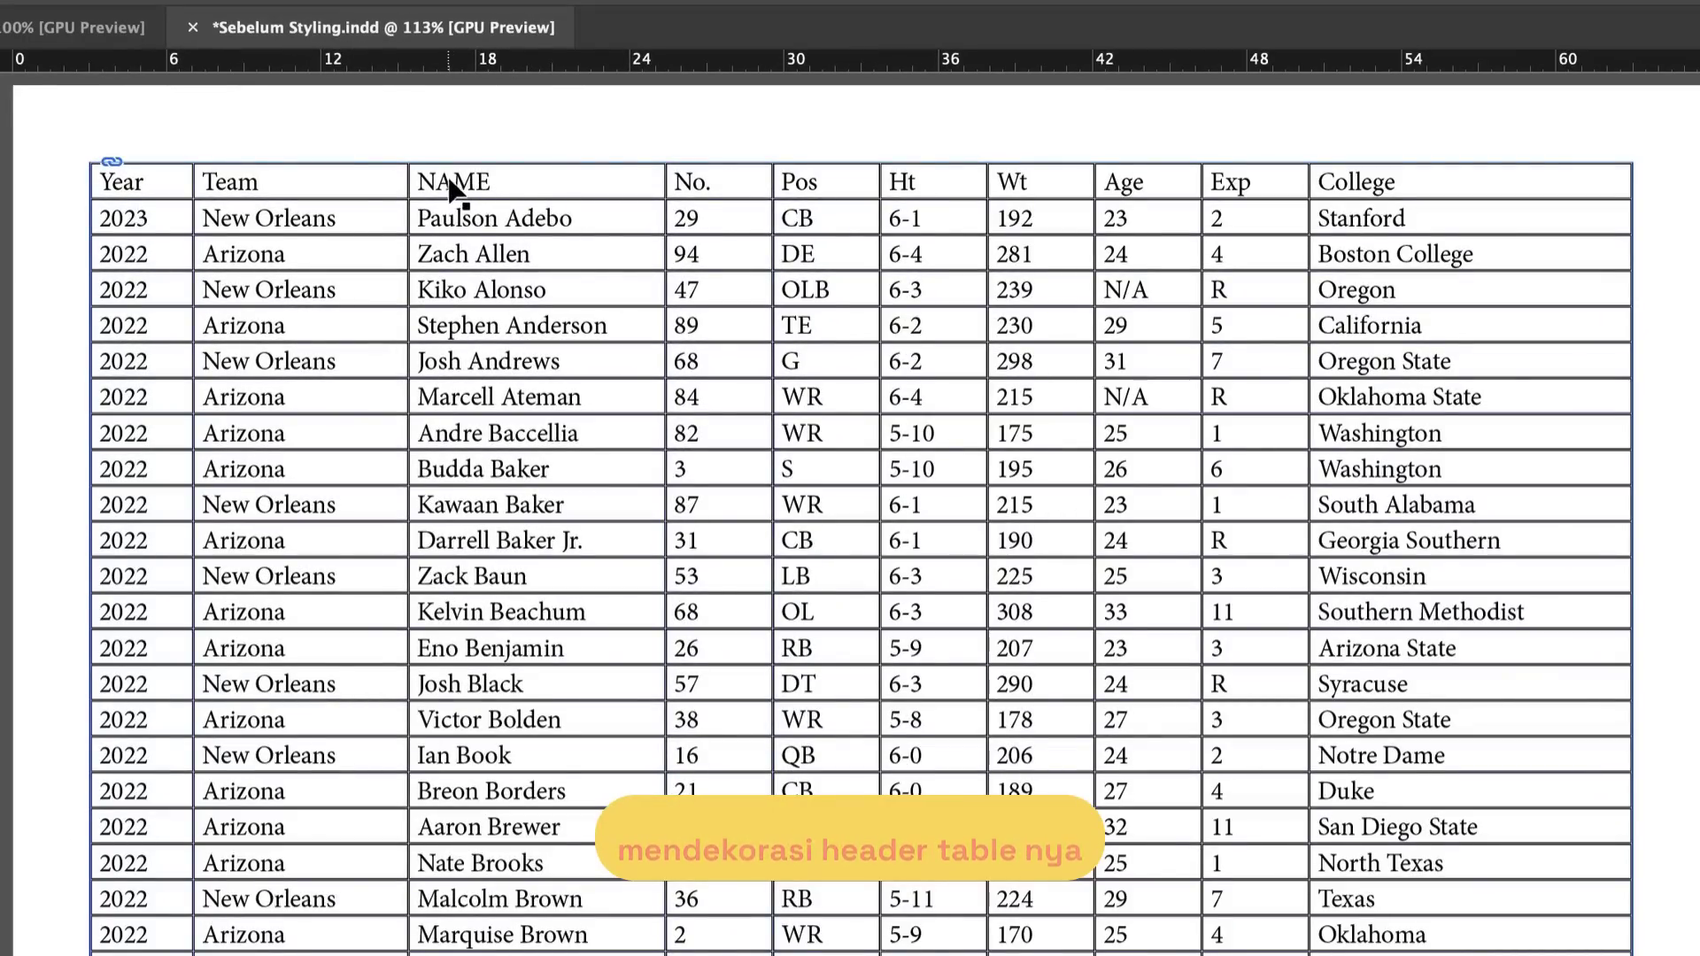
Set the table's header row in Space Grotesk Bold and center its text horizontally and vertically in the cells.
{"action": "left_click_drag", "start_coordinate": [1487, 182], "coordinate": [140, 186]}
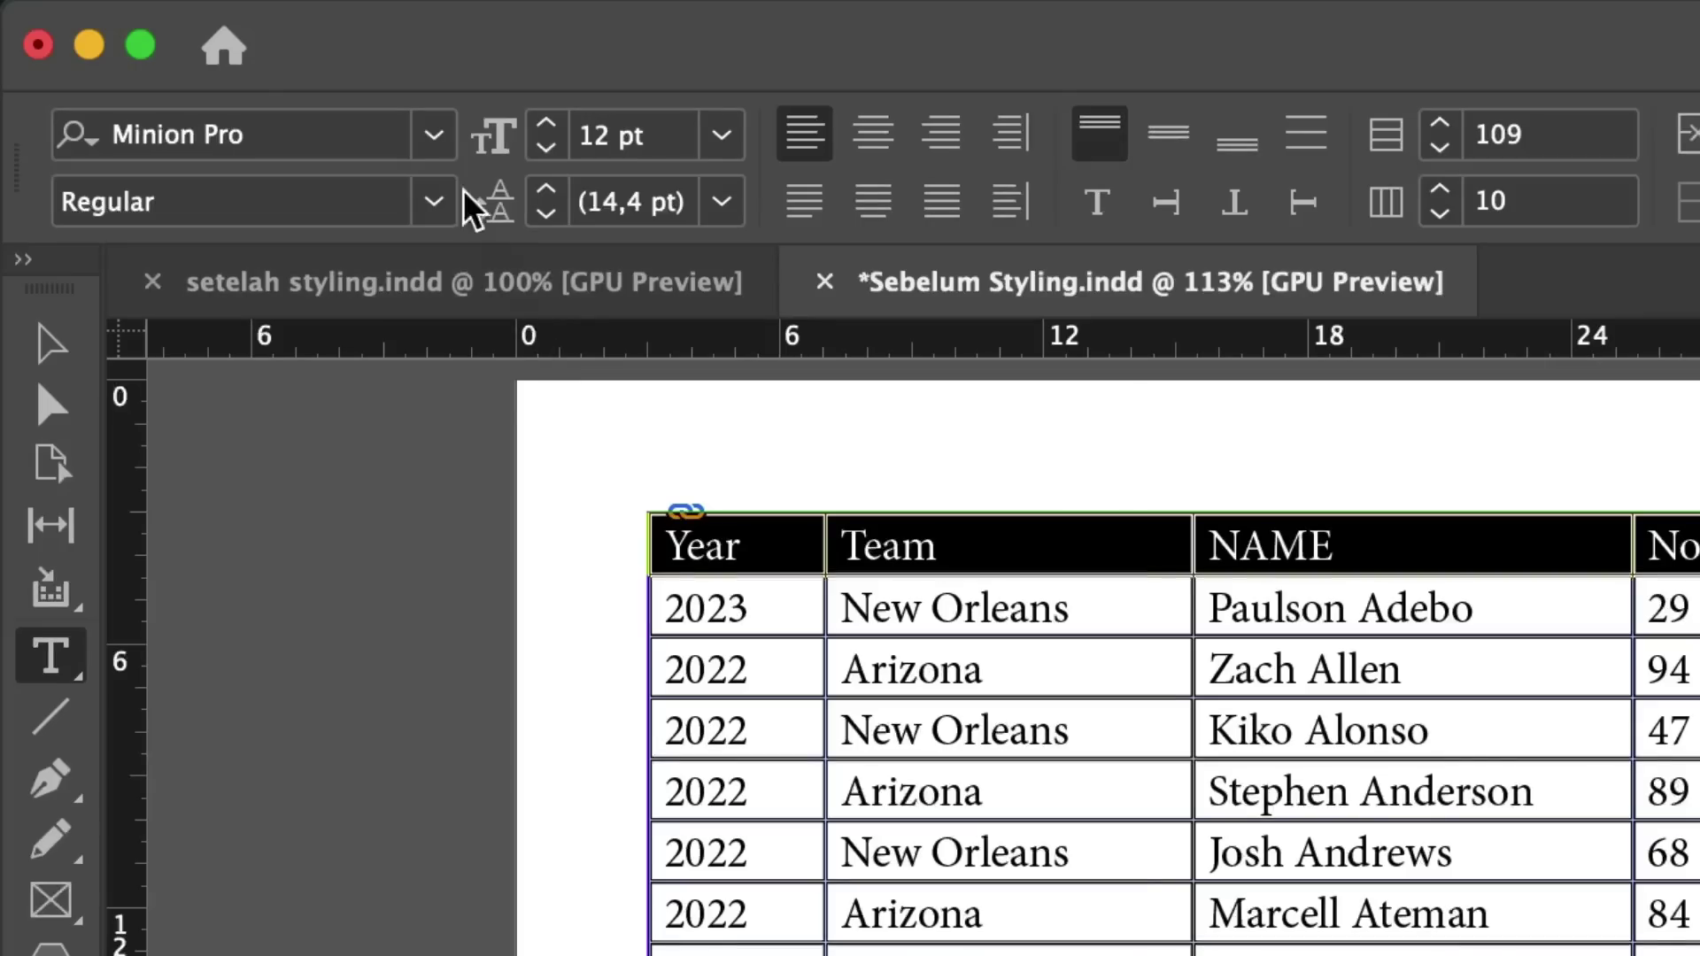
{"action": "left_click", "coordinate": [432, 140]}
{"action": "type", "text": "space"}
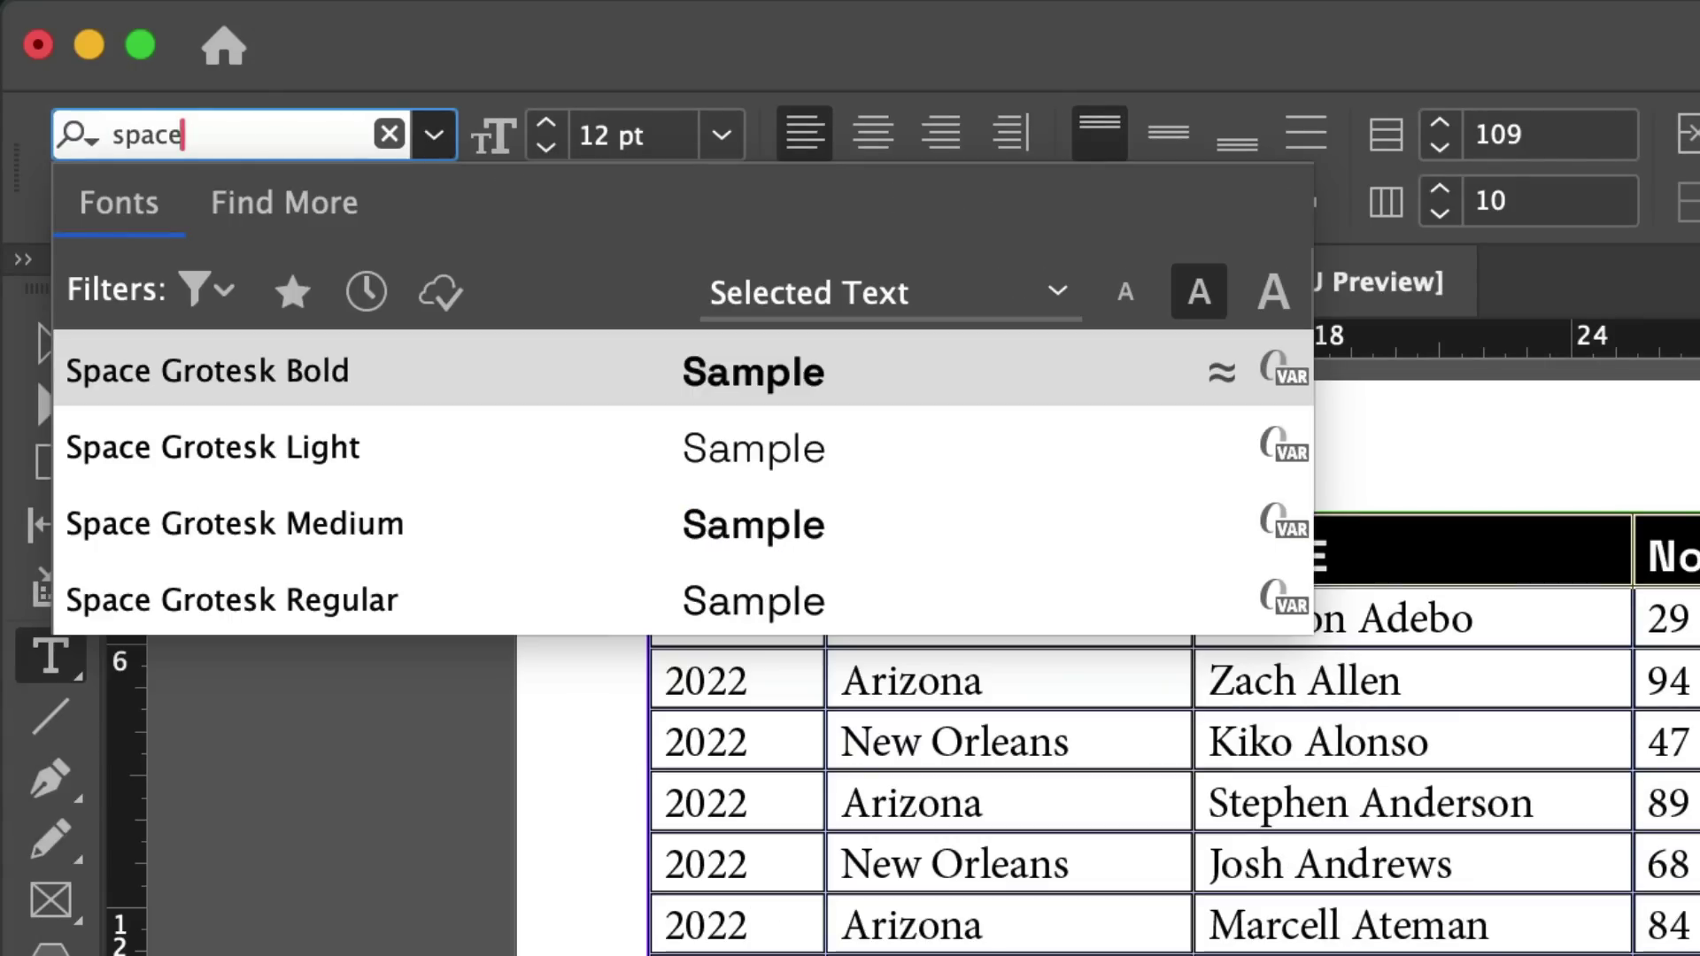
{"action": "left_click", "coordinate": [459, 376]}
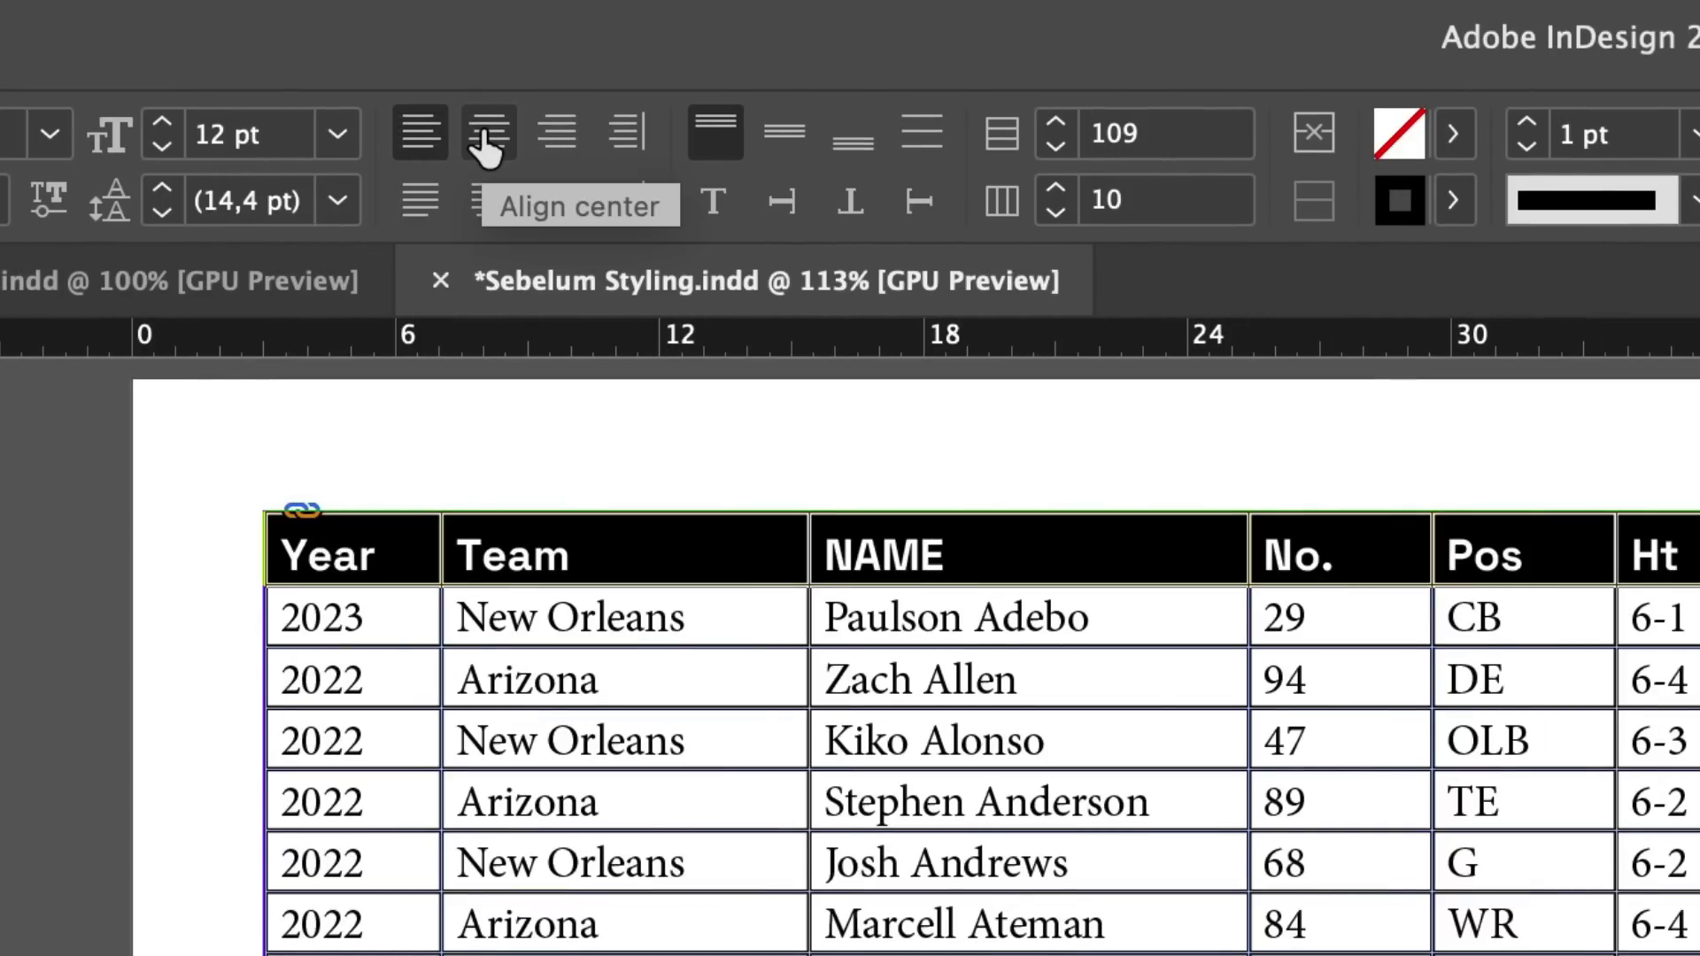
{"action": "left_click", "coordinate": [486, 142]}
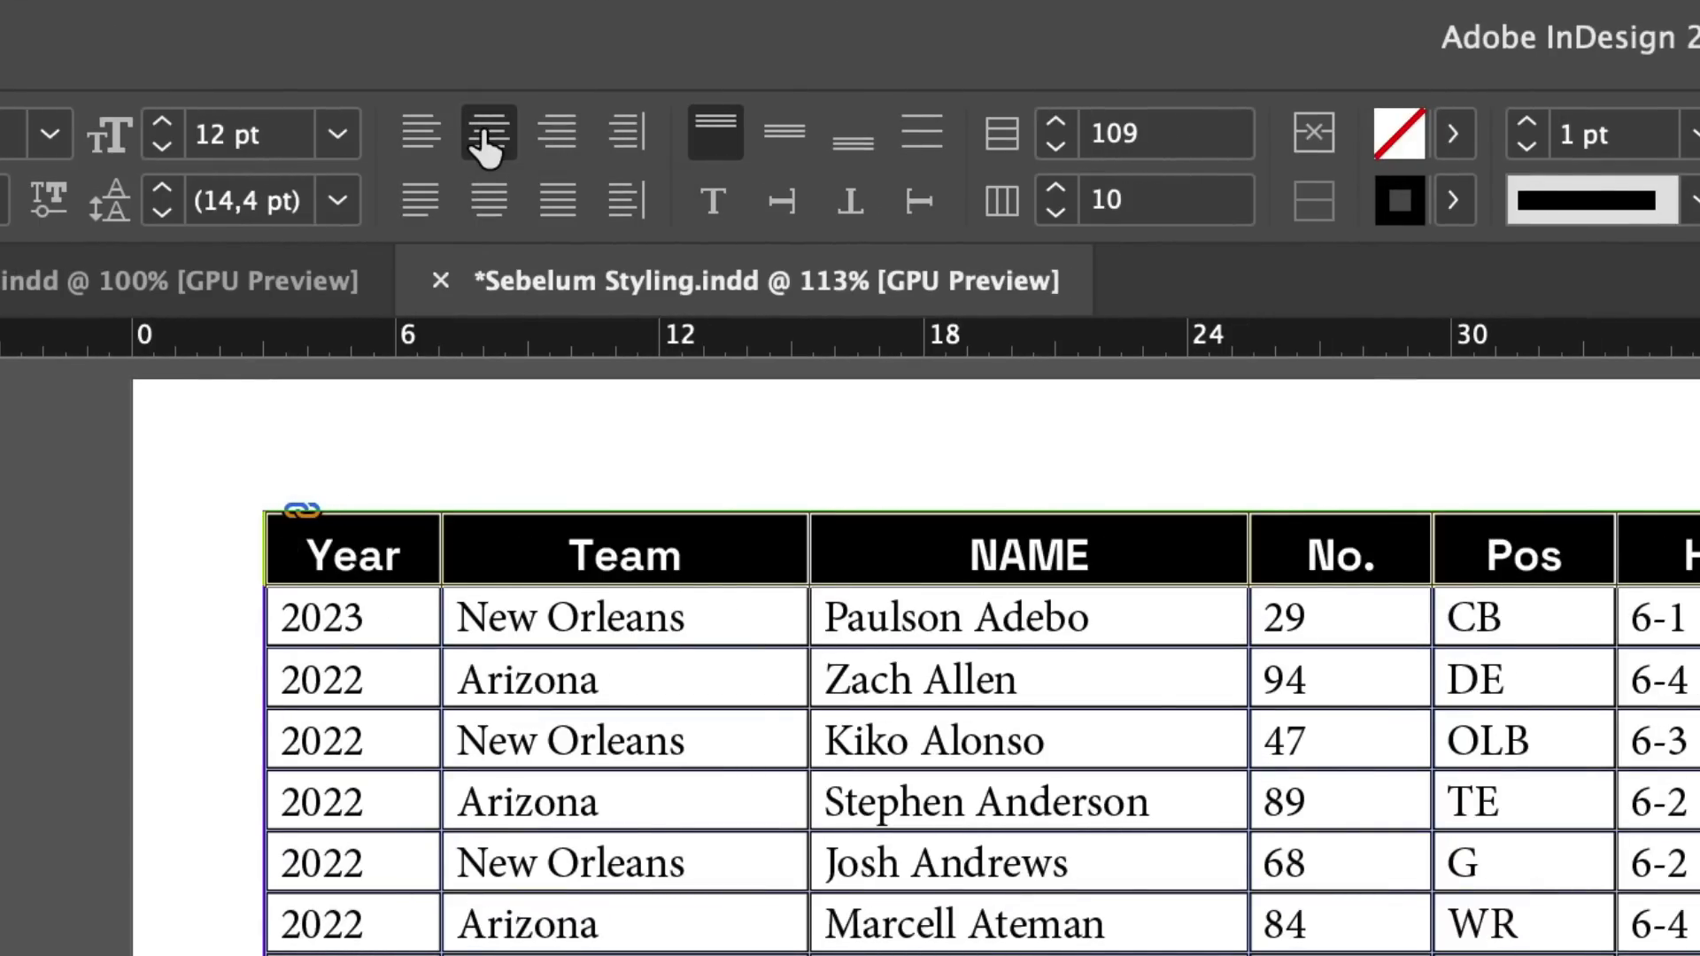
{"action": "left_click", "coordinate": [787, 142]}
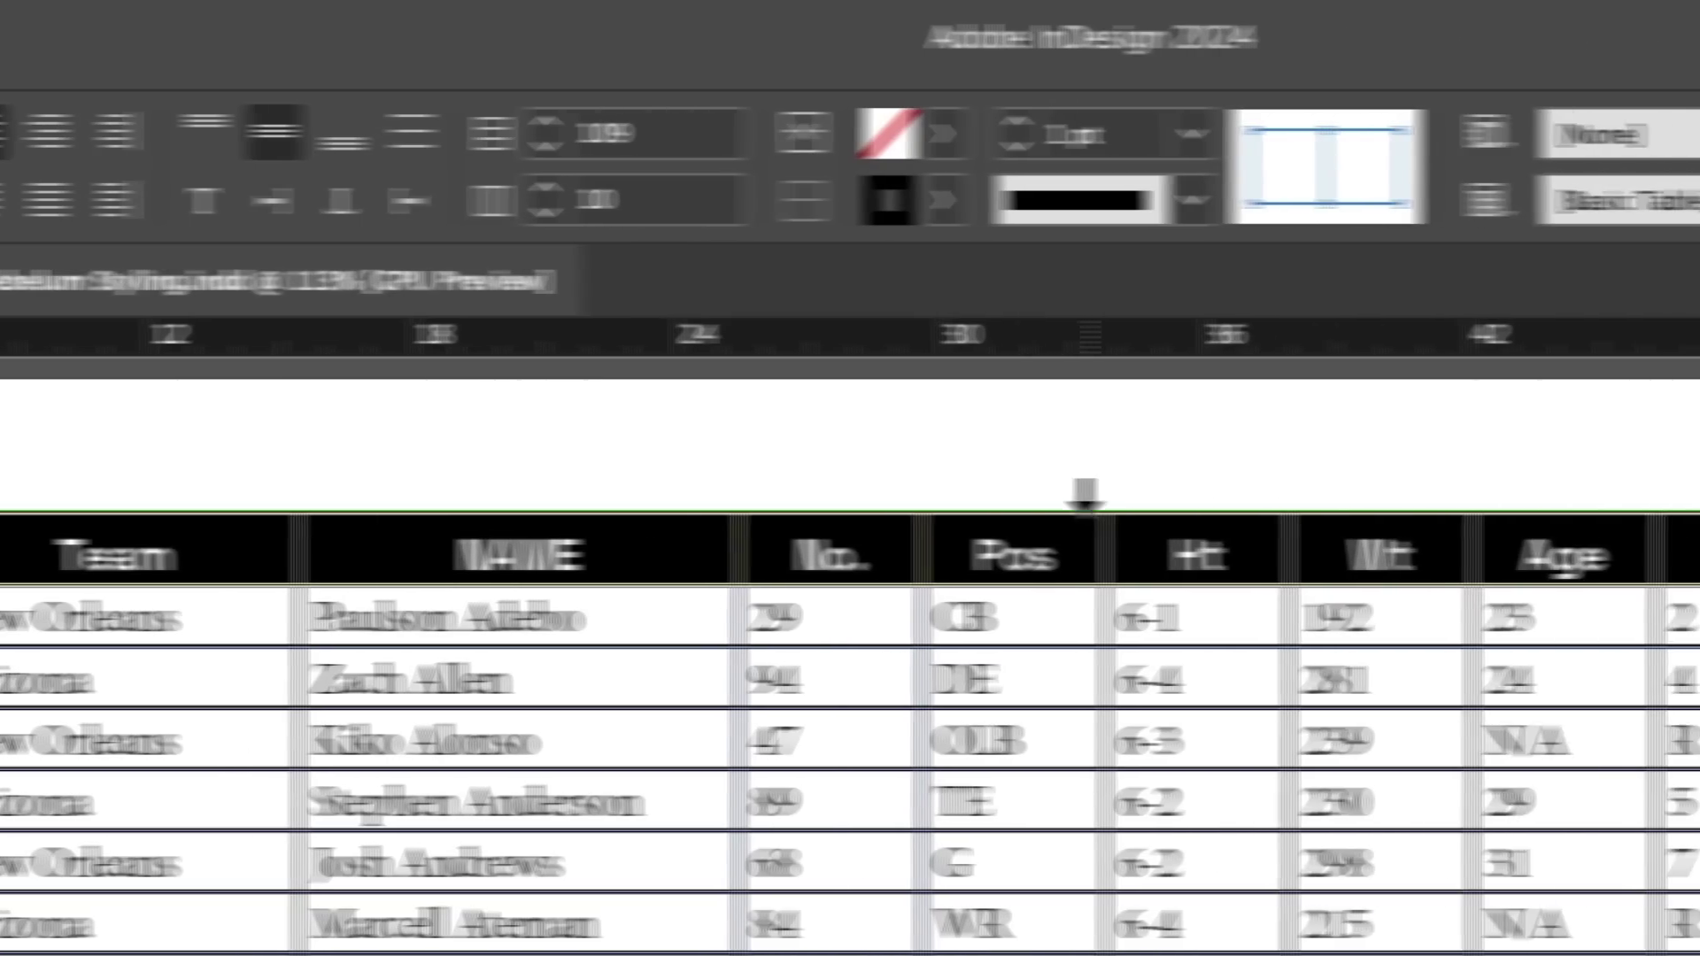
Fill the header row's cells with the magenta swatch C=0 M=100 Y=0 K=0.
{"action": "left_click", "coordinate": [943, 133]}
{"action": "left_click", "coordinate": [380, 571]}
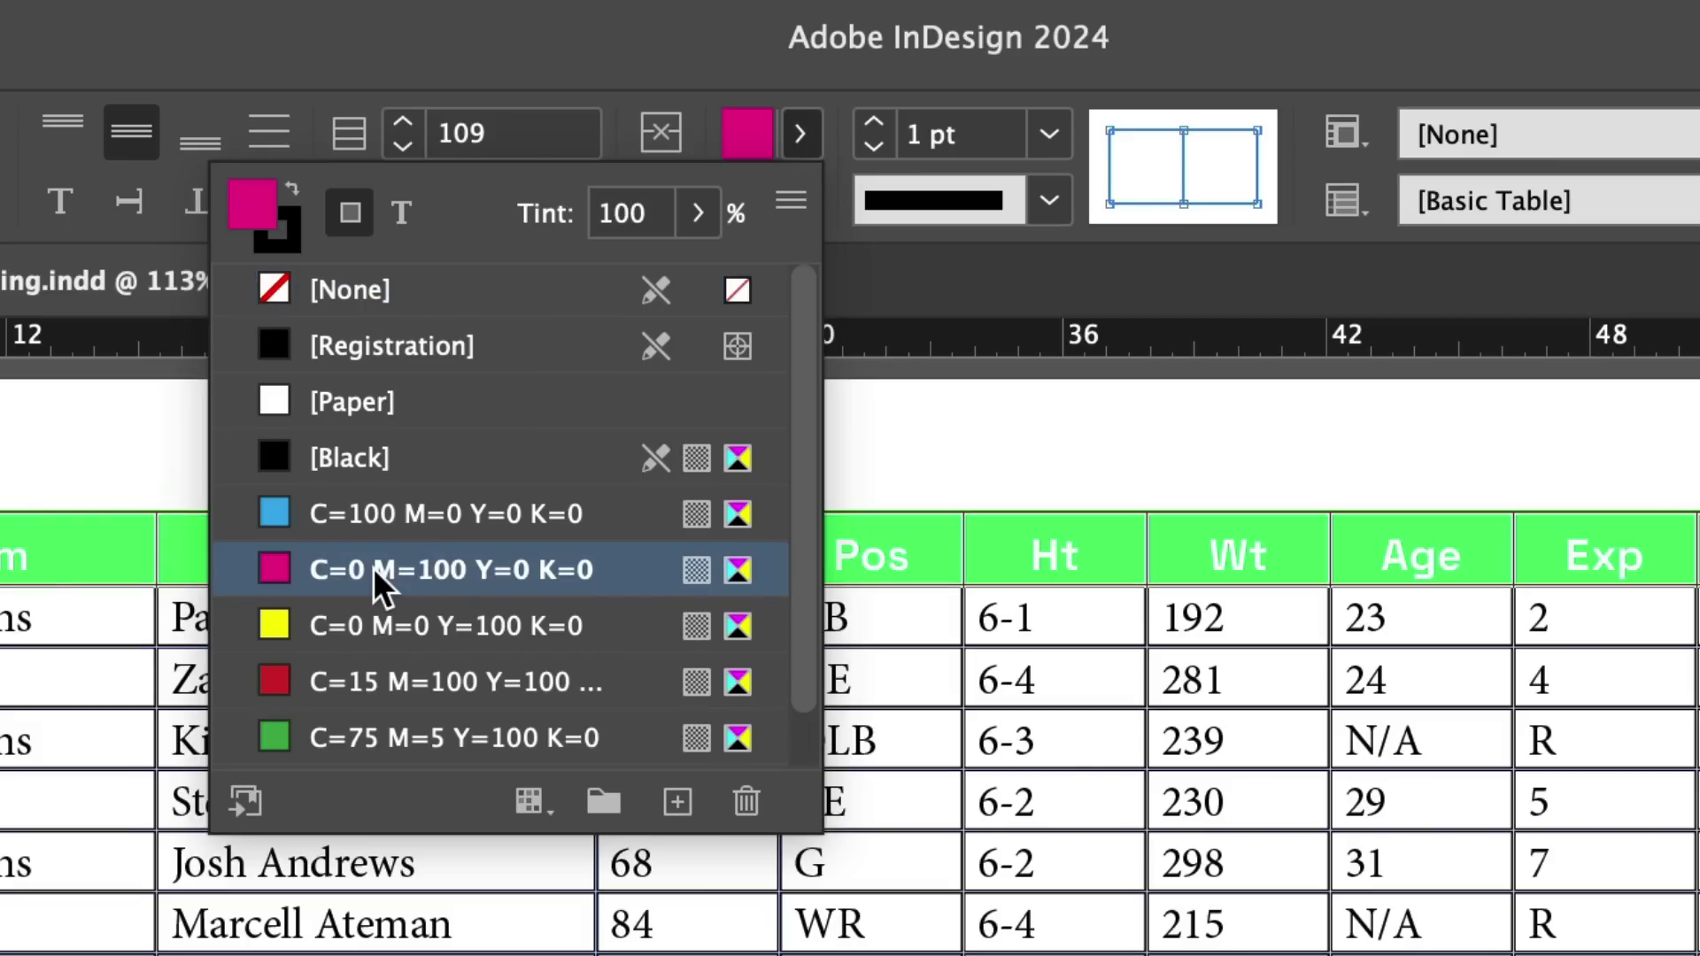
{"action": "left_click", "coordinate": [646, 58]}
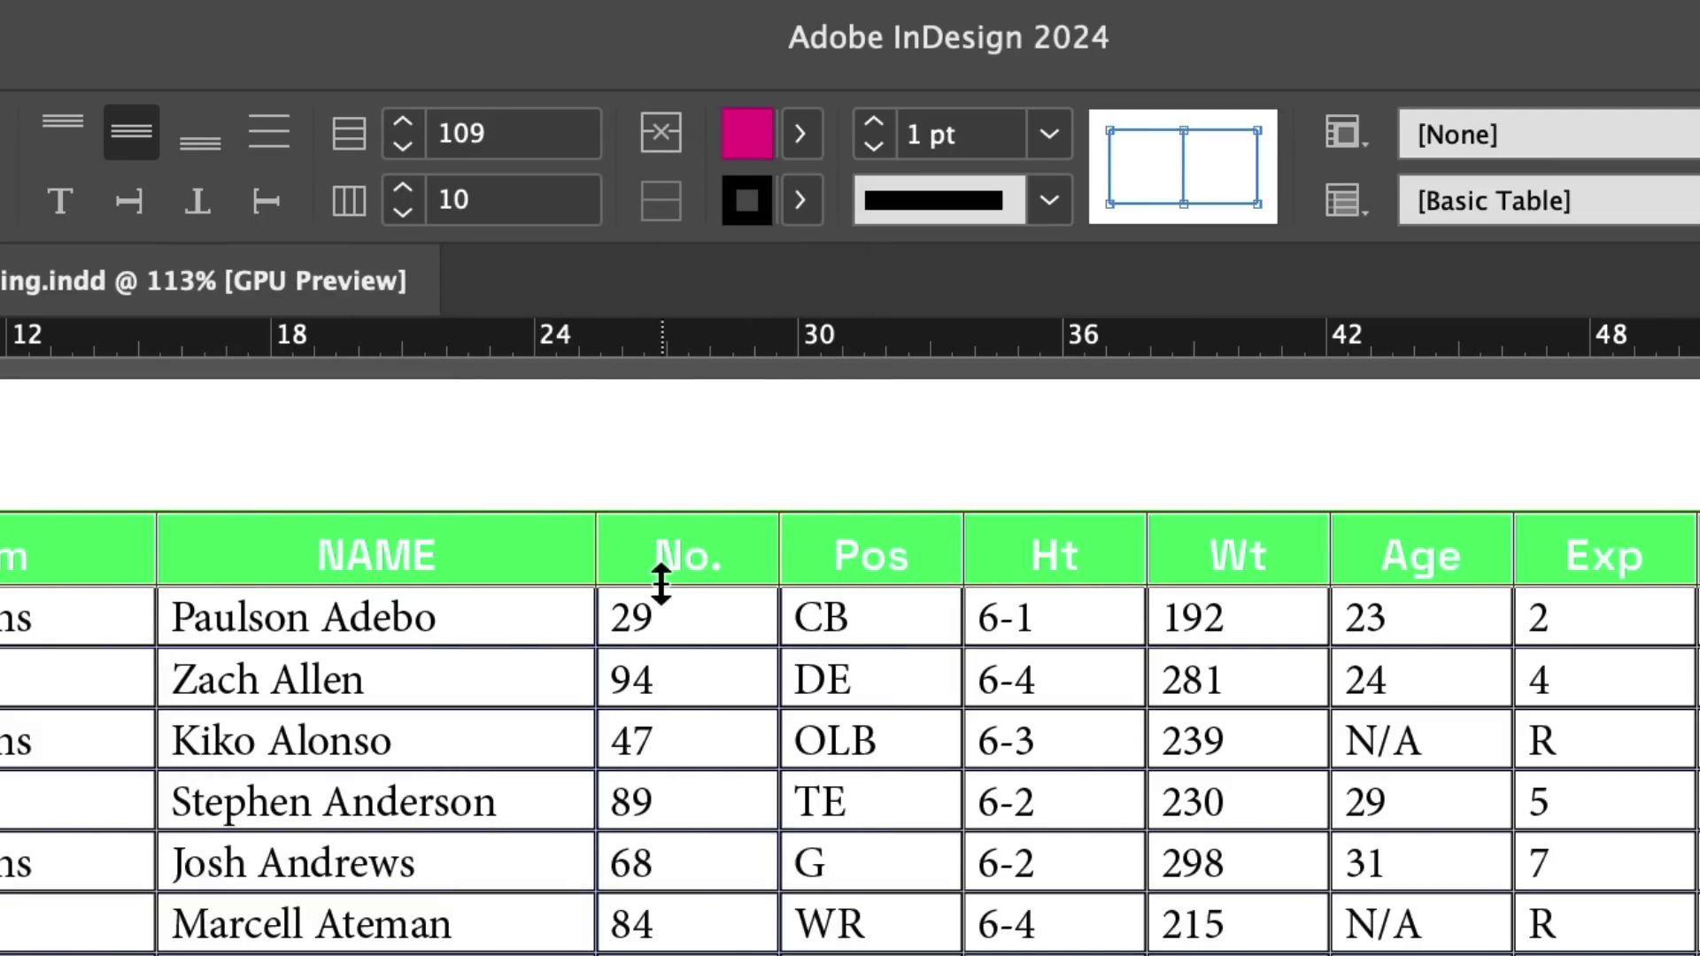
Change the header row's text color to [Paper] and return color editing to the cells themselves.
{"action": "key", "text": "j"}
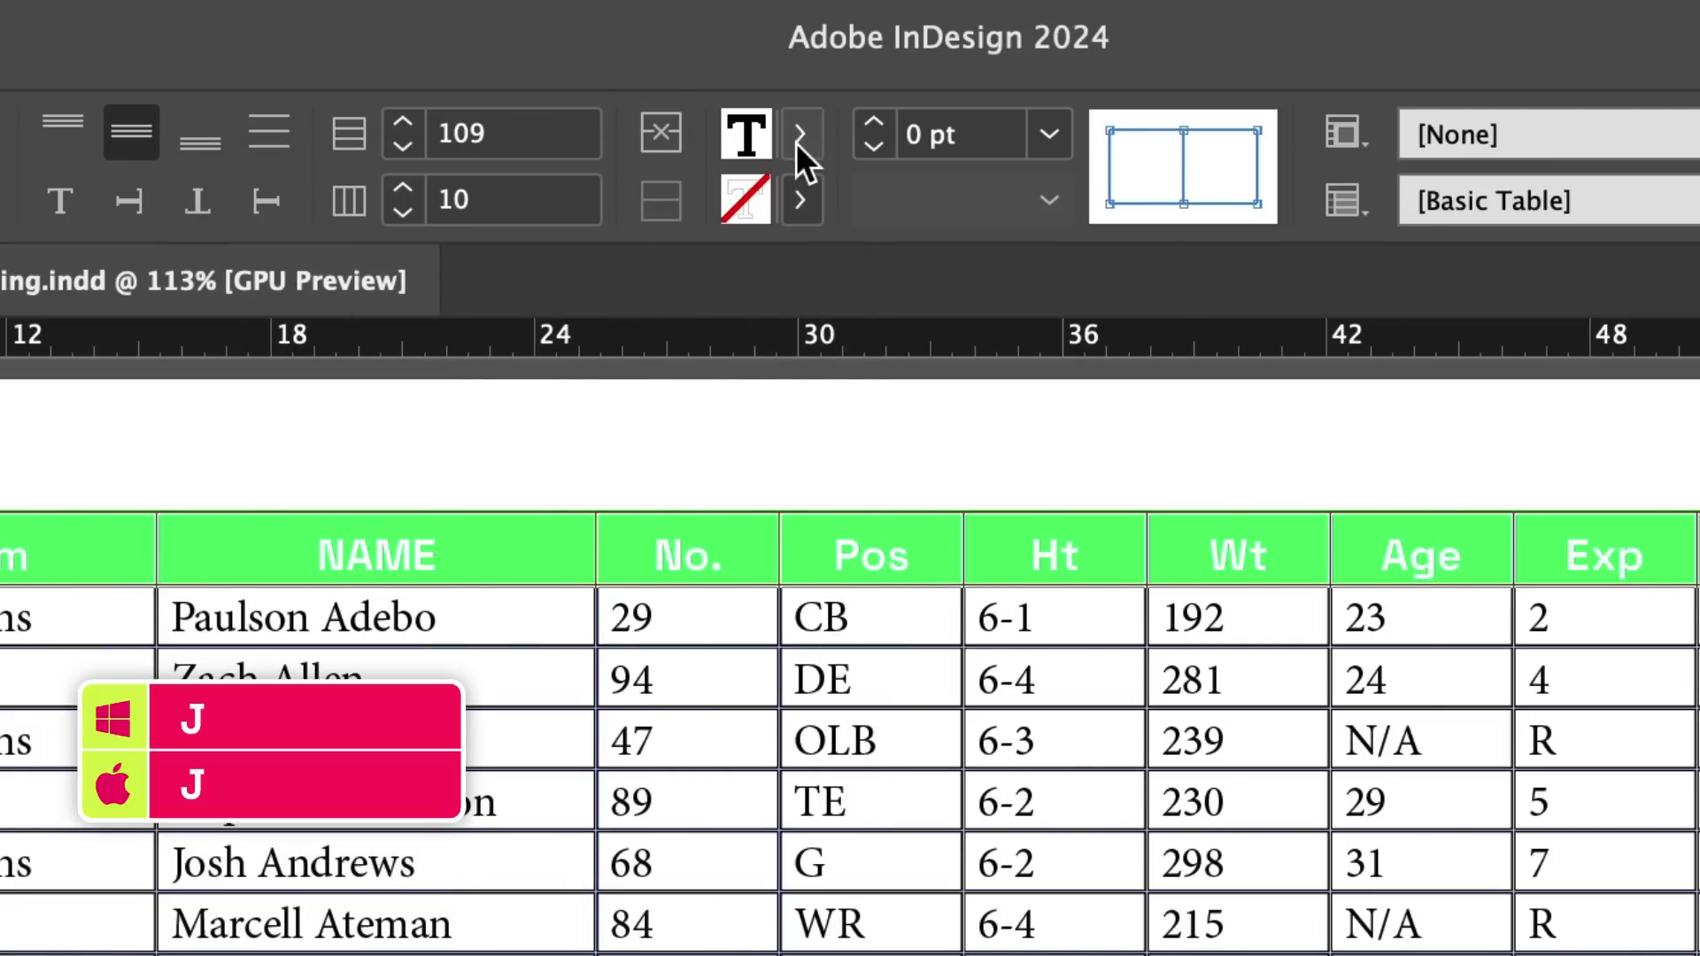
{"action": "left_click", "coordinate": [801, 133]}
{"action": "left_click", "coordinate": [368, 402]}
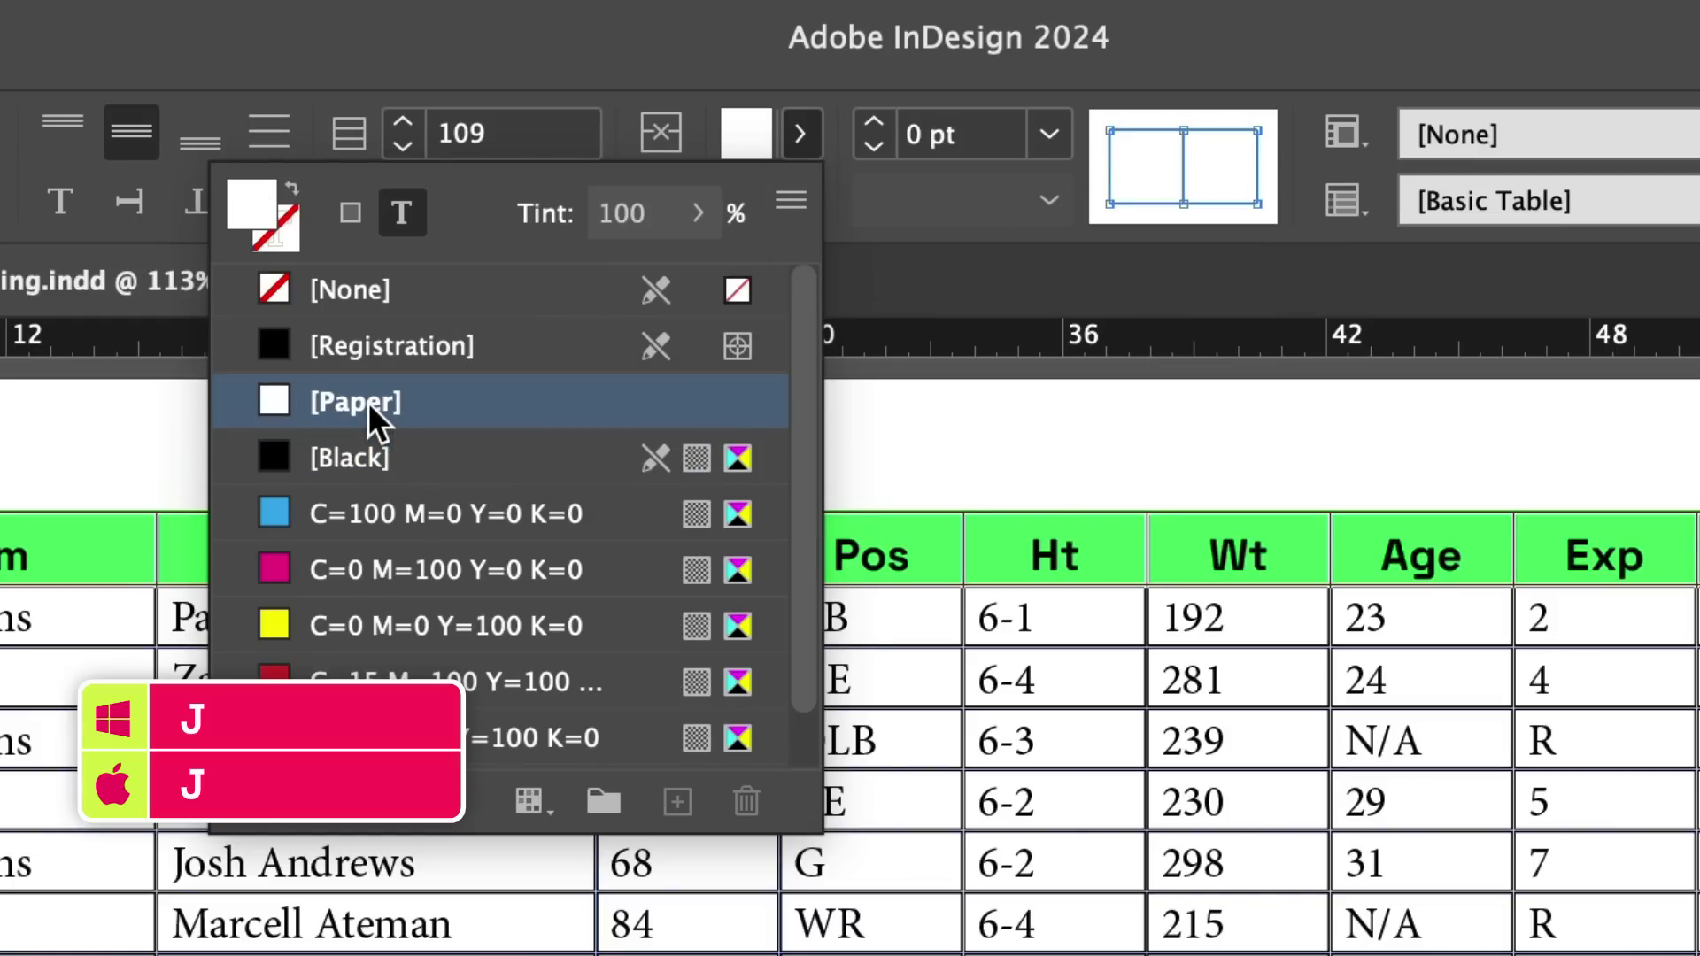
{"action": "left_click", "coordinate": [717, 81]}
{"action": "key", "text": "j"}
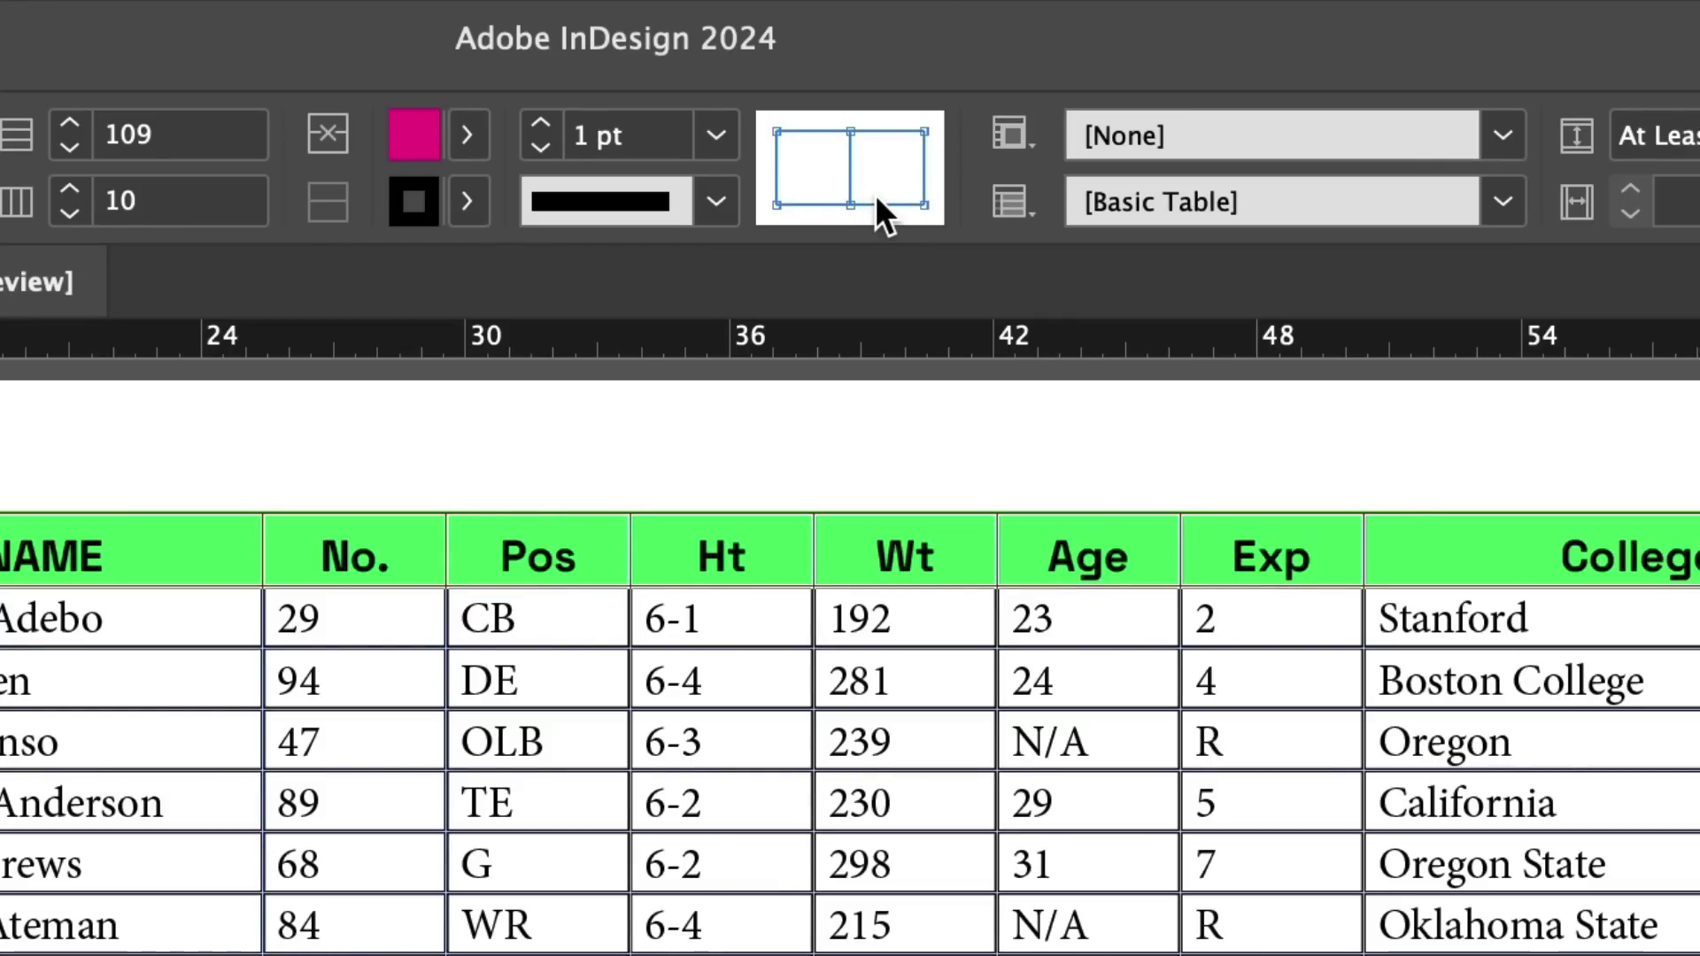
{"action": "left_click", "coordinate": [806, 133]}
{"action": "left_click", "coordinate": [850, 181]}
{"action": "left_click", "coordinate": [925, 186]}
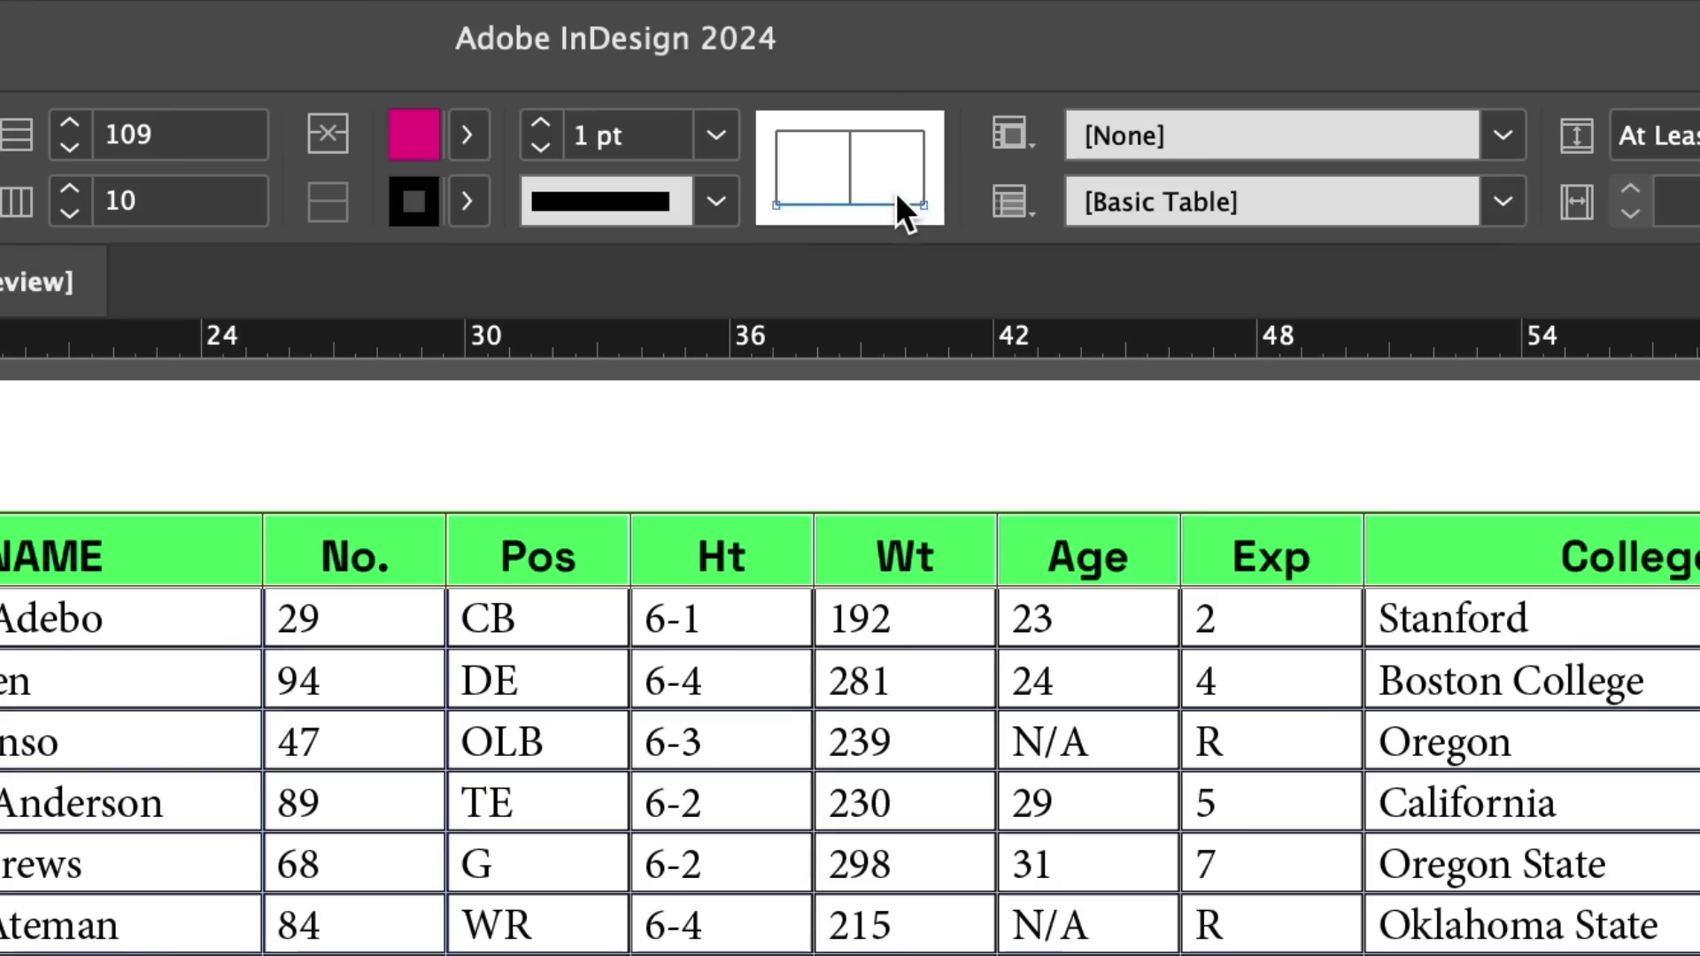
{"action": "left_click", "coordinate": [790, 202]}
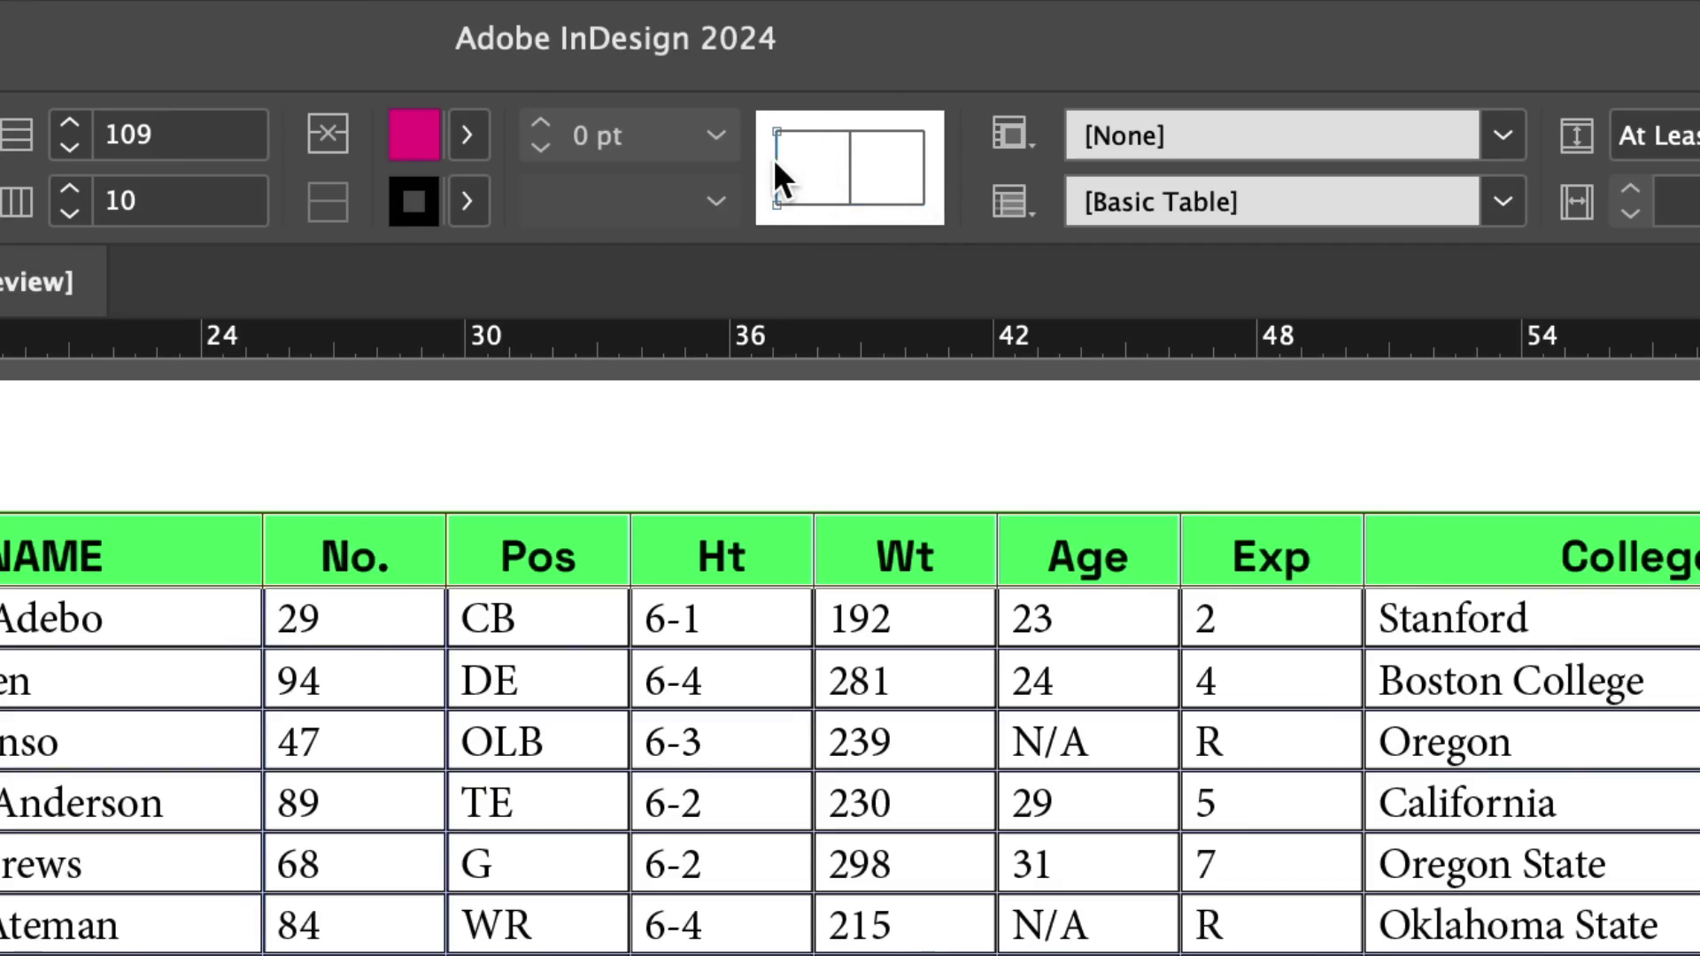
{"action": "left_click", "coordinate": [775, 160]}
{"action": "left_click", "coordinate": [920, 166]}
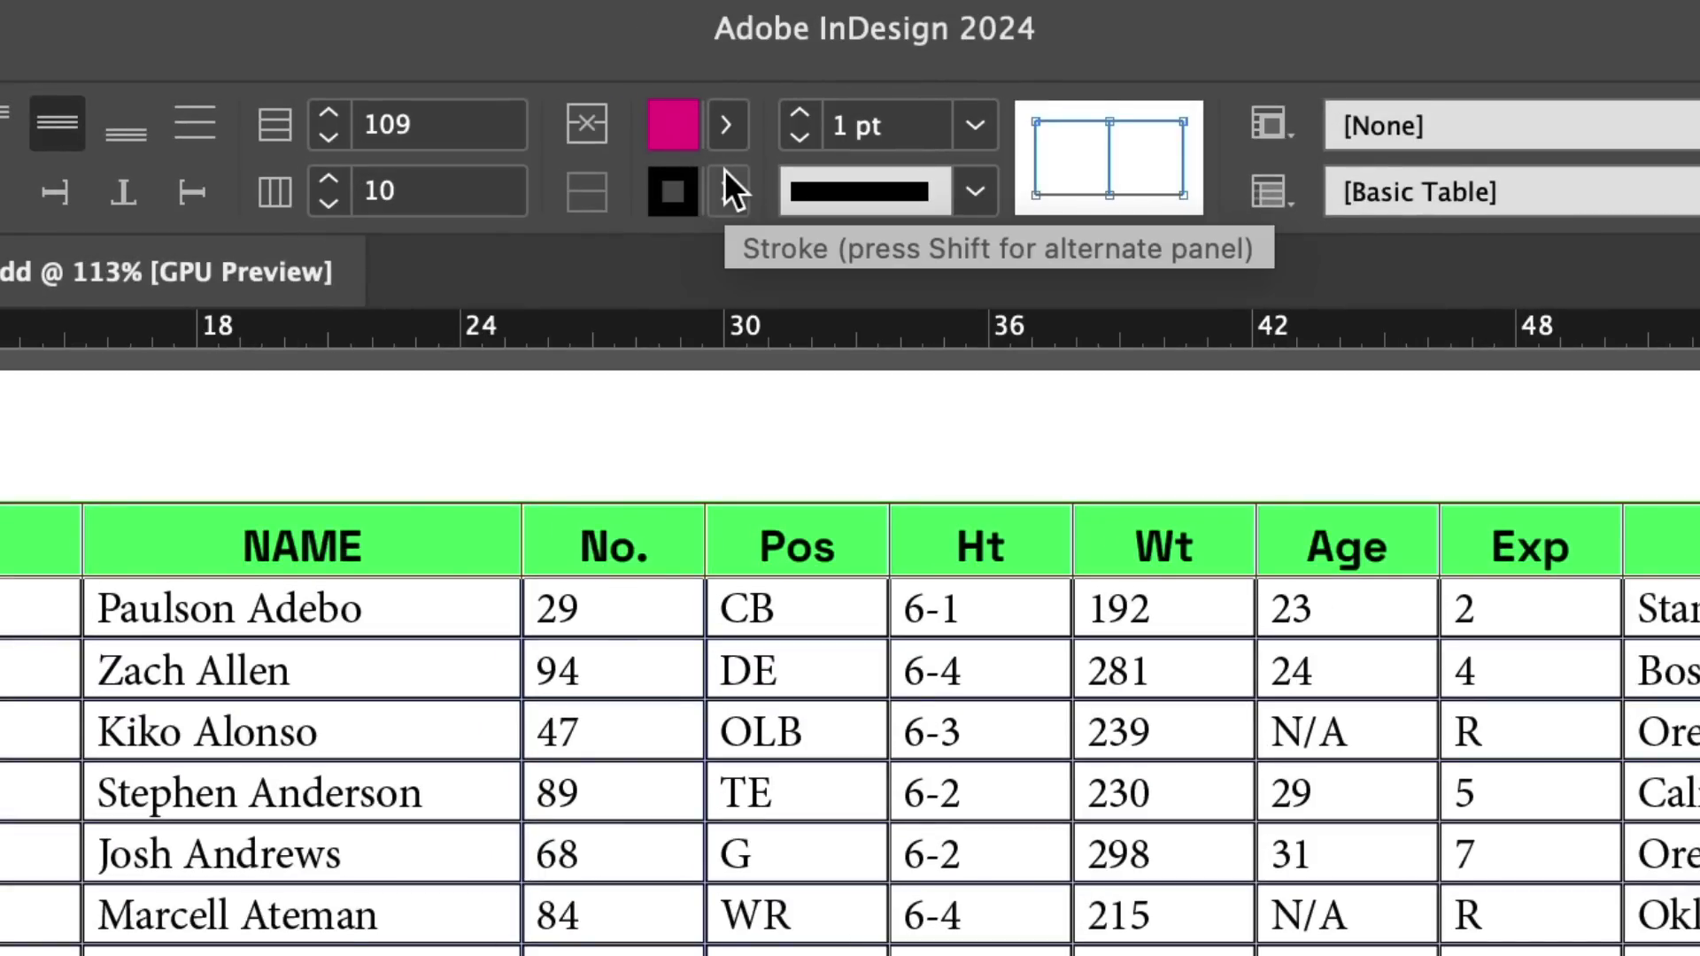
Remove all strokes from the header cells and give only their bottom border a 4 pt stroke in C=75 M=5 Y=100 K=0.
{"action": "left_click", "coordinate": [724, 183]}
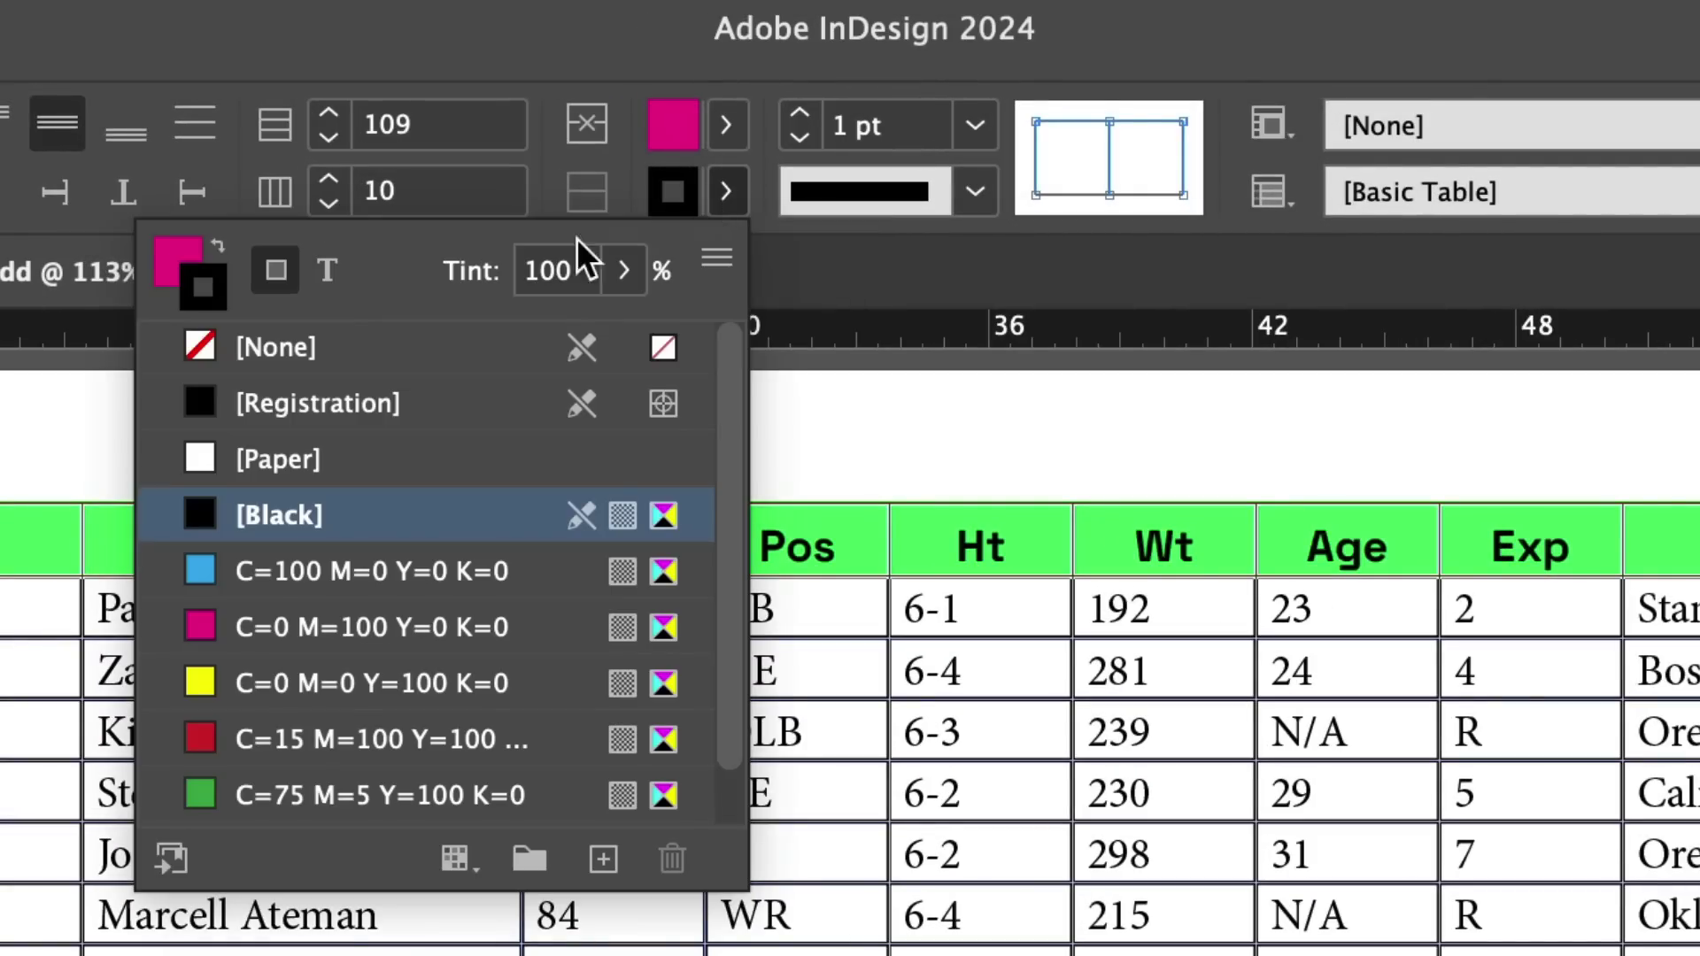
{"action": "left_click", "coordinate": [345, 328]}
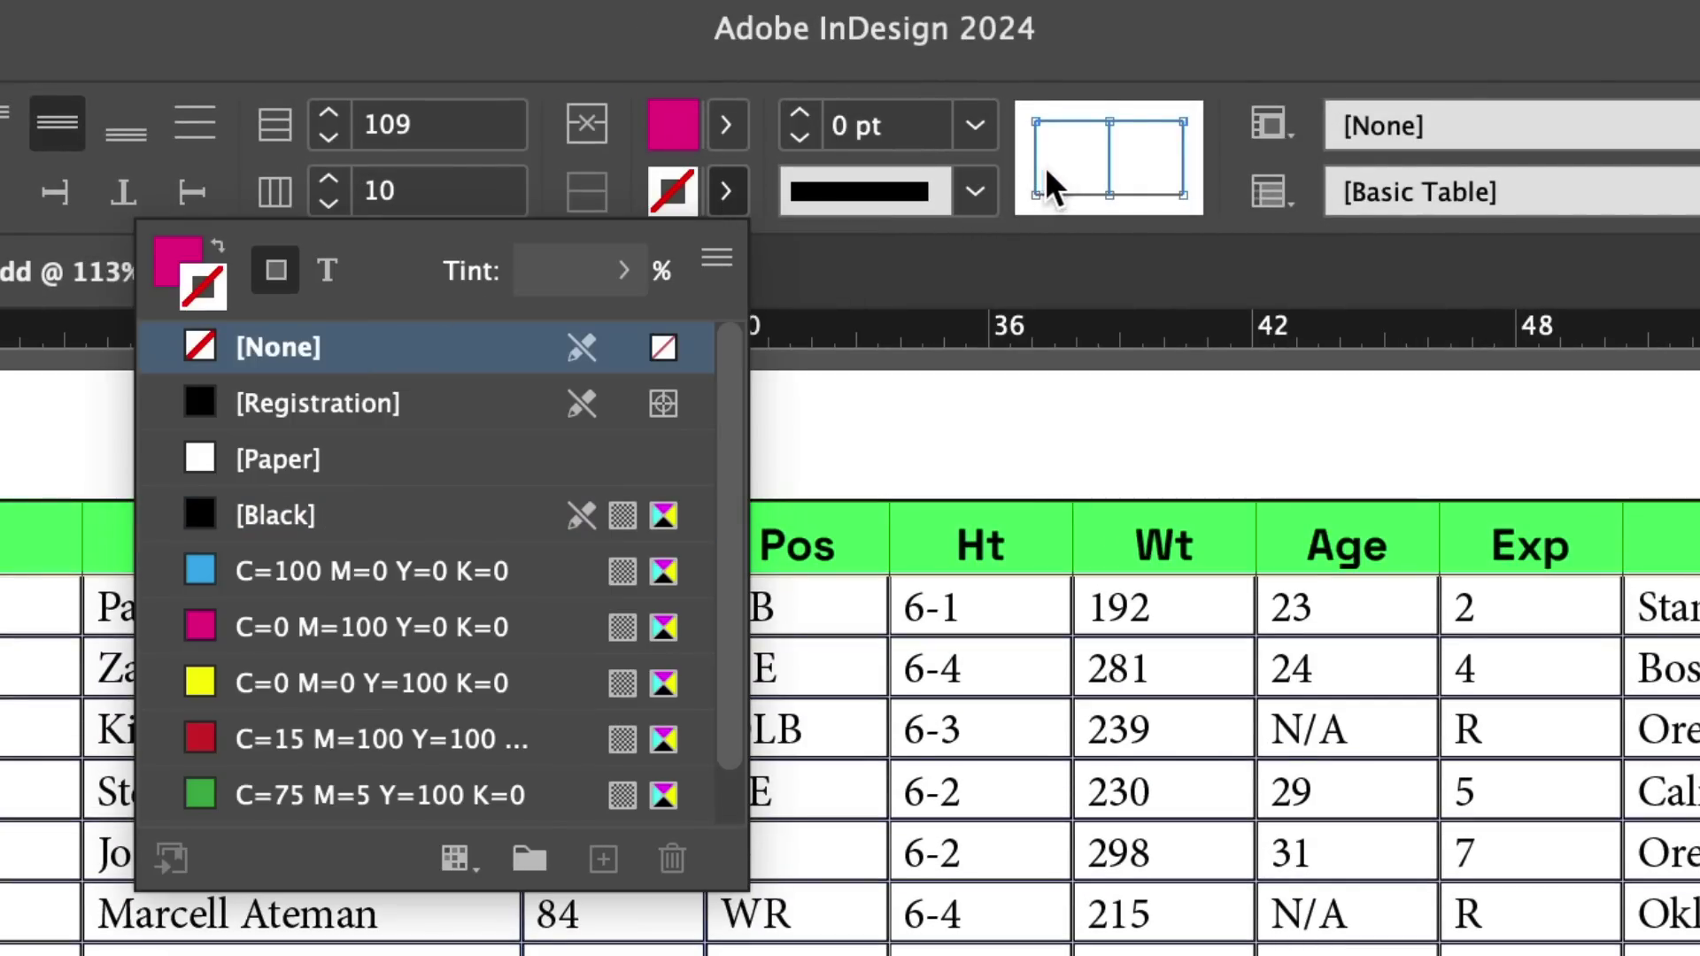
{"action": "left_click", "coordinate": [1023, 152]}
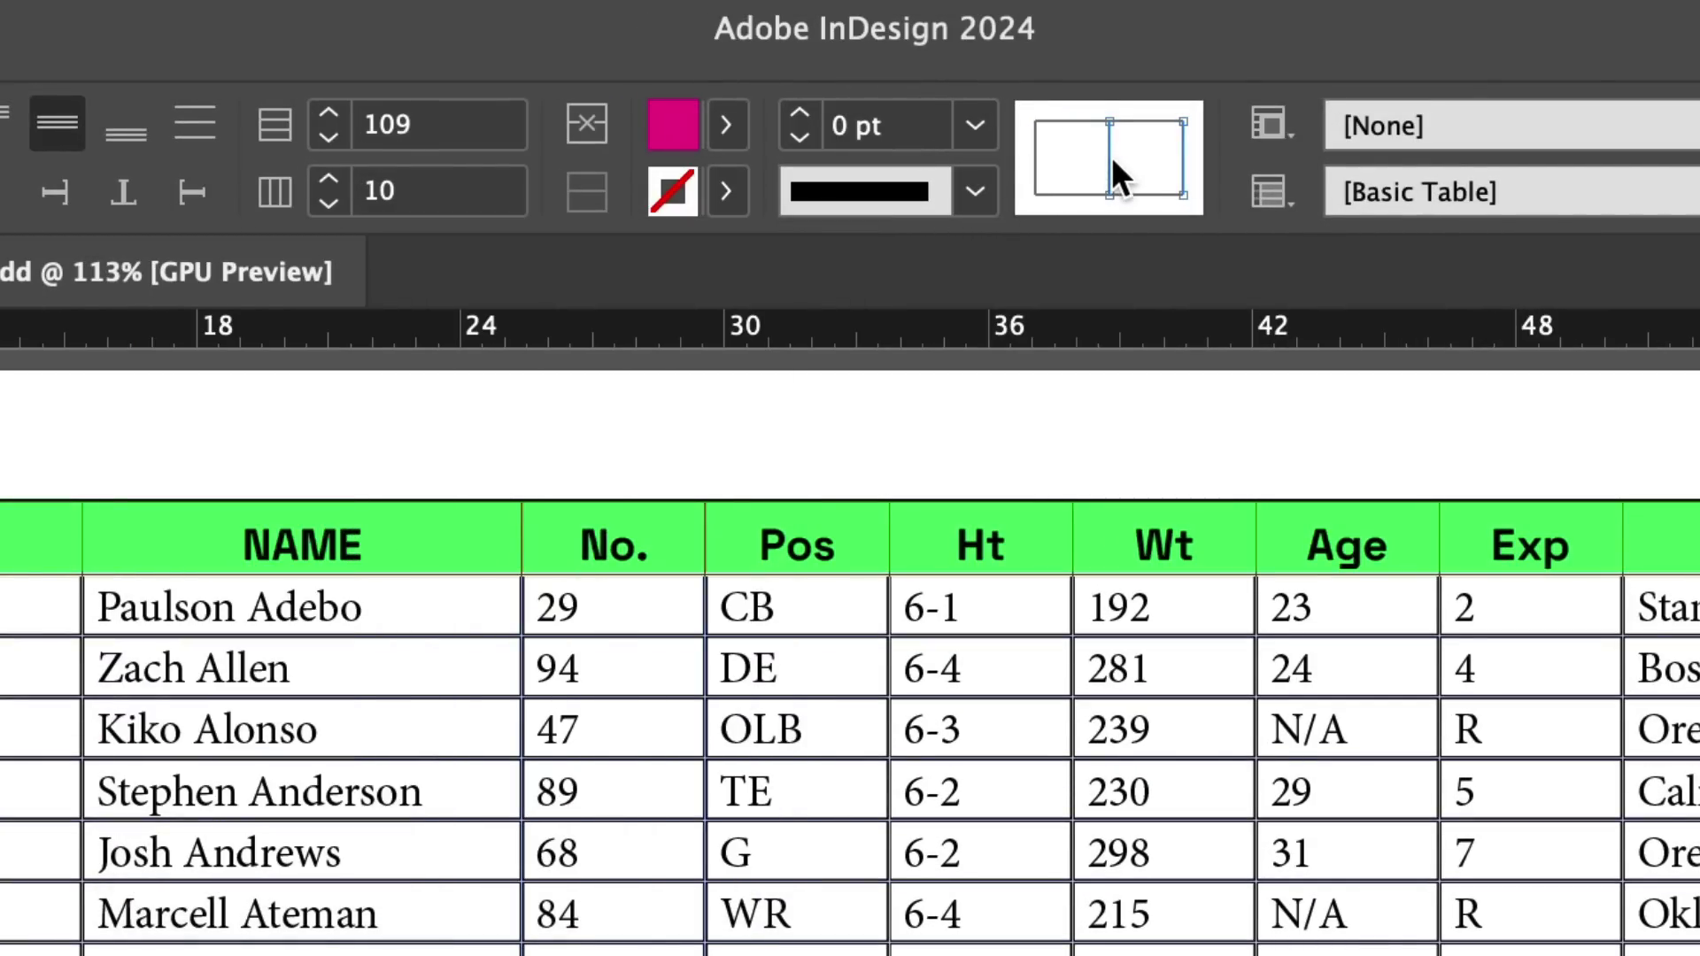
{"action": "left_click", "coordinate": [1182, 156]}
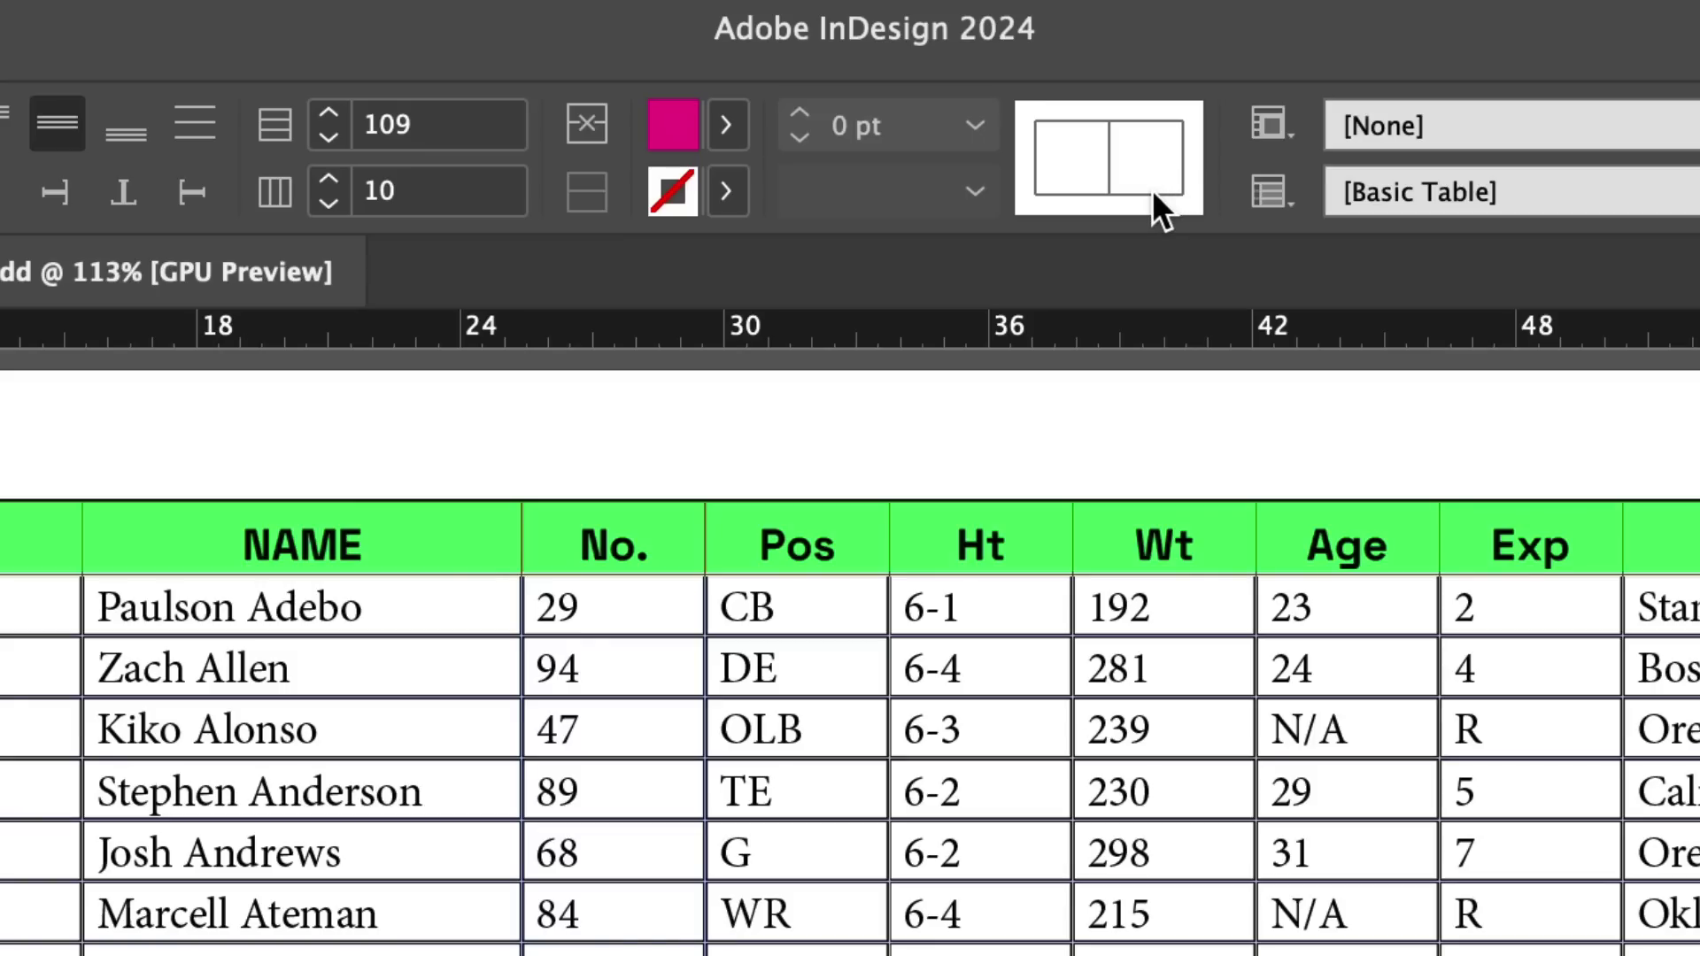
{"action": "left_click", "coordinate": [1151, 192]}
{"action": "left_click", "coordinate": [726, 191]}
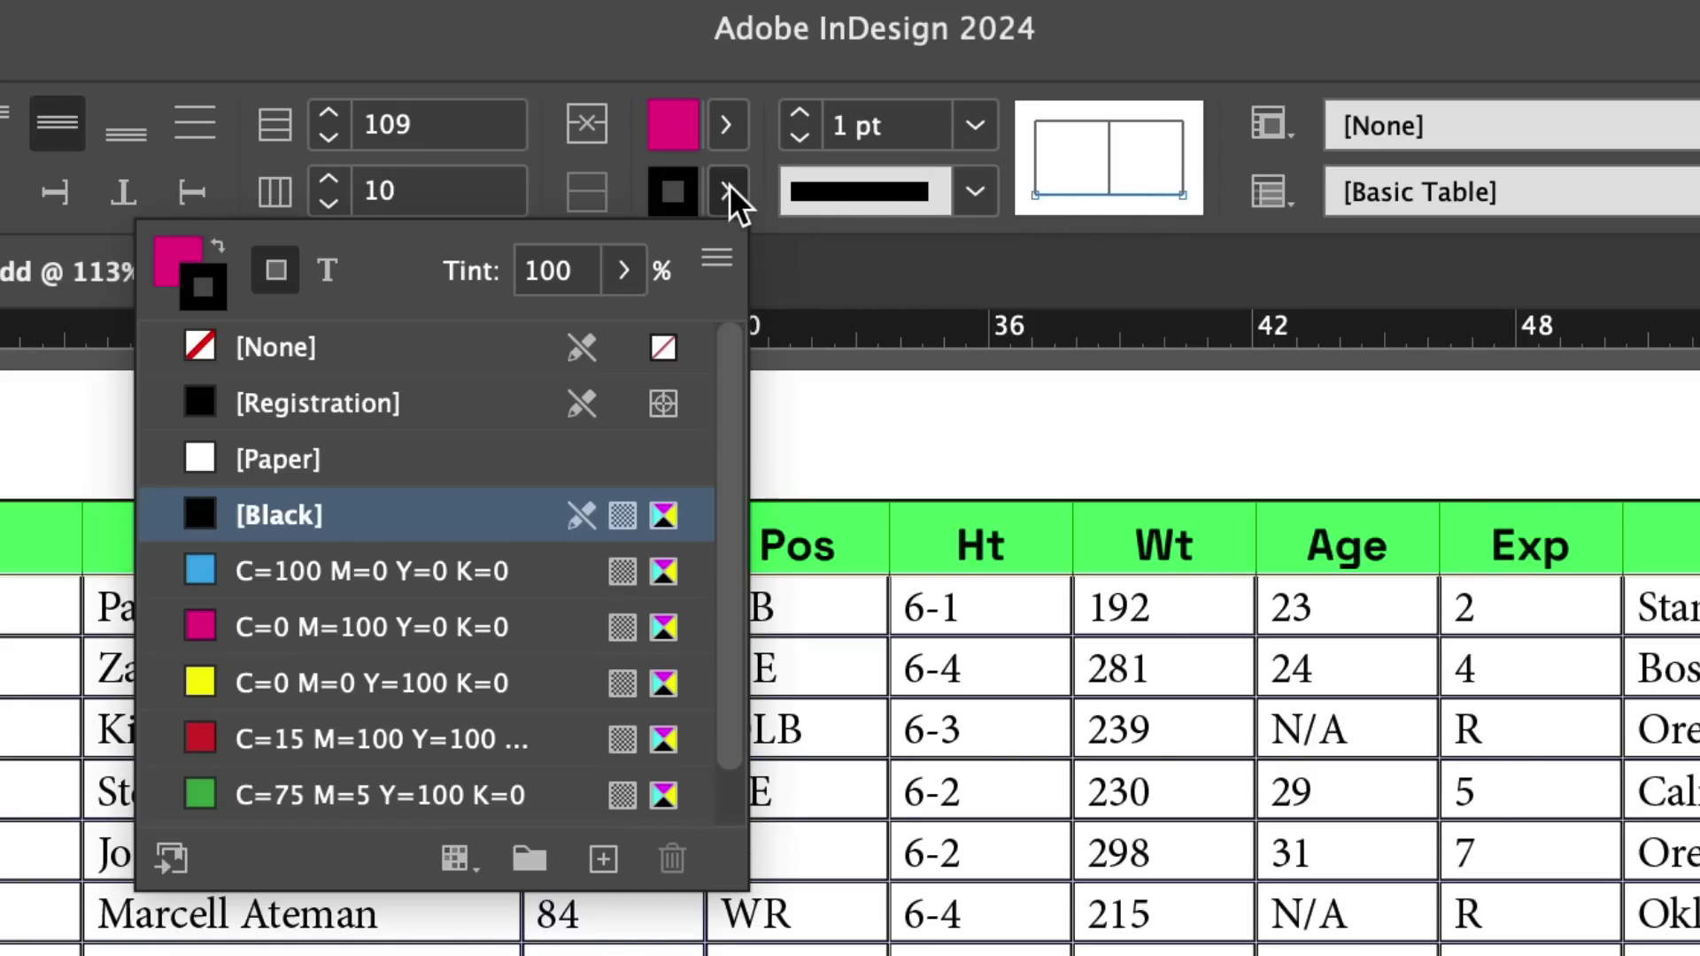
{"action": "left_click", "coordinate": [284, 775]}
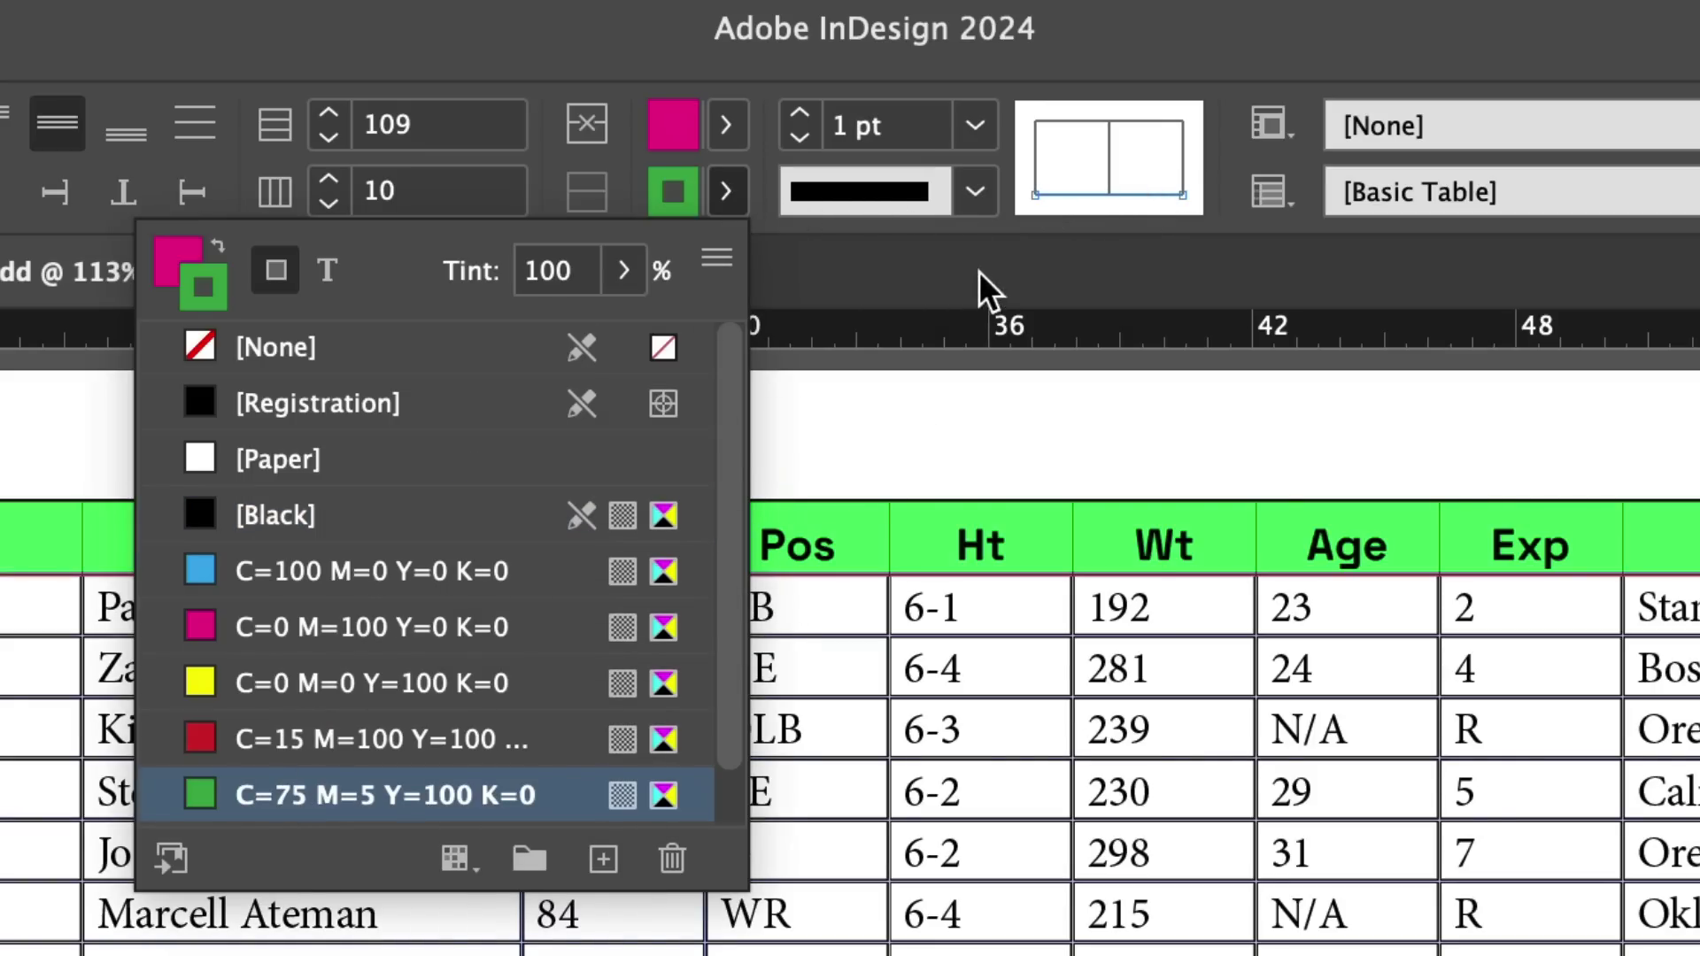
{"action": "left_click", "coordinate": [810, 110]}
{"action": "left_click", "coordinate": [810, 110]}
{"action": "left_click", "coordinate": [810, 106]}
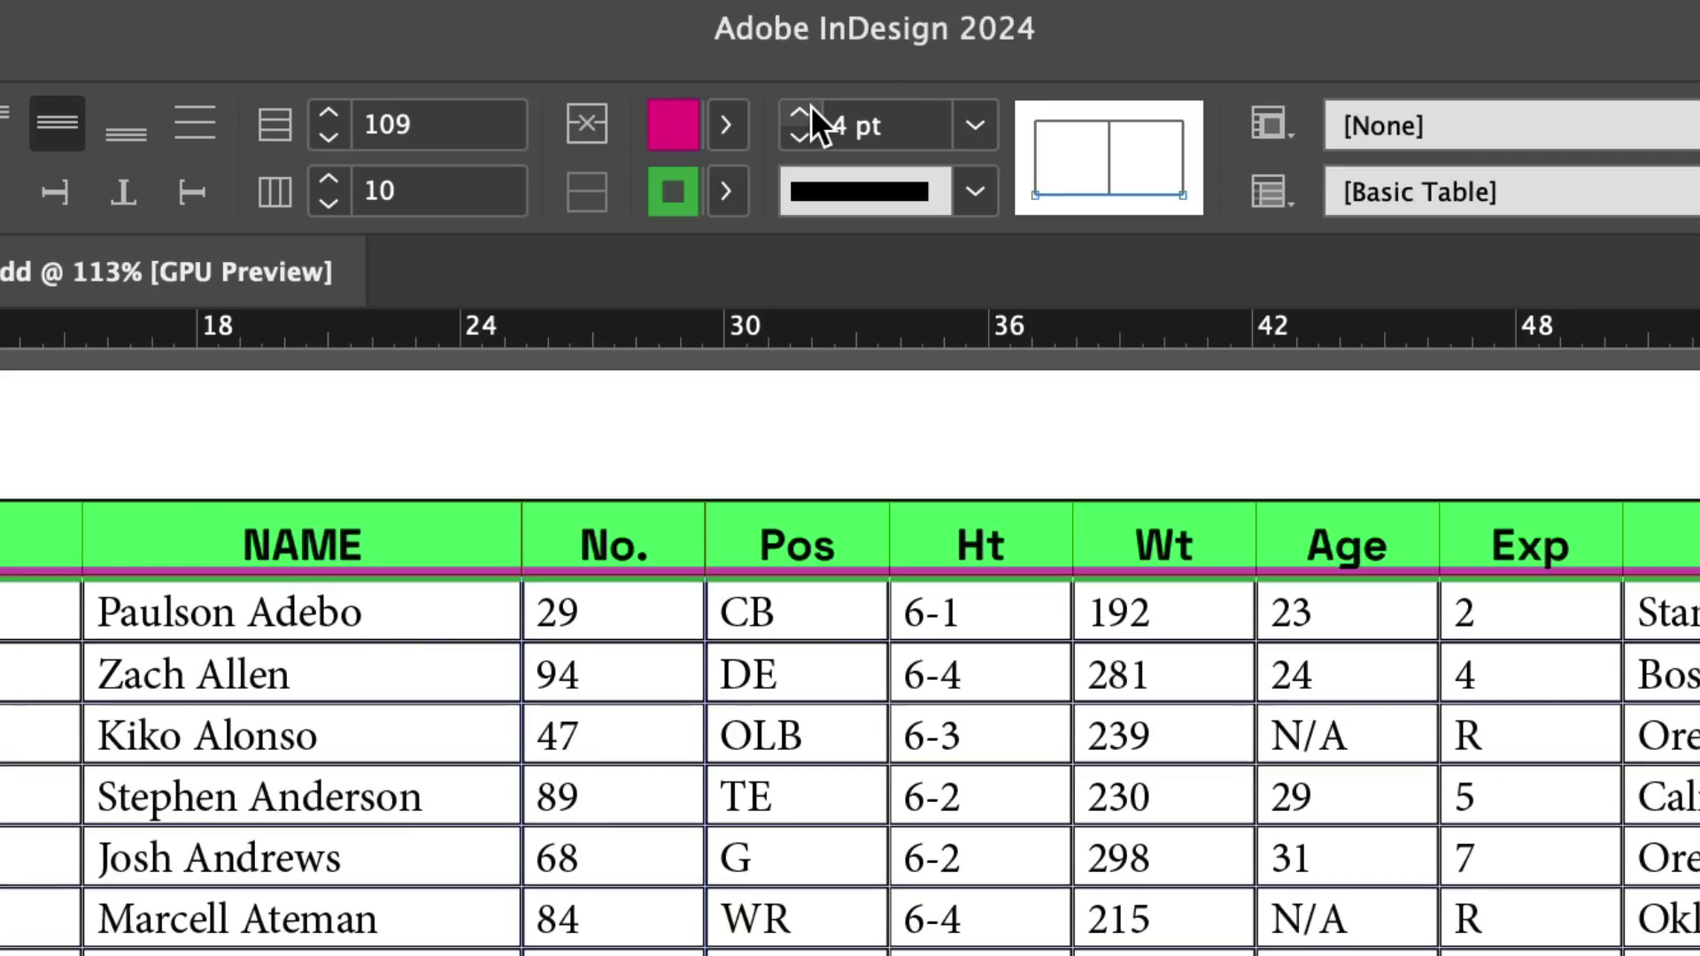
{"action": "key", "text": "Escape"}
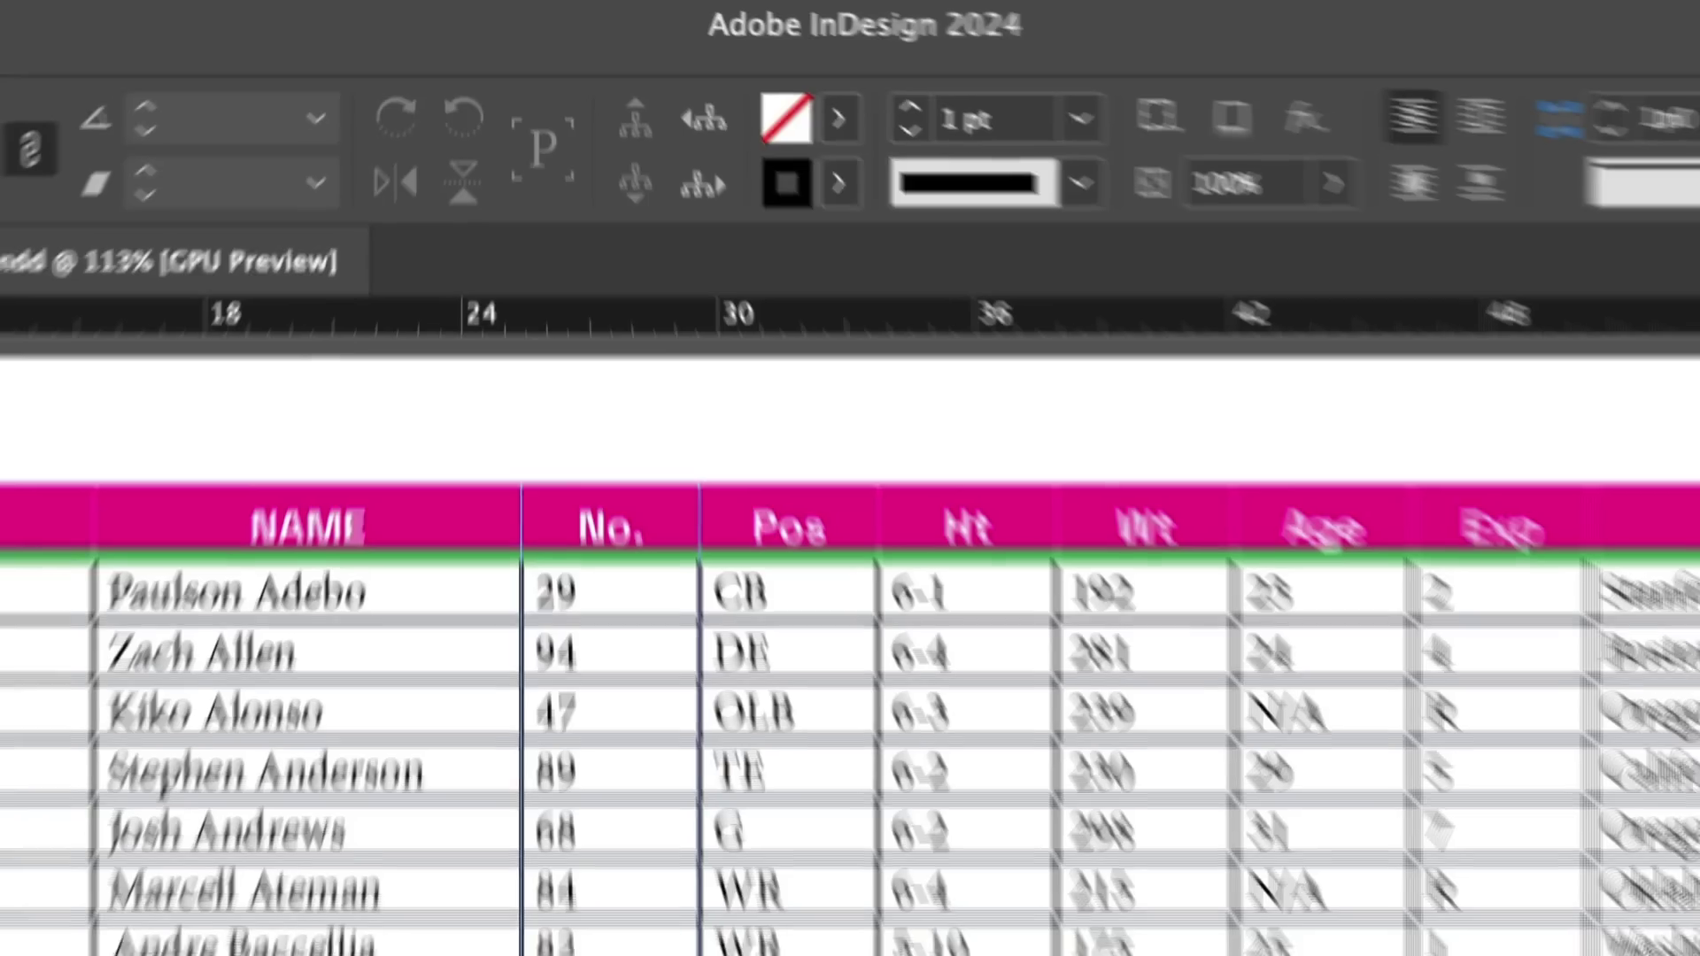
Preview the page without guides, reduce the header row's bottom border to 3 pt, and deselect the table.
{"action": "key", "text": "w"}
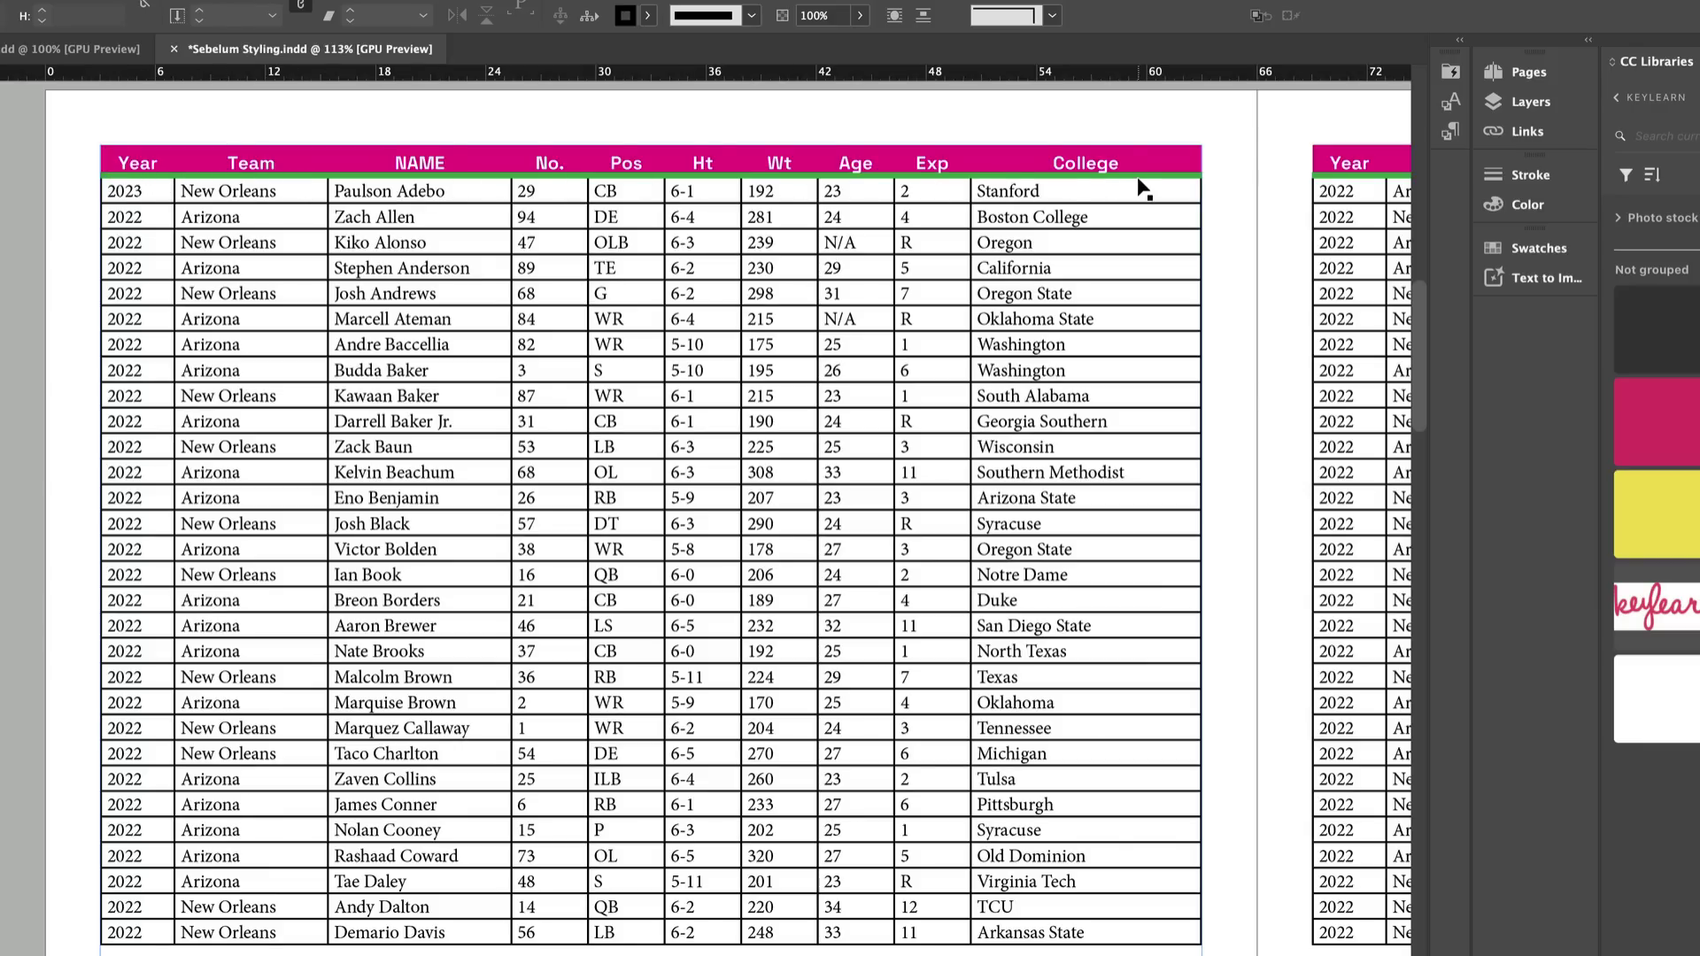
{"action": "left_click_drag", "start_coordinate": [1107, 172], "coordinate": [158, 172]}
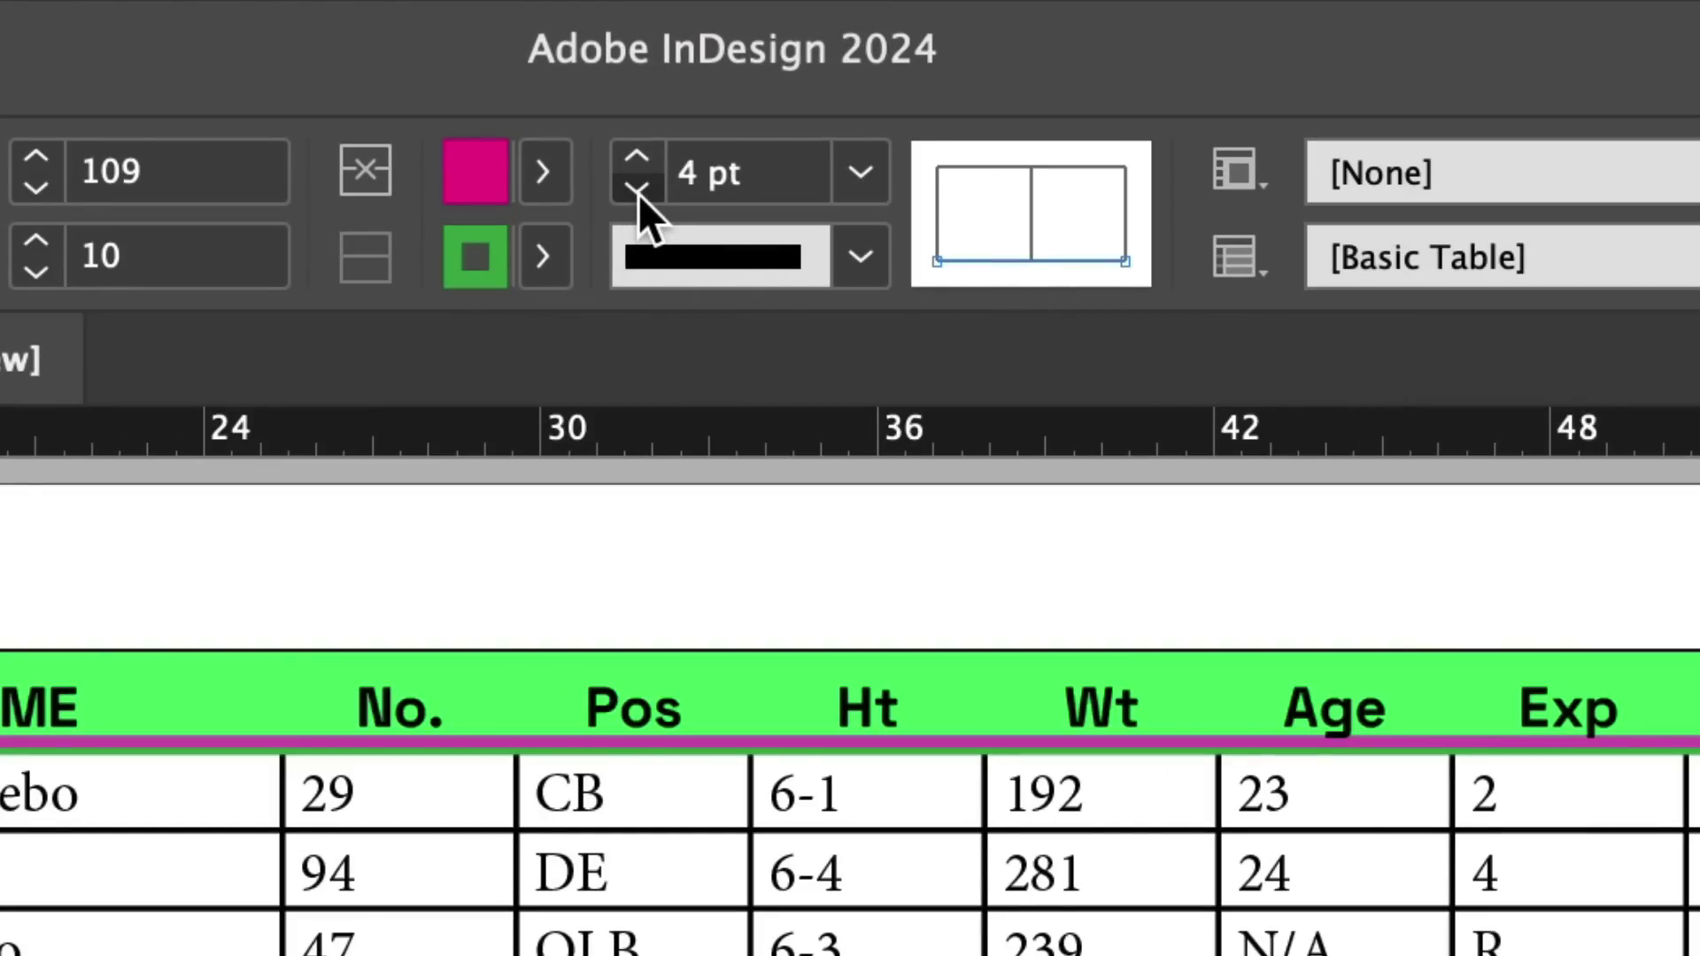
{"action": "left_click", "coordinate": [637, 188]}
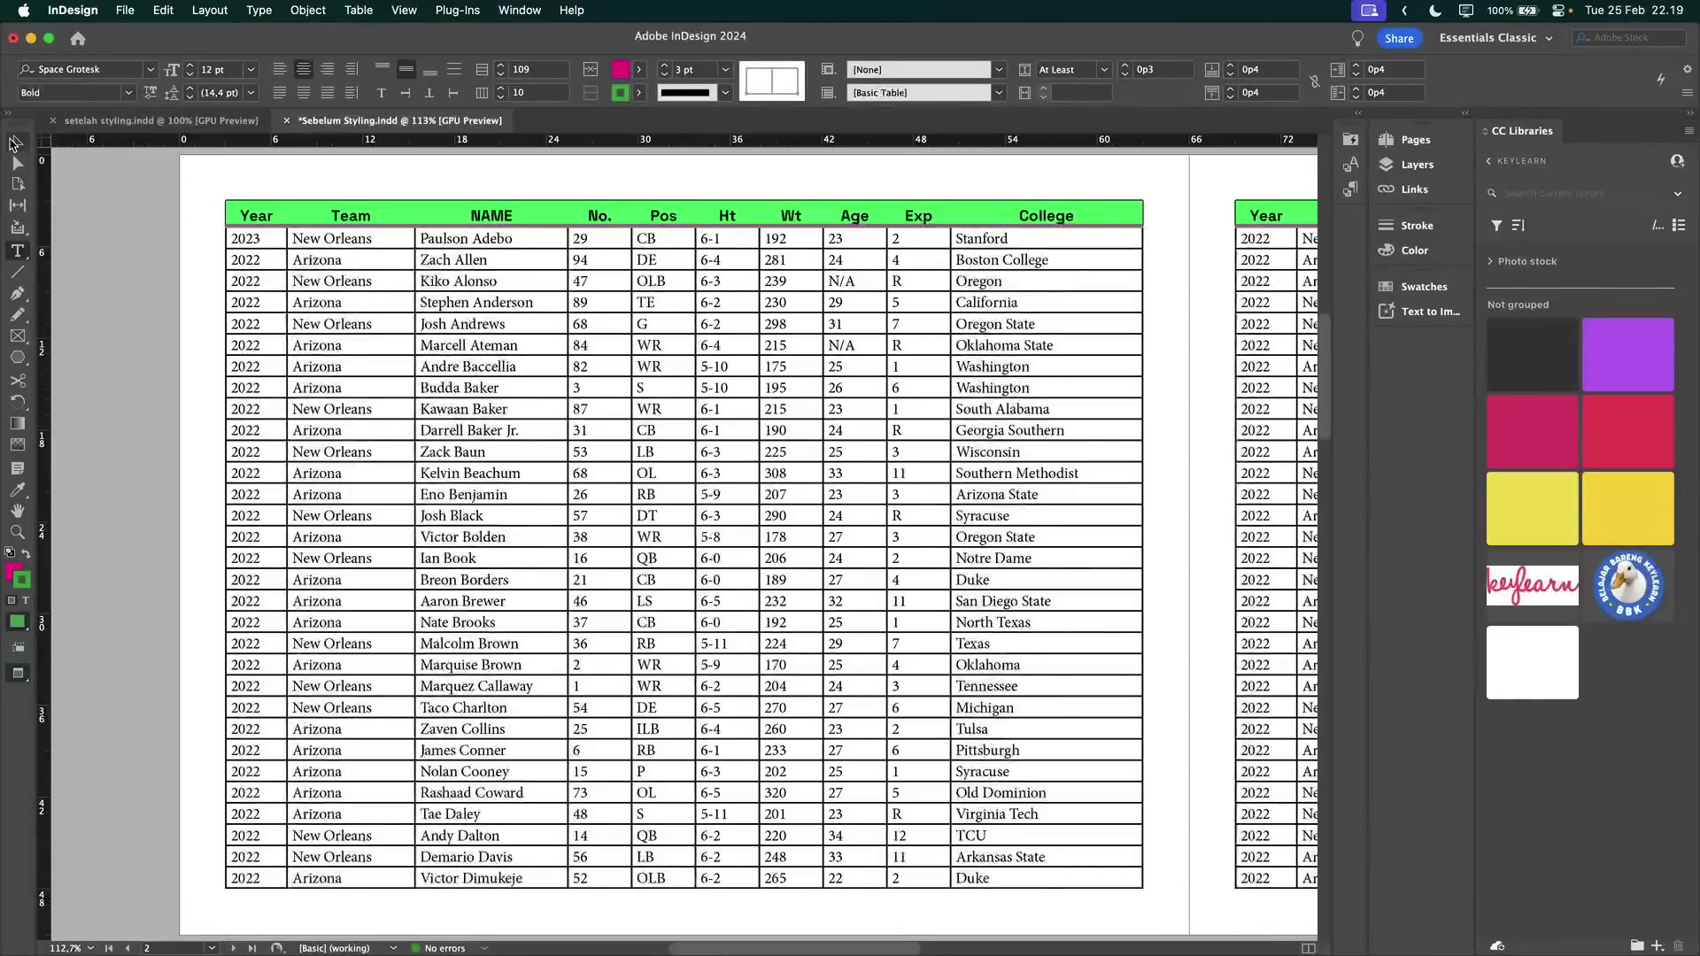
{"action": "left_click", "coordinate": [65, 194]}
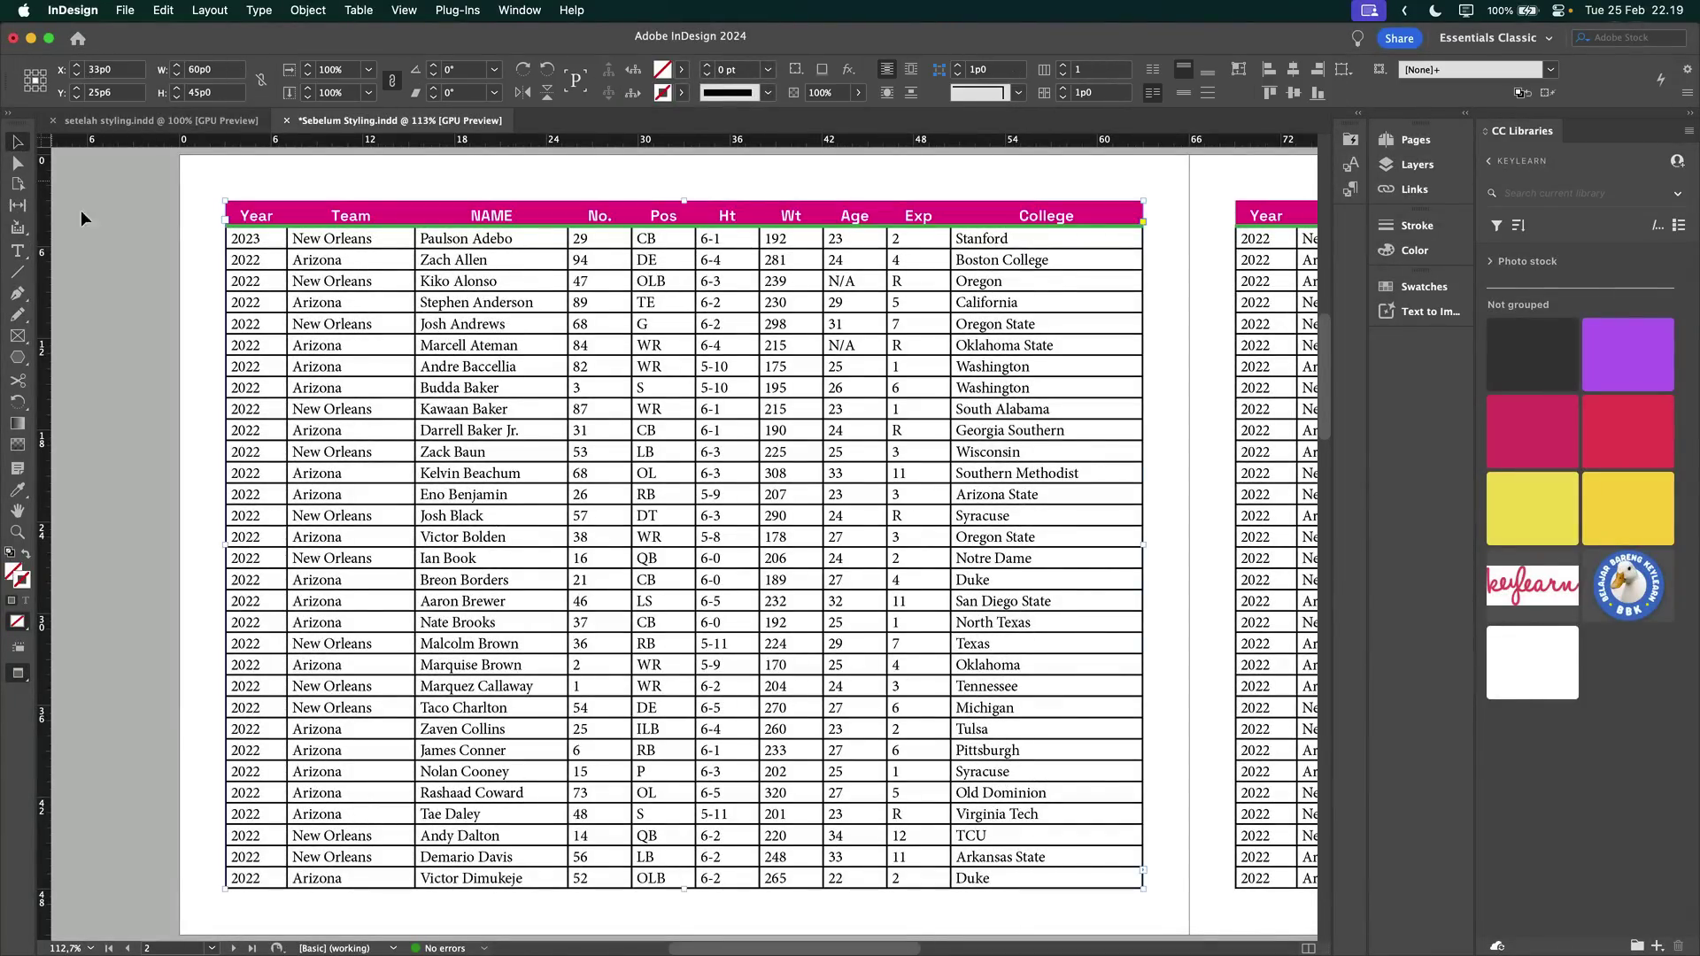
{"action": "left_click", "coordinate": [97, 223]}
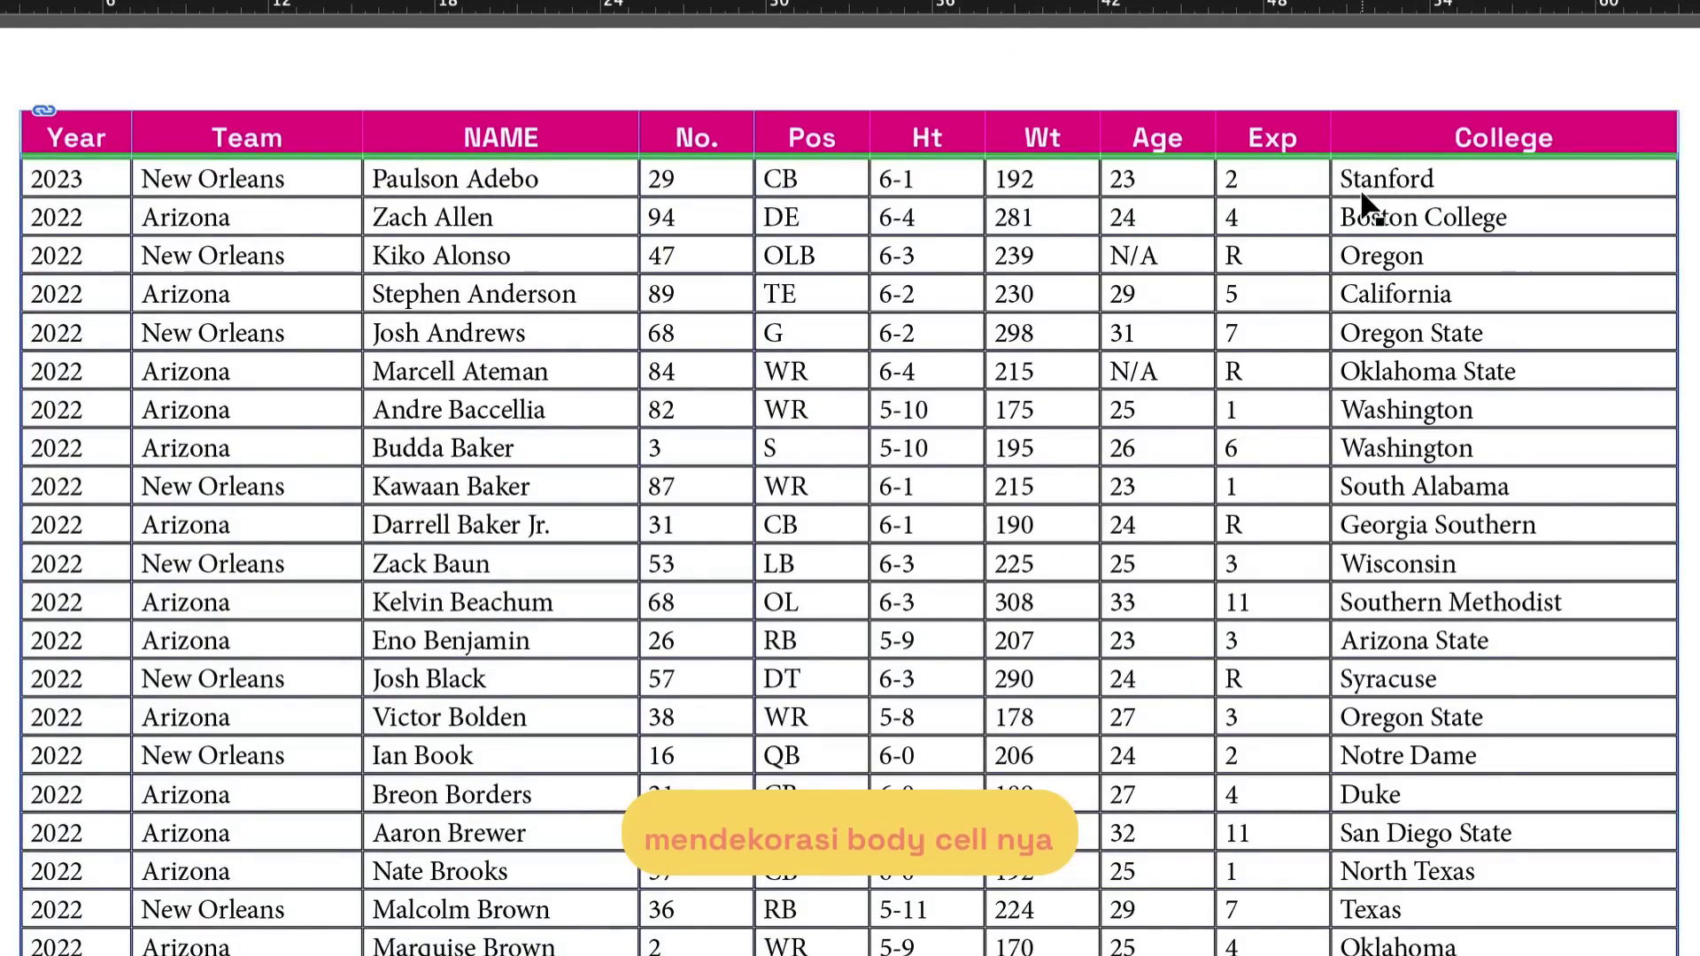
Set the font of the first body row, directly below the header, to Space Grotesk Medium.
{"action": "left_click_drag", "start_coordinate": [1586, 173], "coordinate": [53, 177]}
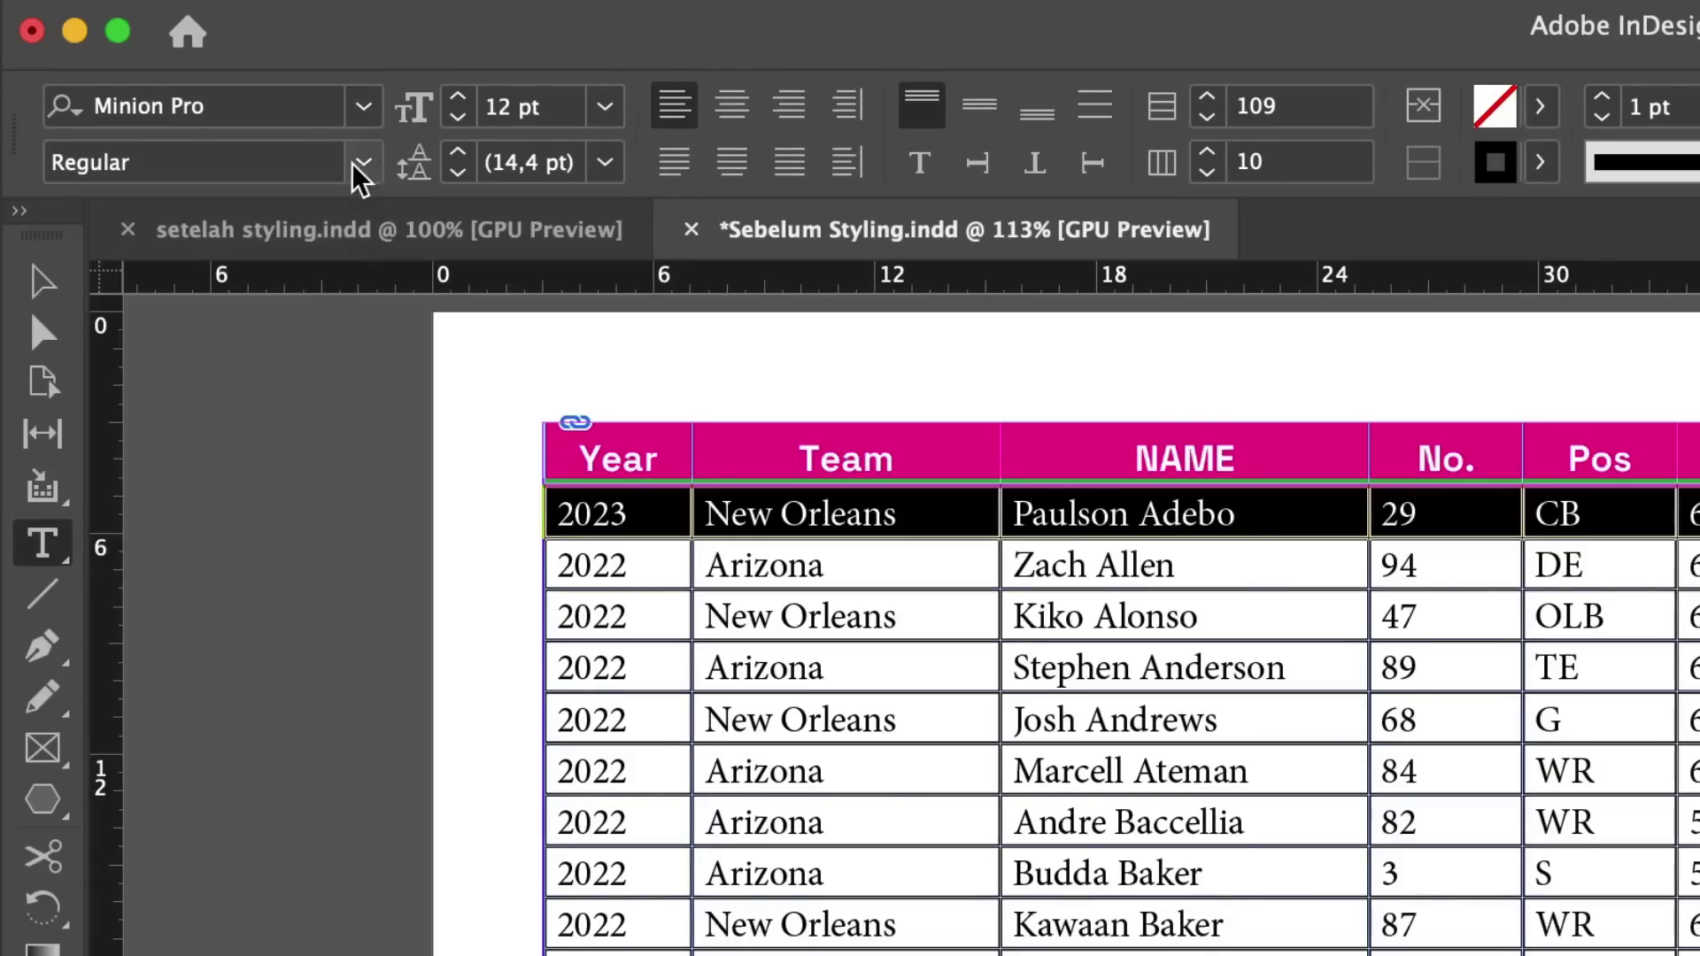
{"action": "left_click", "coordinate": [362, 104]}
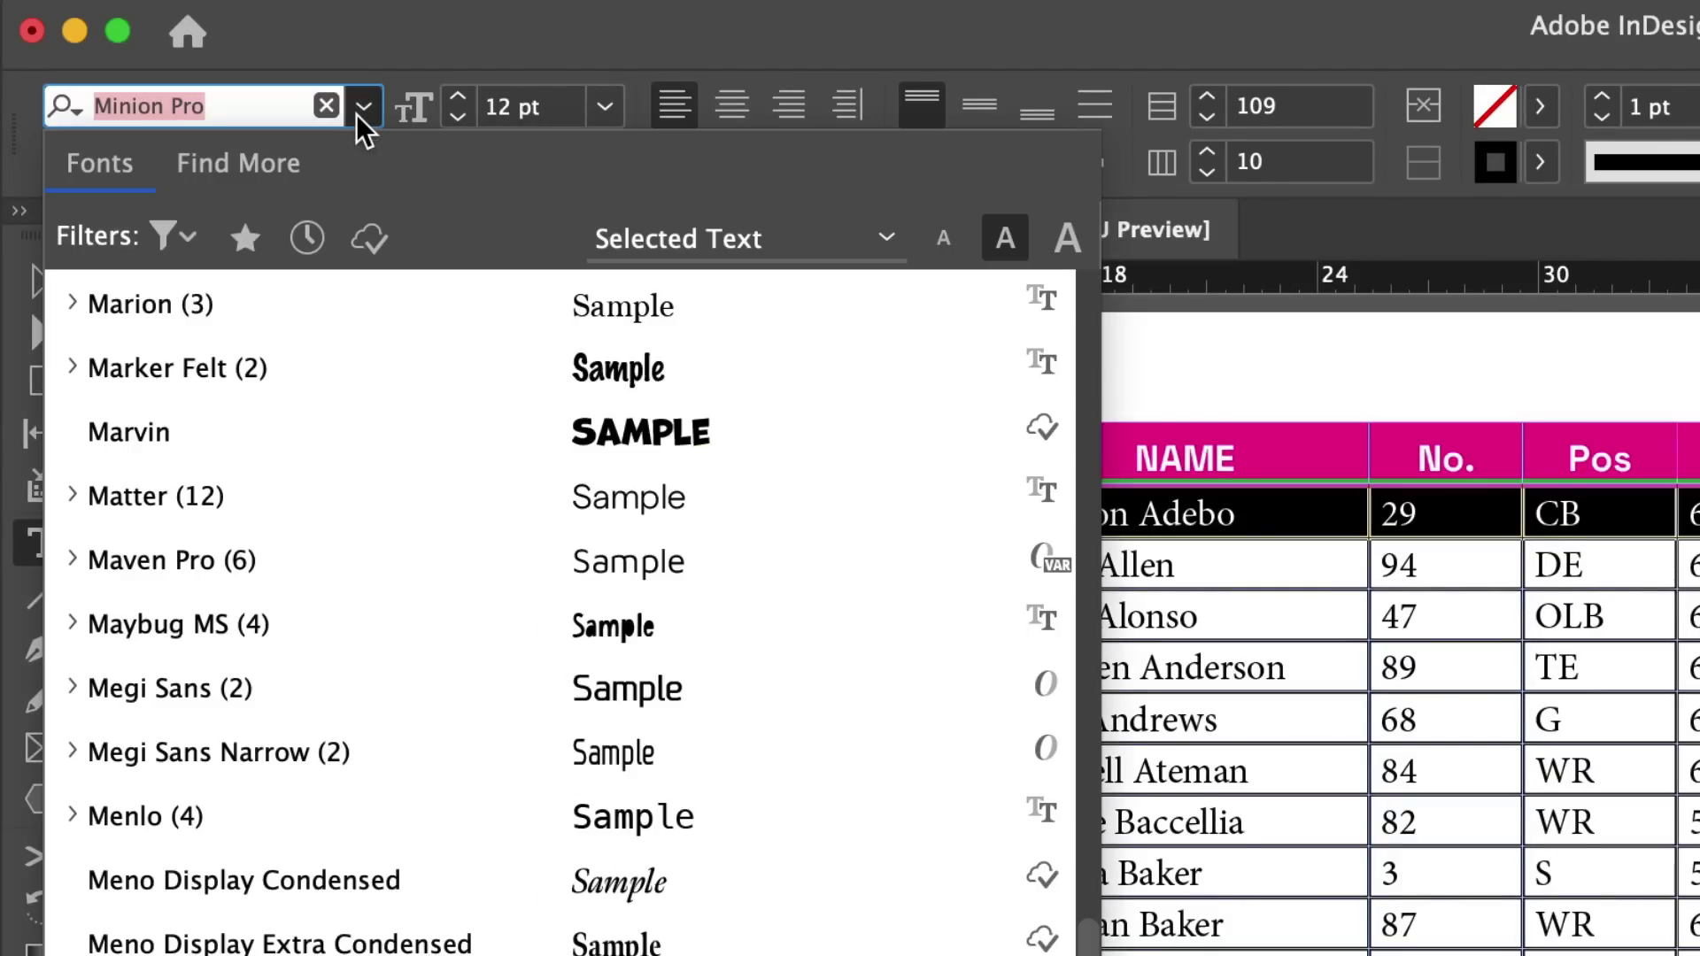
{"action": "type", "text": "space"}
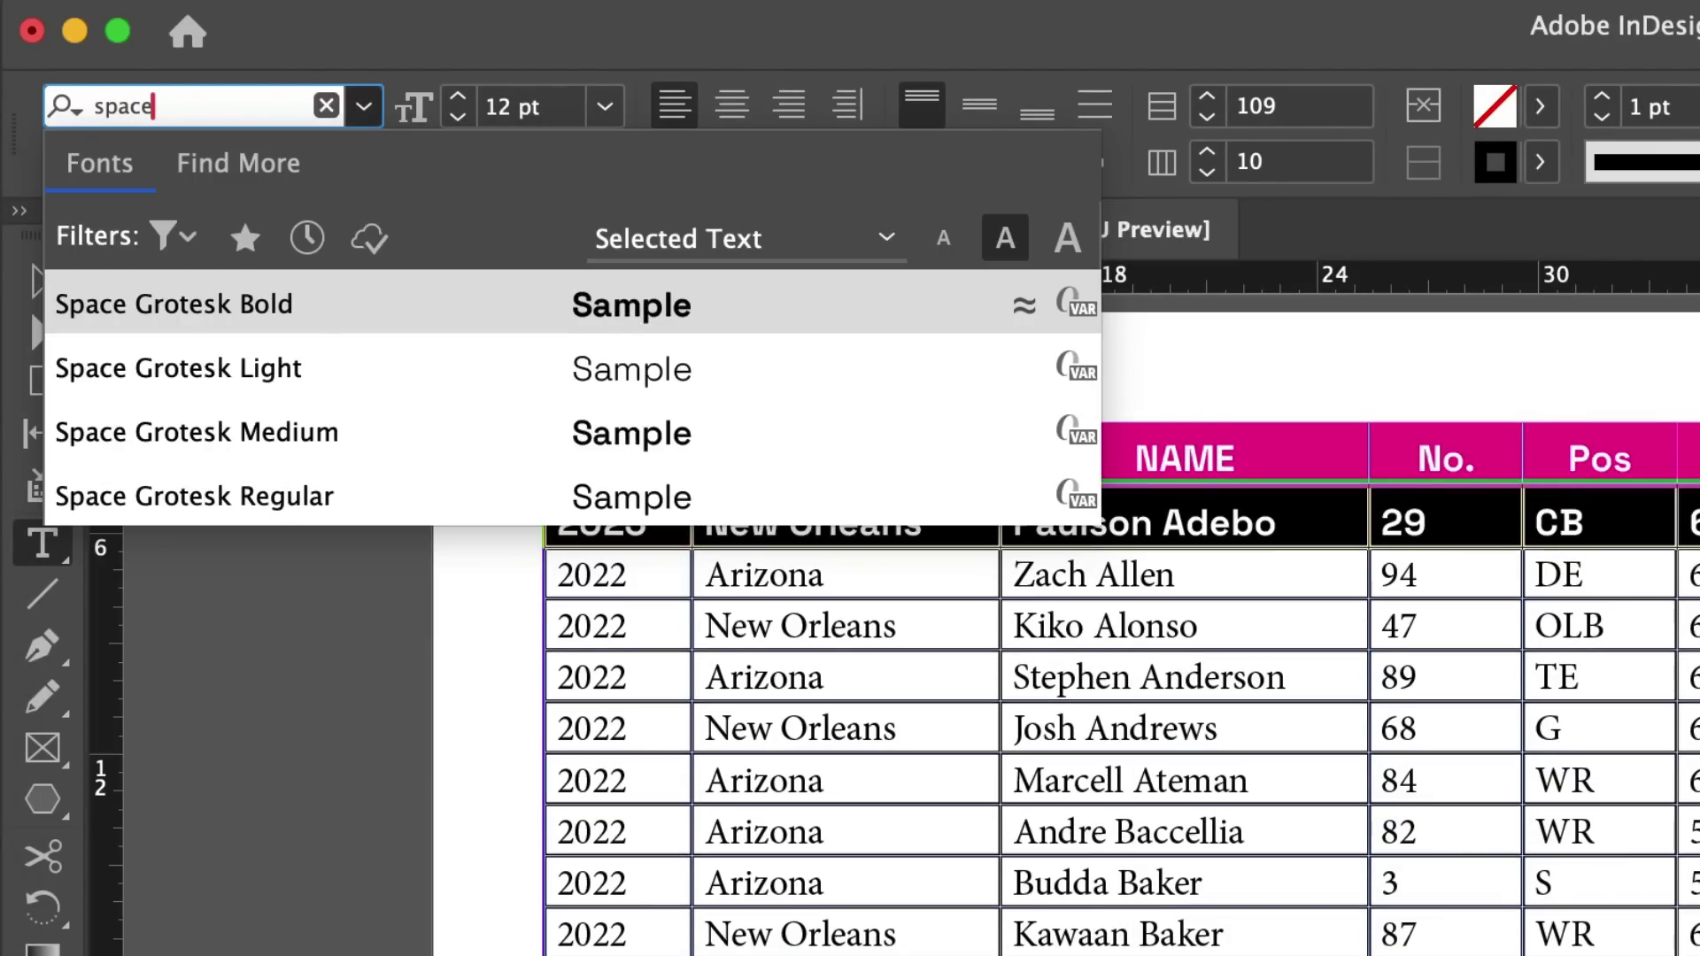
{"action": "left_click", "coordinate": [342, 430]}
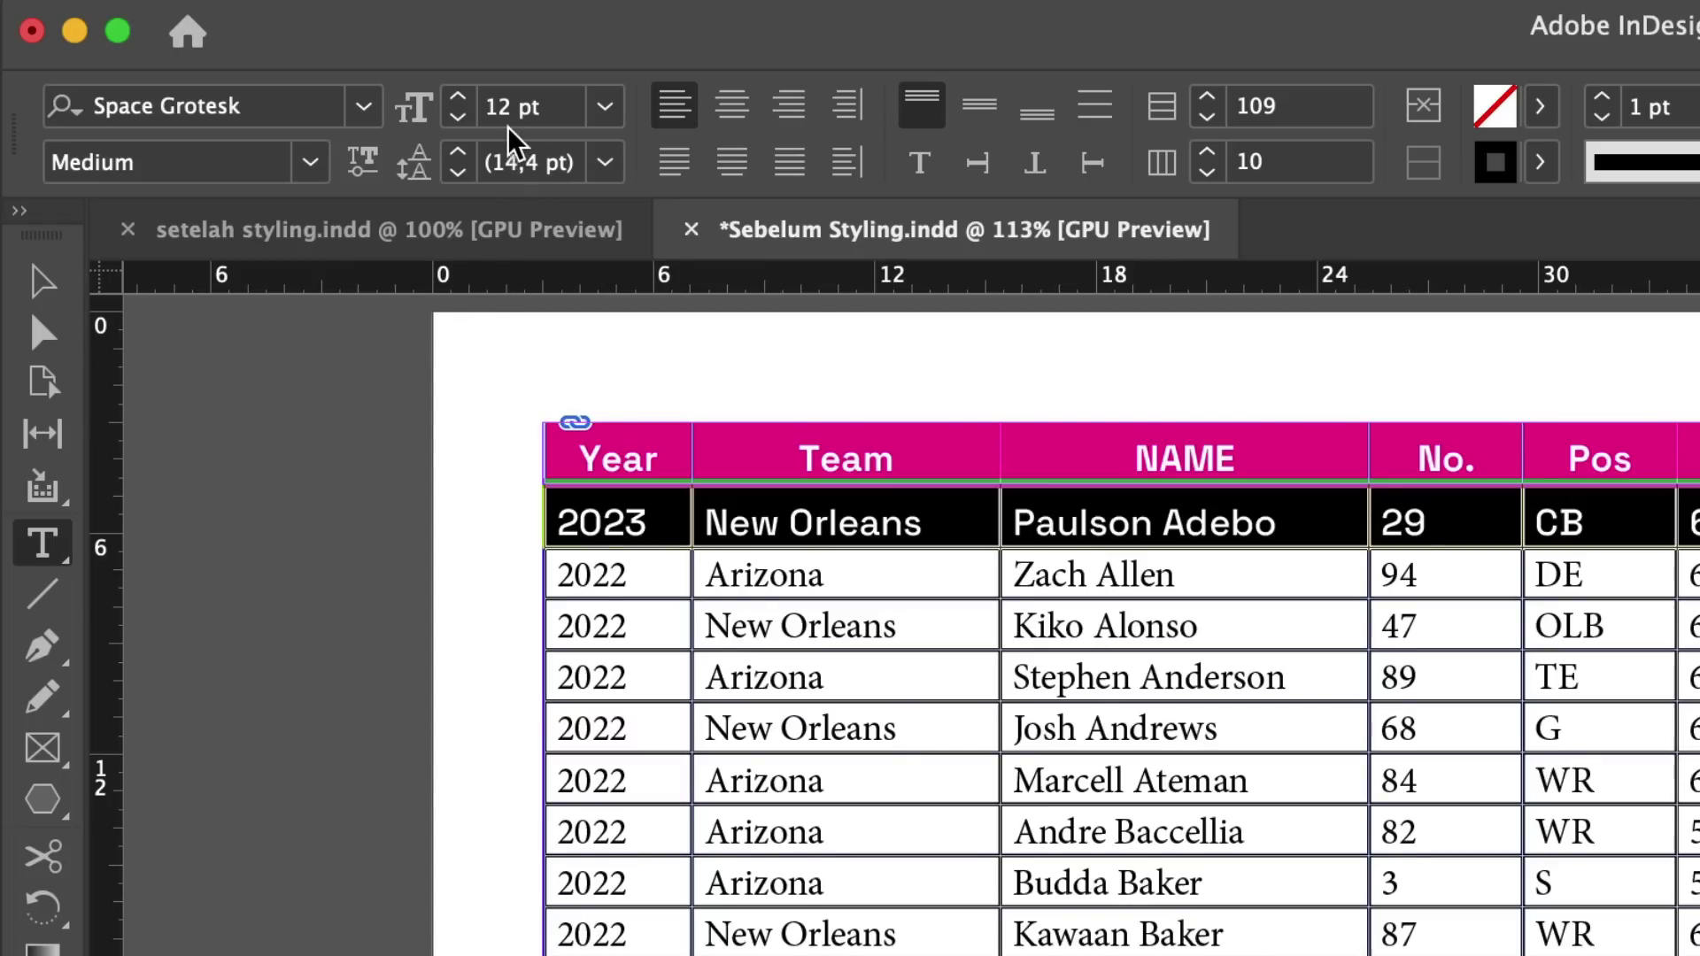
Set the first body row's text size to 10 pt and center it vertically in the cells.
{"action": "left_click", "coordinate": [458, 116]}
{"action": "left_click", "coordinate": [458, 115]}
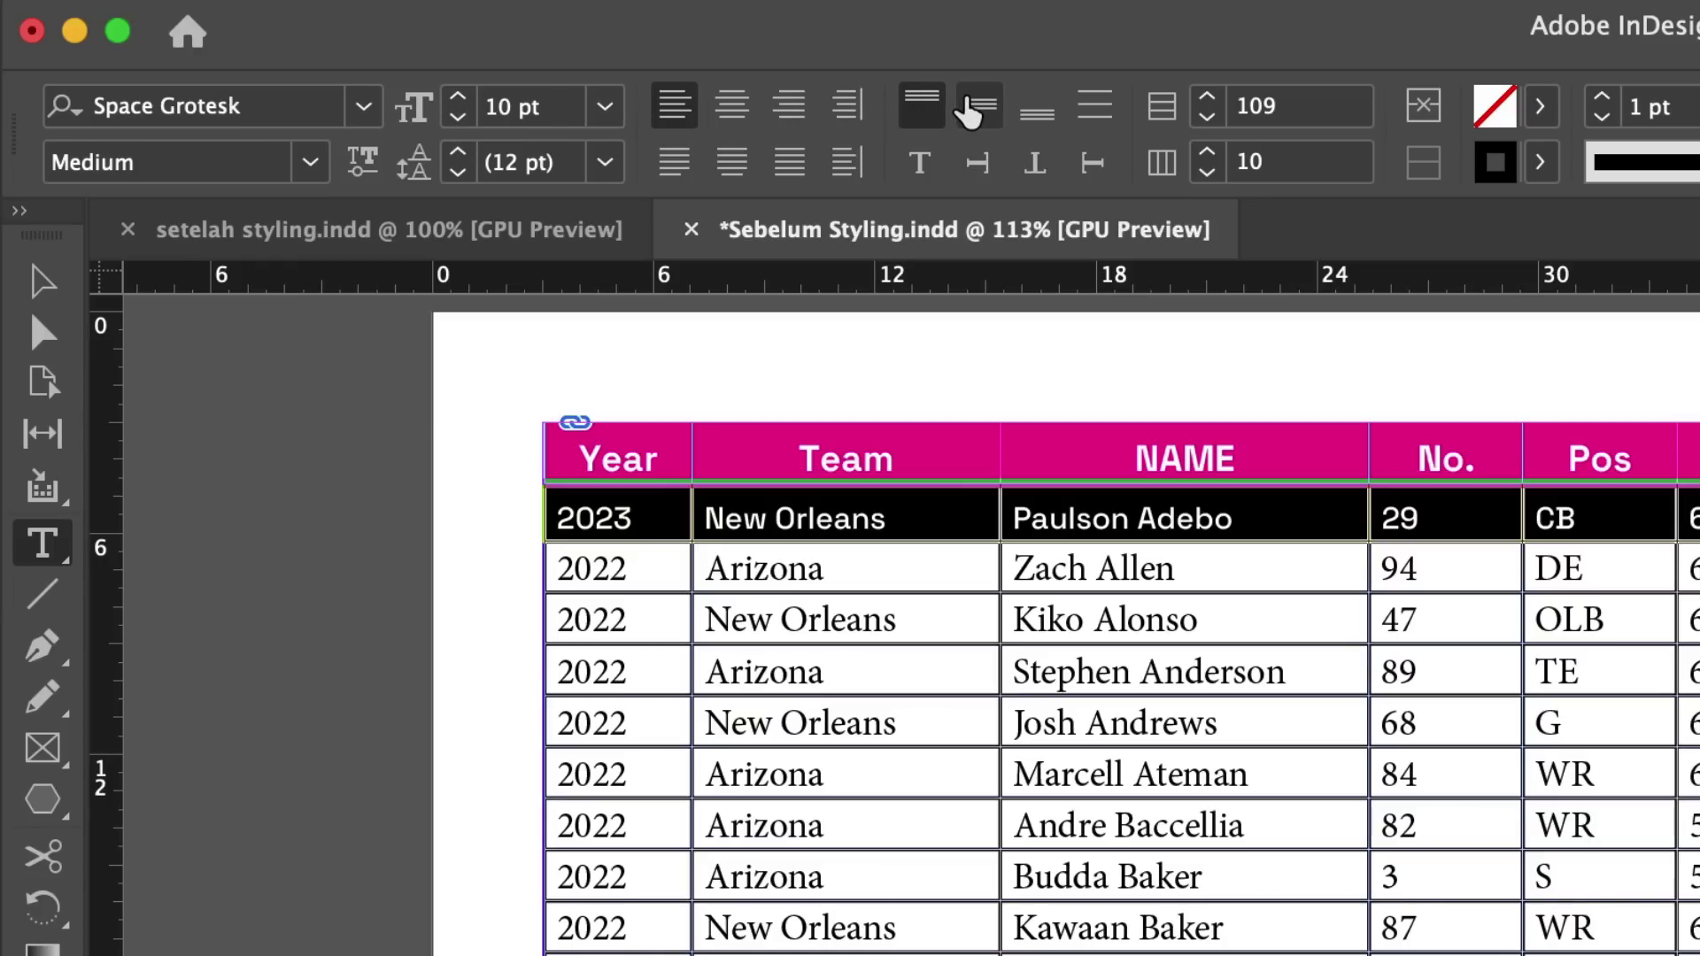
{"action": "left_click", "coordinate": [969, 113]}
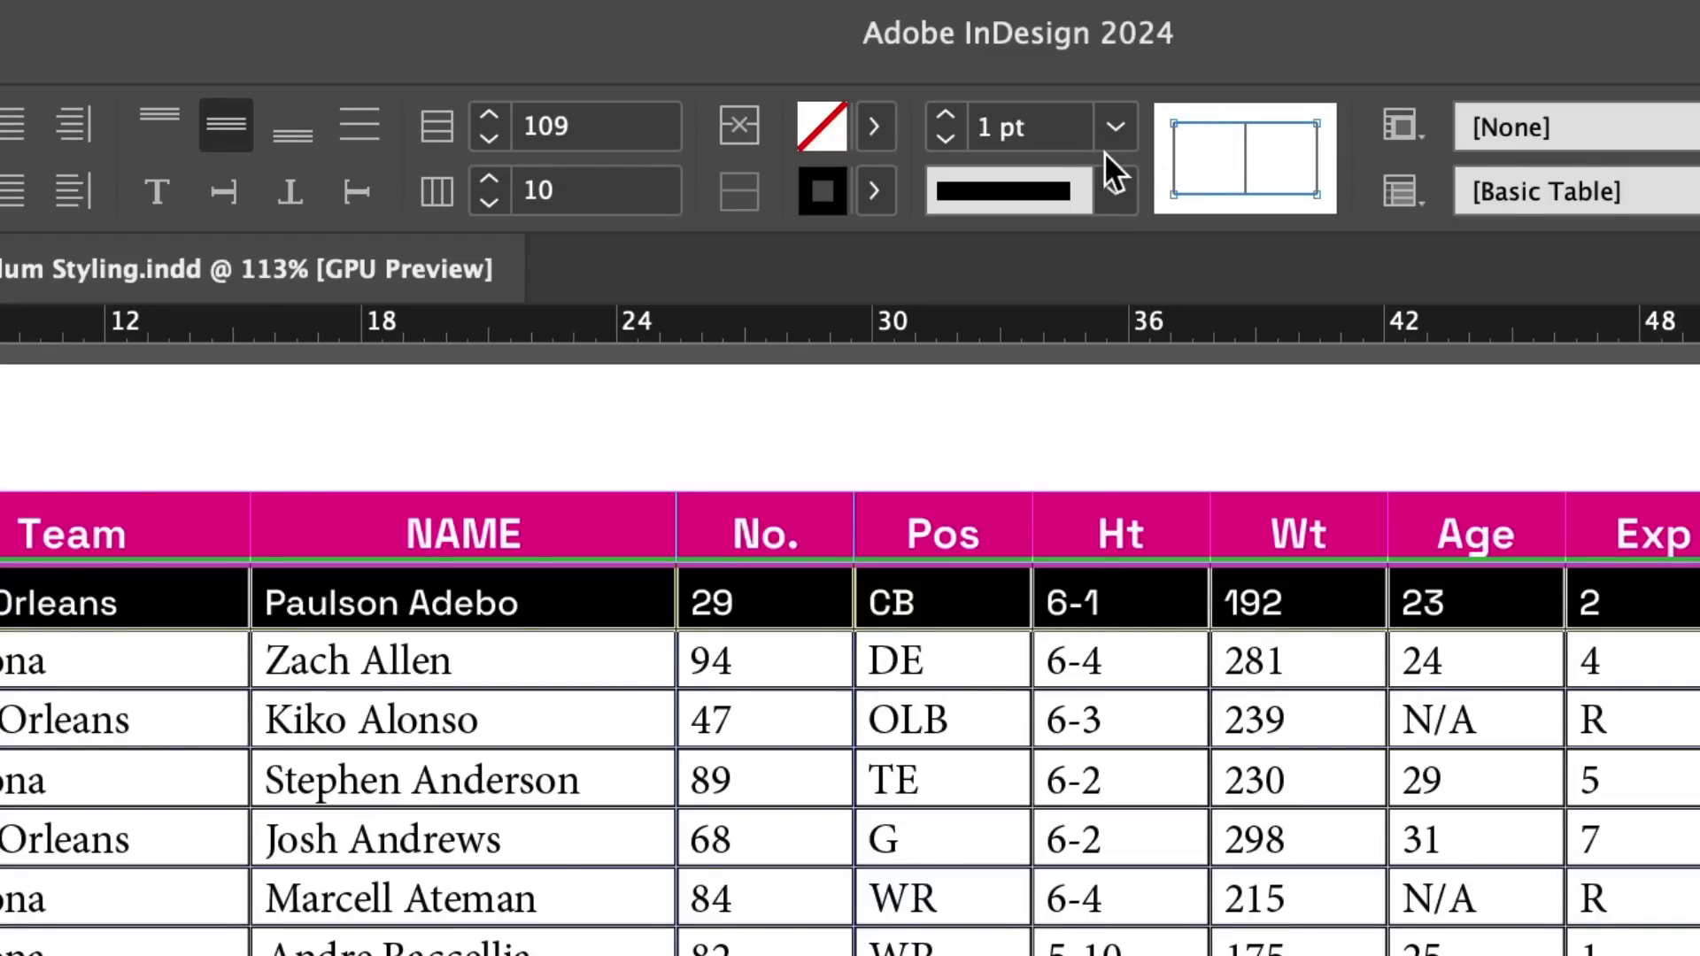
Color only the bottom border of the first body row with the green swatch C=75 M=5 Y=100 K=0.
{"action": "left_click", "coordinate": [874, 191]}
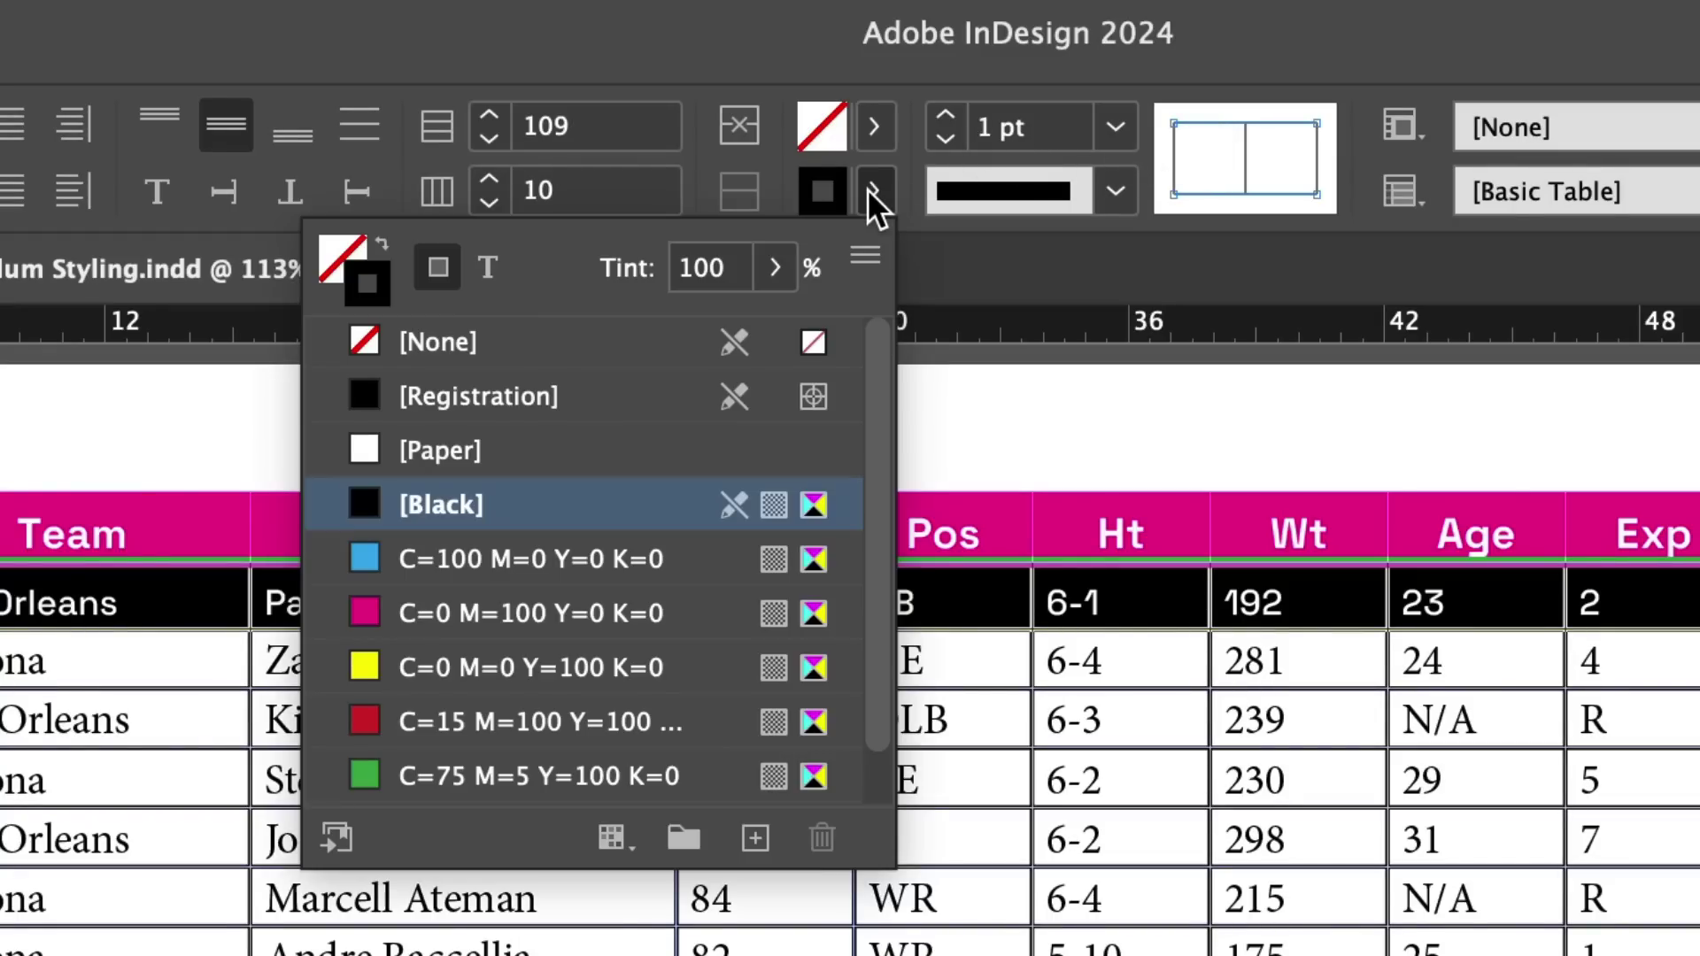
{"action": "left_click", "coordinate": [373, 775]}
{"action": "left_click", "coordinate": [1215, 123]}
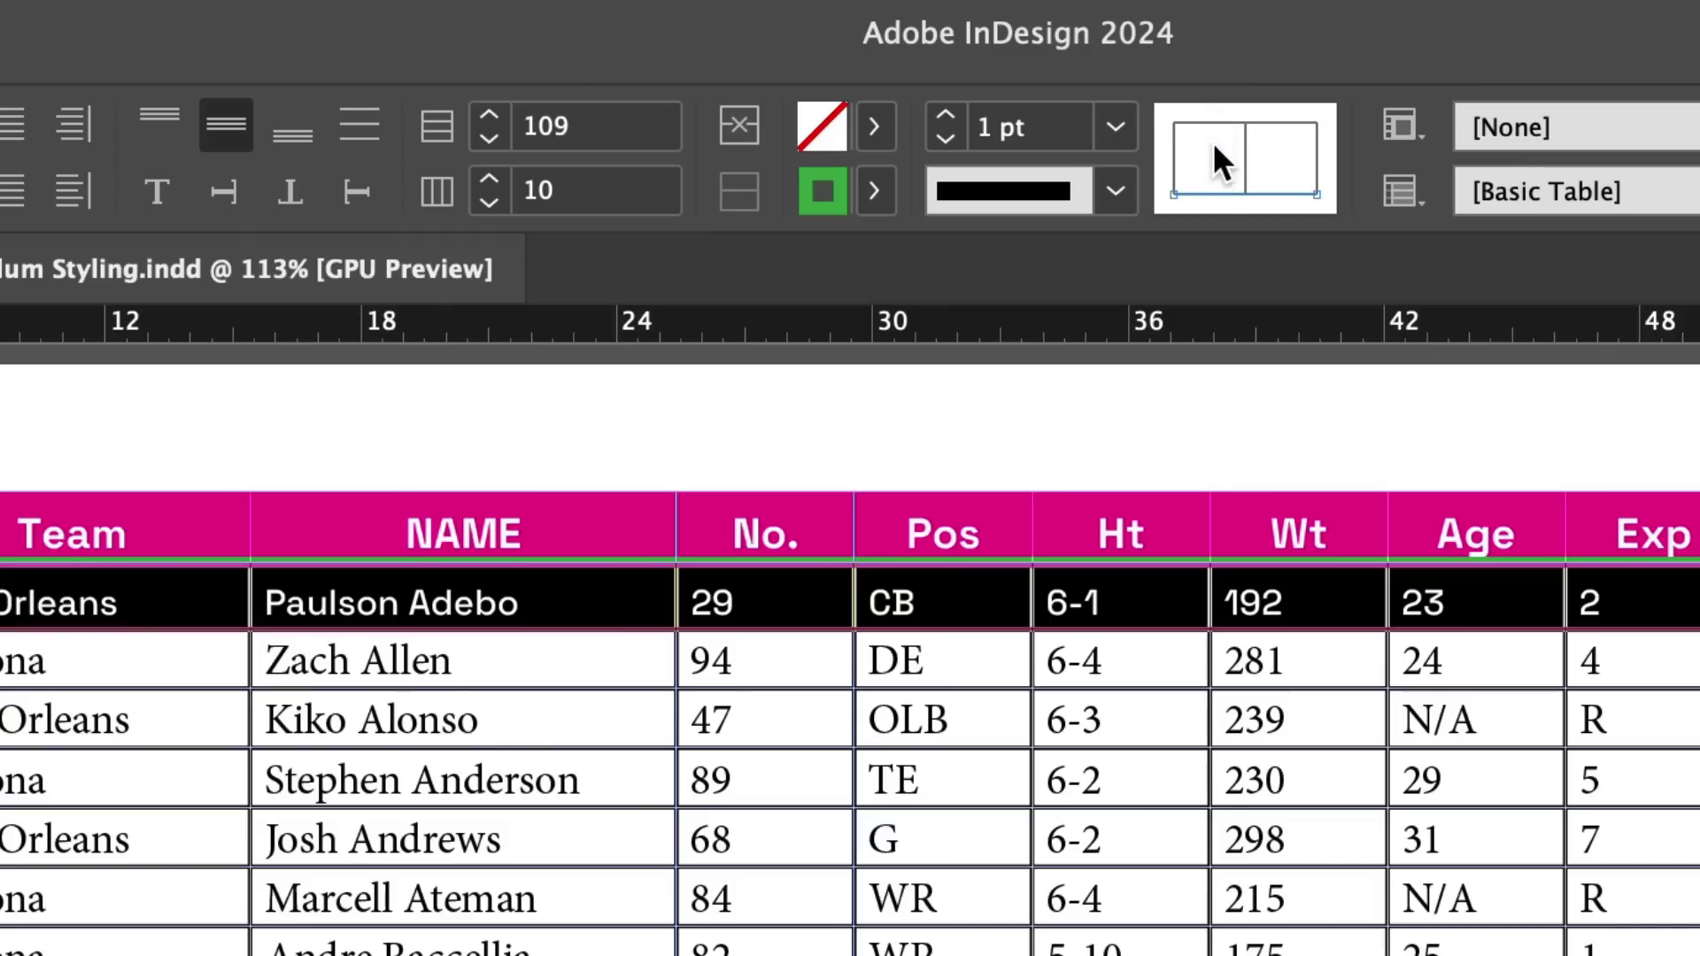
Remove the first body row's outer and inner vertical borders by setting their stroke color to [None], and toggle the page preview.
{"action": "left_click", "coordinate": [1209, 193]}
{"action": "left_click", "coordinate": [1175, 160]}
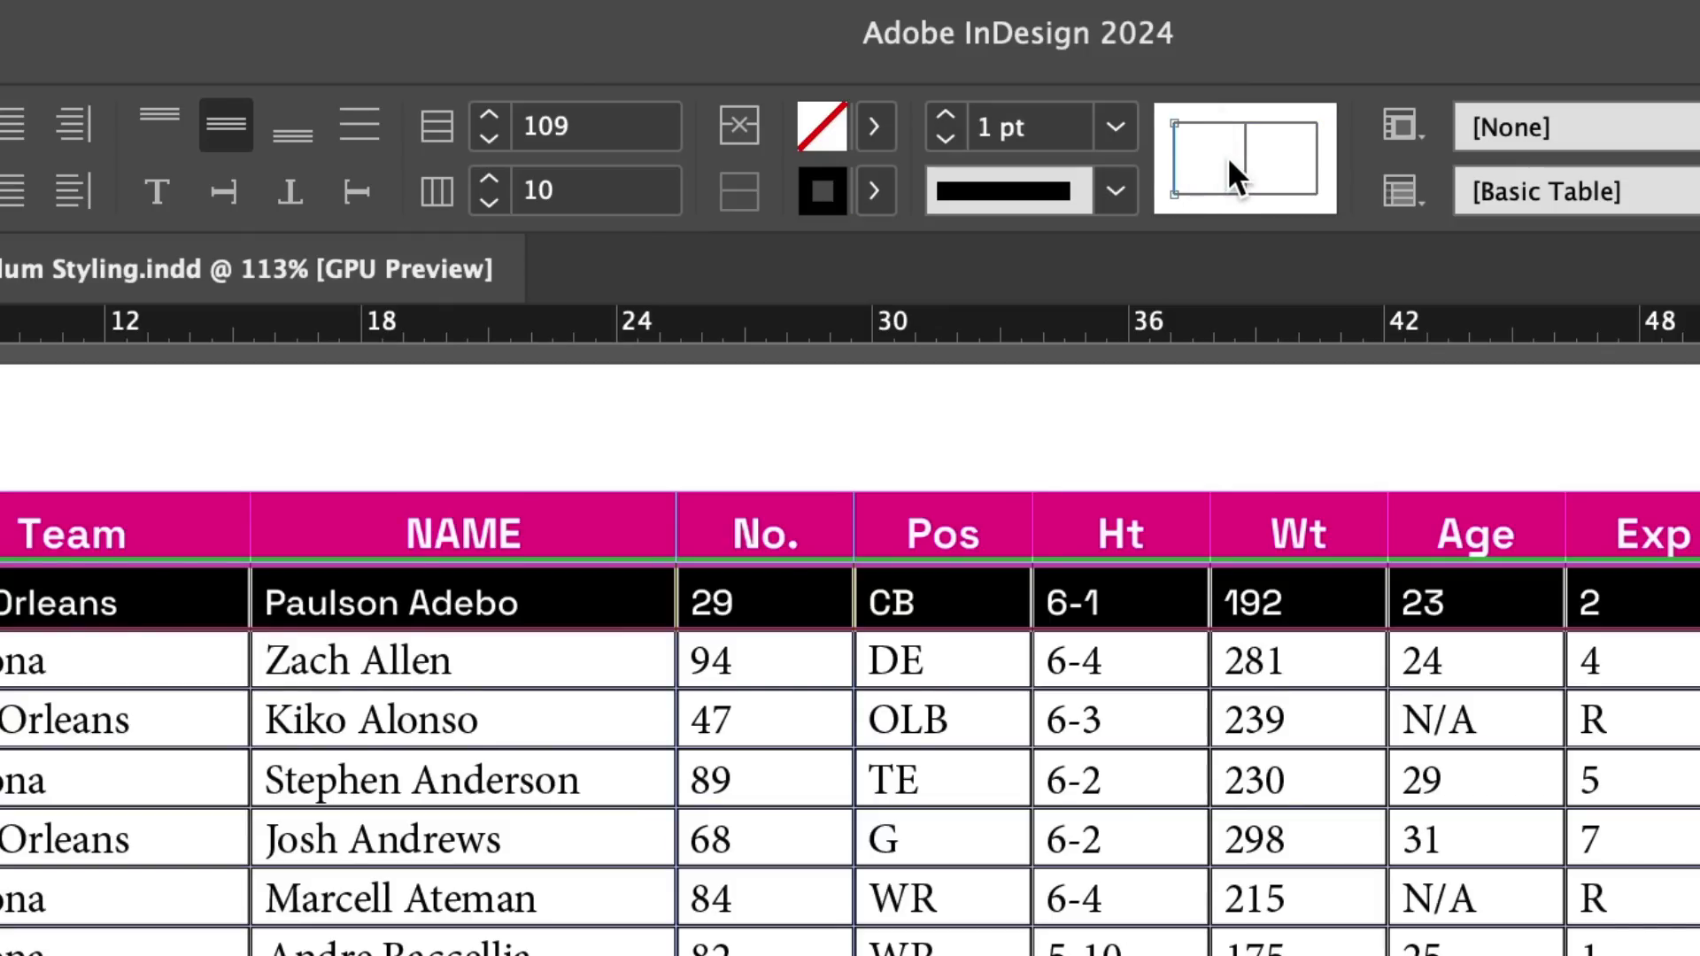
{"action": "left_click", "coordinate": [1245, 161]}
{"action": "left_click", "coordinate": [1316, 159]}
{"action": "left_click", "coordinate": [877, 187]}
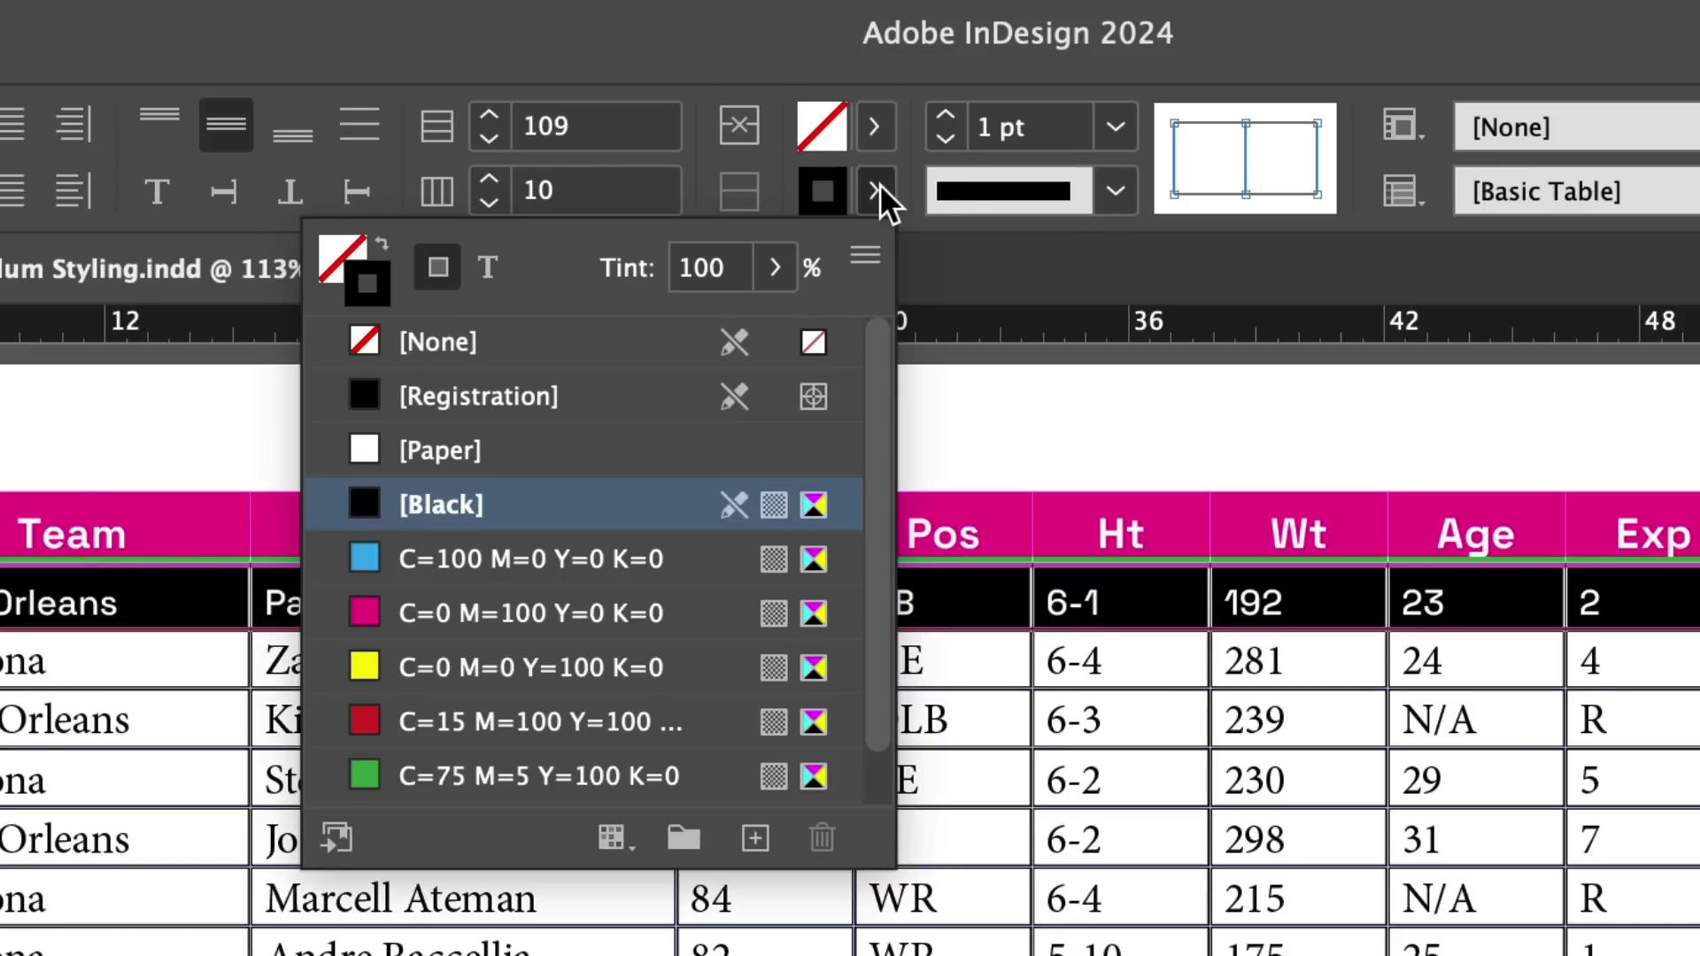
{"action": "left_click", "coordinate": [514, 326]}
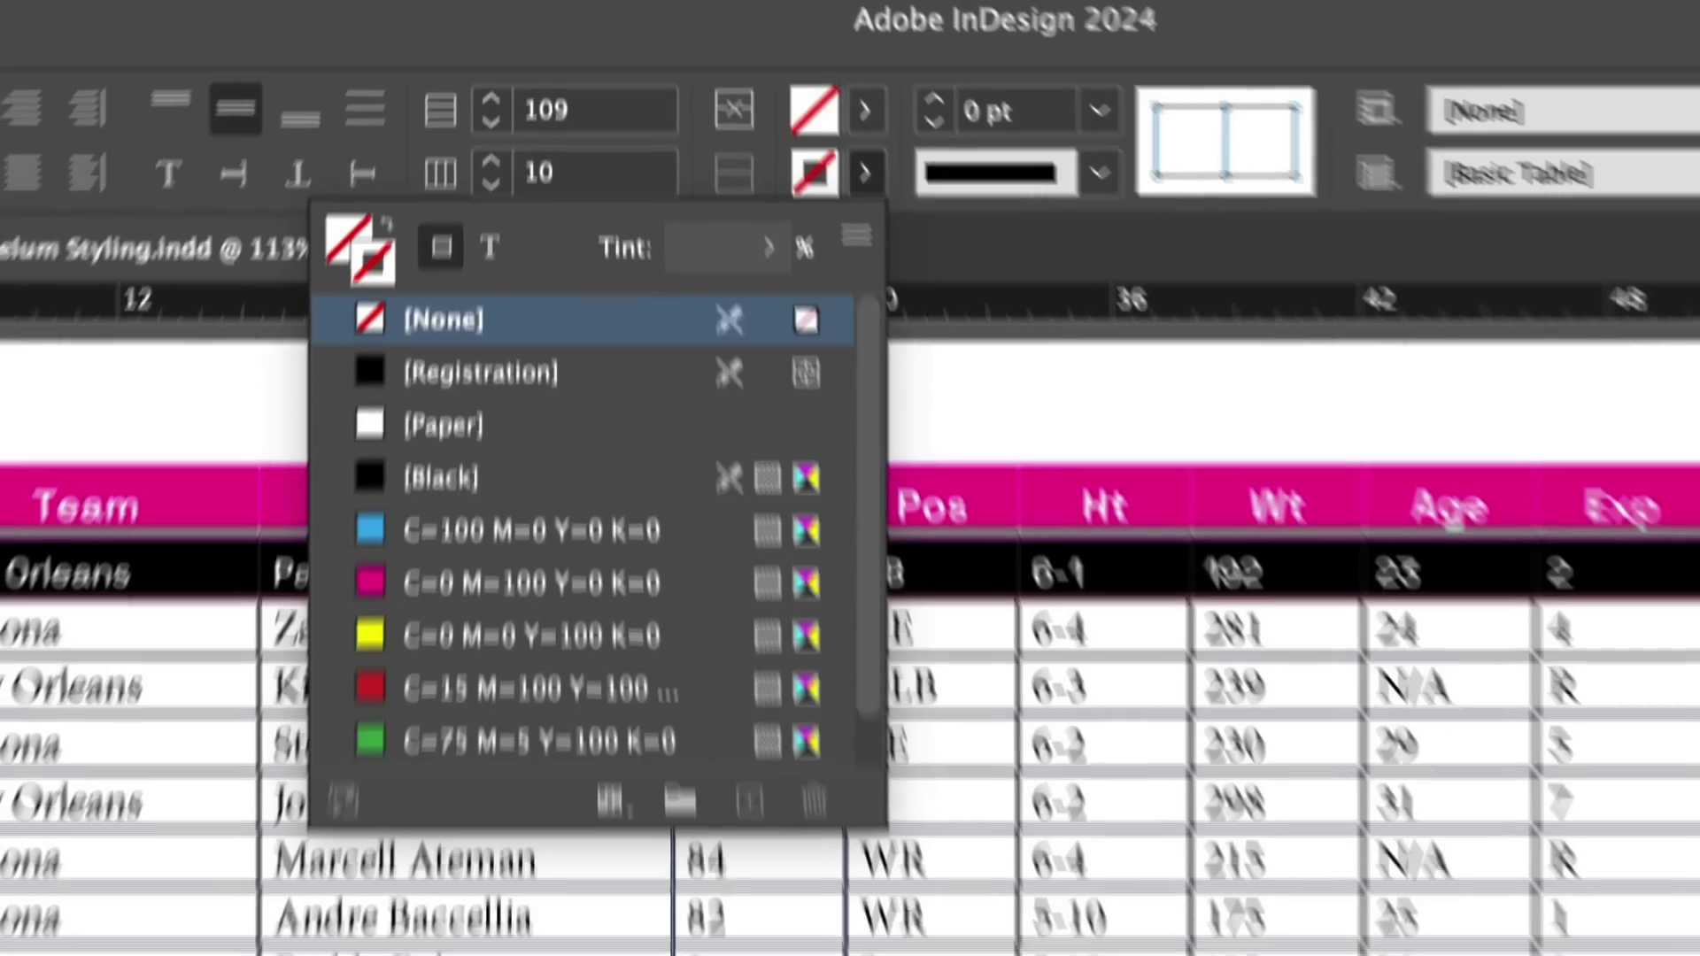
{"action": "key", "text": "w"}
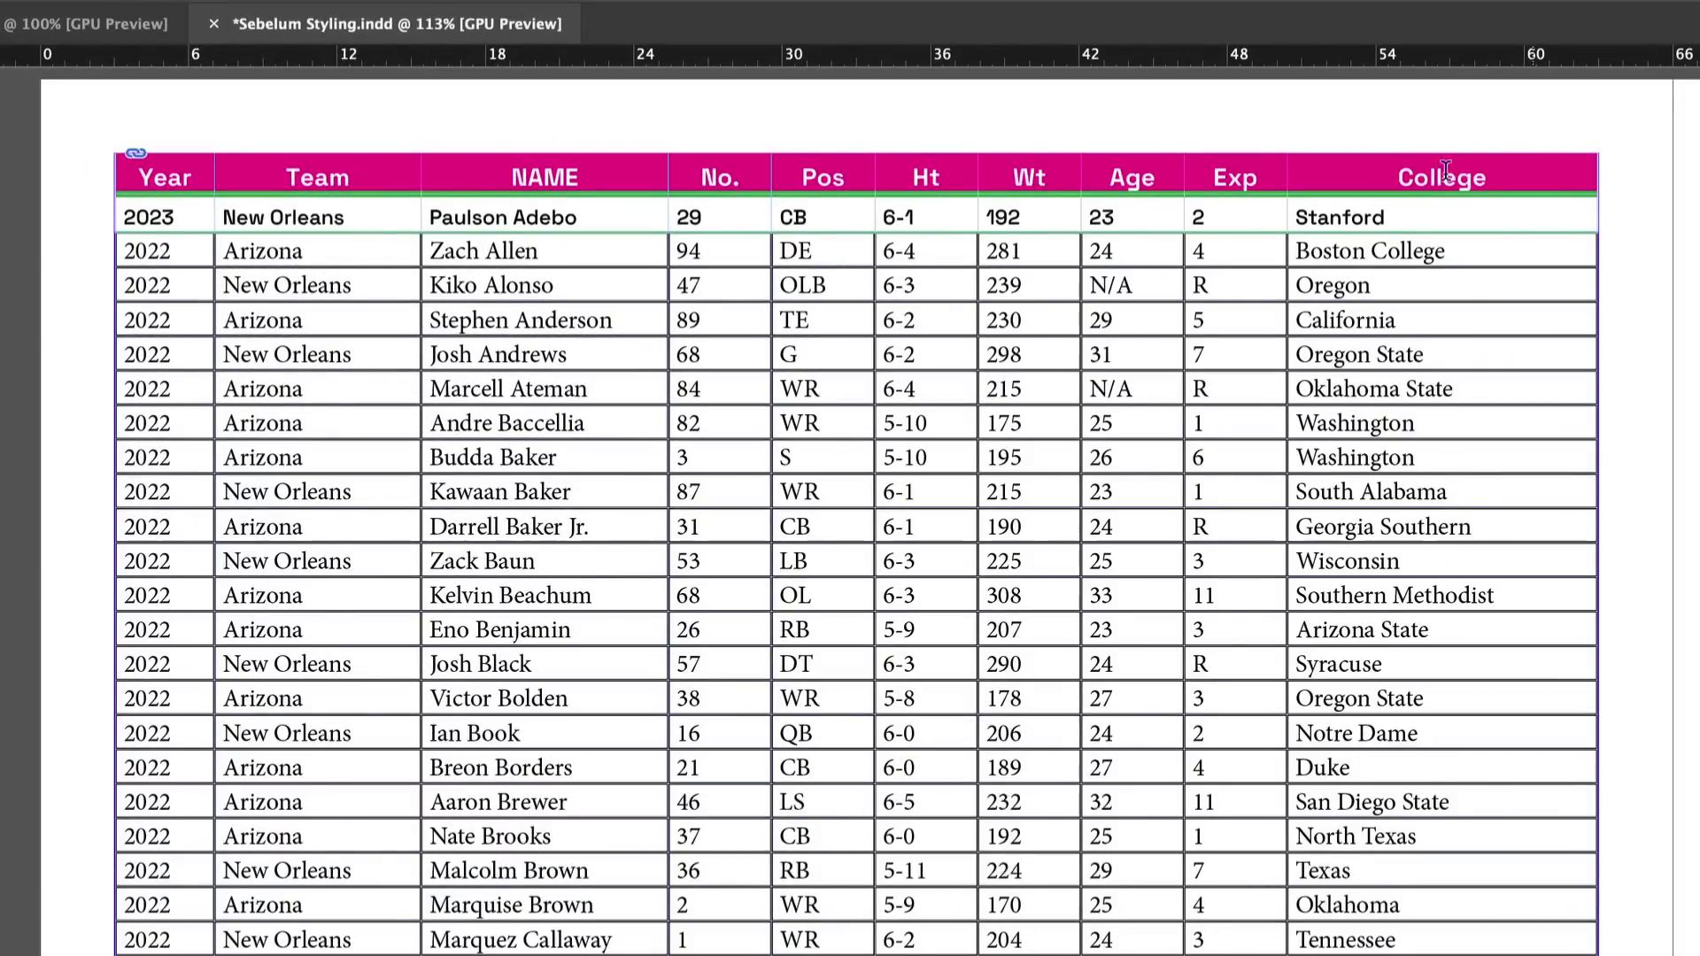
Create a paragraph style from the pink header row's text formatting and name it "header cell".
{"action": "left_click_drag", "start_coordinate": [1076, 221], "coordinate": [285, 219]}
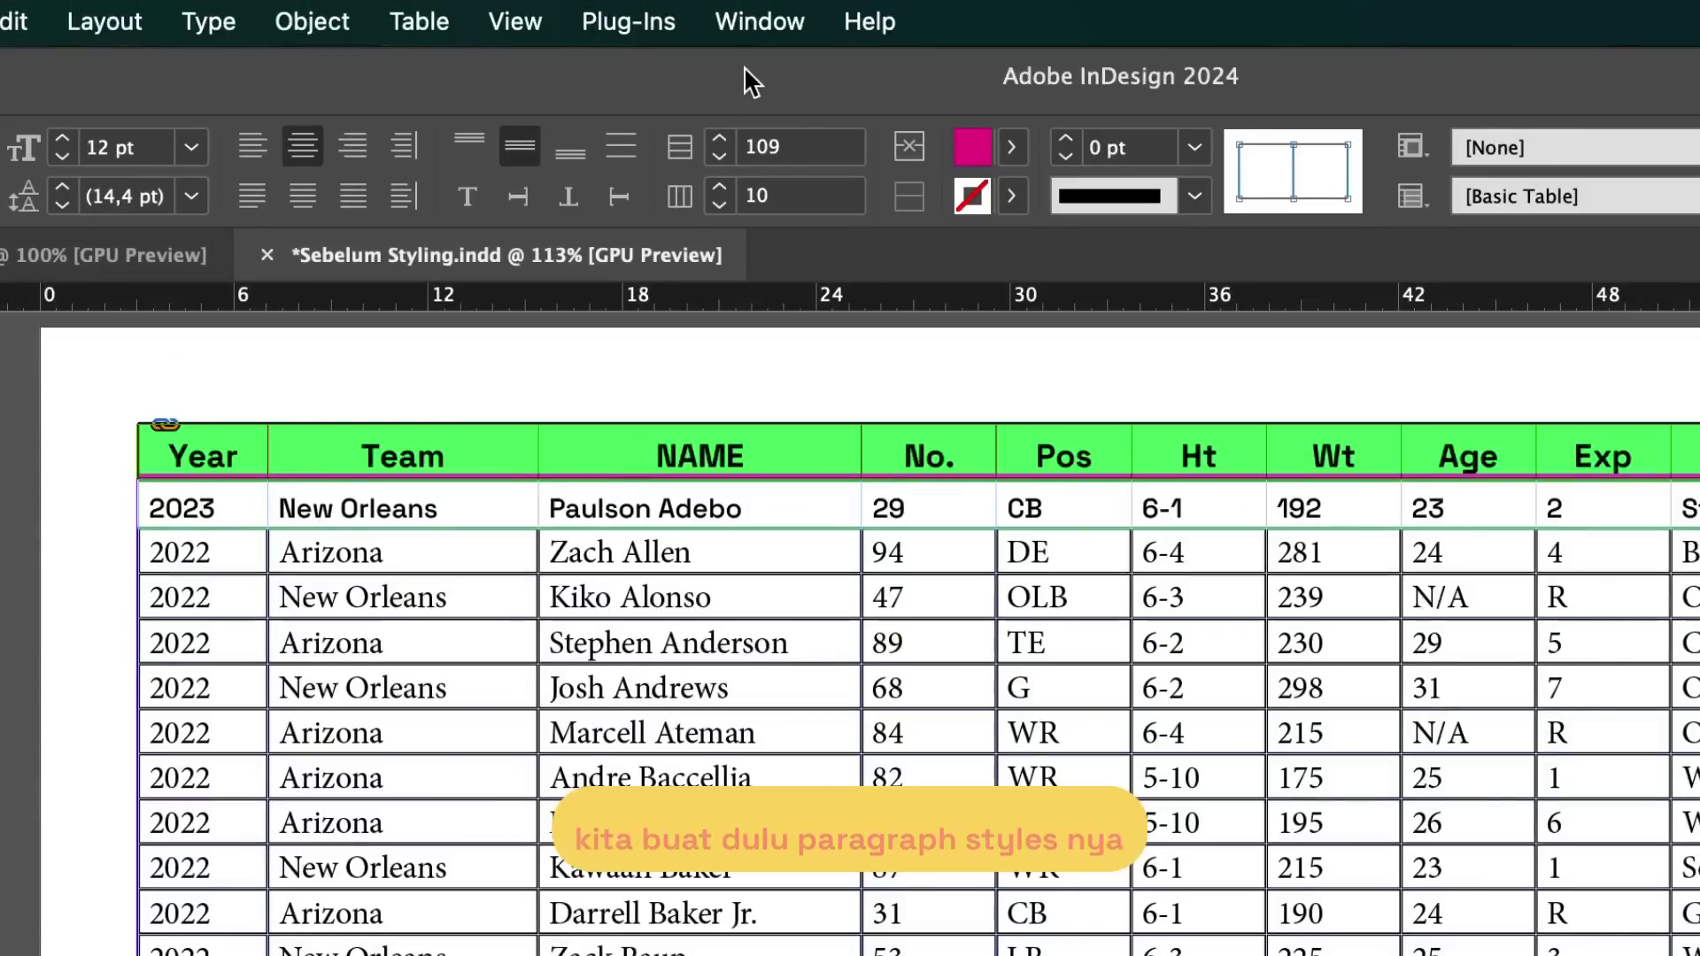
{"action": "left_click", "coordinate": [758, 25]}
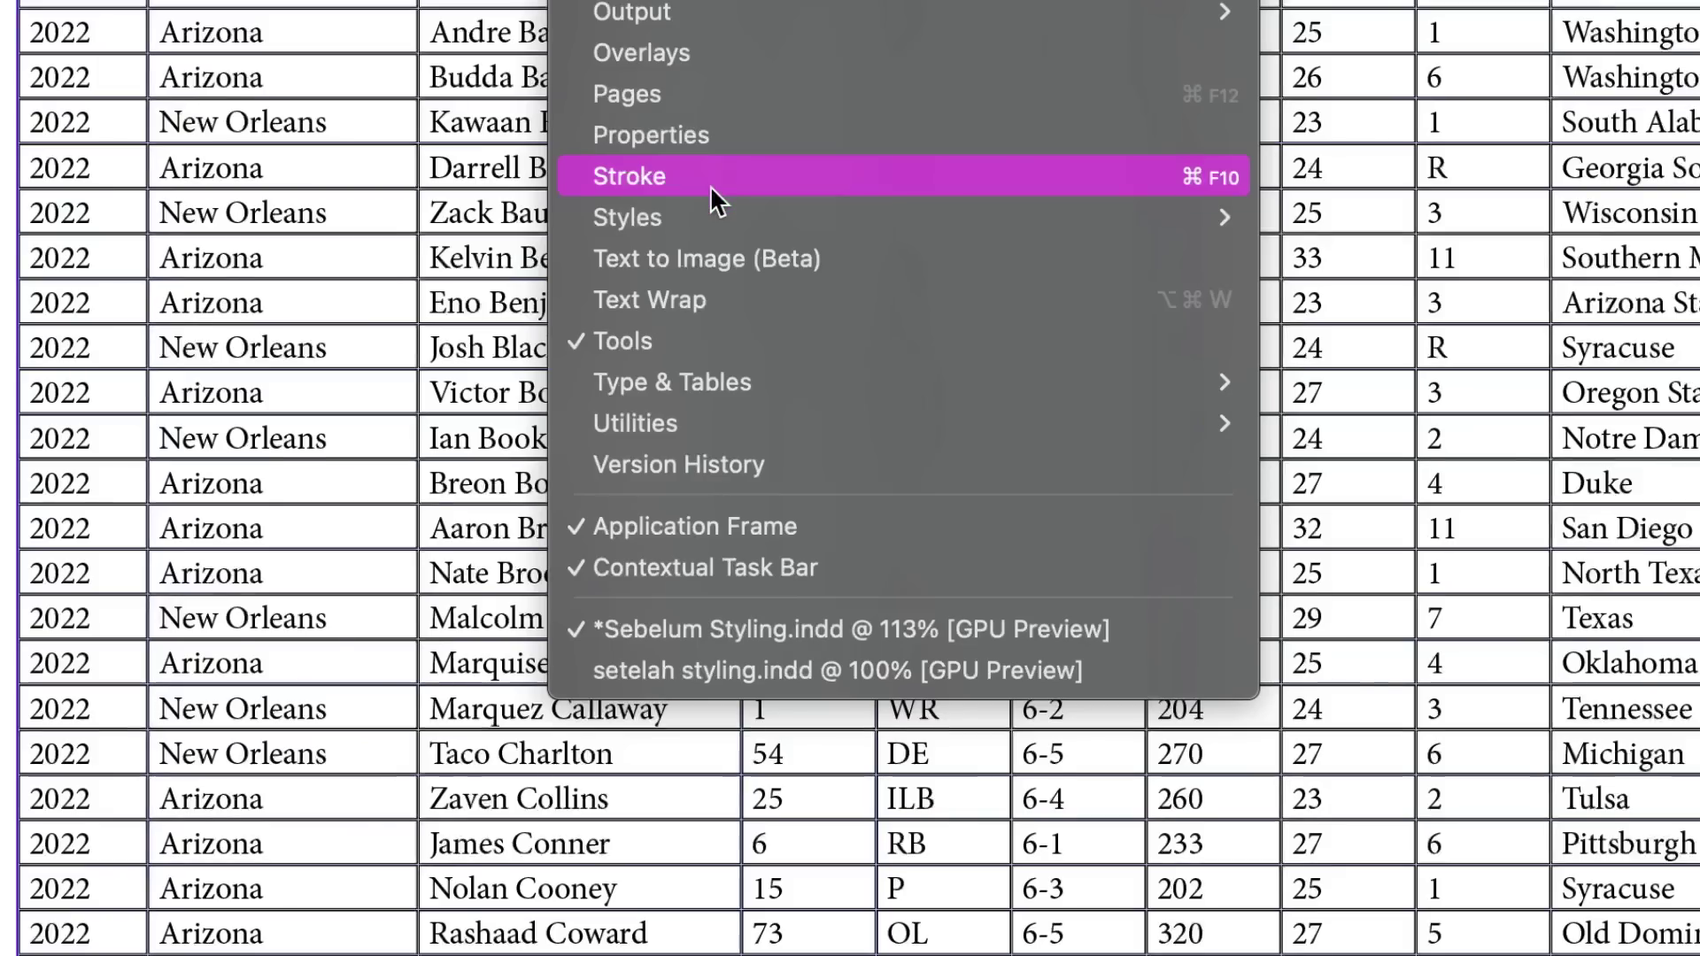
{"action": "mouse_move", "coordinate": [832, 216]}
{"action": "left_click", "coordinate": [1425, 341]}
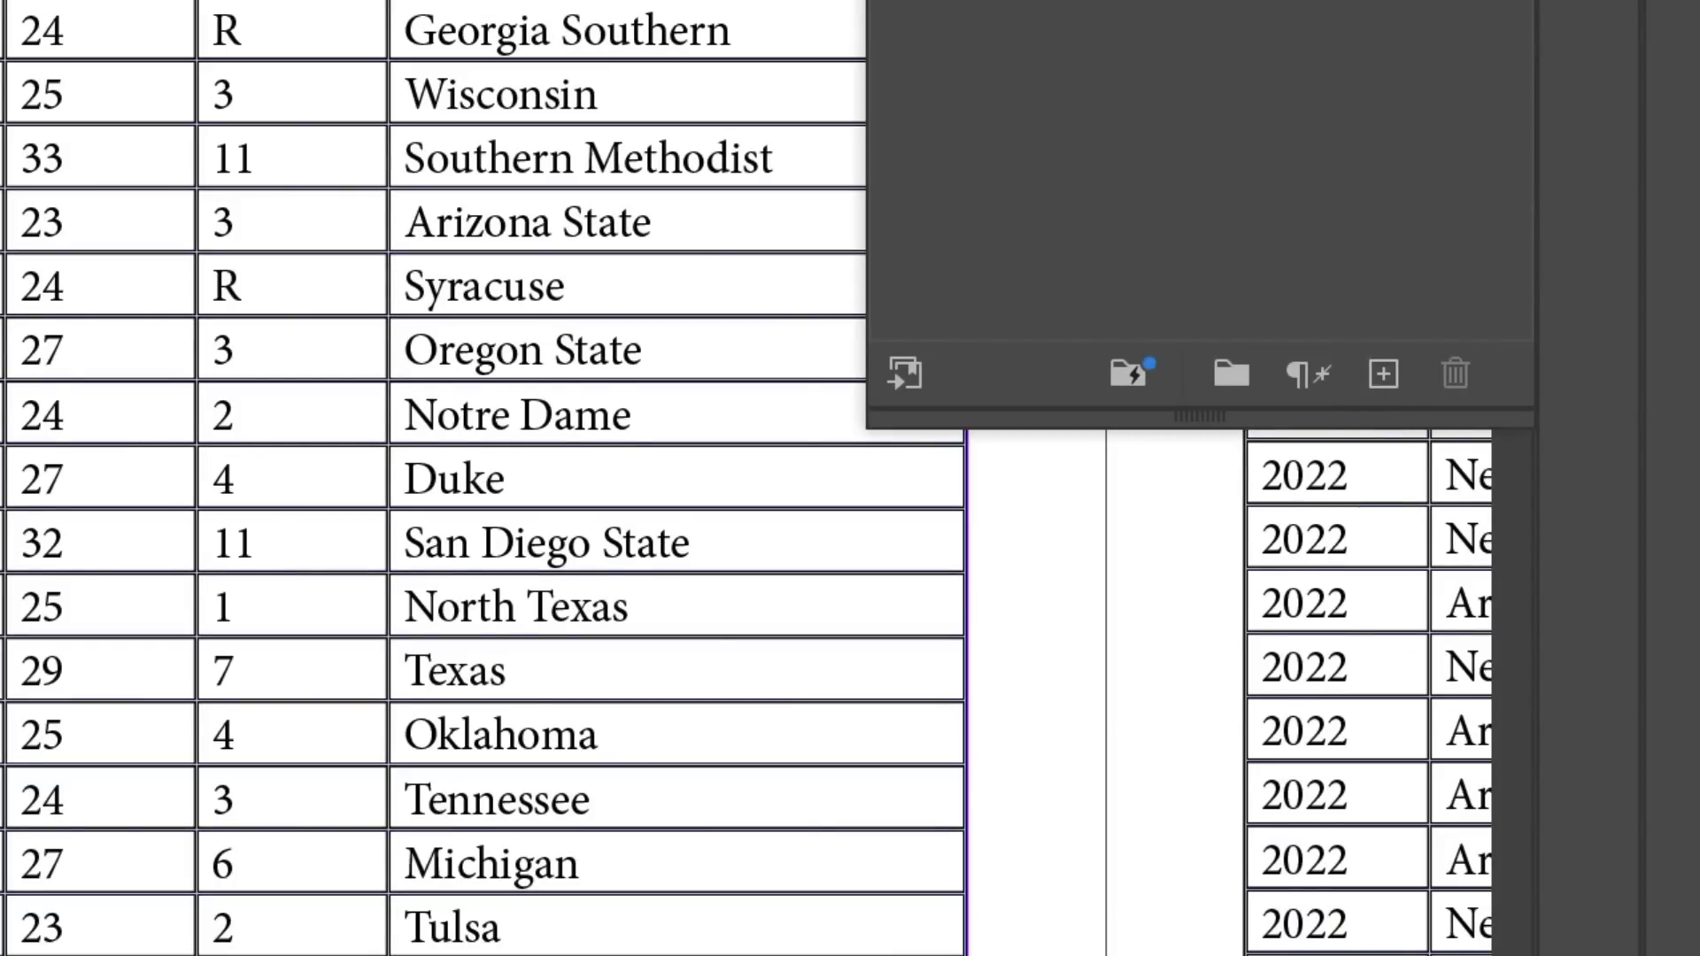
{"action": "left_click", "coordinate": [1383, 373]}
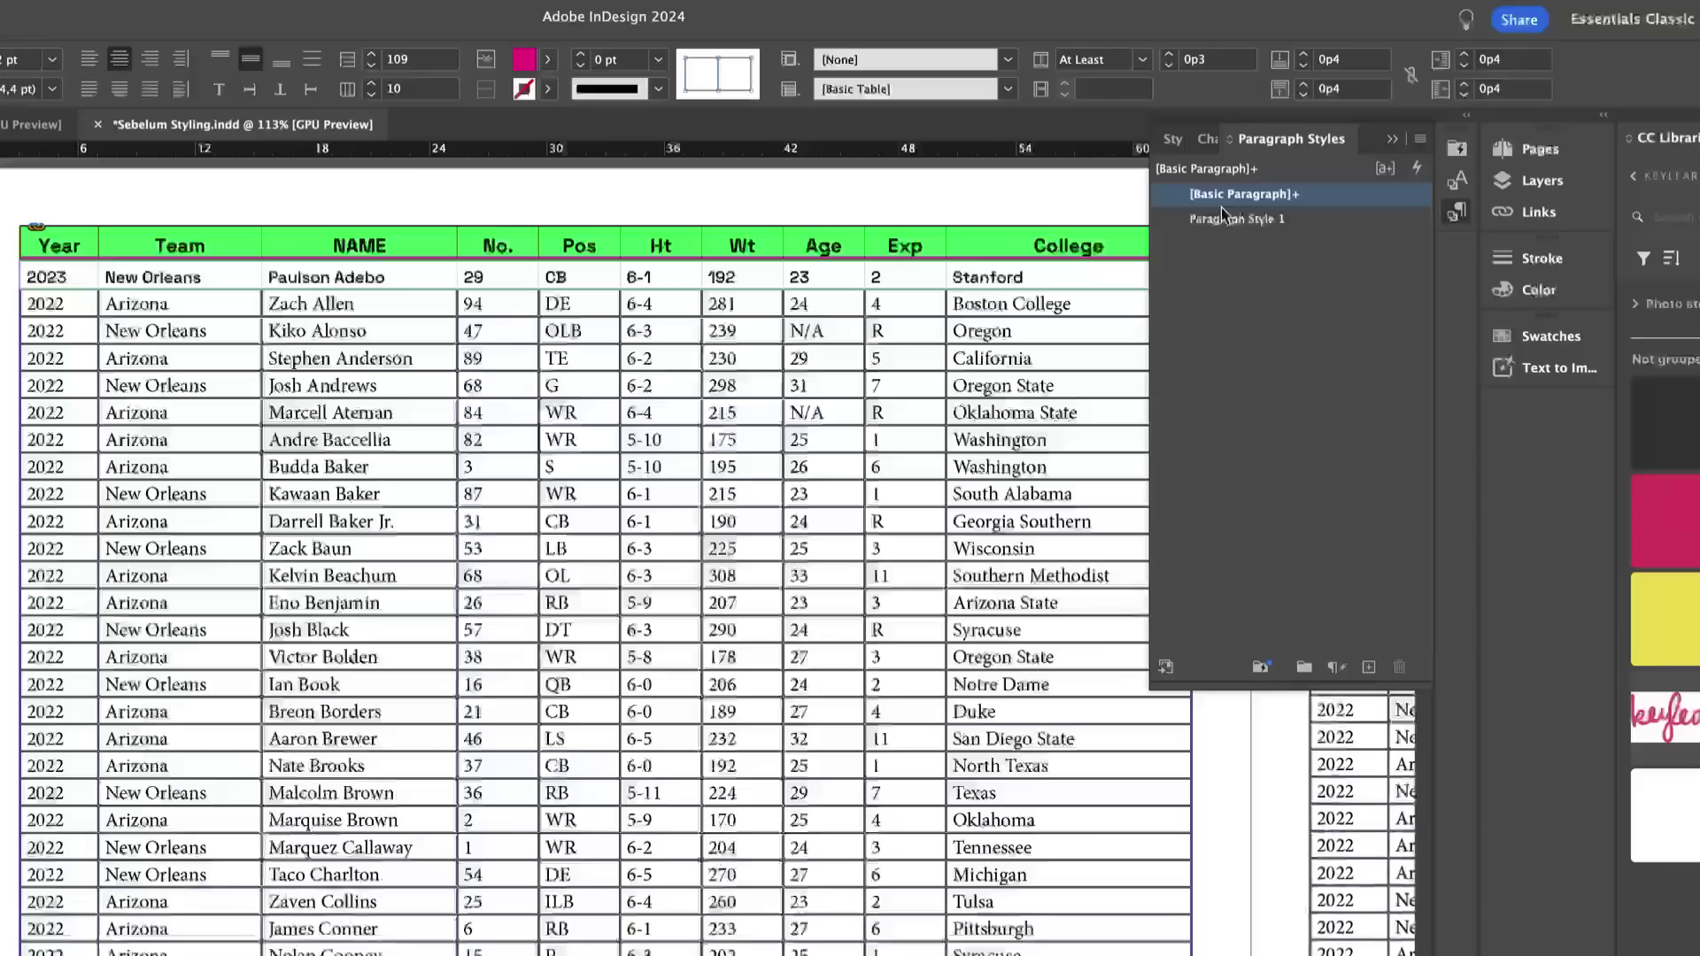
{"action": "double_click", "coordinate": [1220, 216]}
{"action": "type", "text": "header cel"}
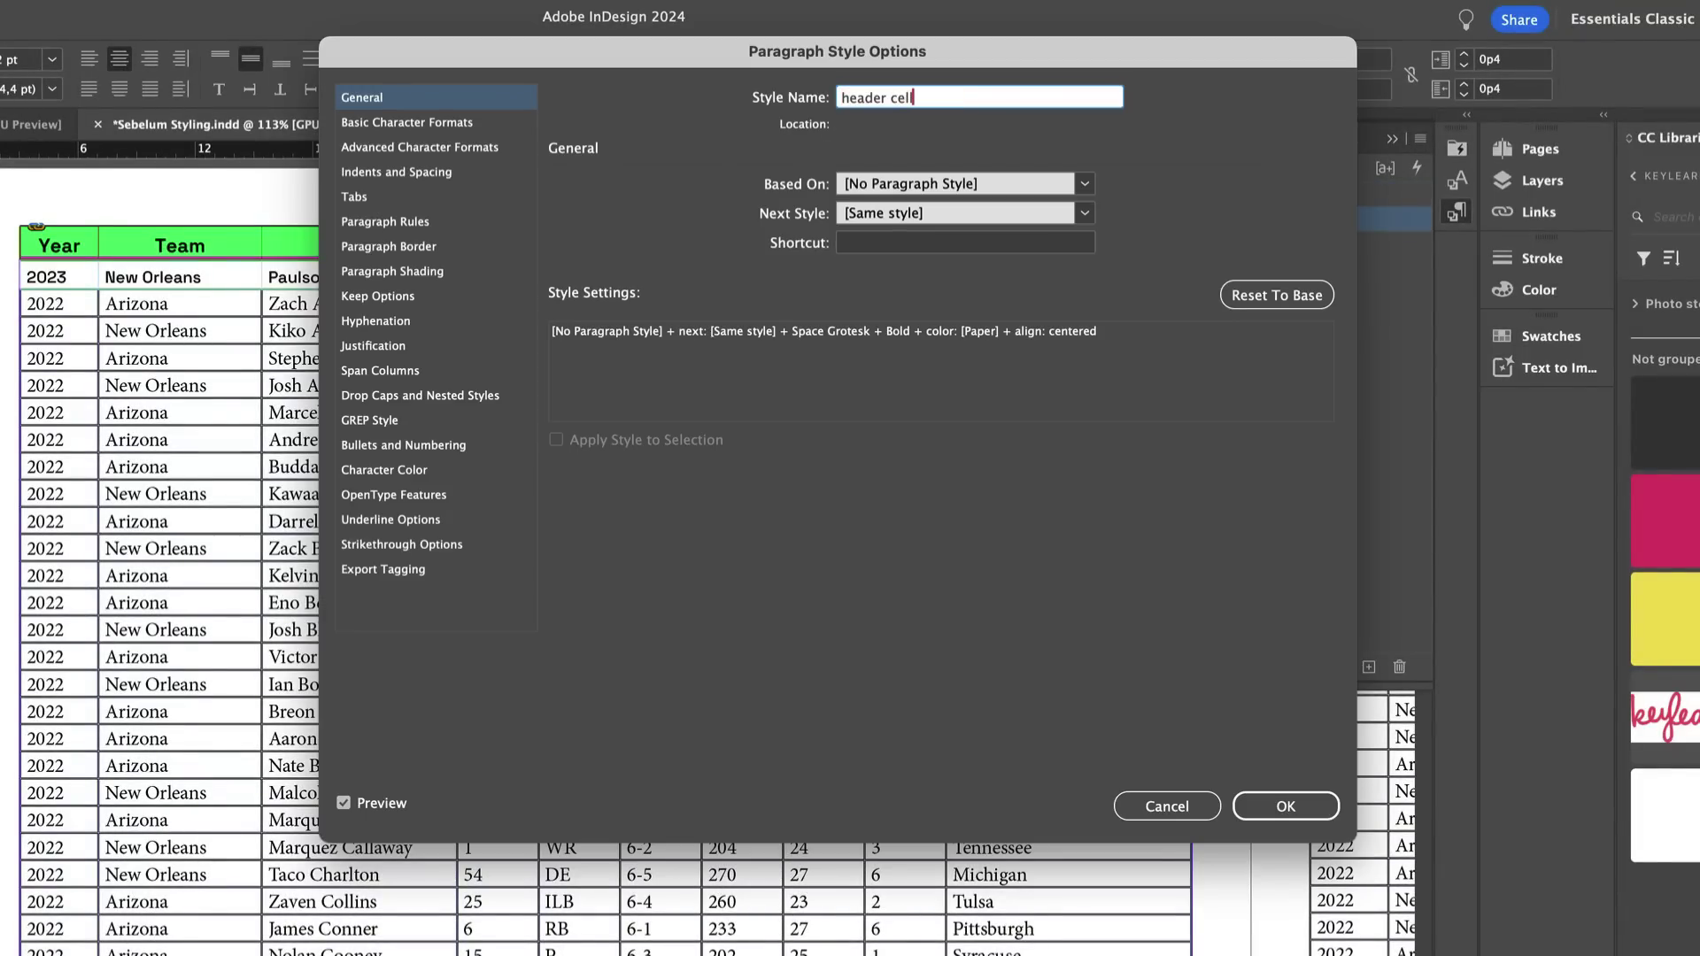
{"action": "type", "text": "l"}
{"action": "key", "text": "Return"}
Create a paragraph style named "body cell" from the first body row's text formatting, and deselect the row.
{"action": "left_click_drag", "start_coordinate": [1046, 271], "coordinate": [27, 276]}
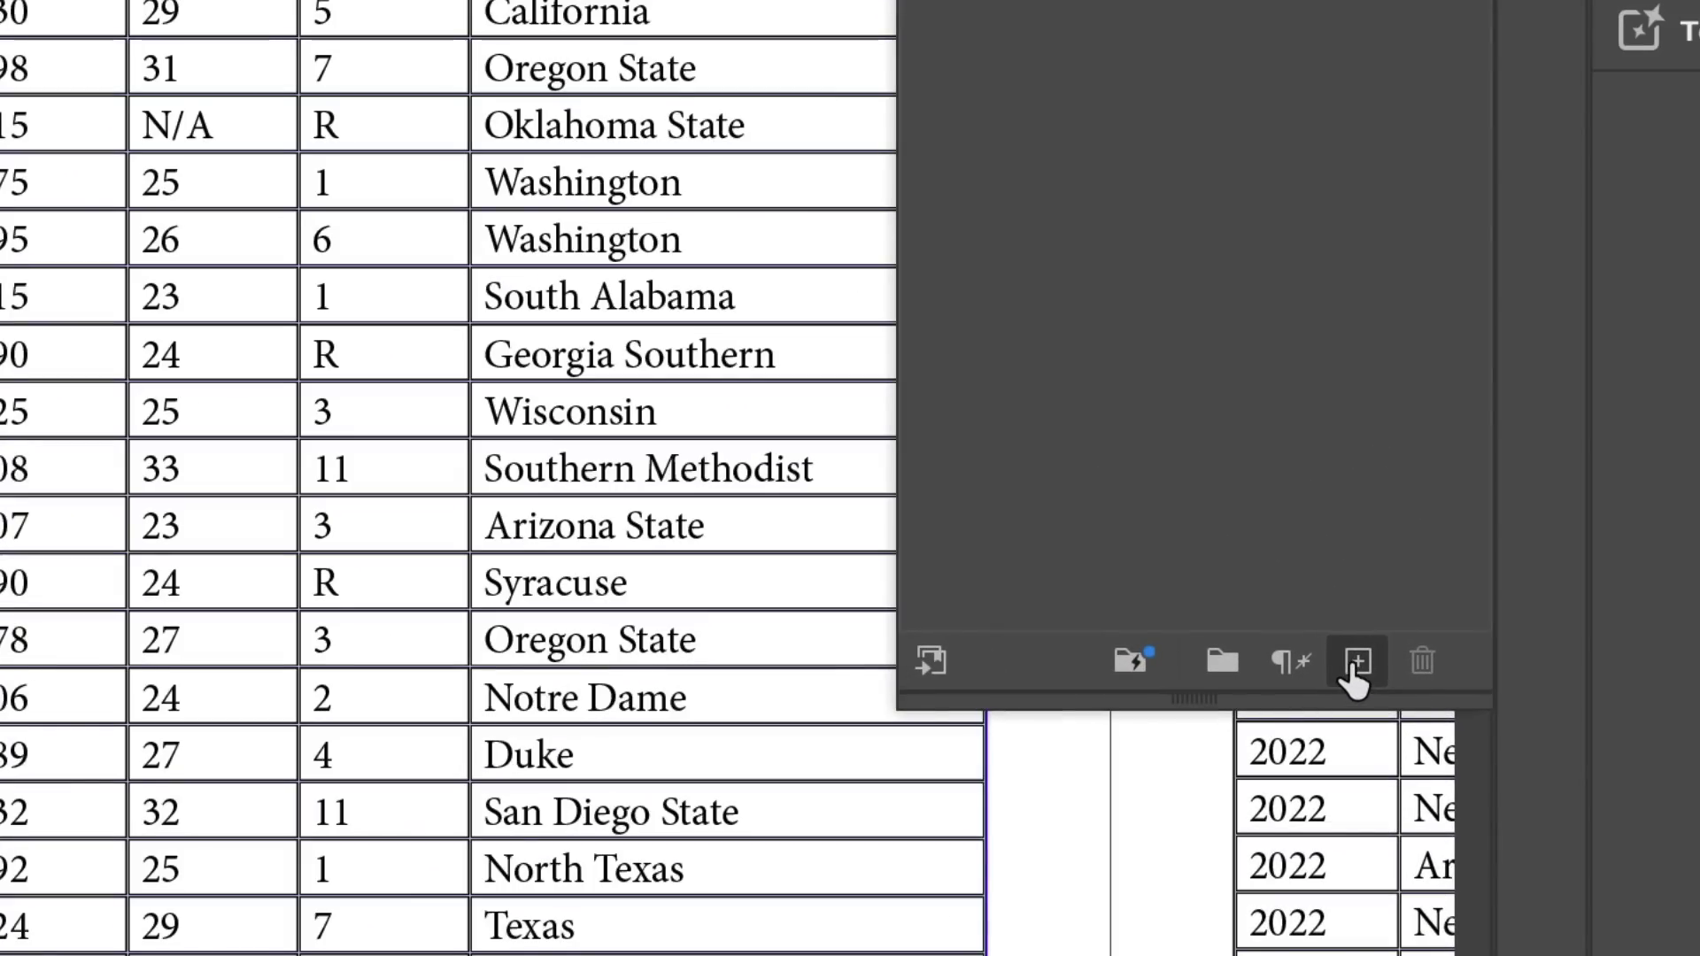
{"action": "left_click", "coordinate": [1369, 667]}
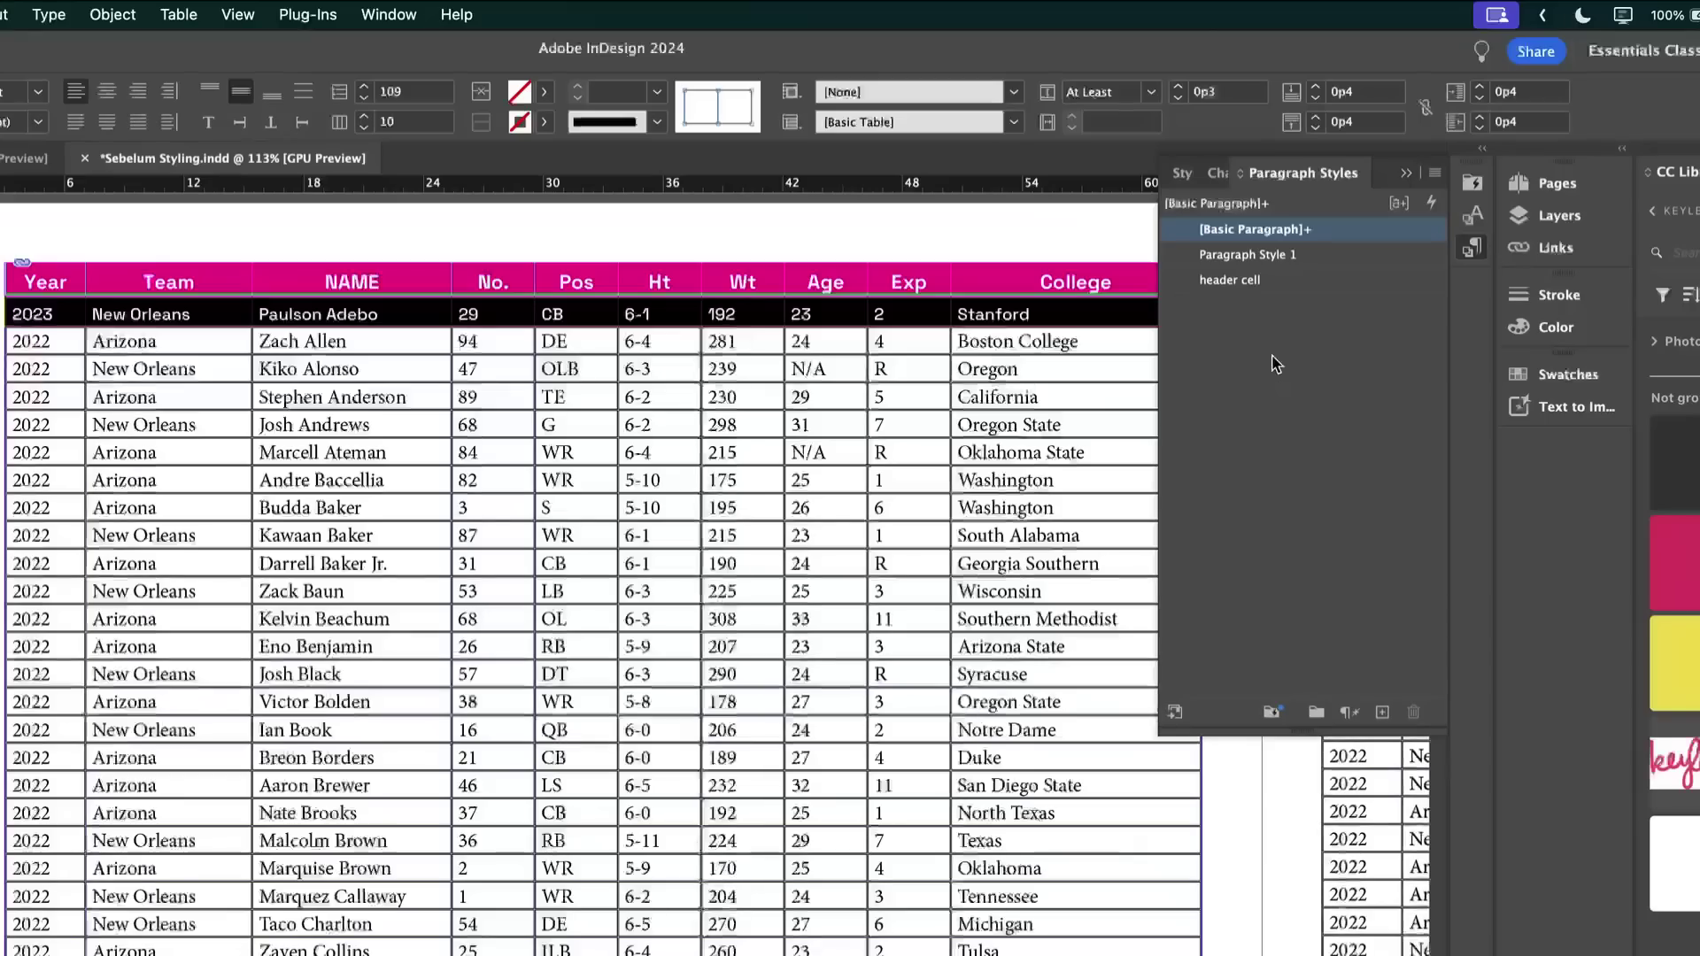
{"action": "double_click", "coordinate": [1235, 254]}
{"action": "type", "text": "body cell"}
{"action": "key", "text": "Return"}
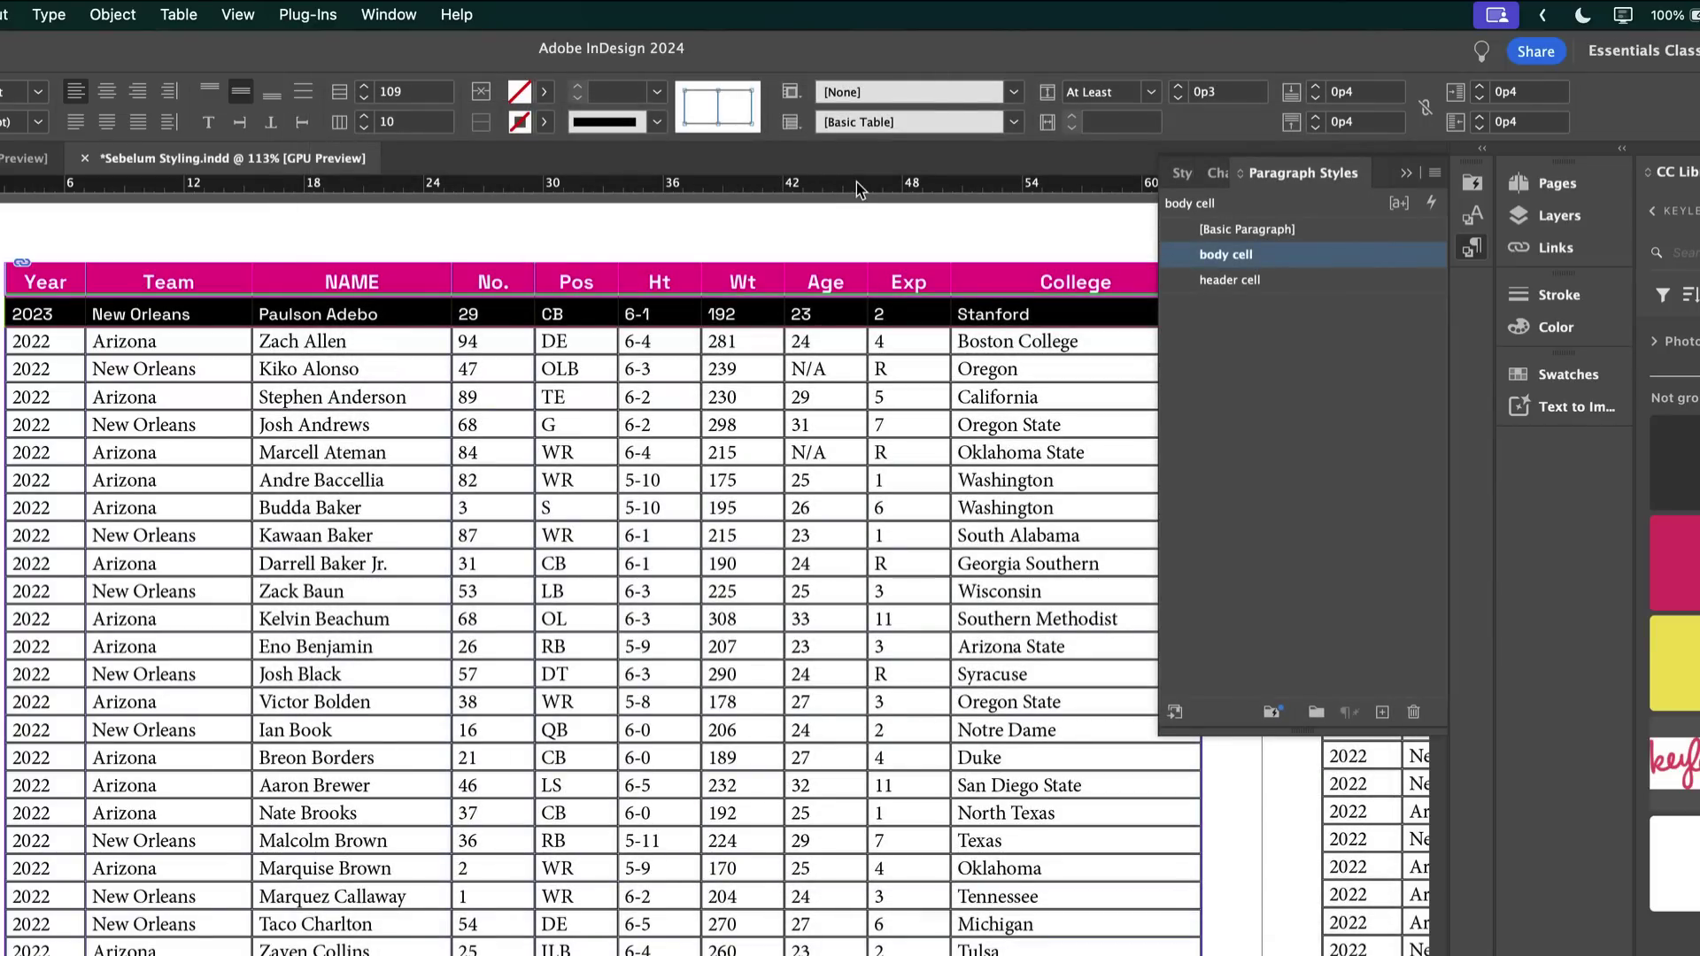
{"action": "left_click", "coordinate": [925, 317]}
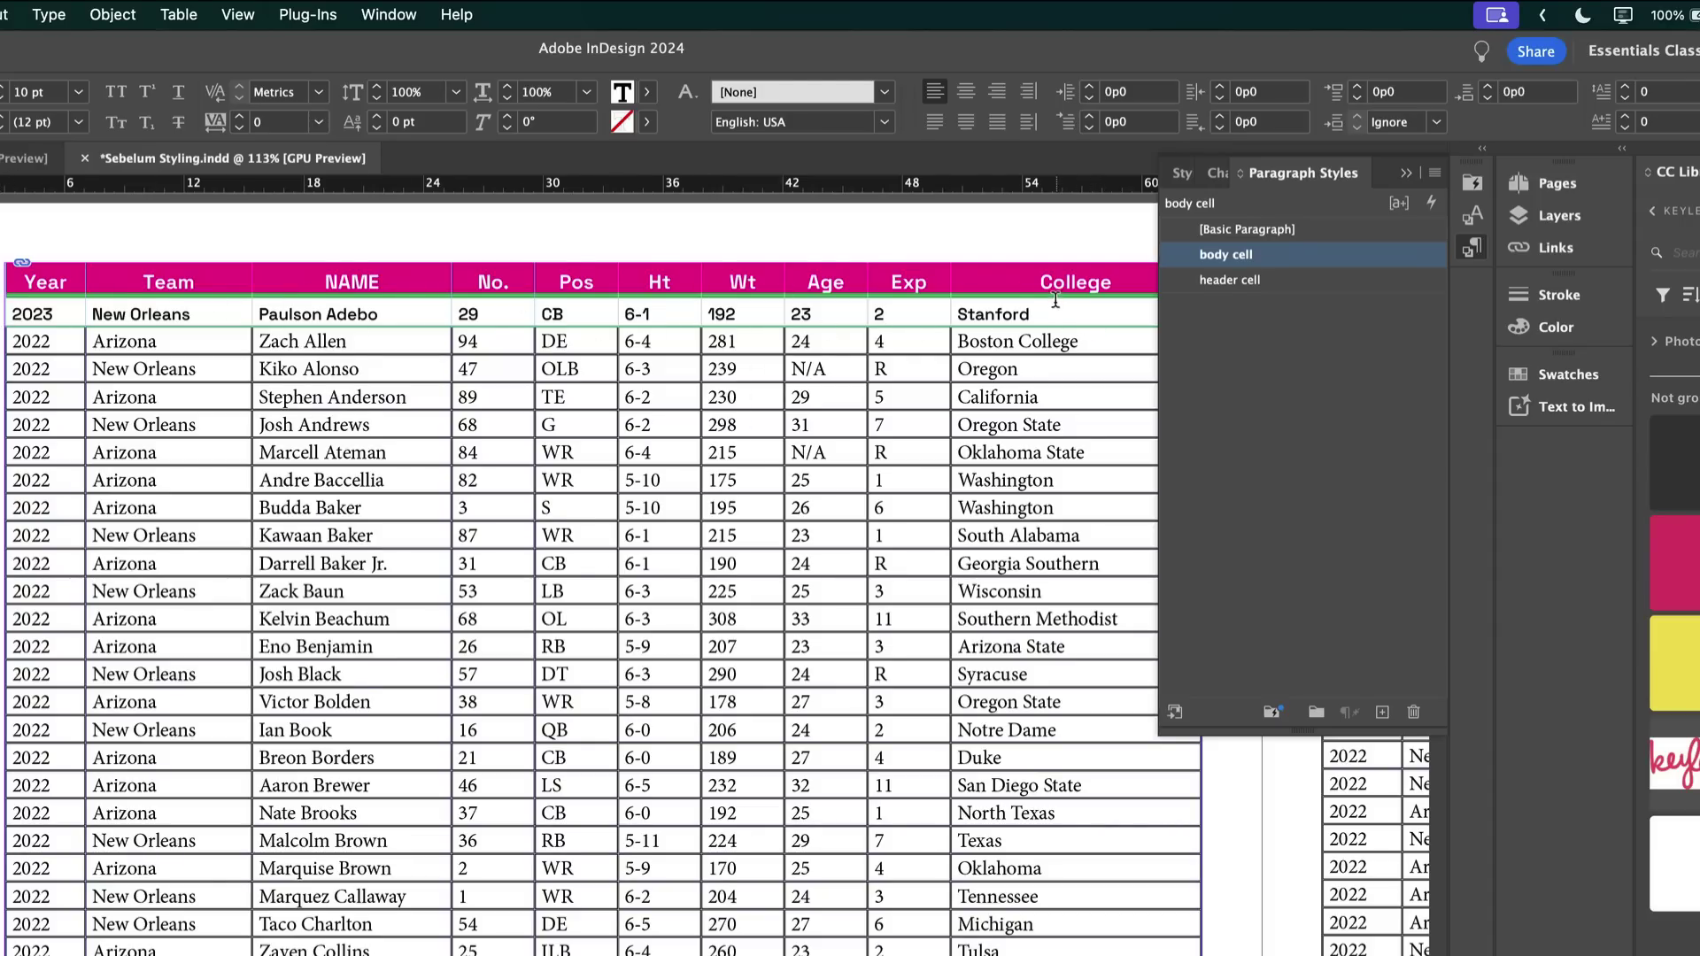
{"action": "key", "text": "Escape"}
{"action": "left_click", "coordinate": [890, 226]}
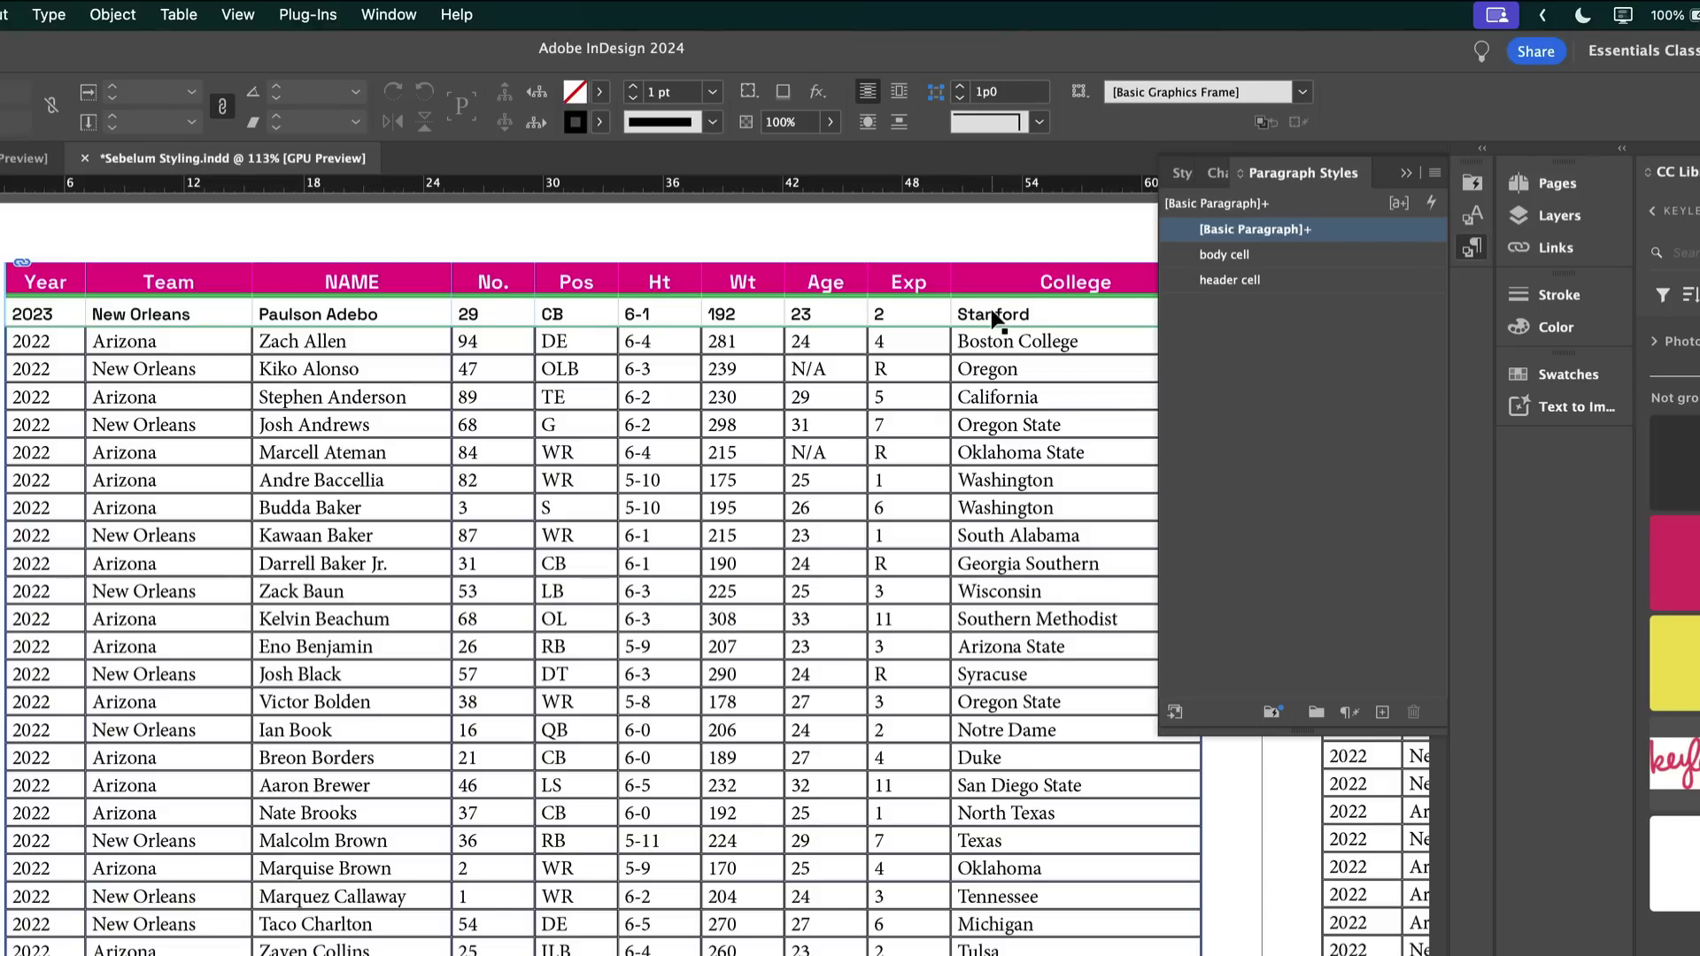
Create a cell style named "body cell style" from the first body row and assign it the "body cell" paragraph style.
{"action": "left_click_drag", "start_coordinate": [996, 317], "coordinate": [20, 314]}
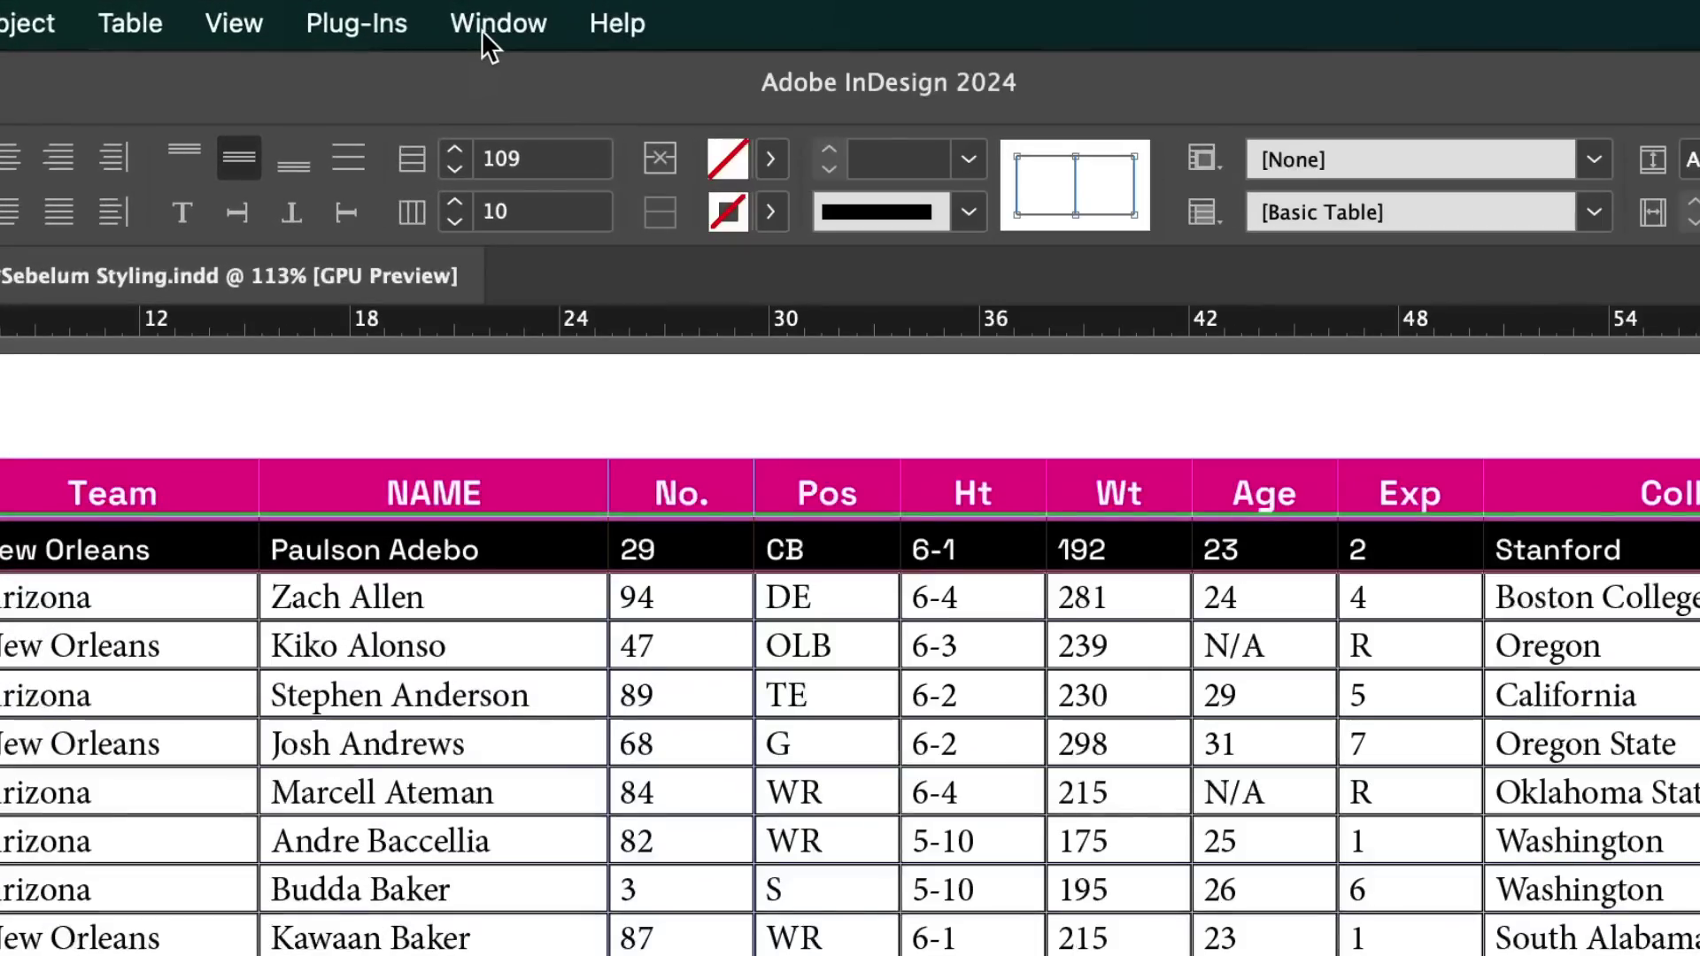
{"action": "left_click", "coordinate": [423, 20]}
{"action": "mouse_move", "coordinate": [556, 736]}
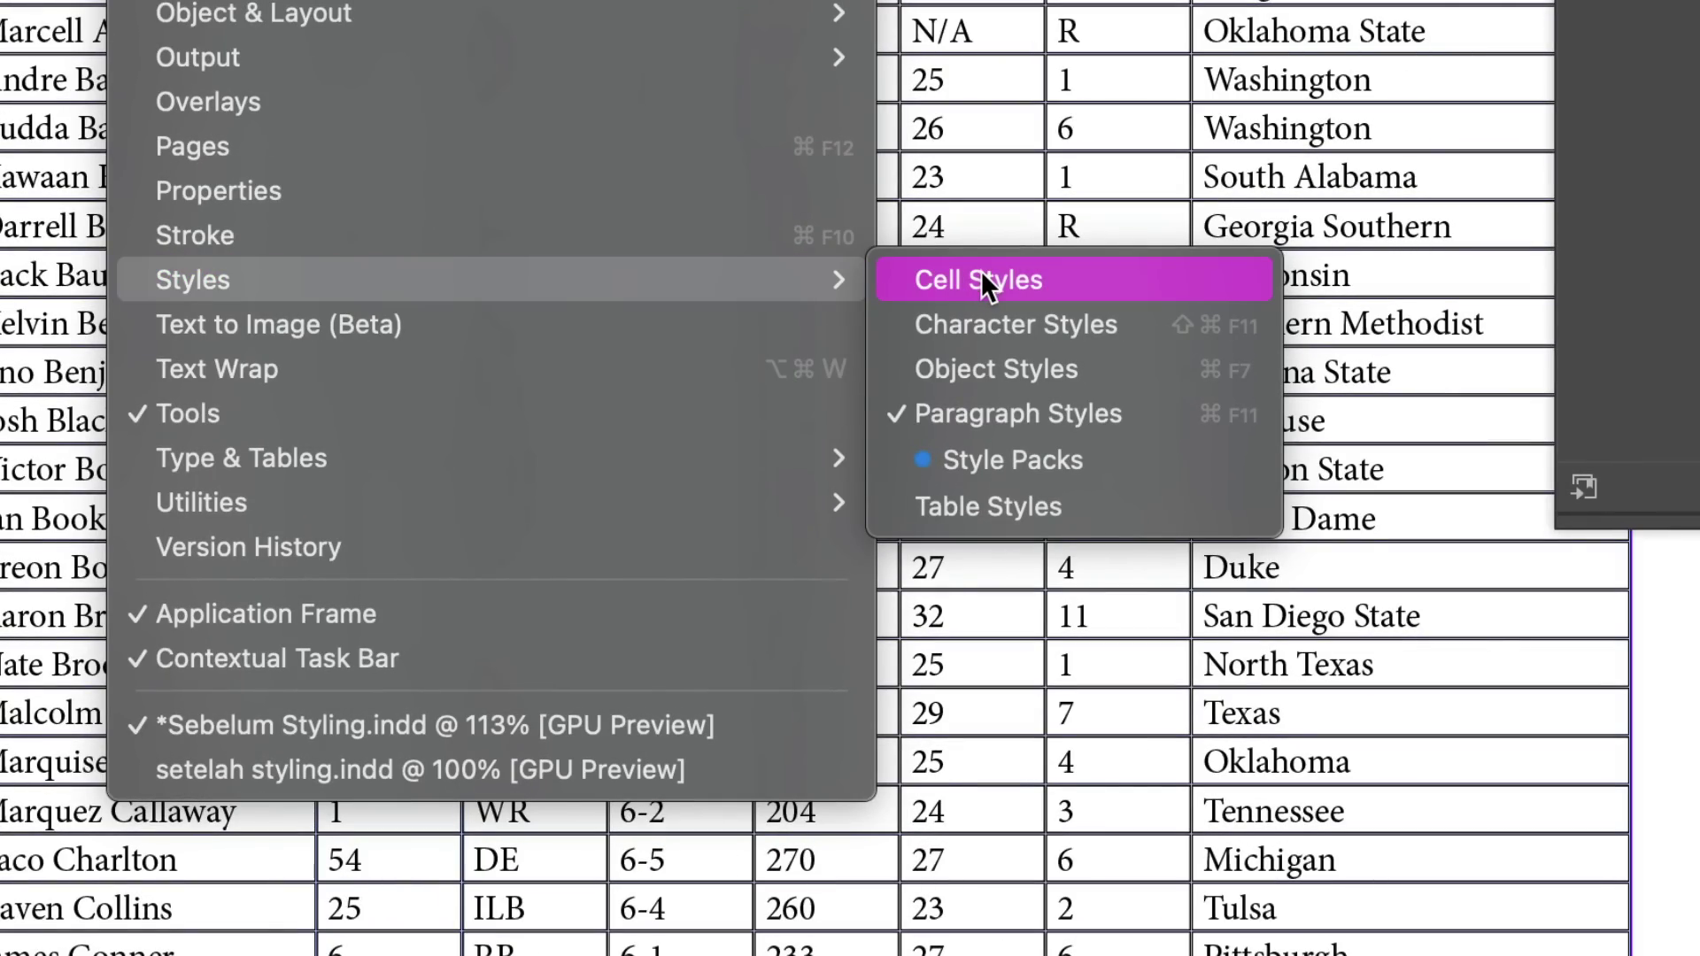
{"action": "left_click", "coordinate": [983, 281]}
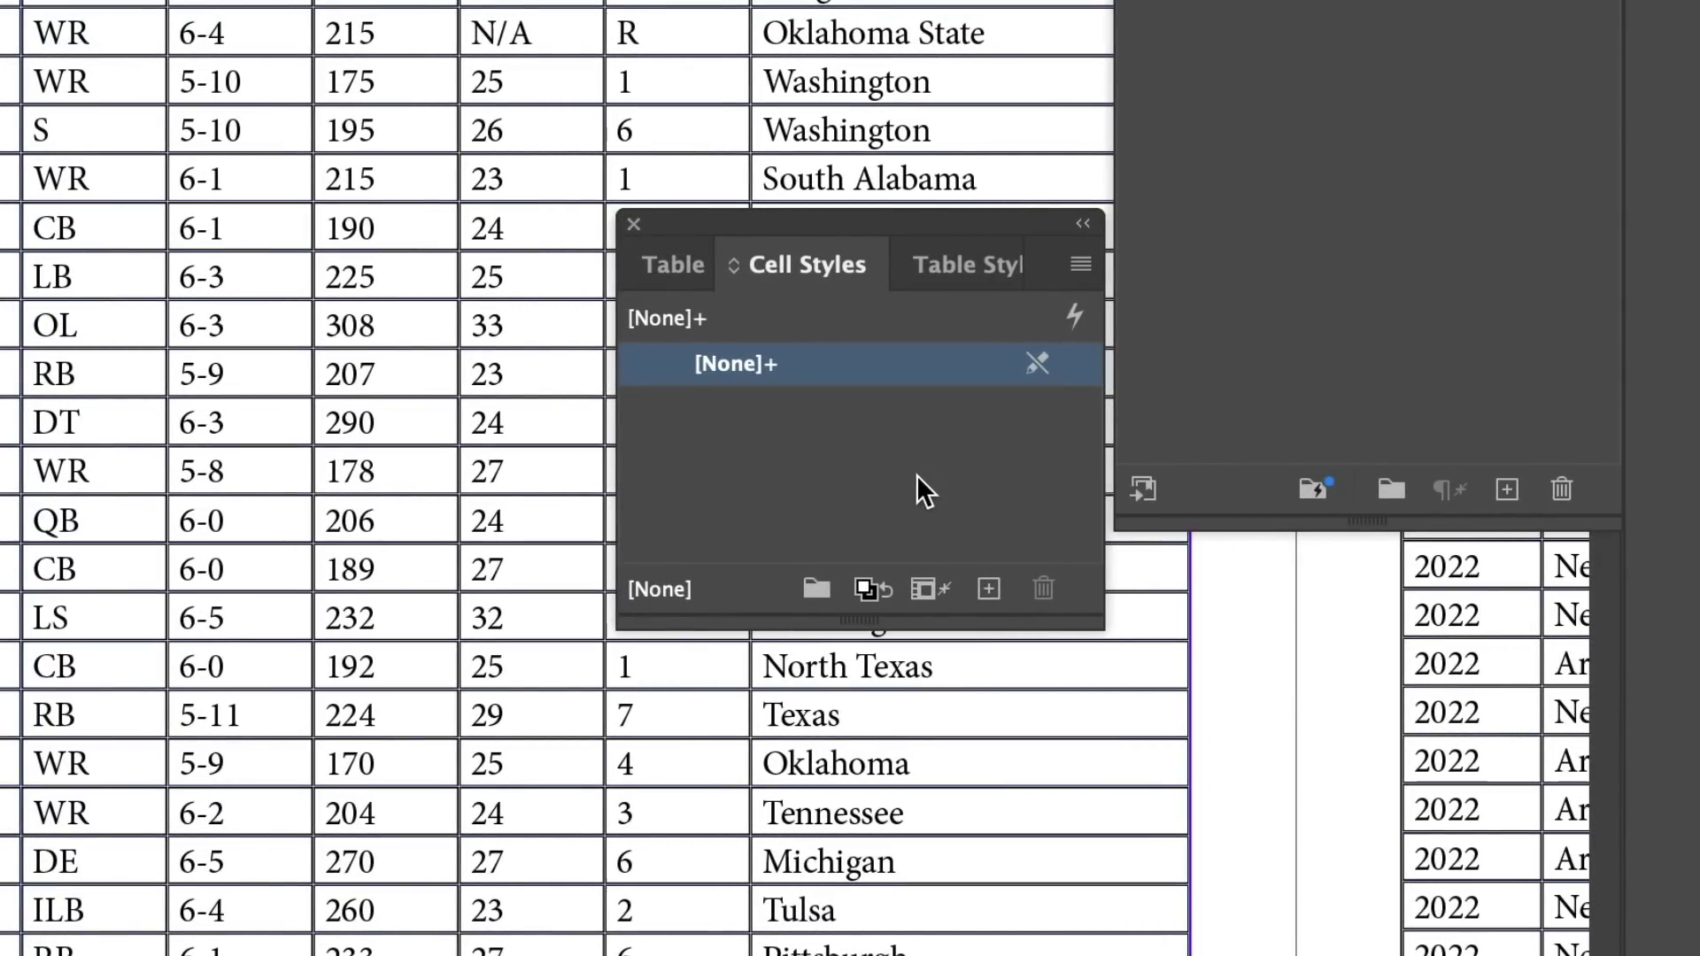
{"action": "left_click", "coordinate": [987, 588]}
{"action": "double_click", "coordinate": [746, 409]}
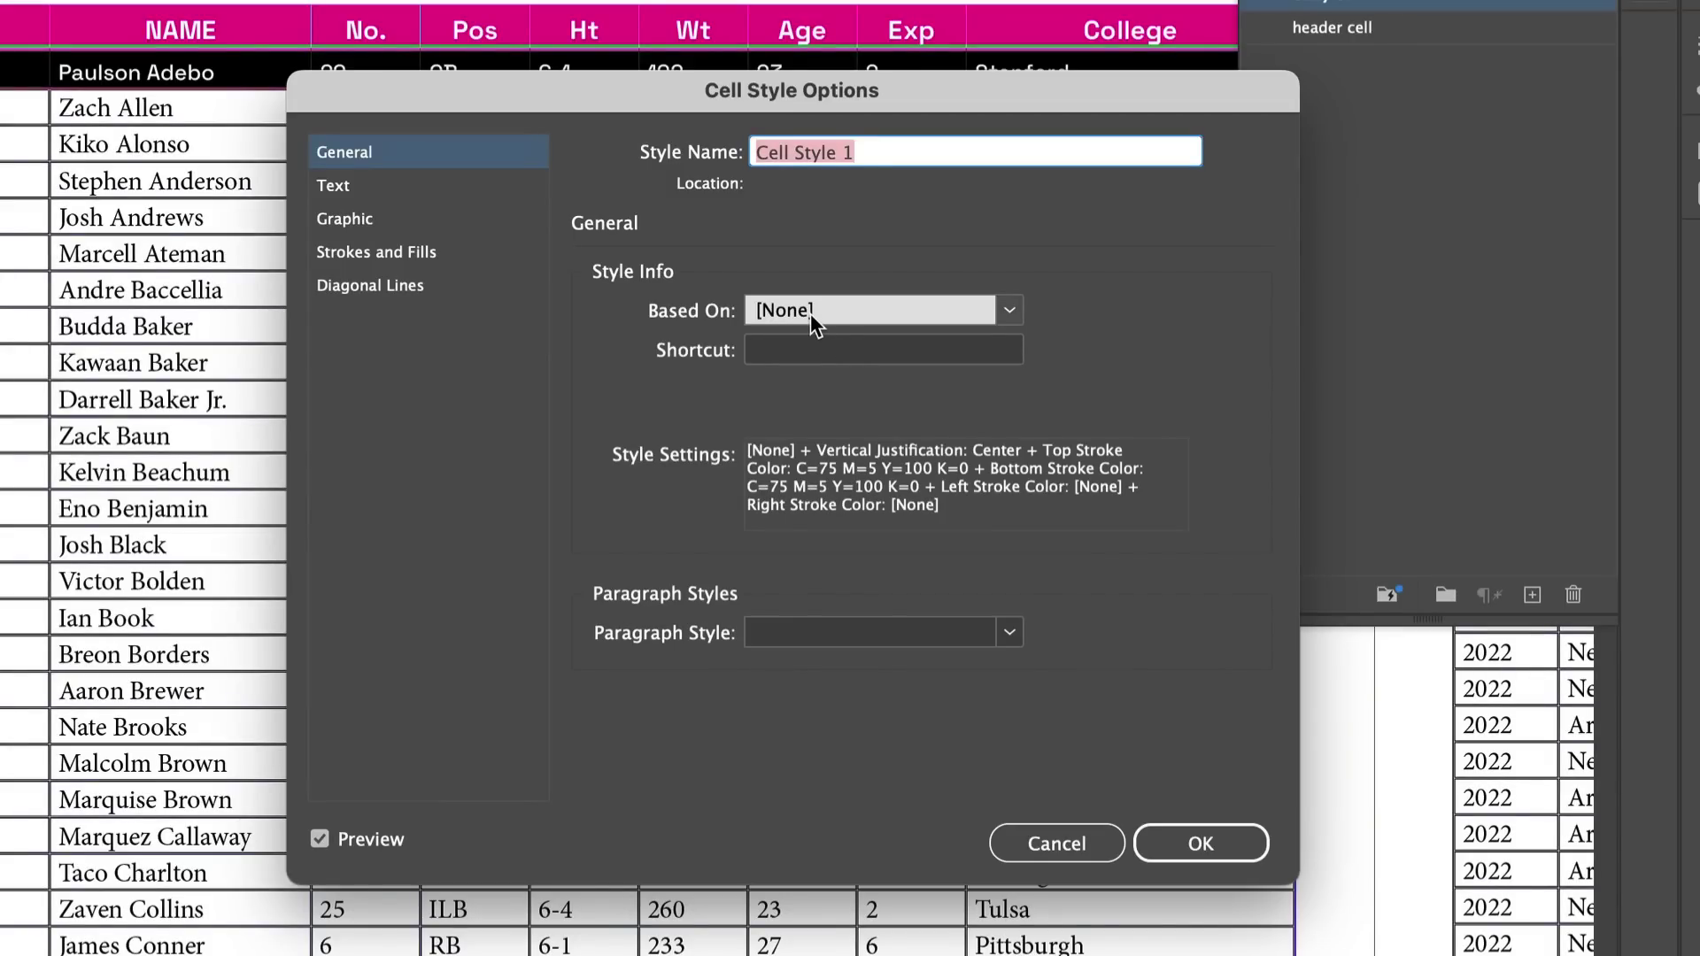
{"action": "type", "text": "body cell style"}
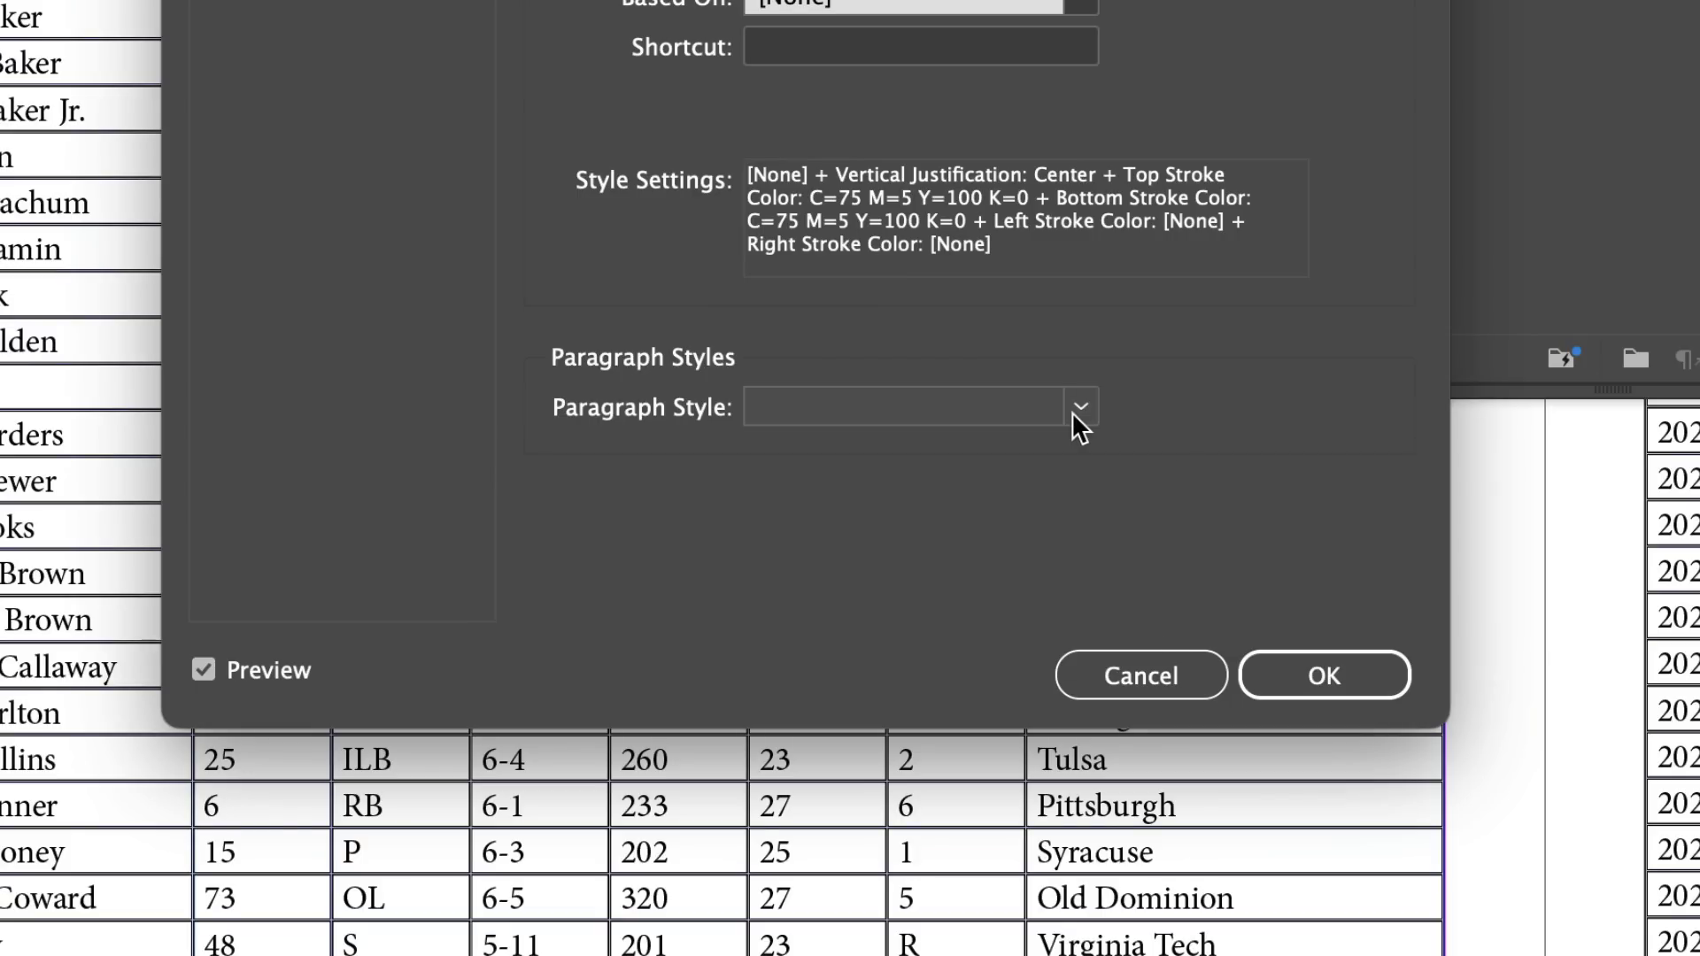
{"action": "left_click", "coordinate": [1071, 412]}
{"action": "left_click", "coordinate": [991, 530]}
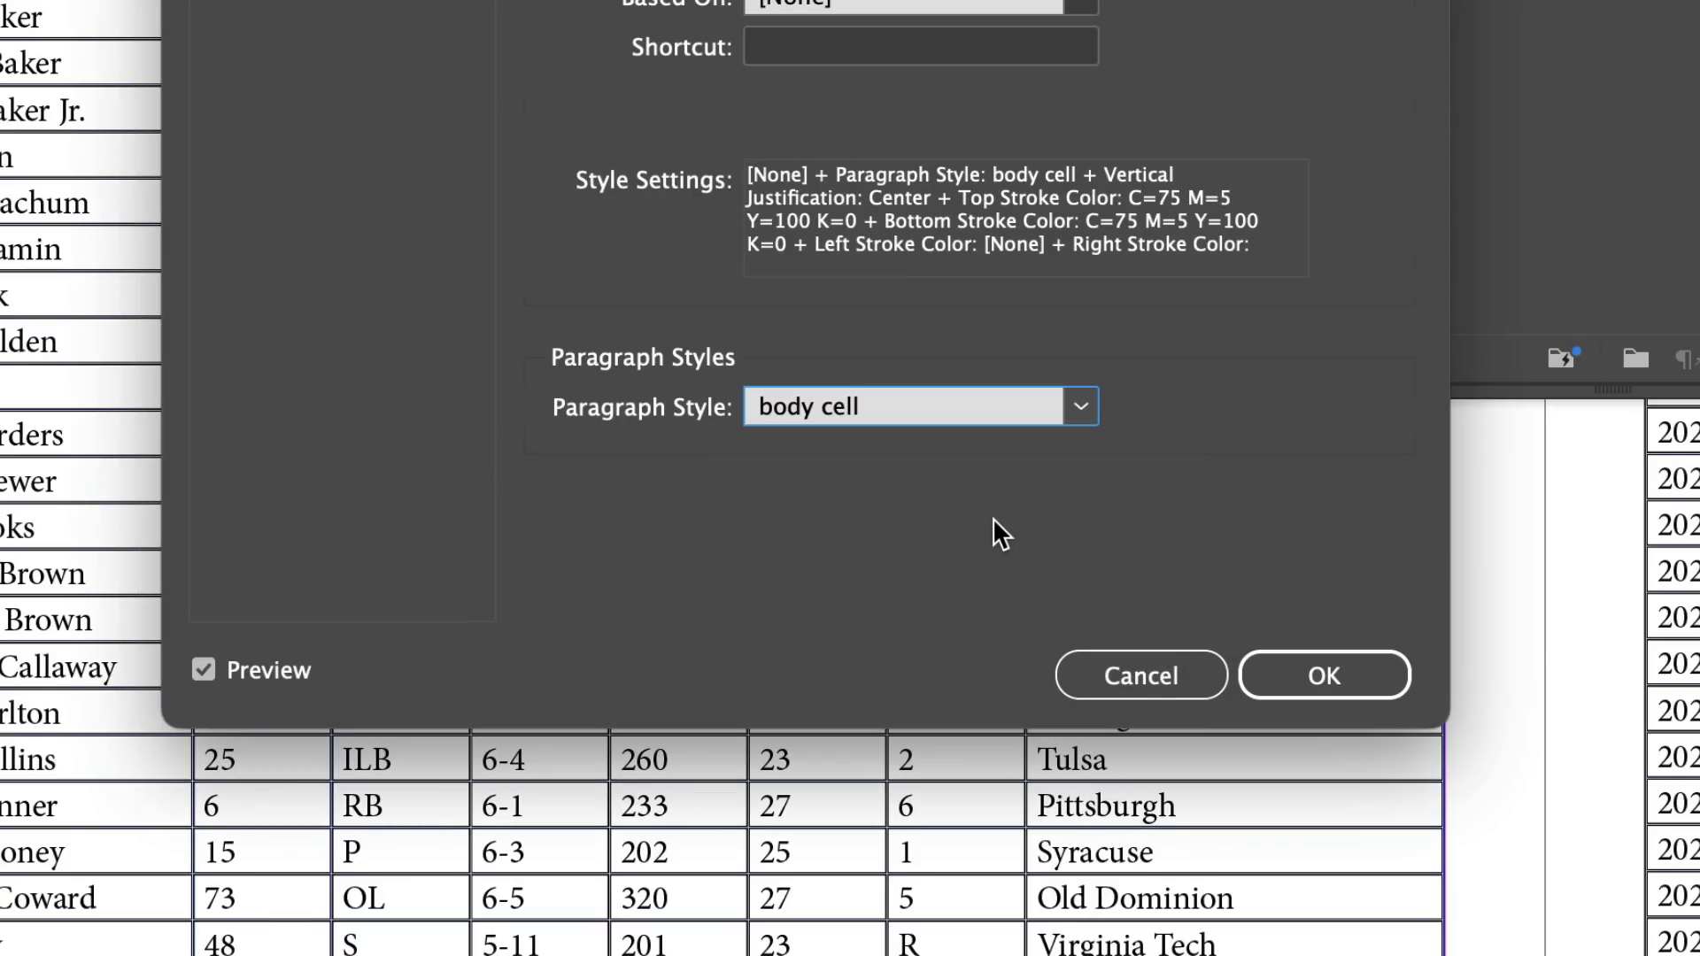
{"action": "left_click", "coordinate": [1278, 656]}
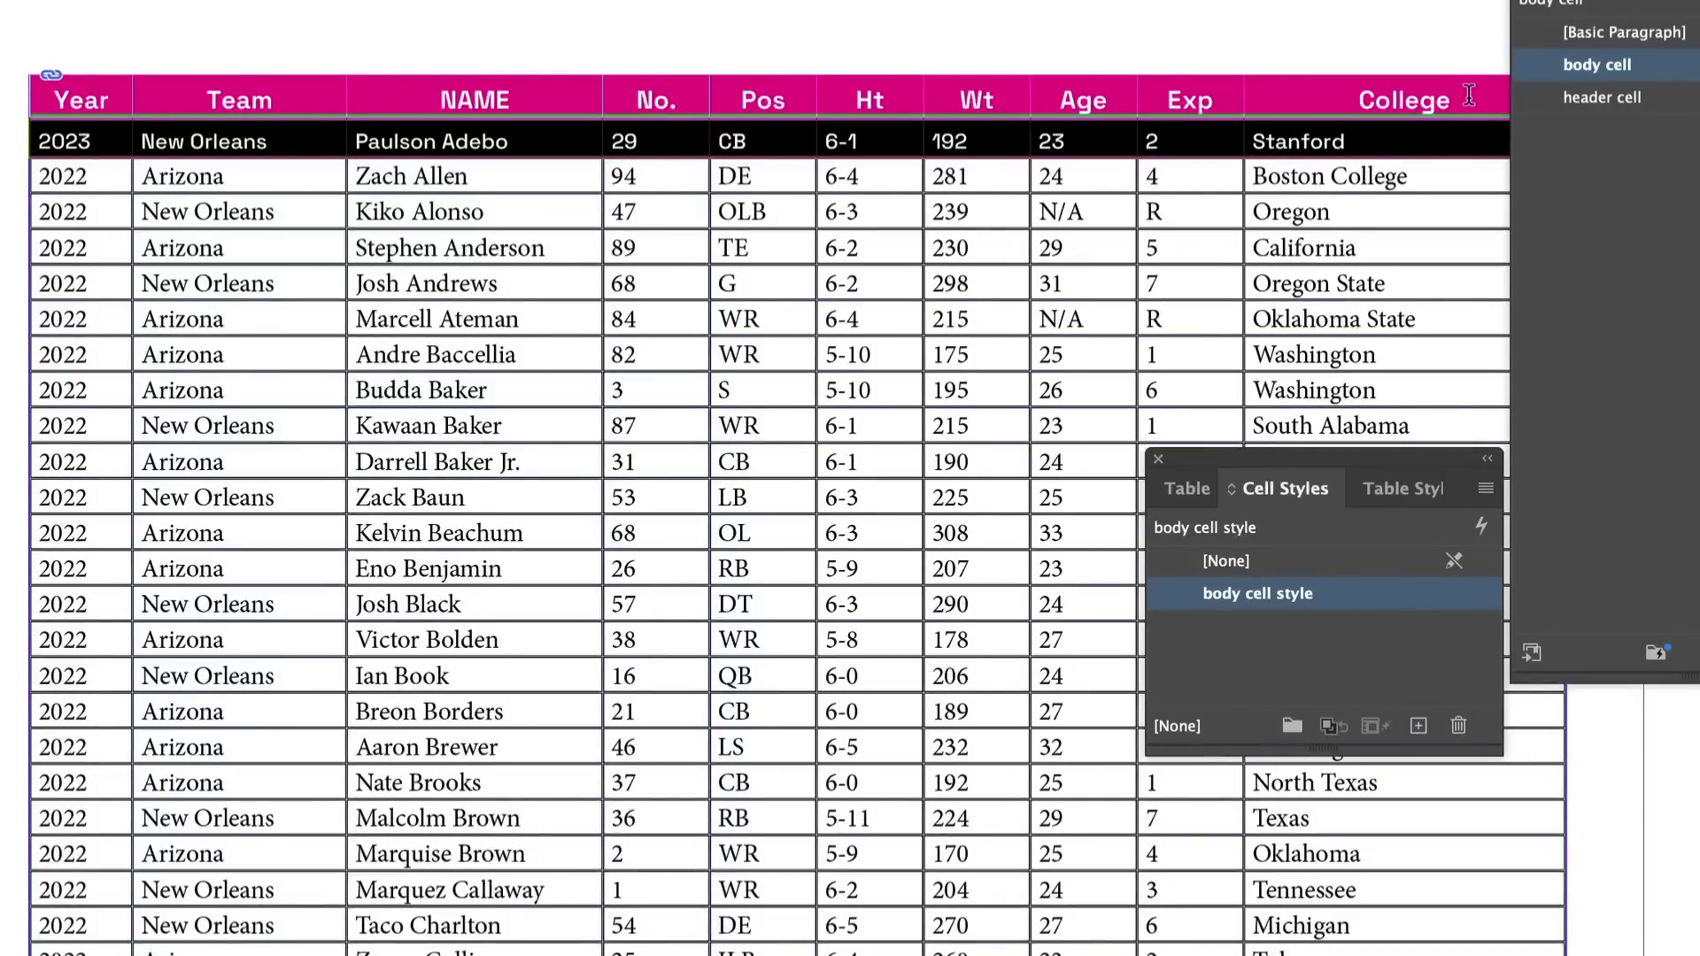
Create a cell style named "header style cell" from the header row and assign it the "header cell" paragraph style.
{"action": "left_click", "coordinate": [324, 78]}
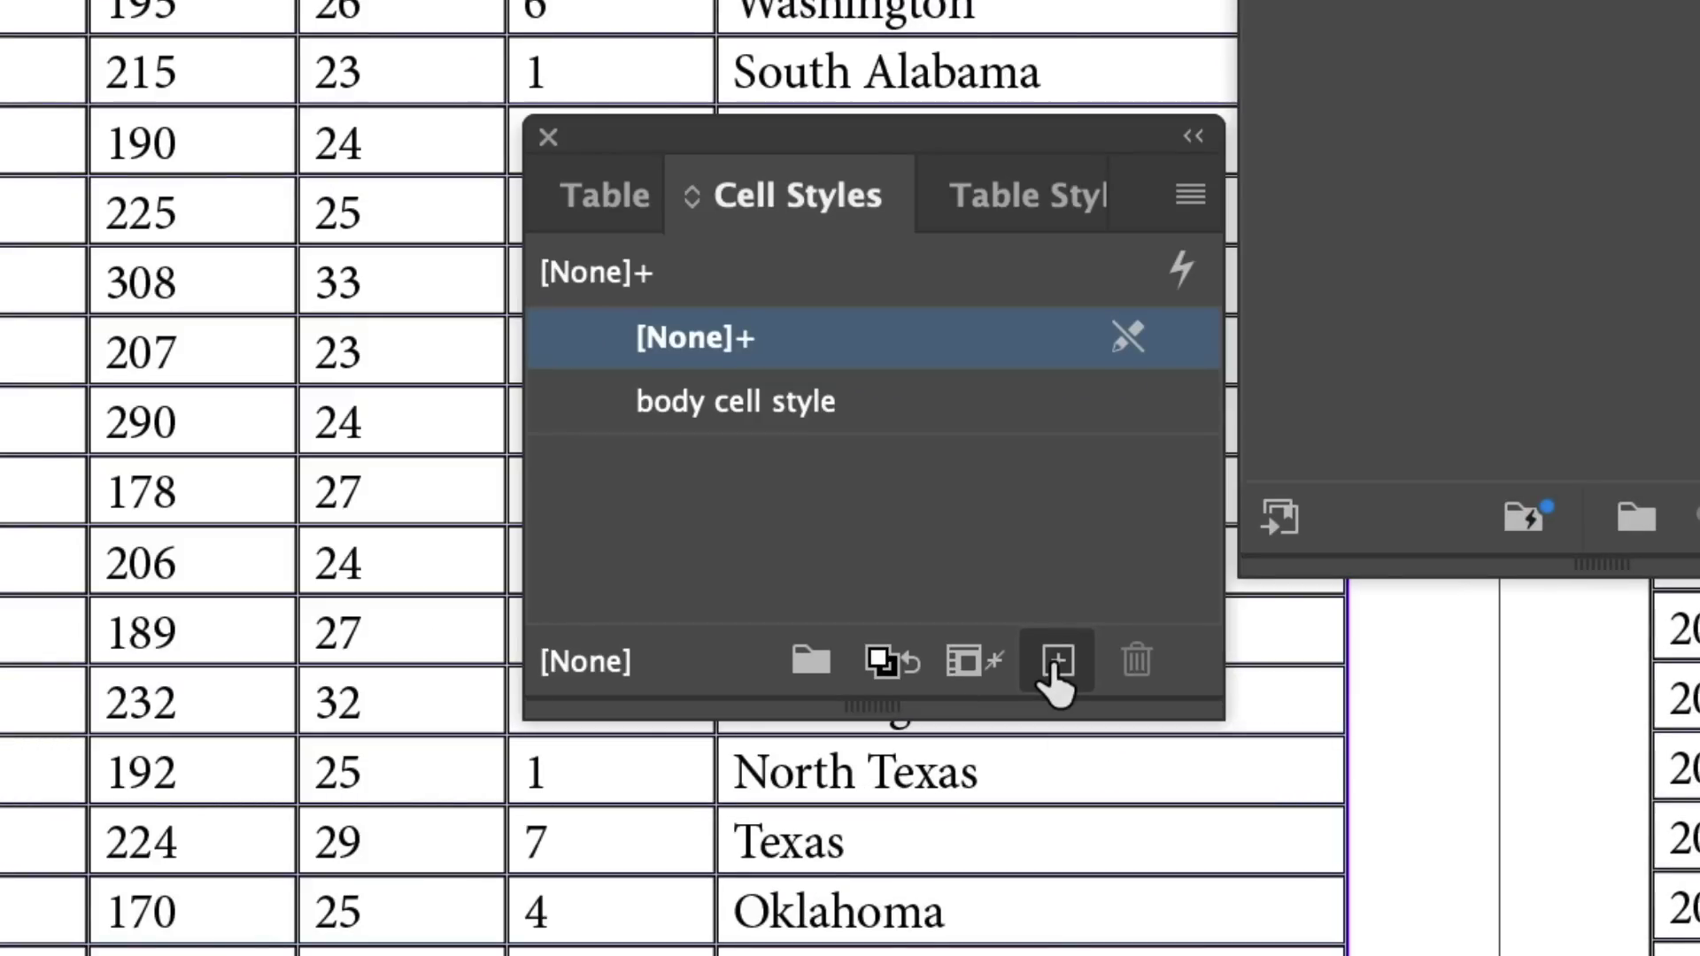
{"action": "left_click", "coordinate": [1057, 666]}
{"action": "double_click", "coordinate": [741, 418]}
{"action": "type", "text": "header style cell"}
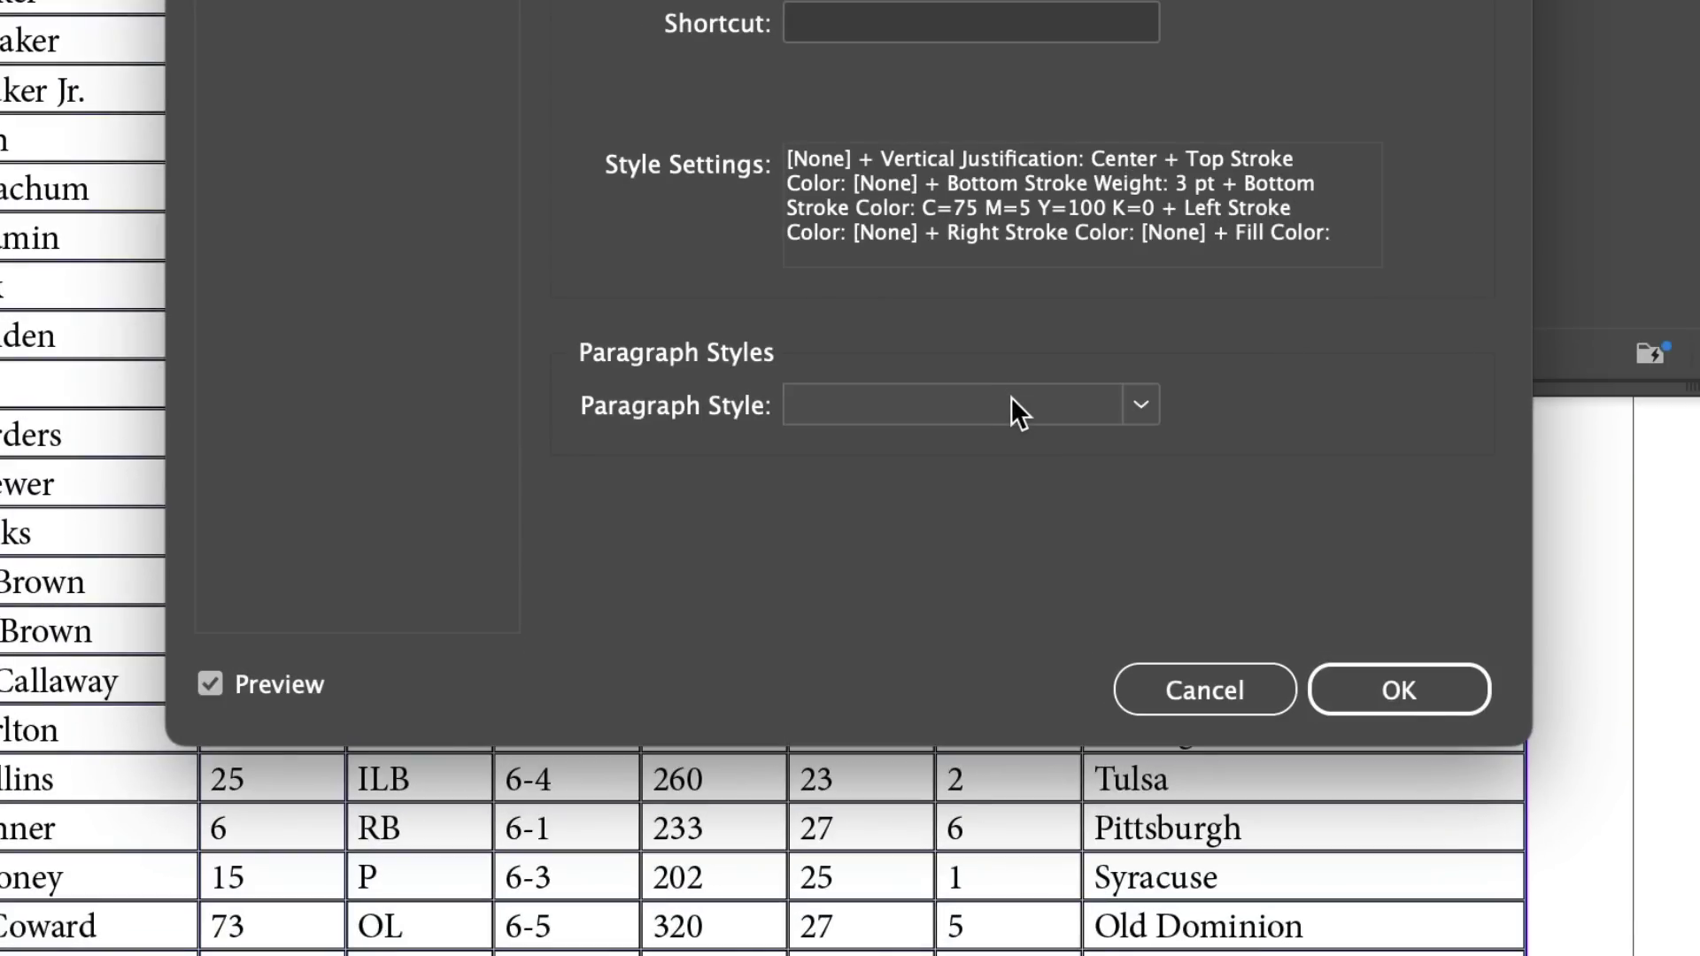
{"action": "left_click", "coordinate": [998, 518]}
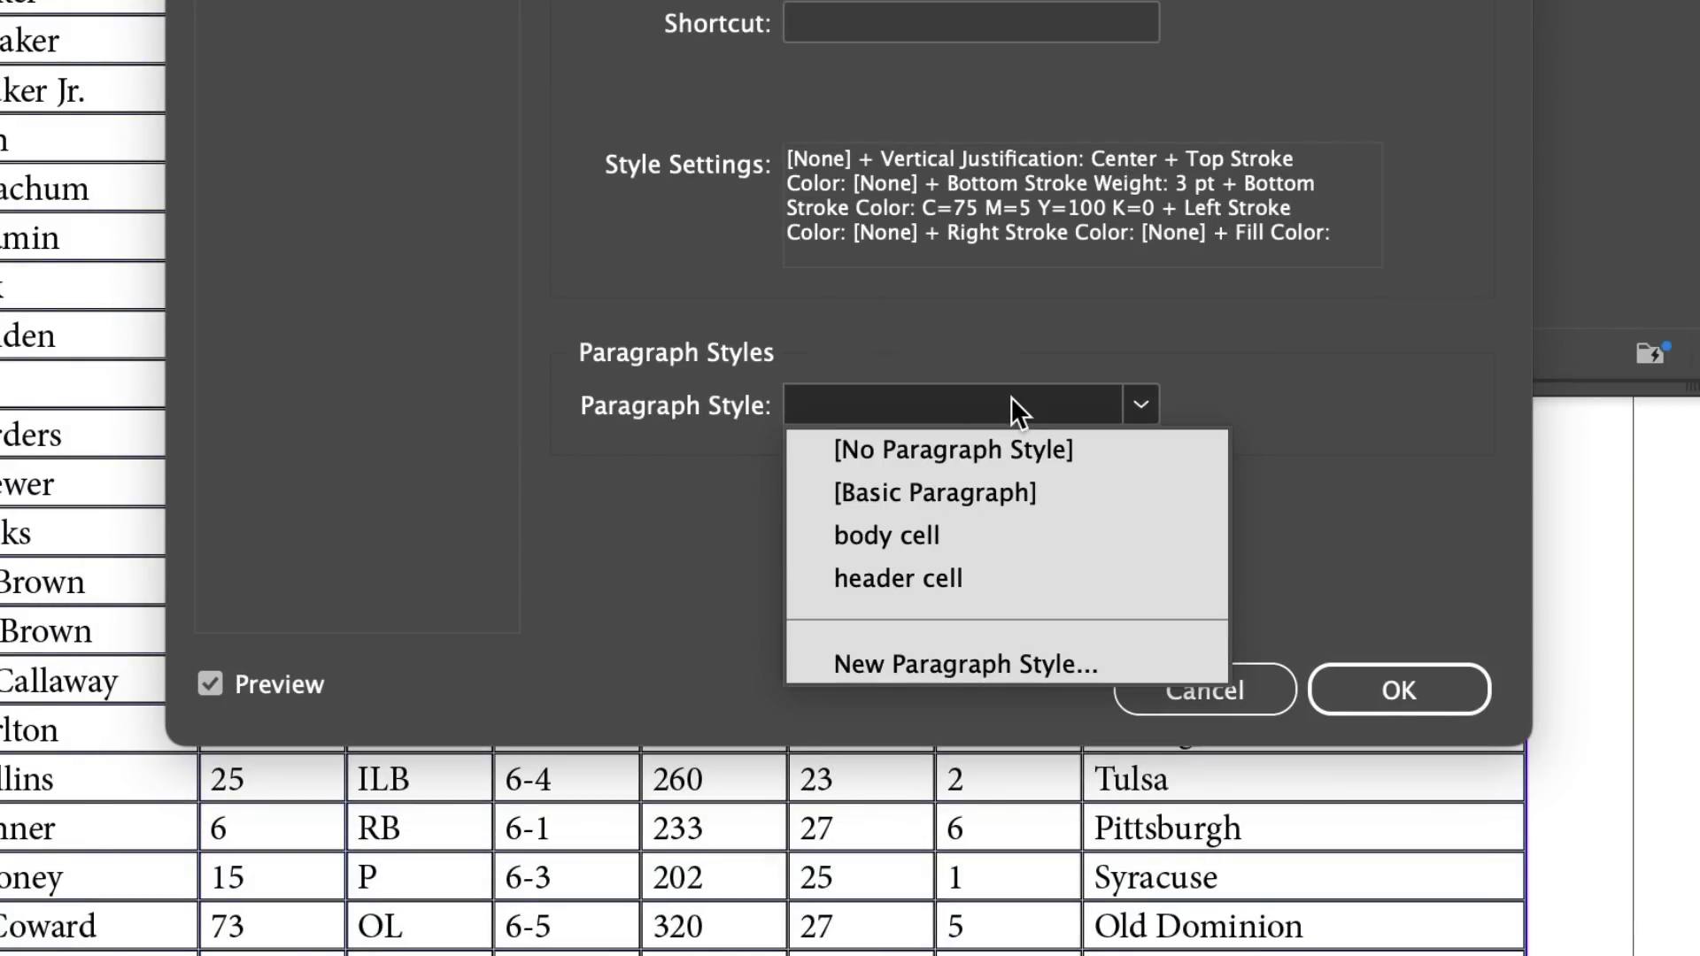
{"action": "left_click", "coordinate": [947, 578]}
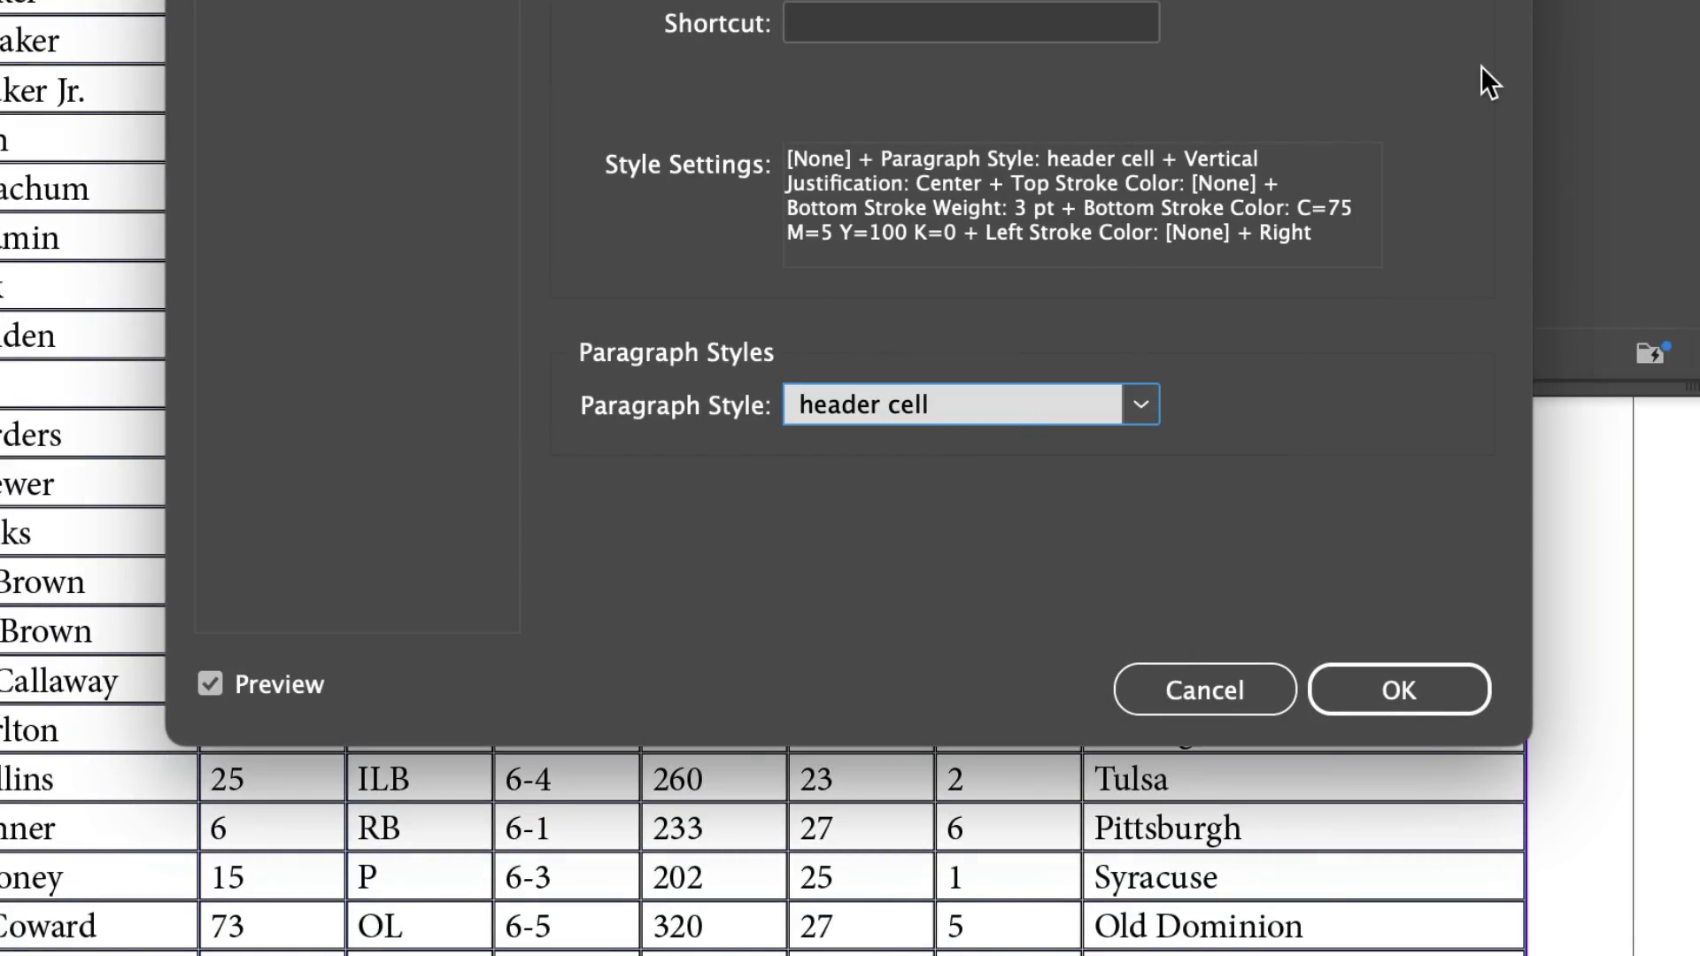
{"action": "left_click", "coordinate": [1416, 666]}
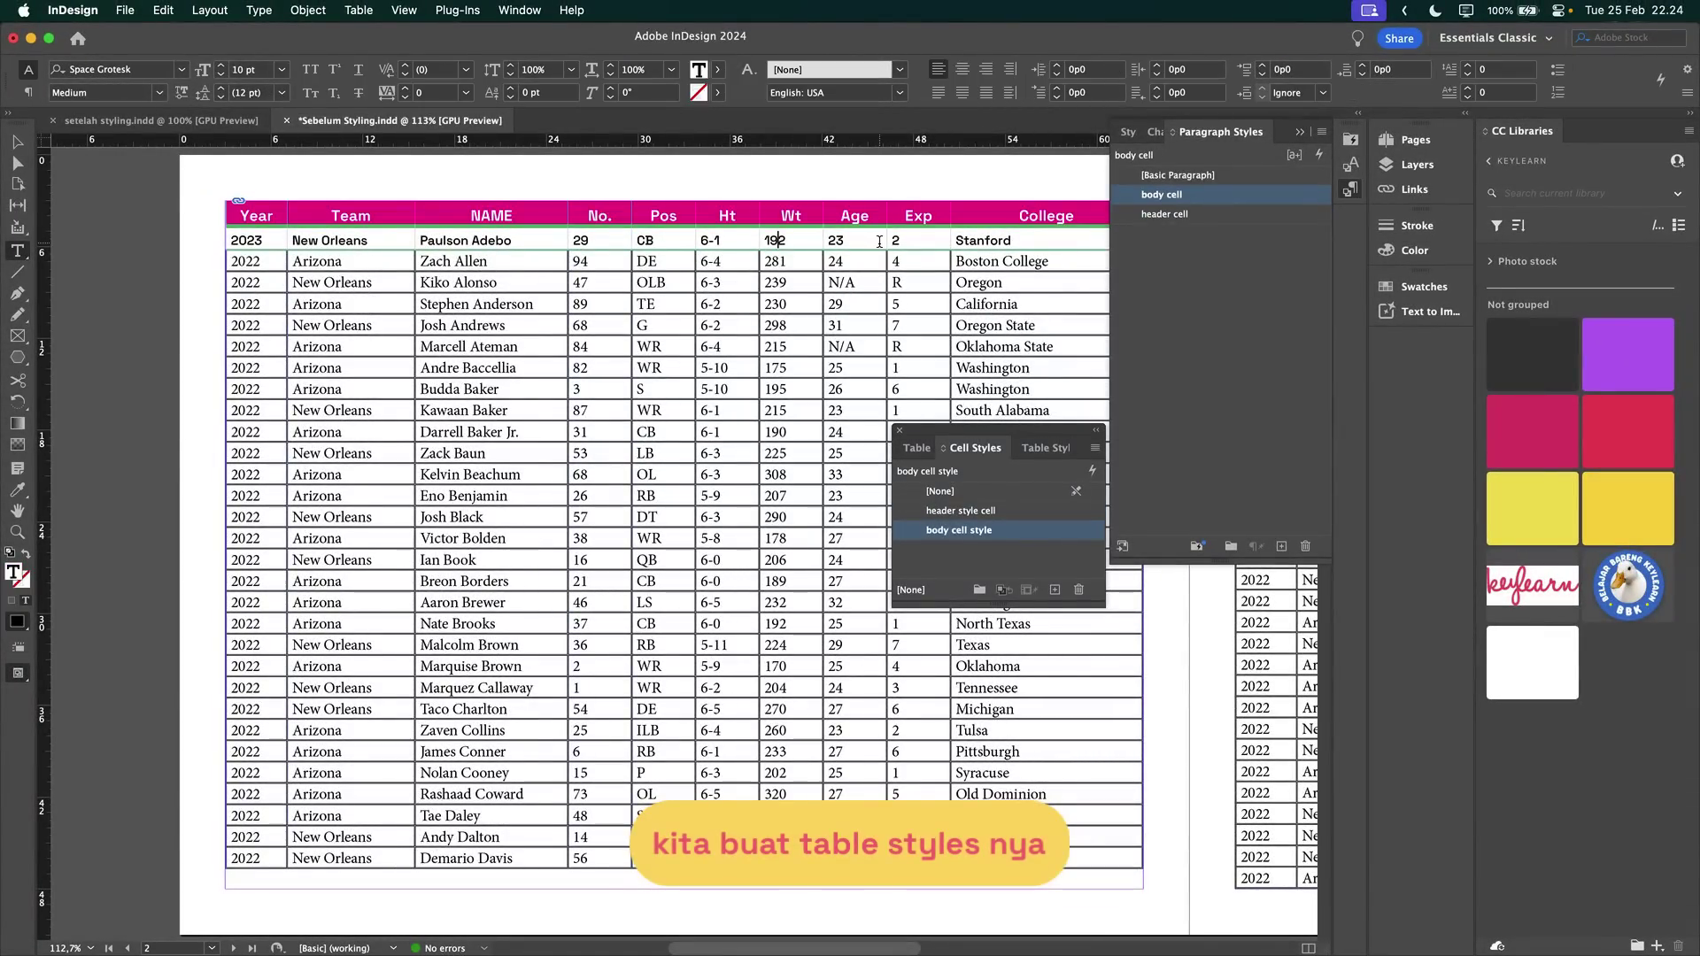
Select the whole roster table, including the header row, starting from the Stanford cell in the first body row.
{"action": "left_click", "coordinate": [984, 240]}
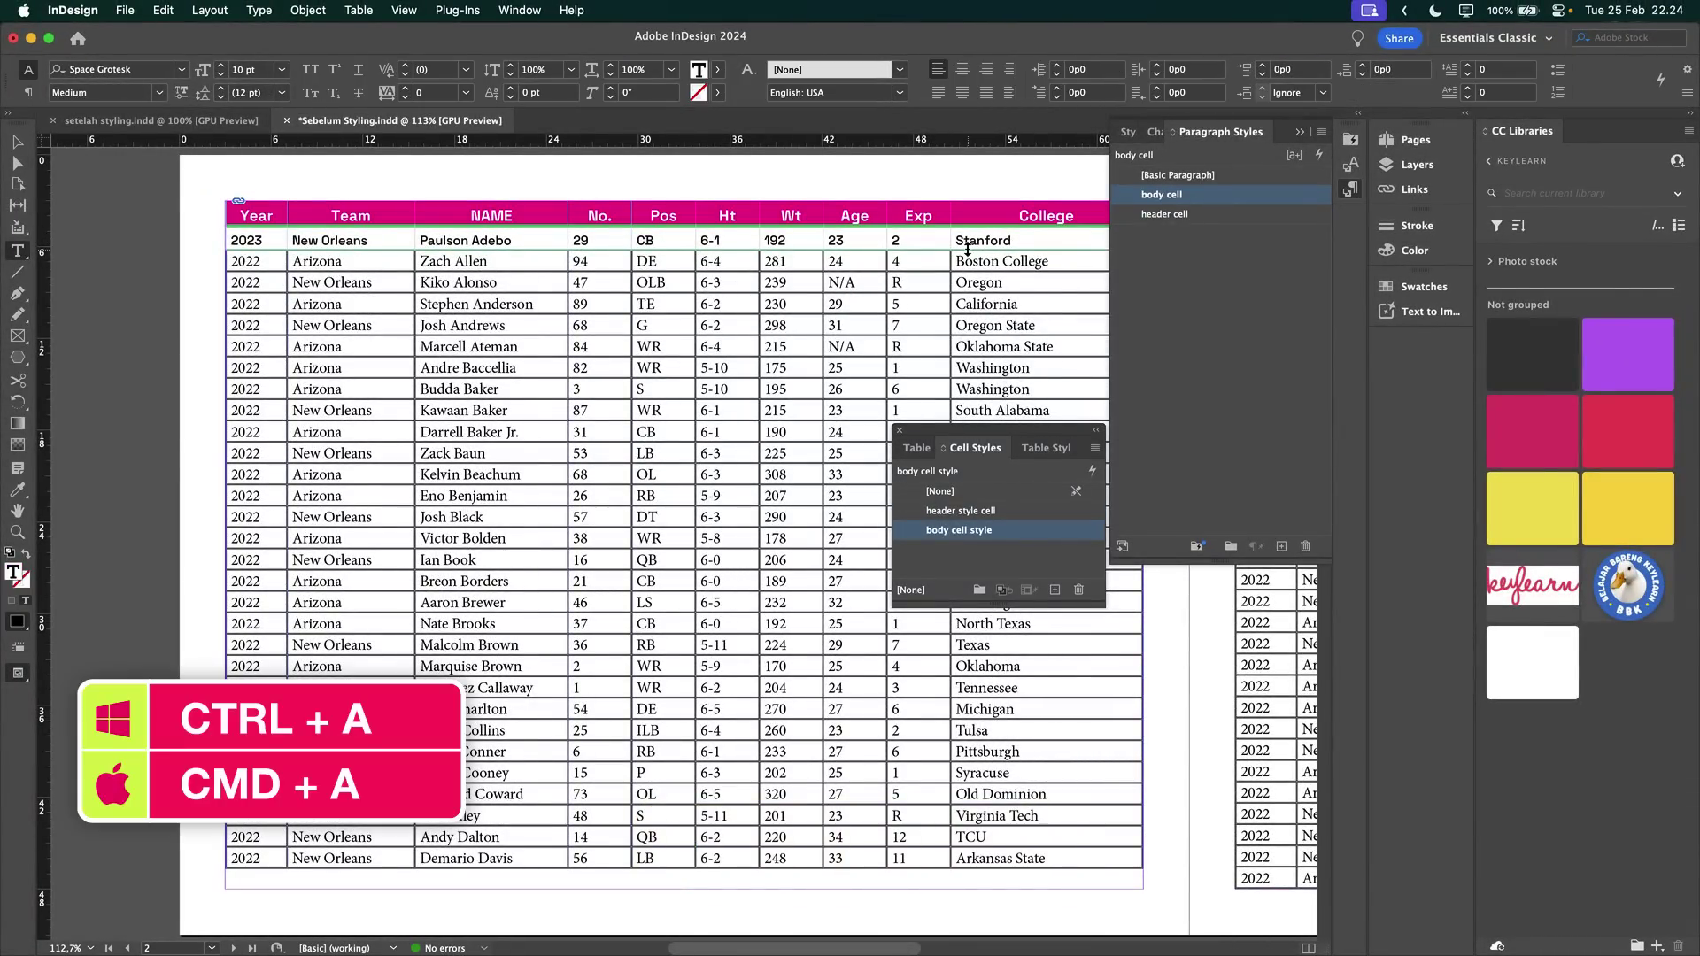
{"action": "key", "text": "super+a"}
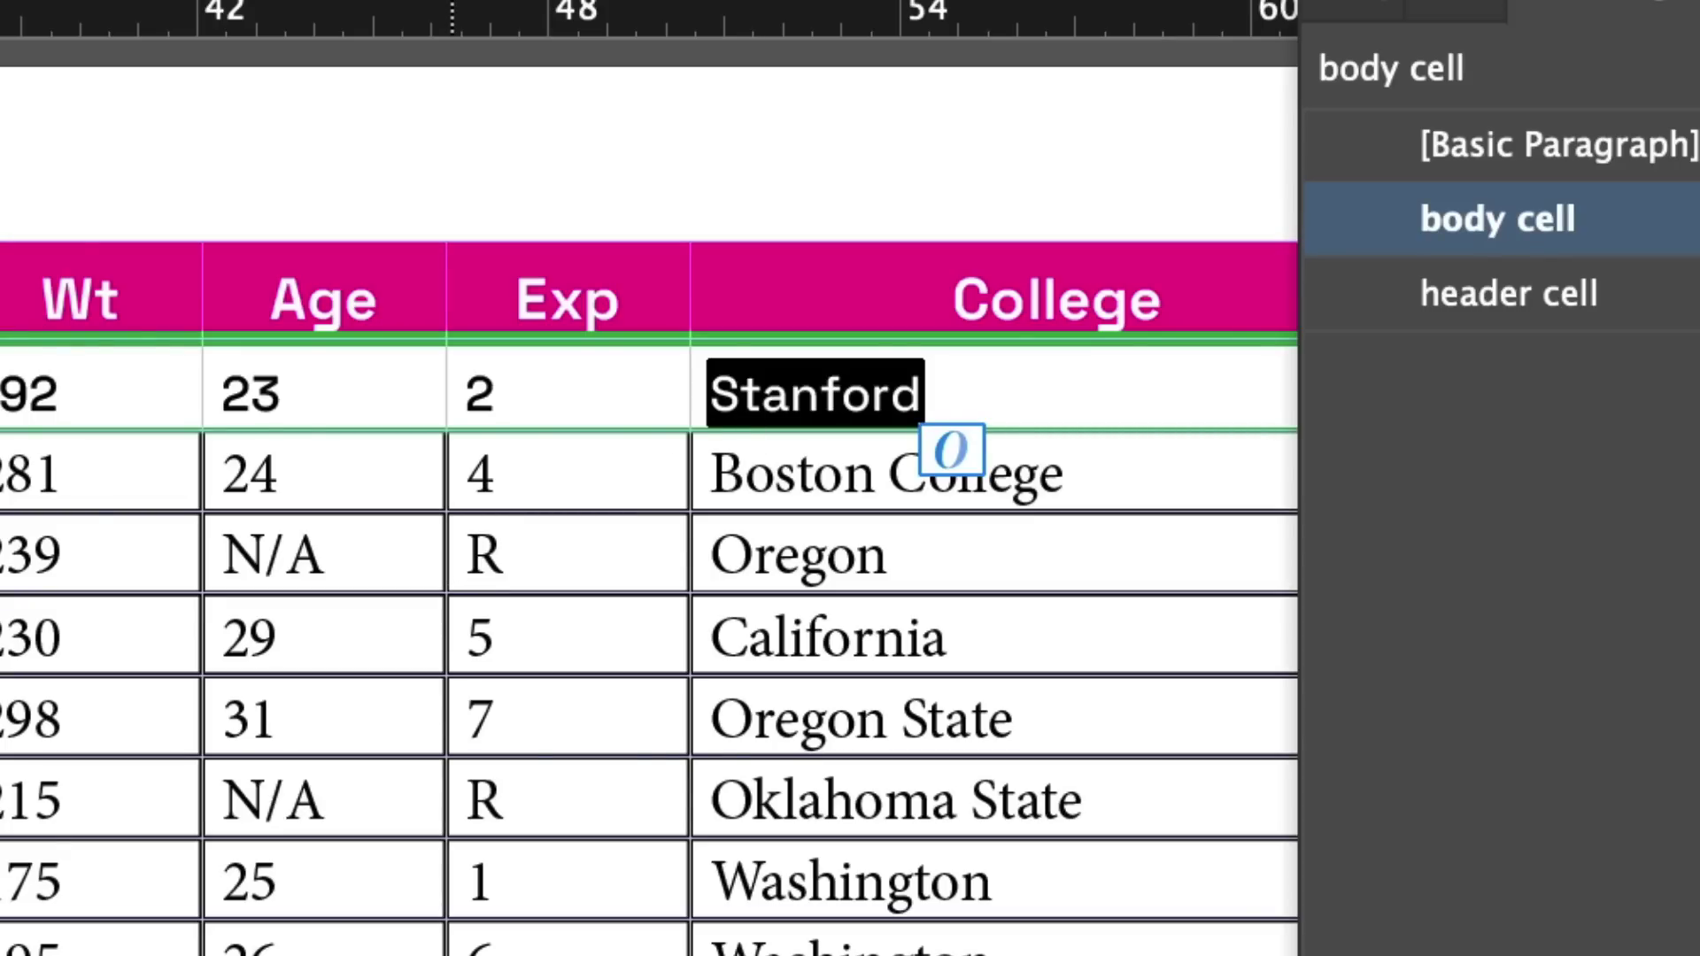
{"action": "key", "text": "Escape"}
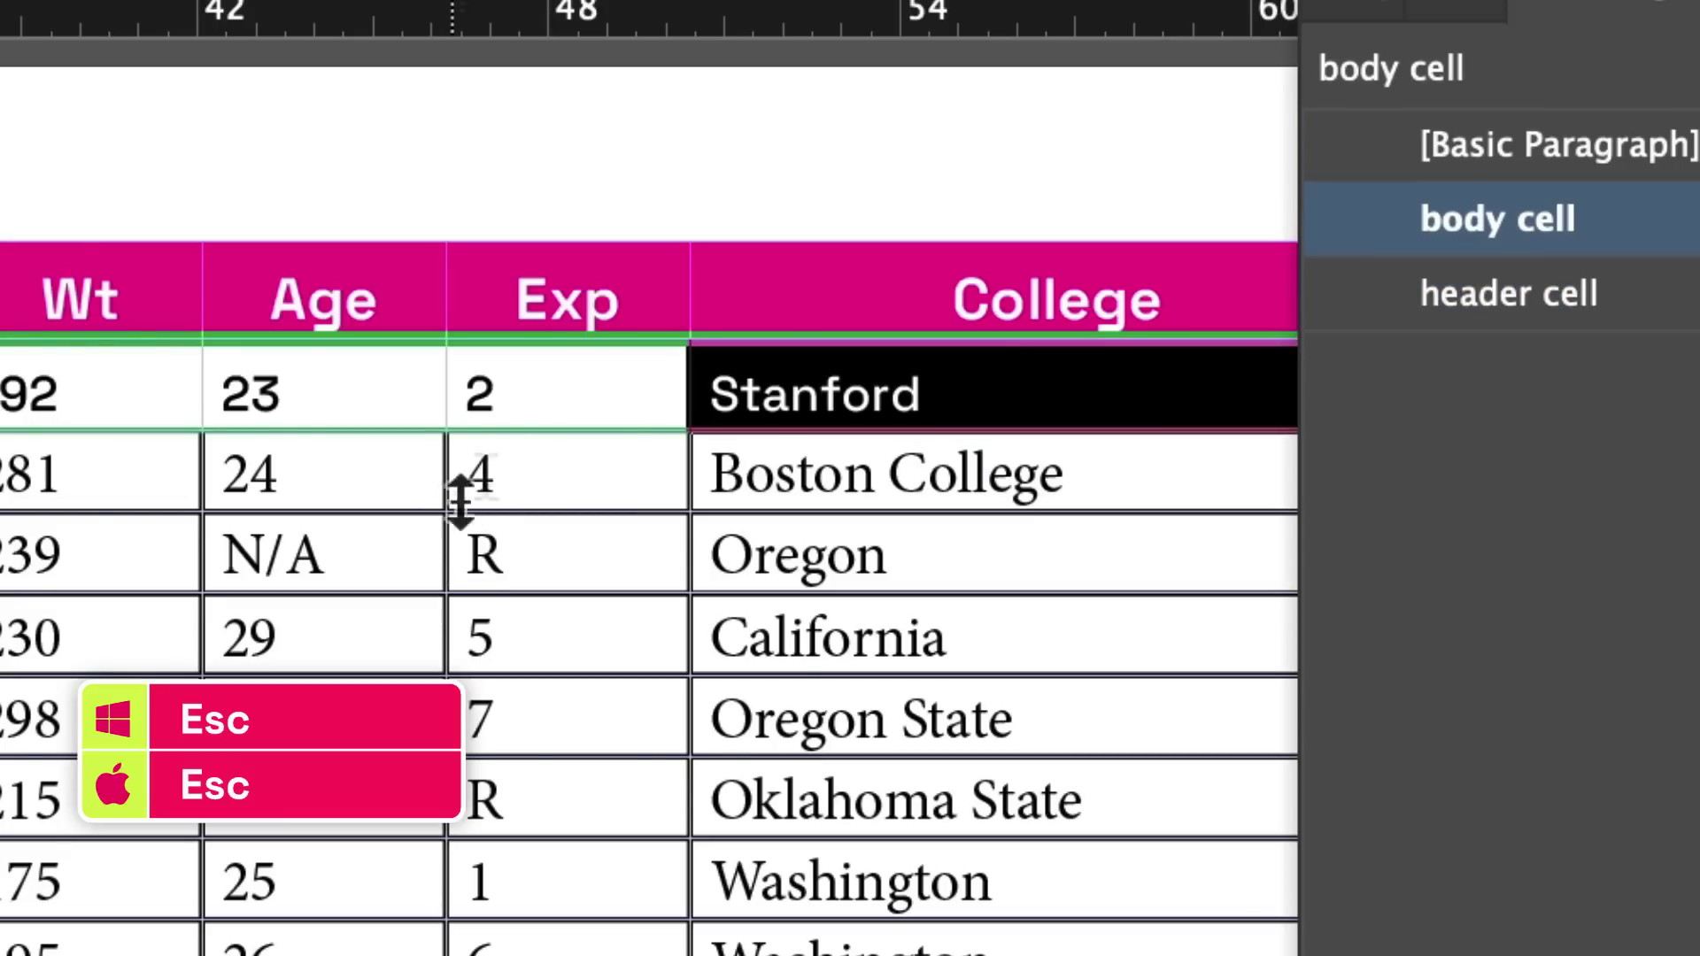
{"action": "scroll", "coordinate": [469, 454], "scroll_direction": "right", "scroll_amount": 5}
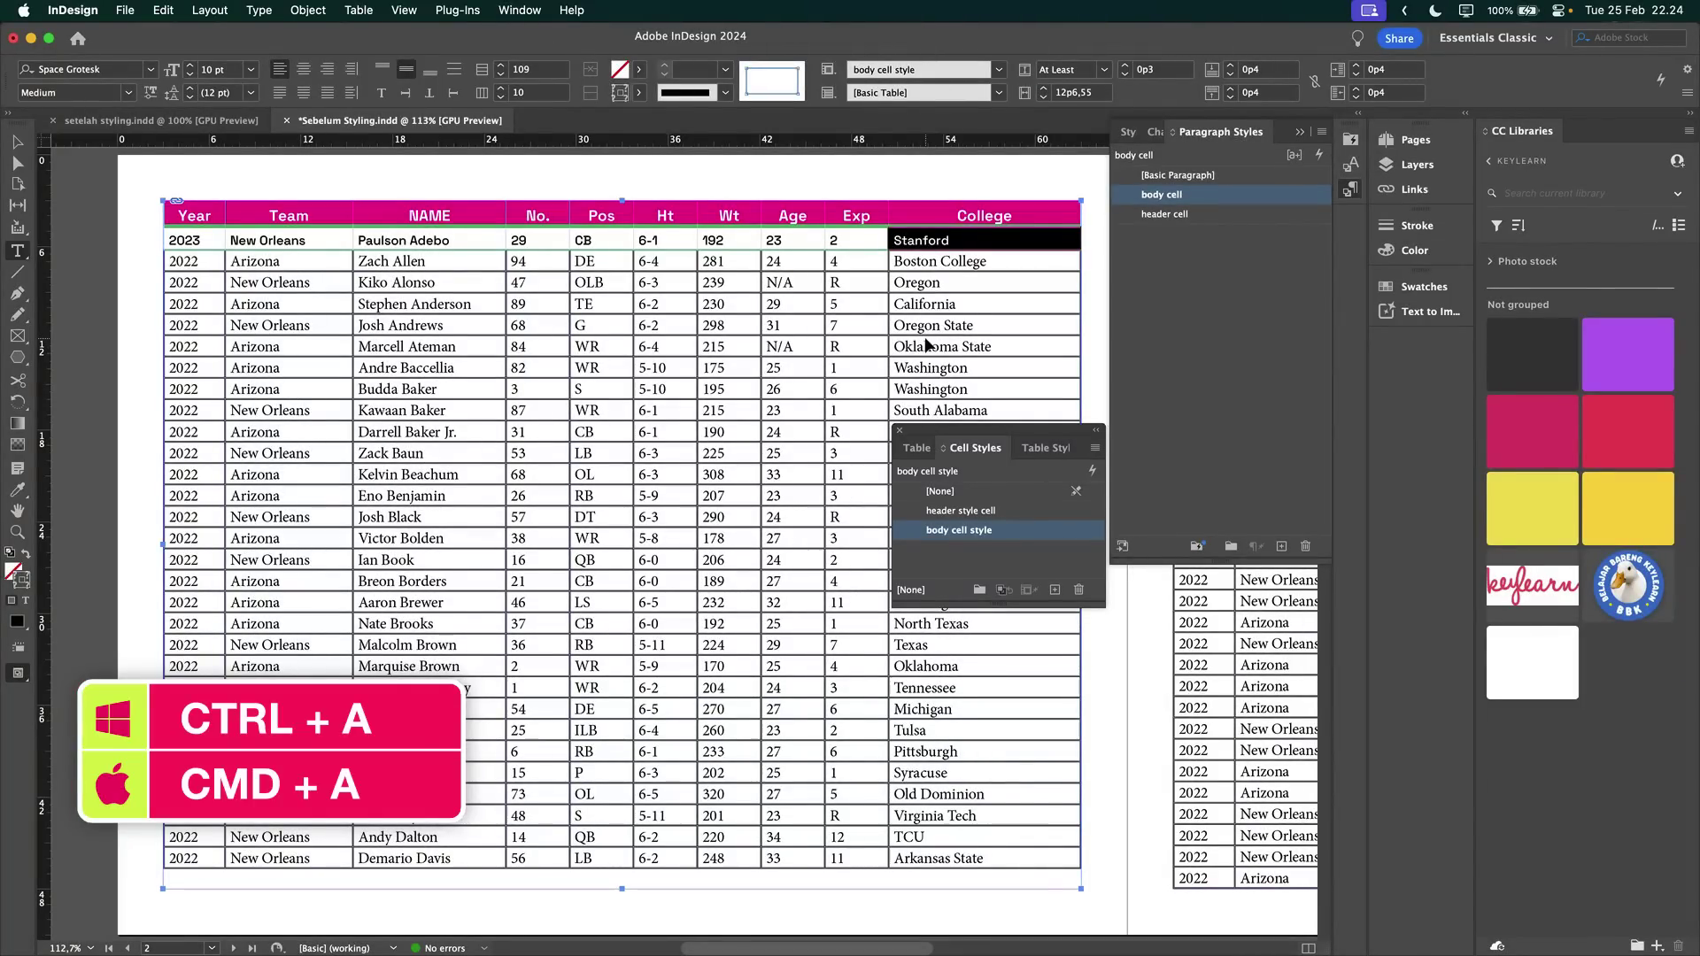
{"action": "key", "text": "super+a"}
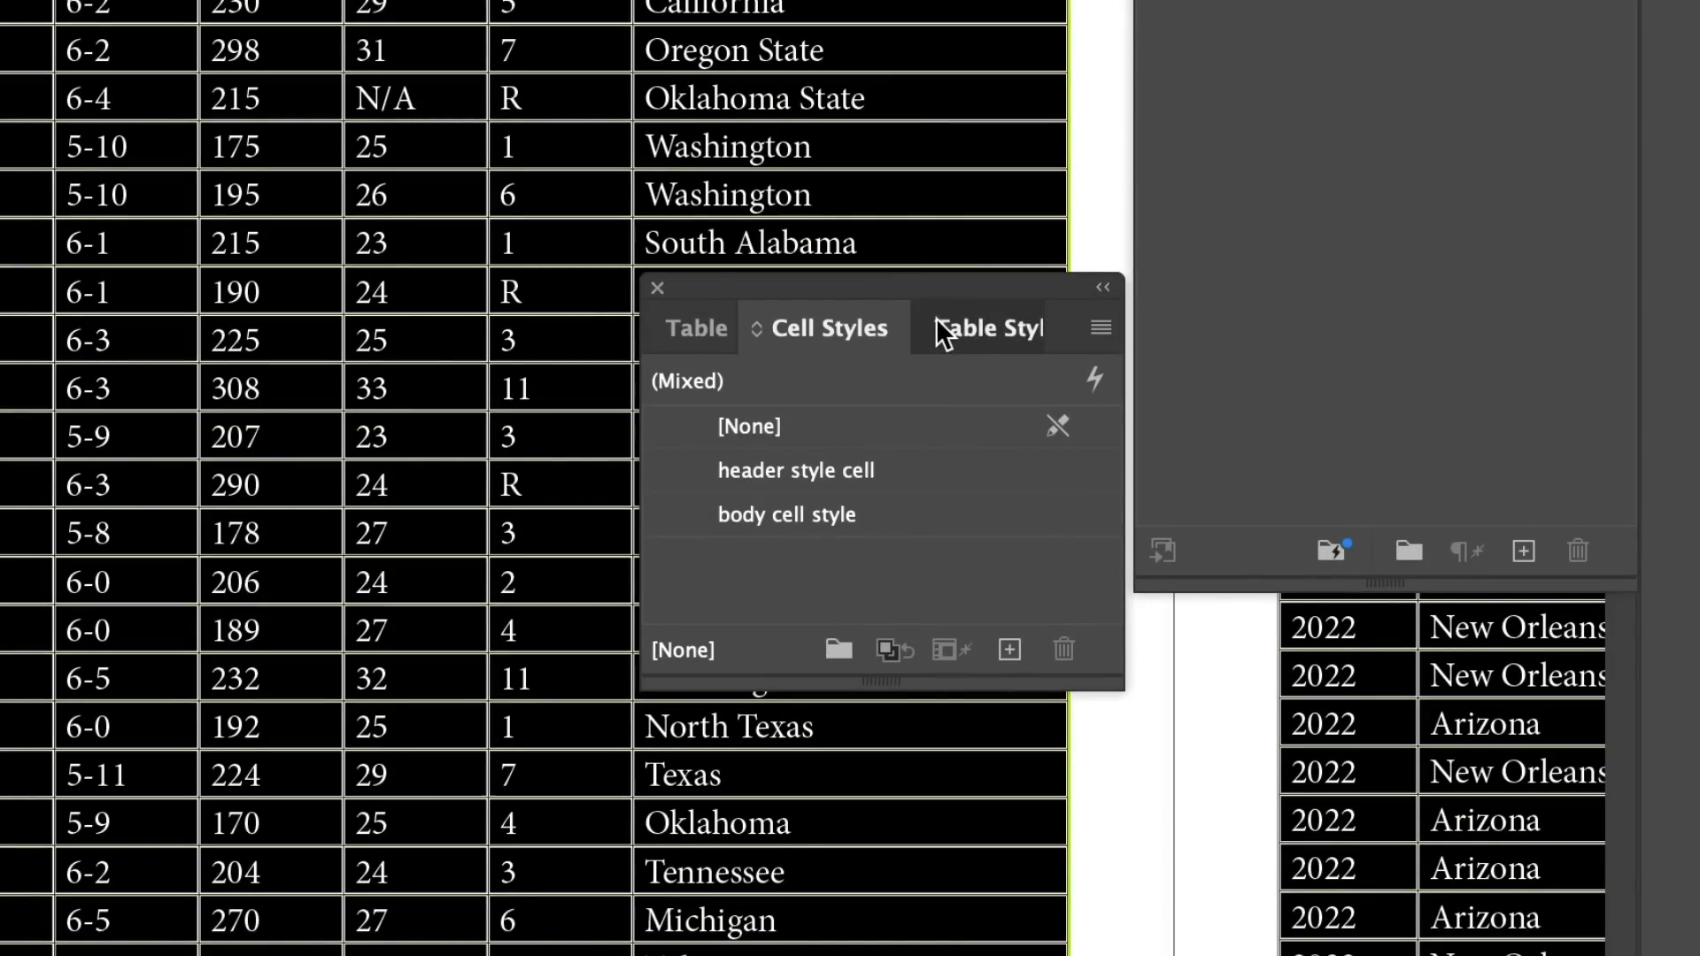
Display the document's list of table styles while the whole roster table stays selected.
{"action": "left_click", "coordinate": [1023, 446]}
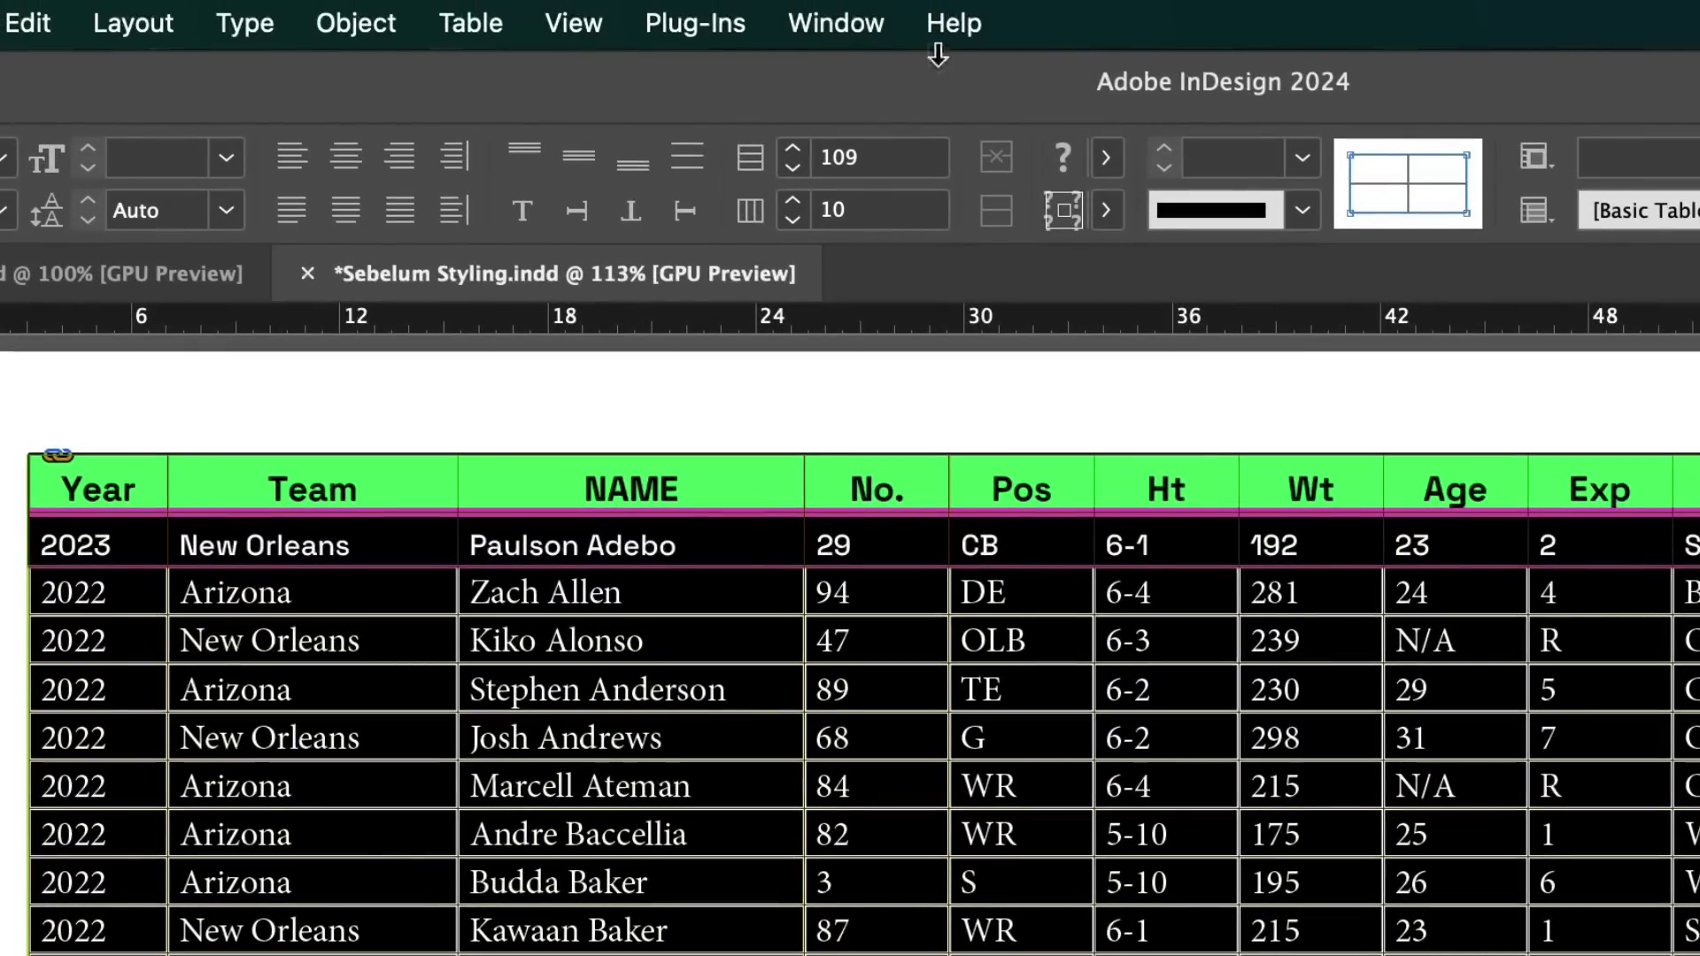
{"action": "left_click", "coordinate": [866, 16]}
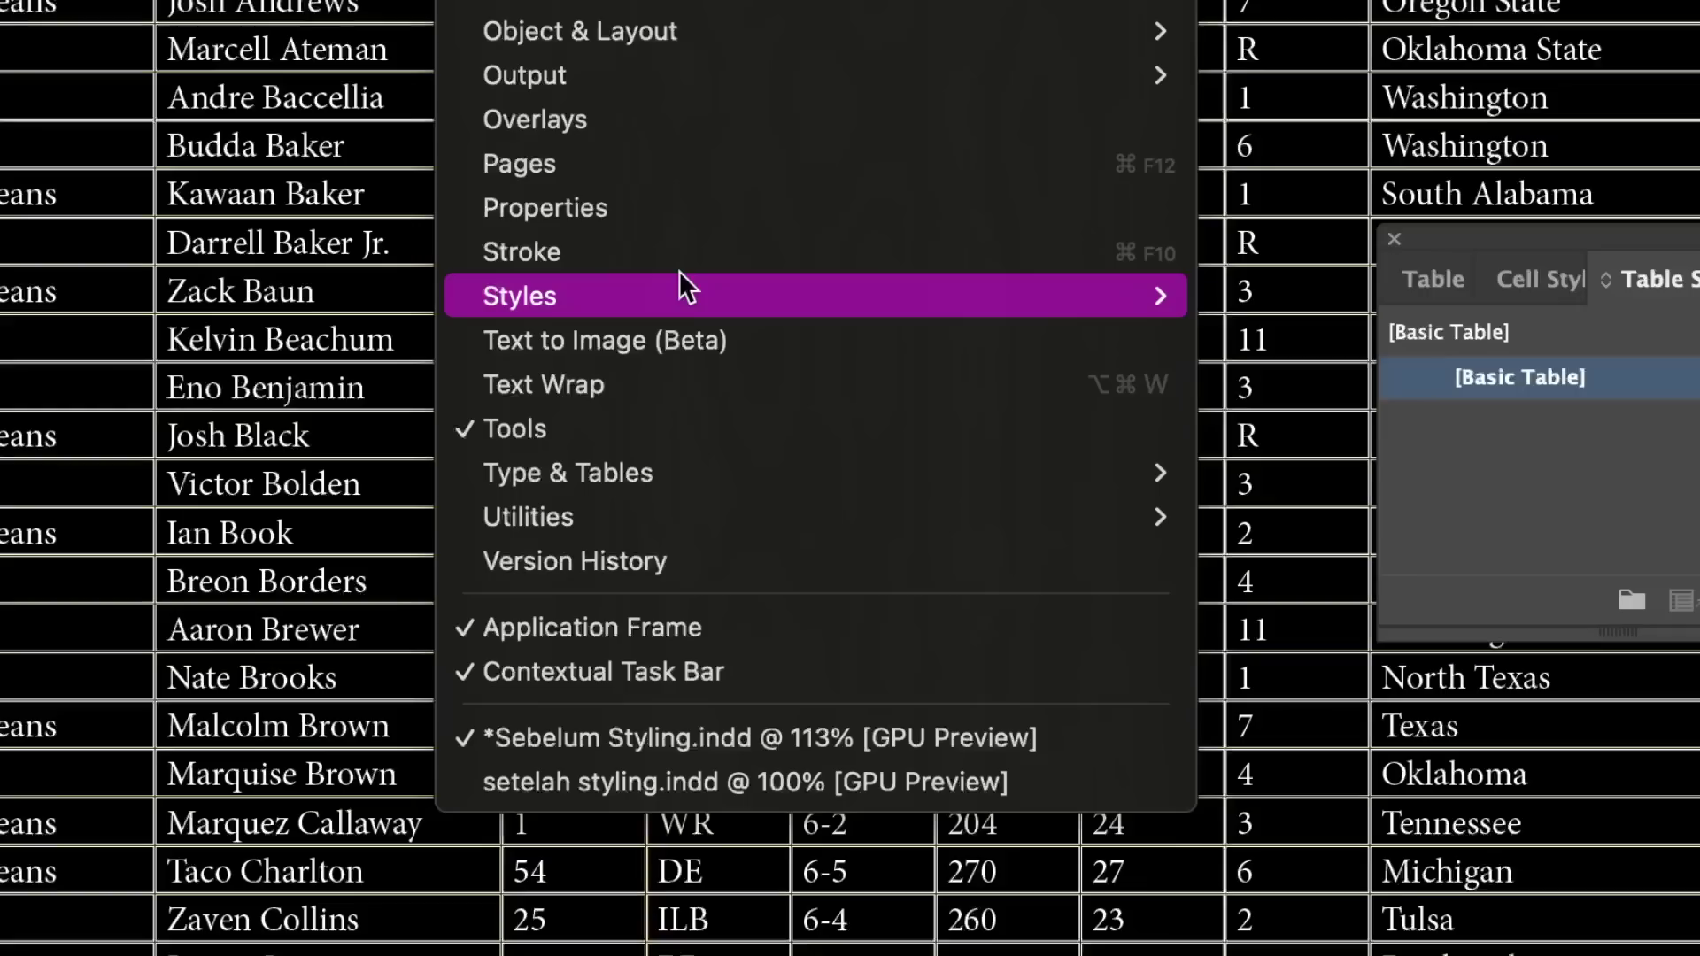
{"action": "mouse_move", "coordinate": [678, 279]}
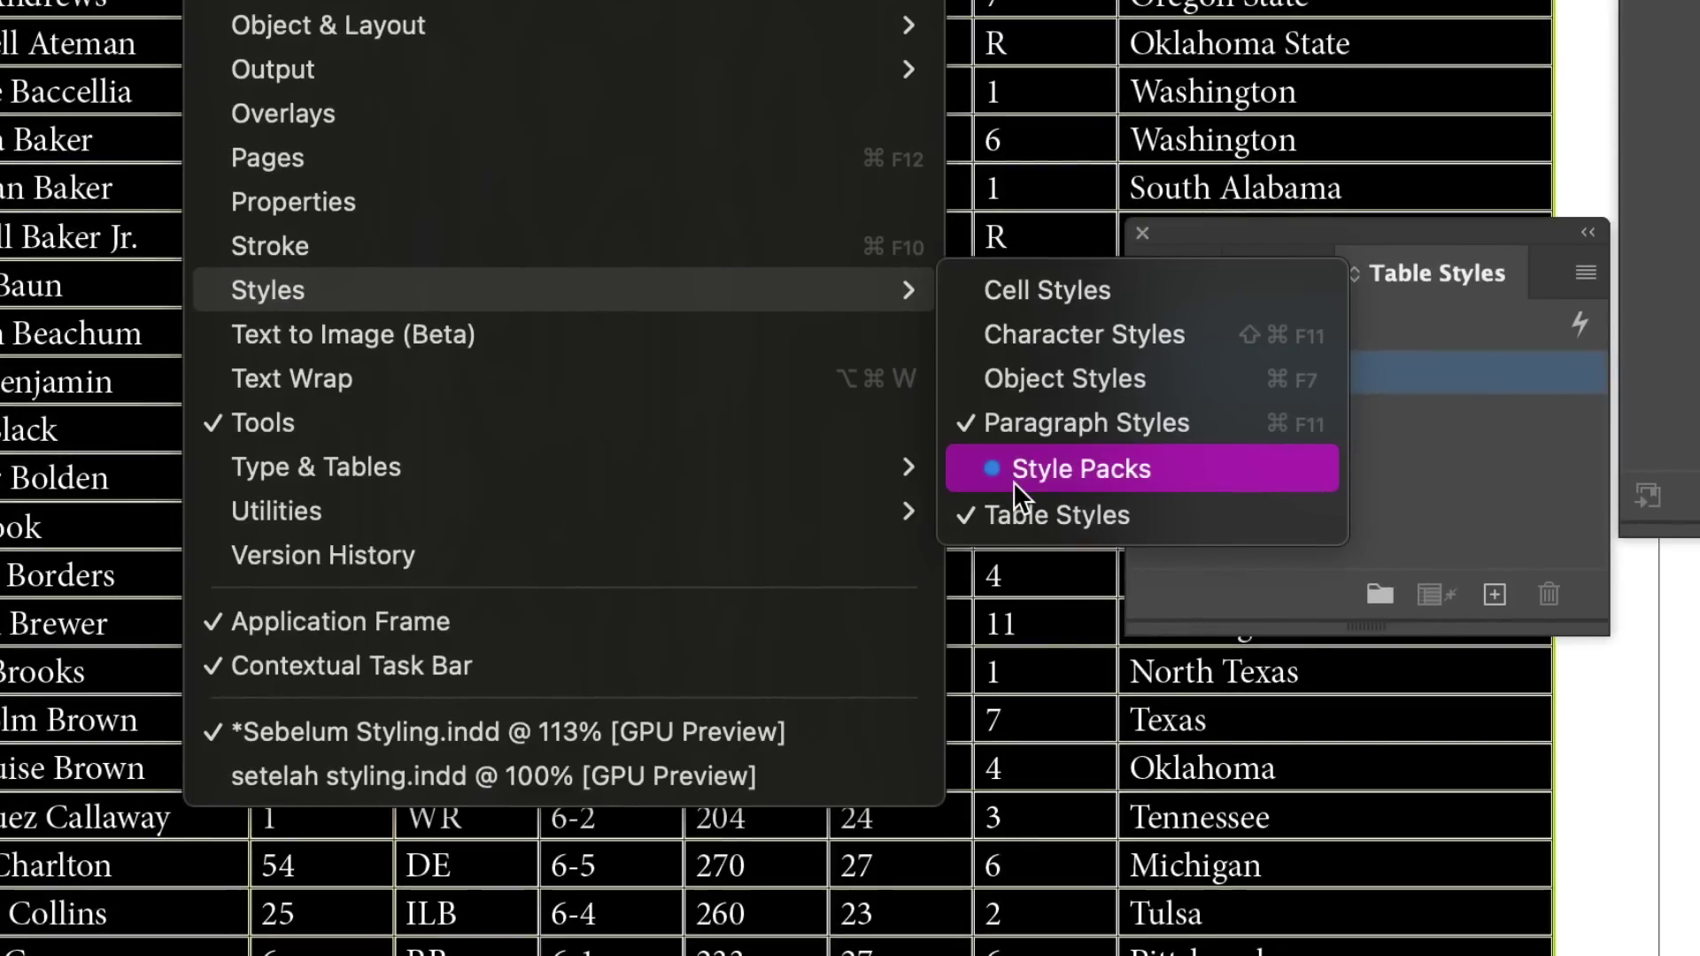
{"action": "left_click", "coordinate": [1517, 493]}
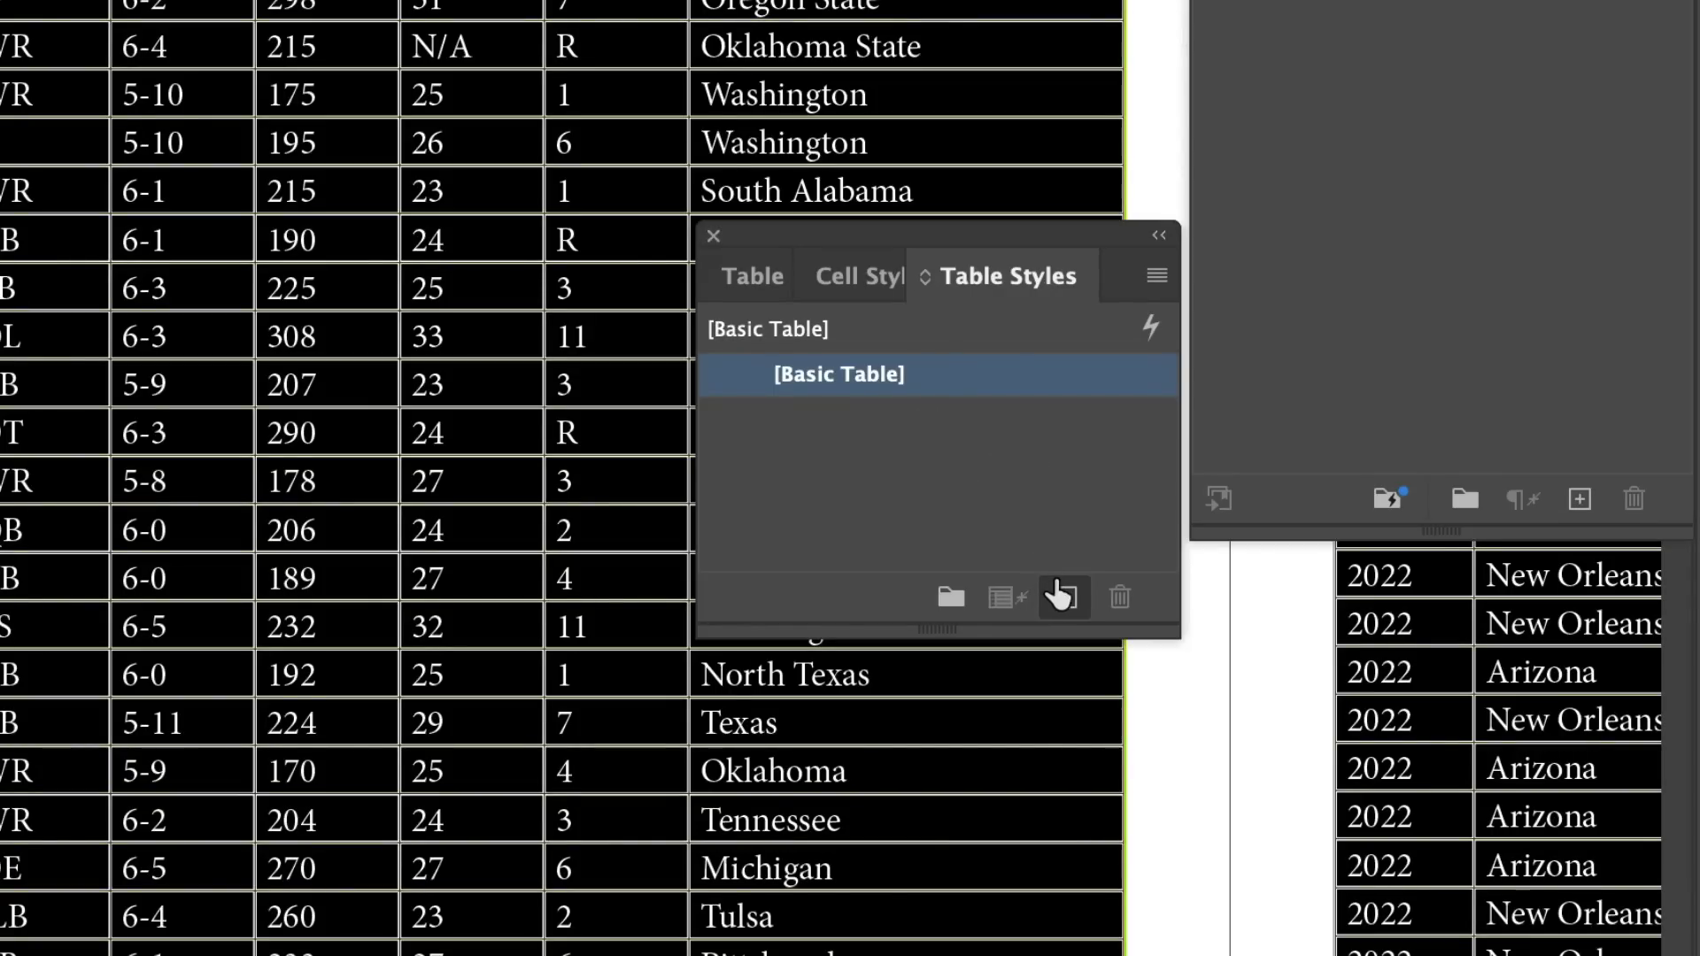
Create a new table style named "table kemal" from the selected roster table.
{"action": "left_click", "coordinate": [1062, 599]}
{"action": "double_click", "coordinate": [813, 416]}
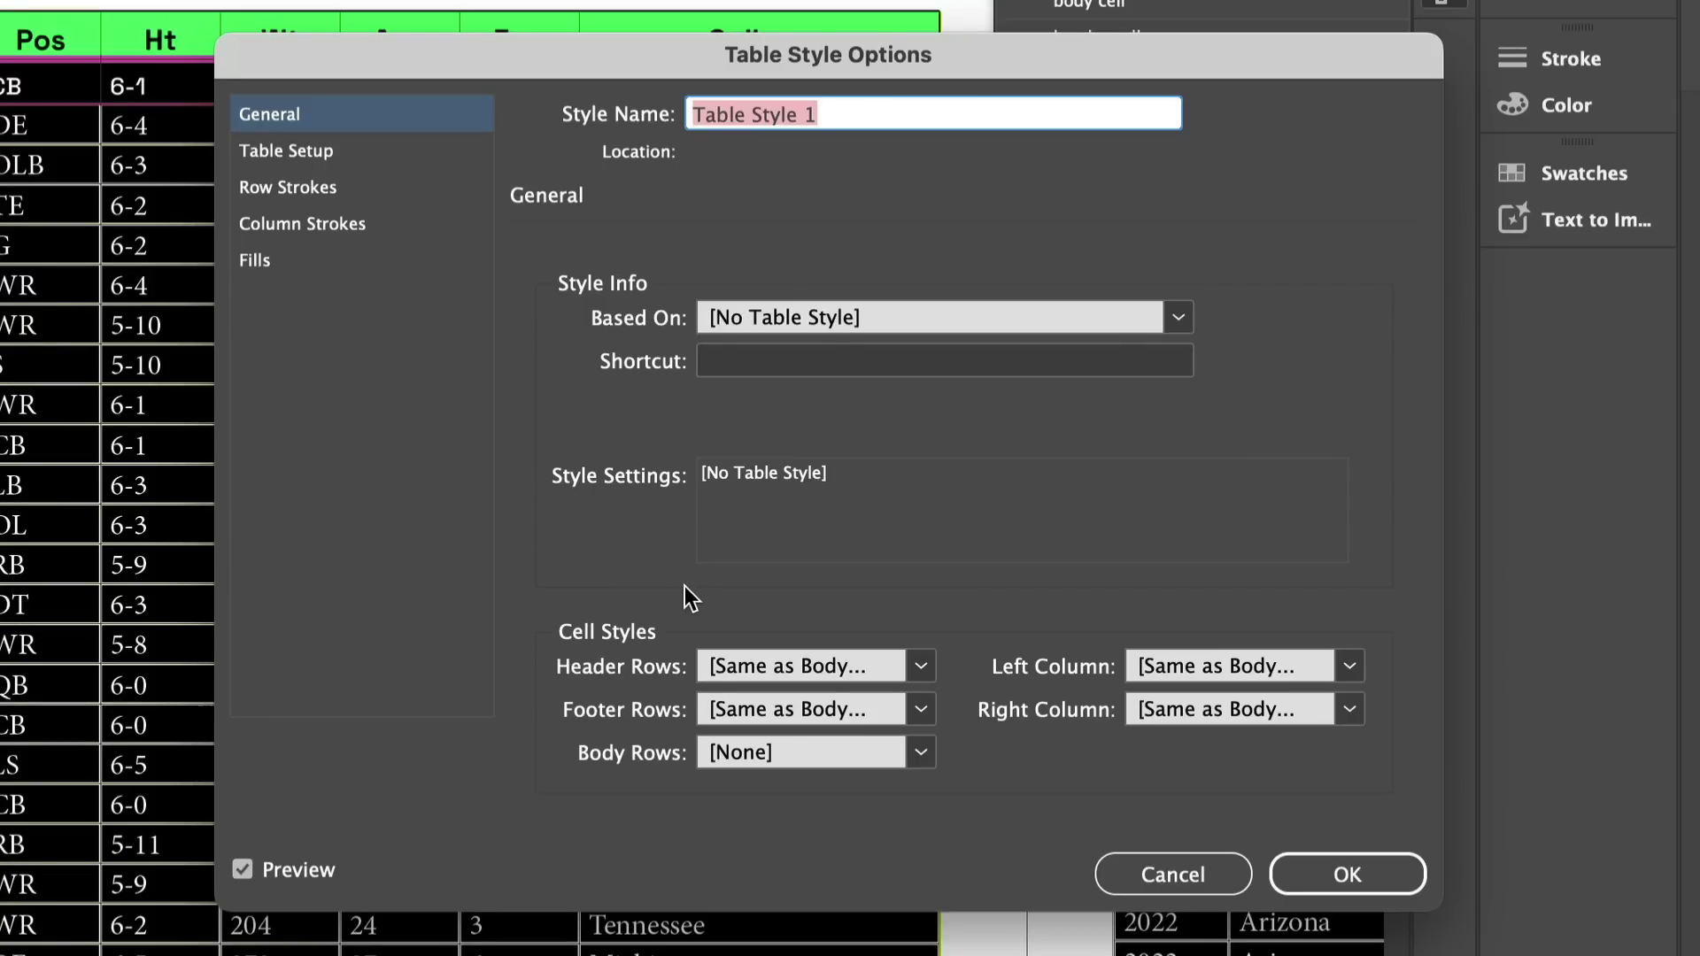
{"action": "type", "text": "table kemal"}
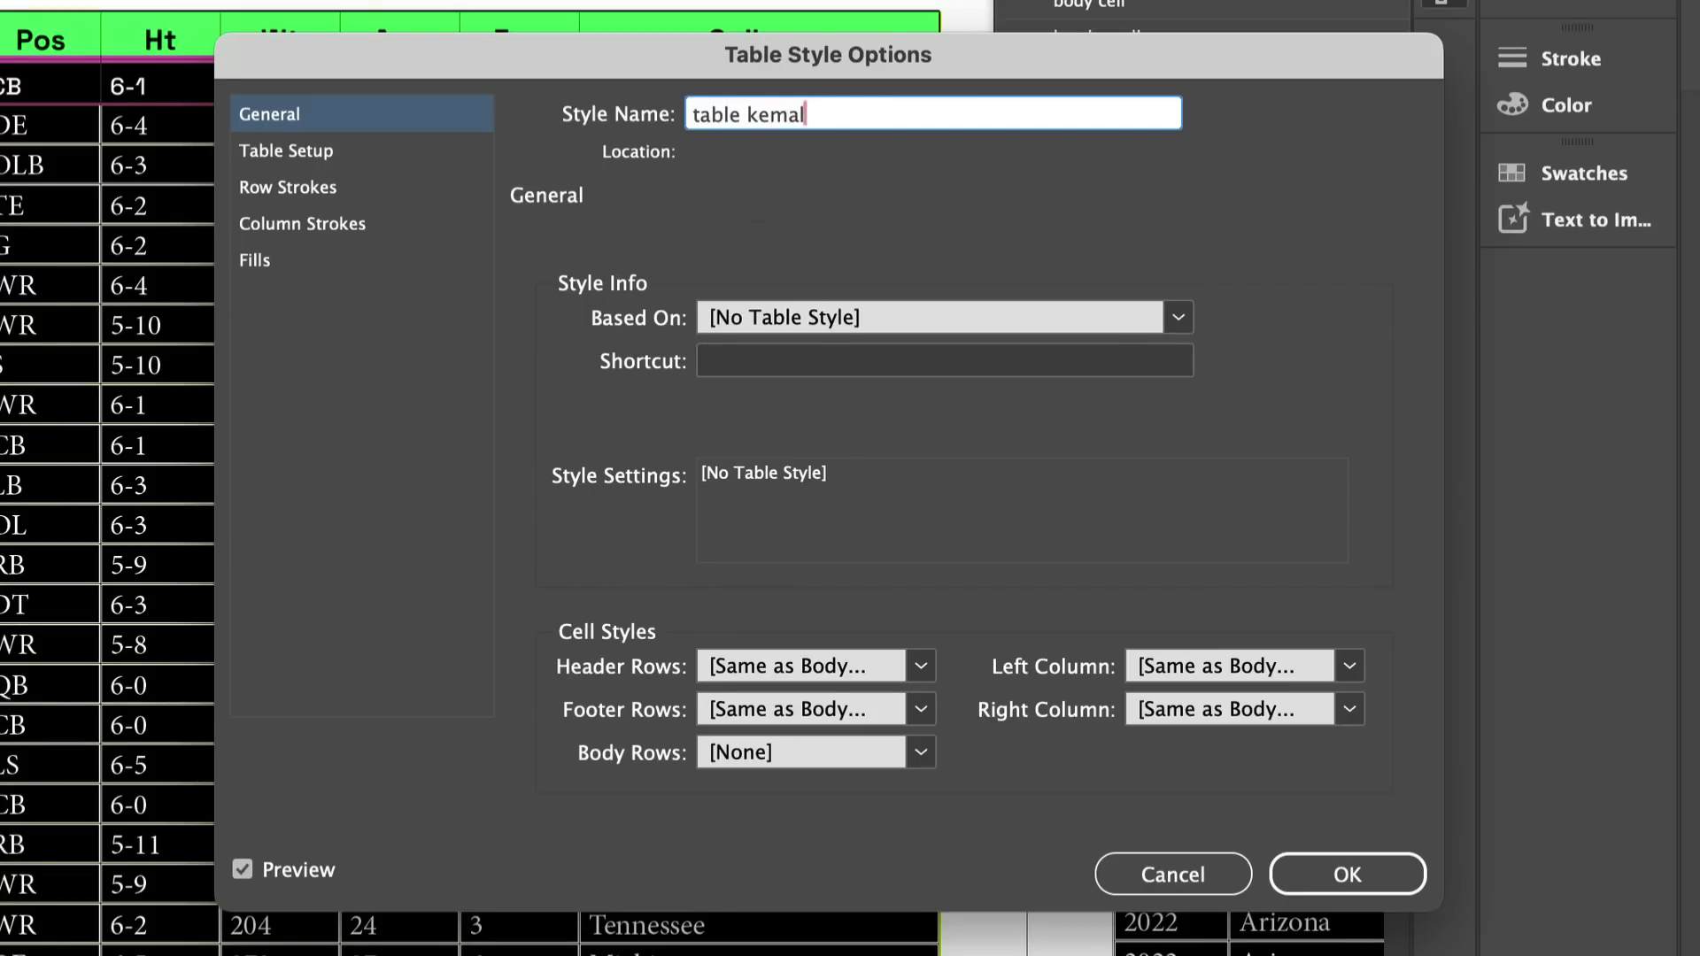
{"action": "left_click_drag", "start_coordinate": [710, 62], "coordinate": [701, 53]}
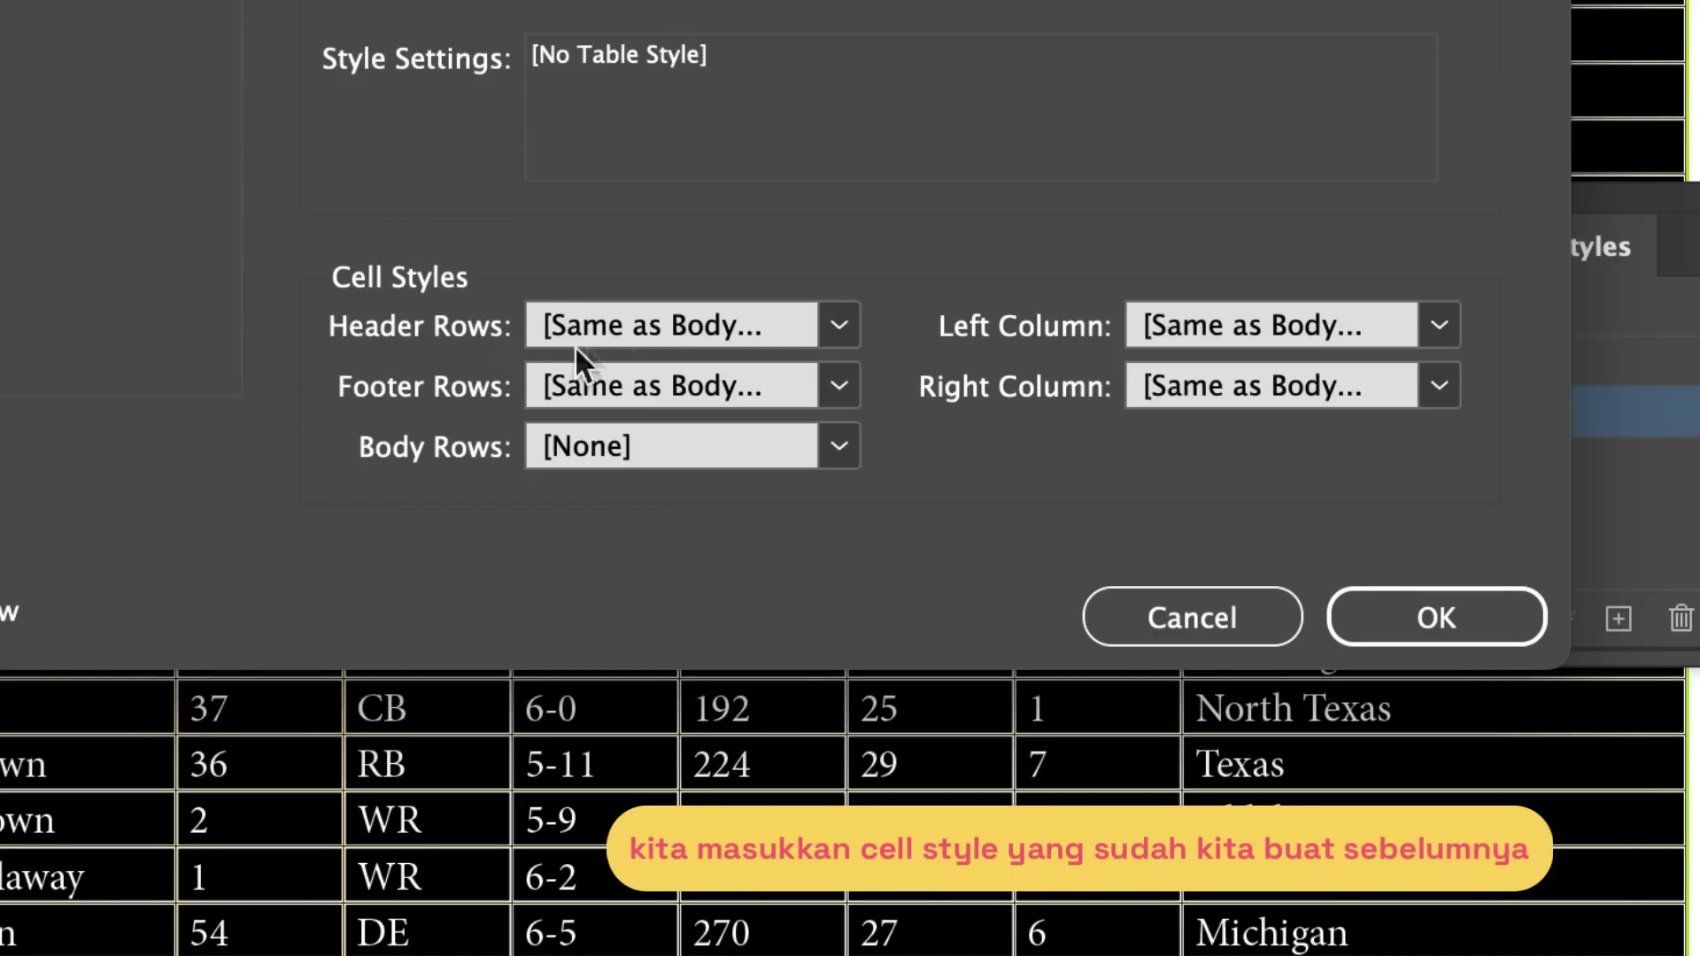
Assign "header style cell" to the table style's header rows and "body cell style" to its body rows, and save the style.
{"action": "left_click", "coordinate": [822, 326]}
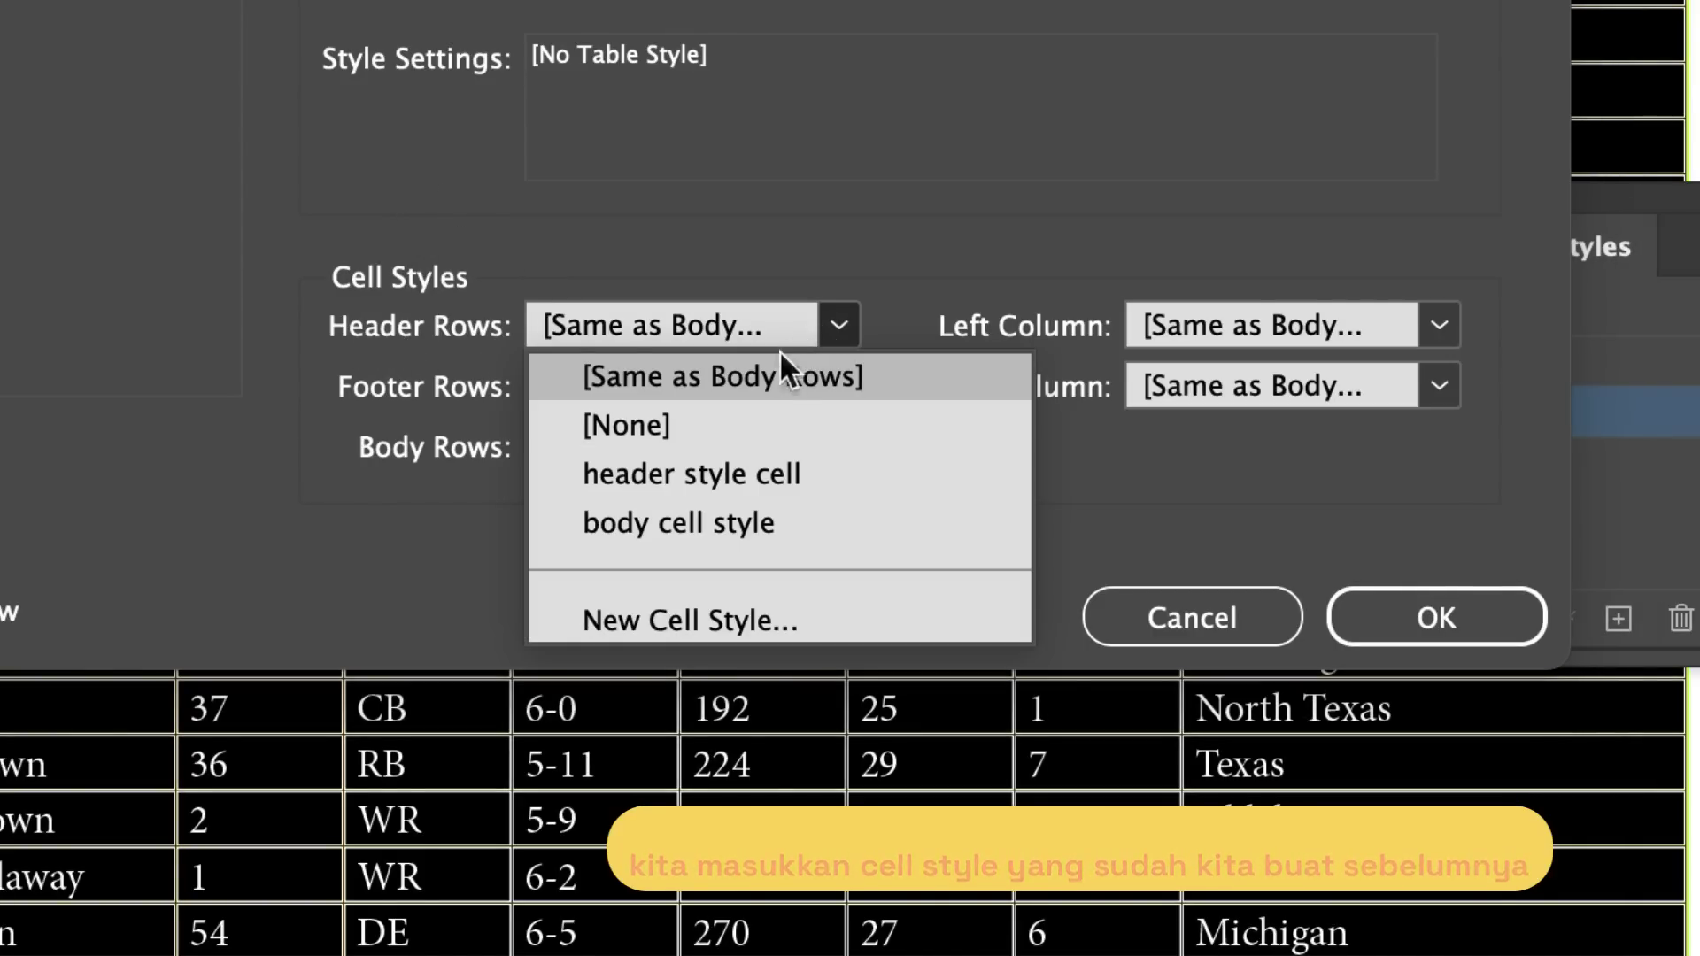
{"action": "left_click", "coordinate": [743, 478]}
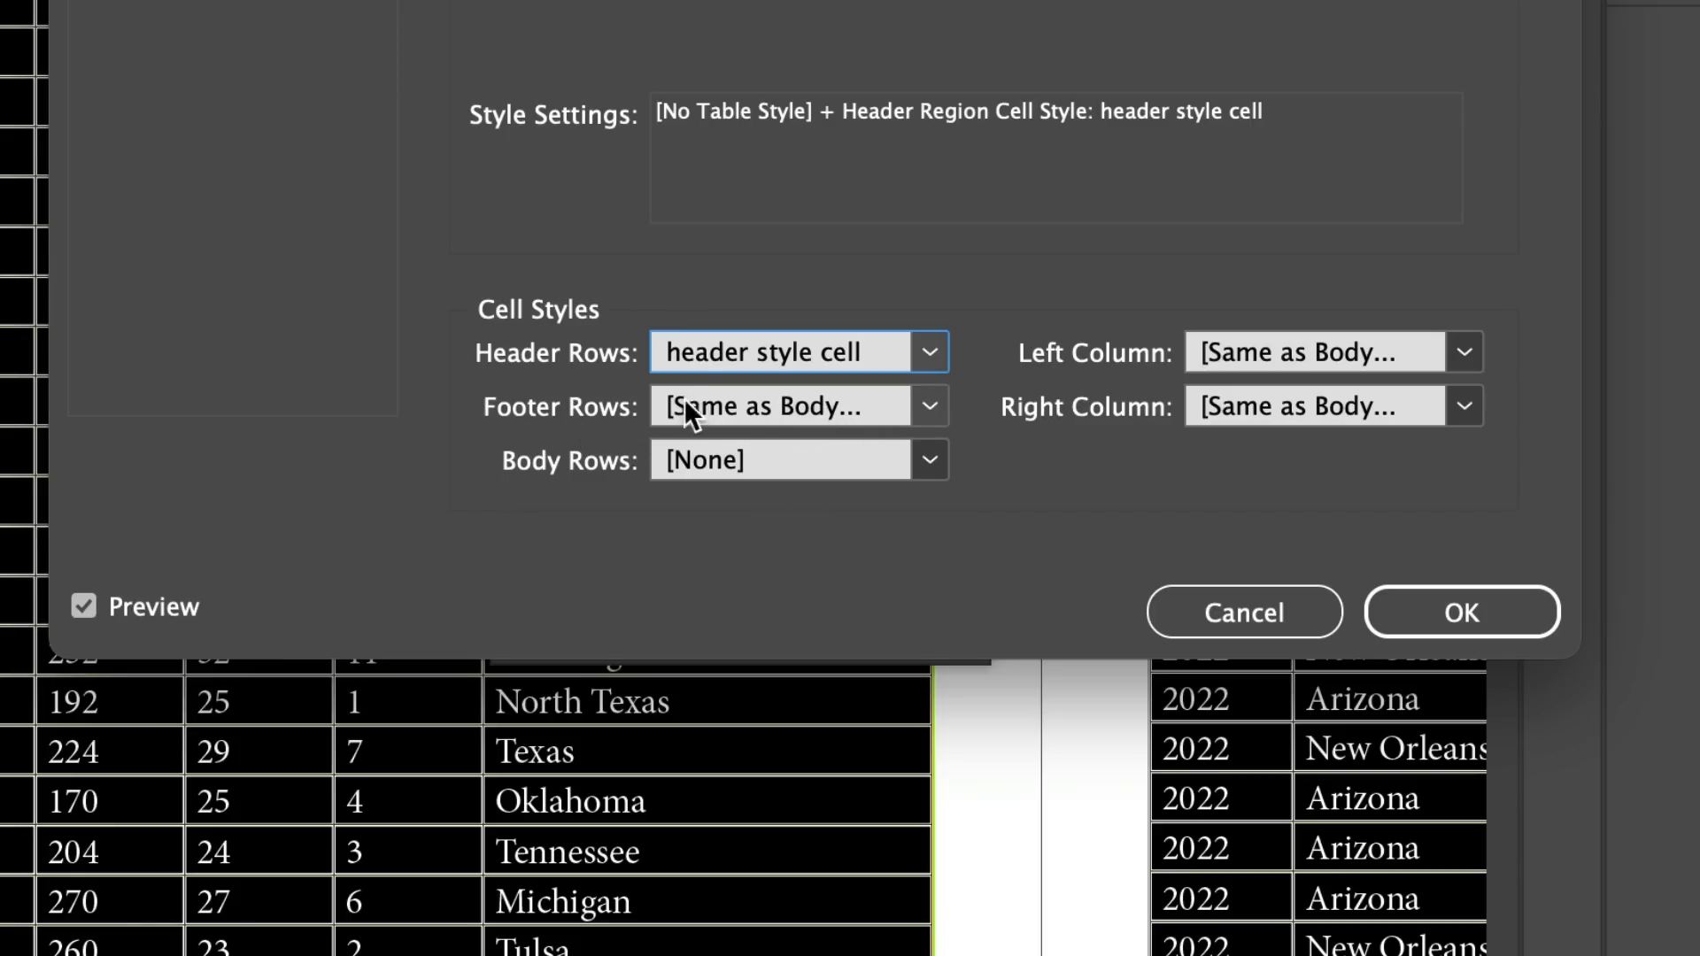
{"action": "left_click", "coordinate": [688, 466]}
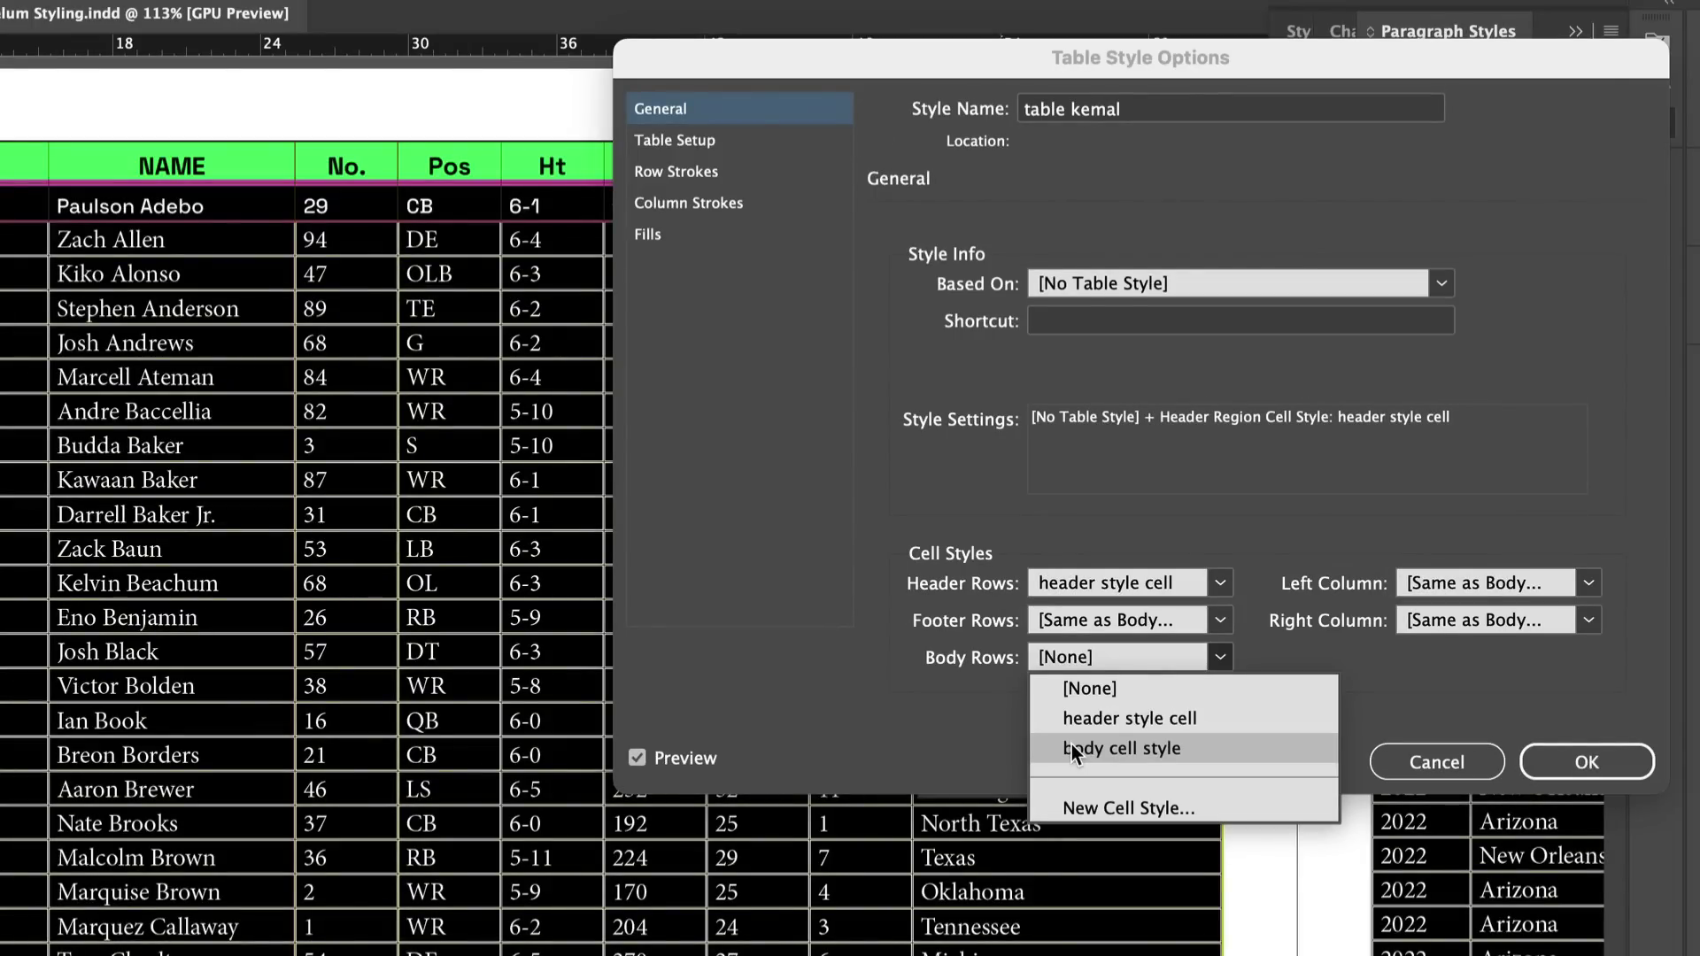
{"action": "left_click", "coordinate": [1071, 748]}
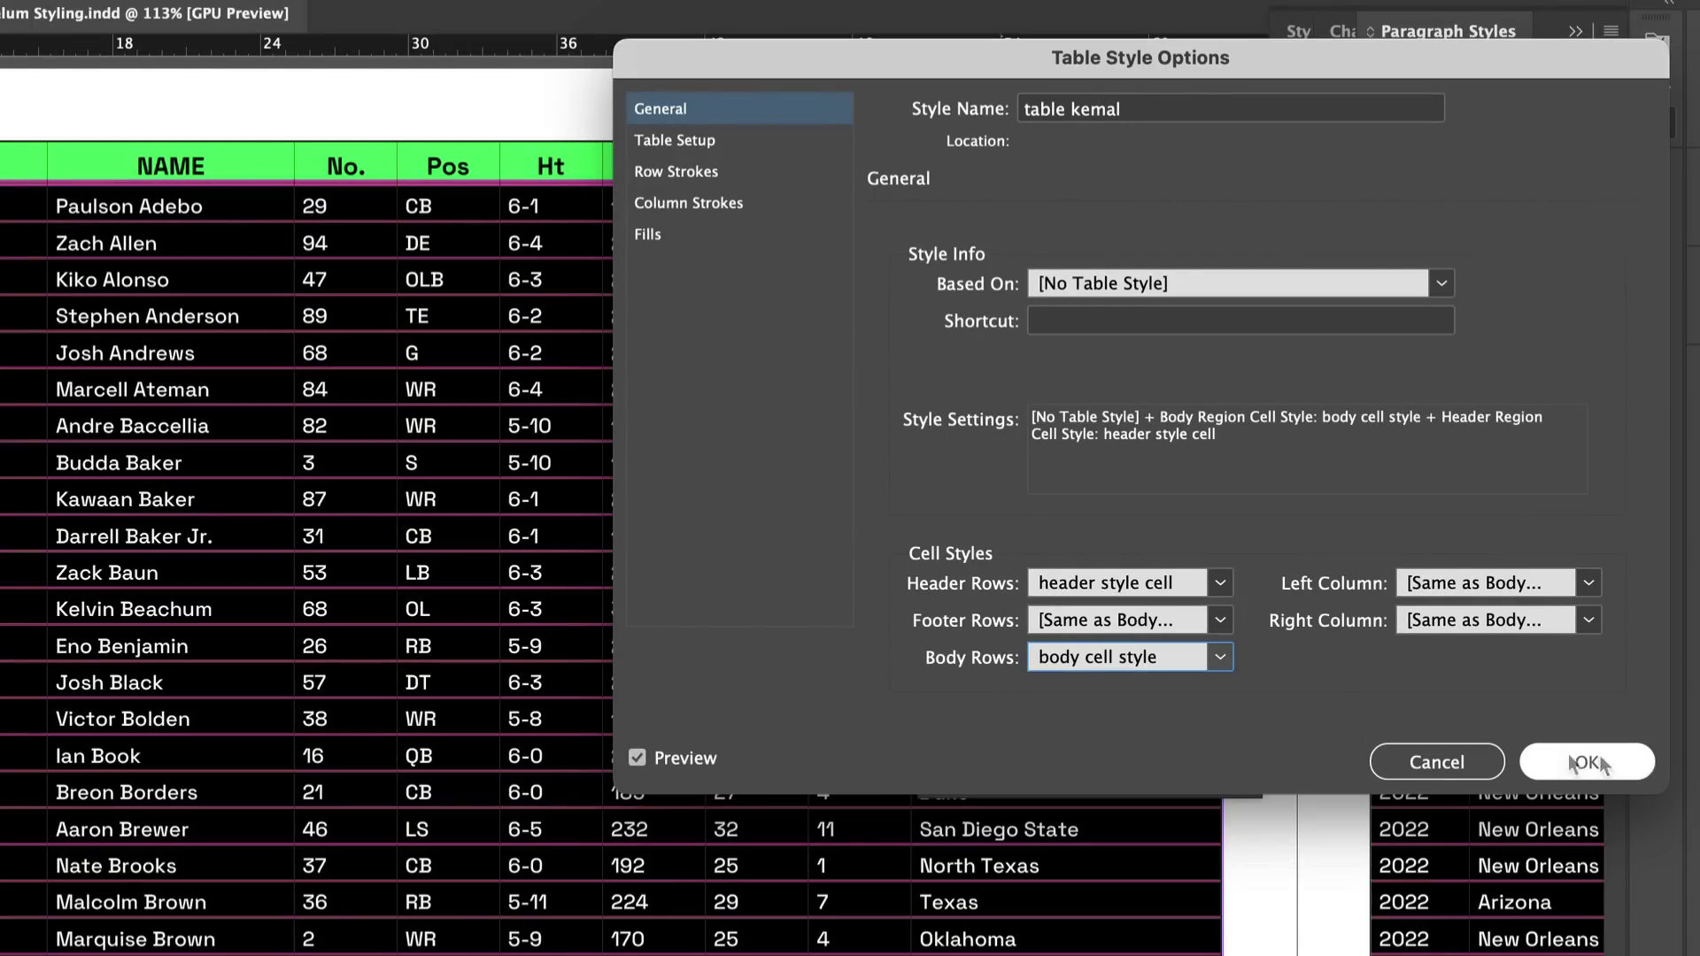
{"action": "left_click", "coordinate": [1587, 761]}
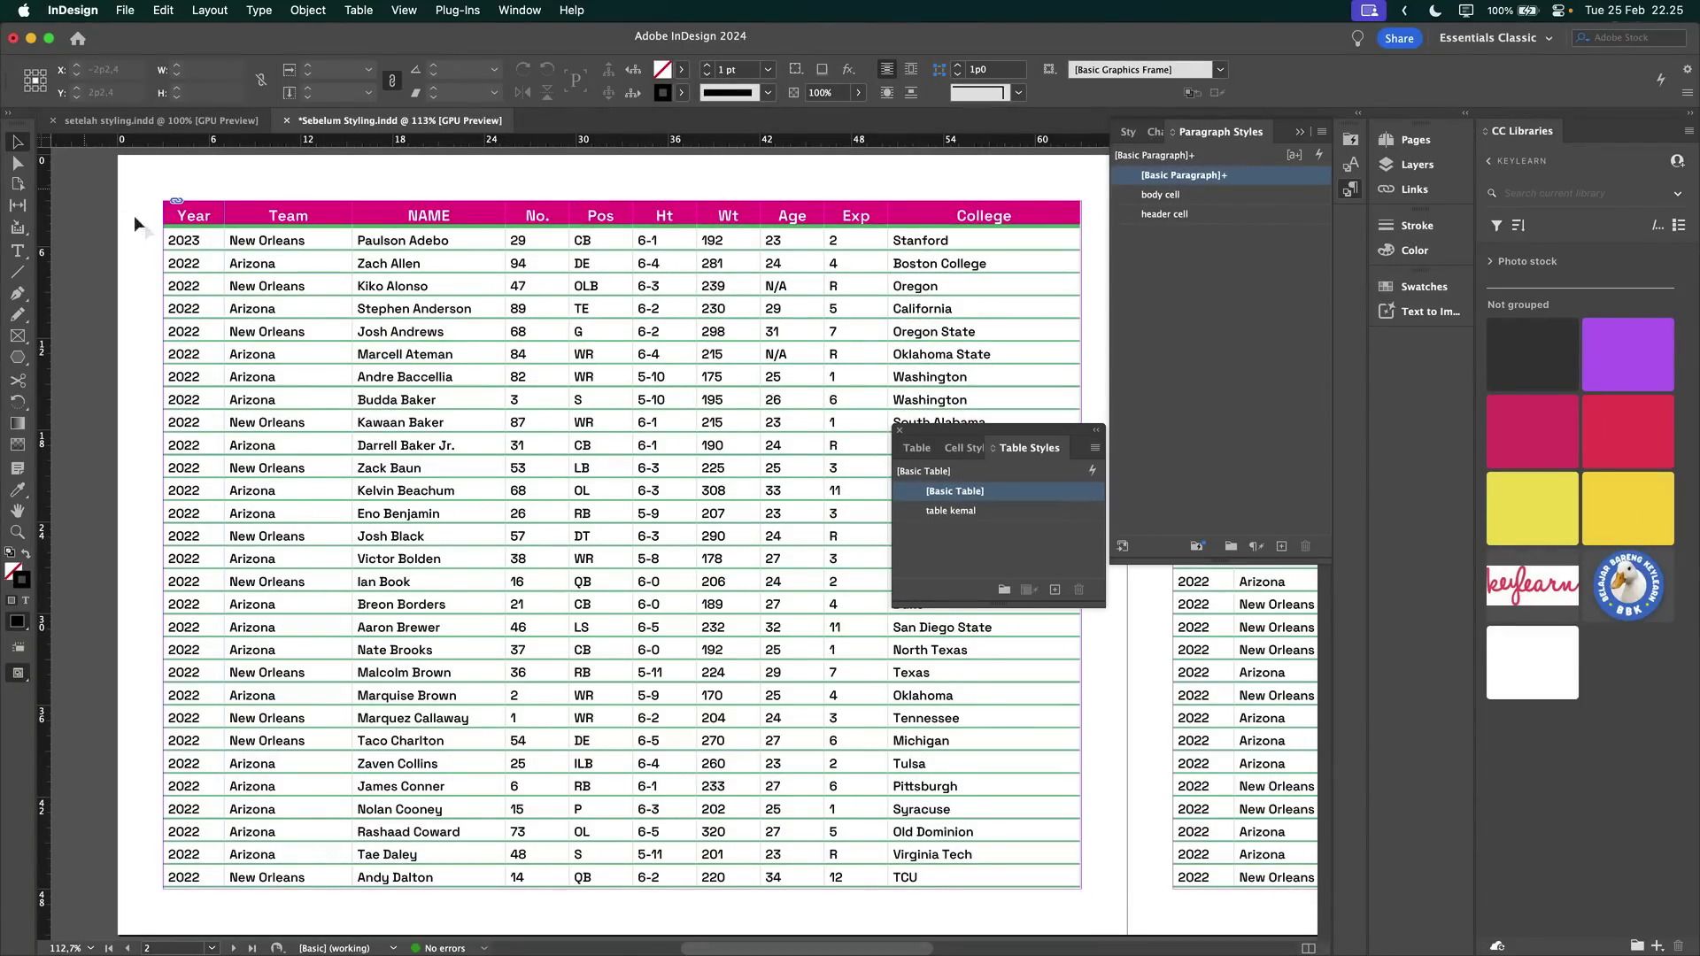
Examine the styled roster tables across the spreads, clearing the table styles list off the table and previewing the pages without guides.
{"action": "scroll", "coordinate": [140, 260], "scroll_direction": "right", "scroll_amount": 10}
{"action": "scroll", "coordinate": [634, 365], "scroll_direction": "down", "scroll_amount": 15}
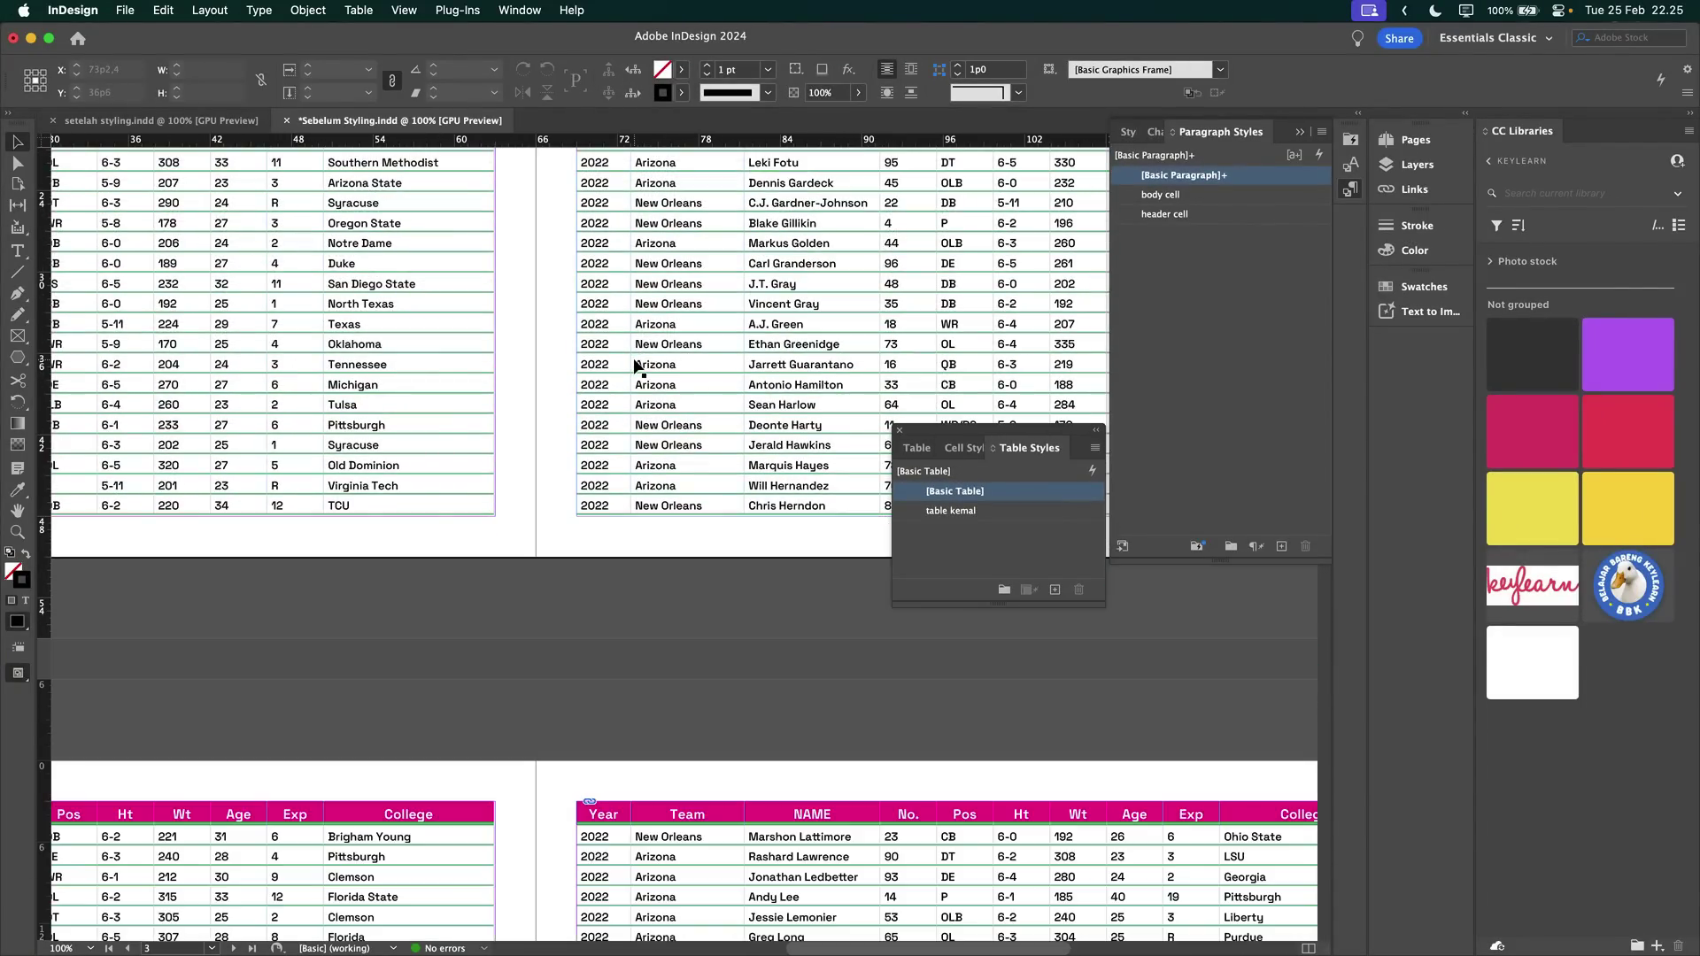
{"action": "scroll", "coordinate": [634, 365], "scroll_direction": "left", "scroll_amount": 10}
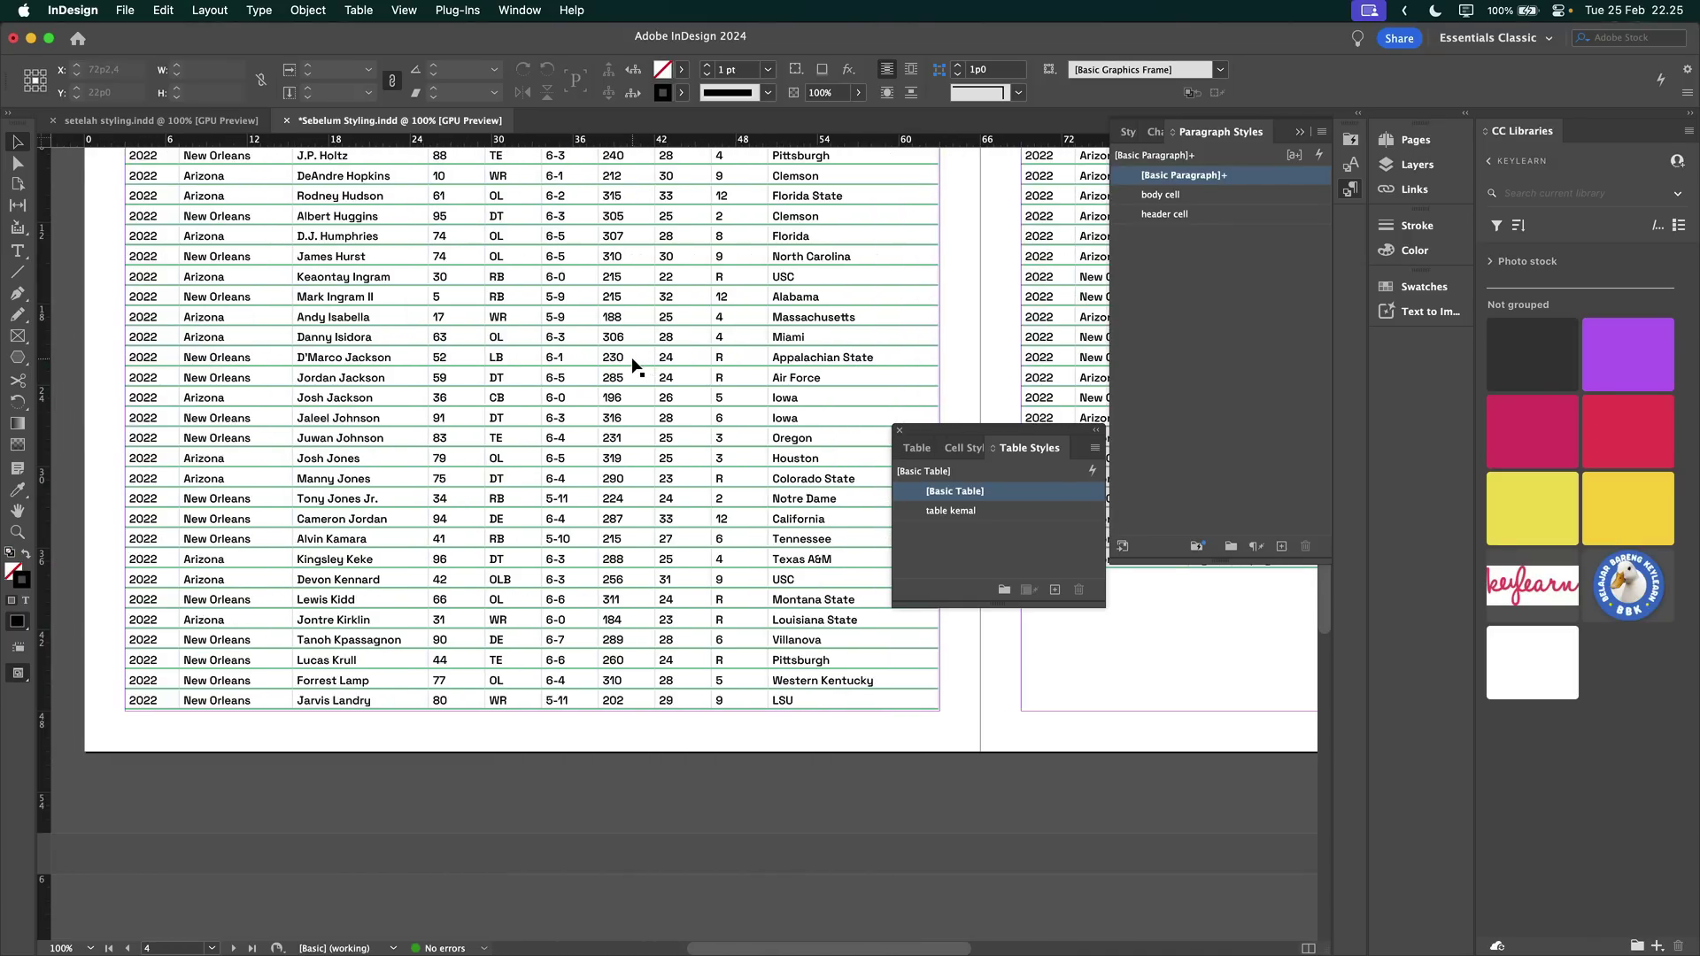
{"action": "scroll", "coordinate": [634, 364], "scroll_direction": "up", "scroll_amount": 2}
{"action": "scroll", "coordinate": [634, 364], "scroll_direction": "up", "scroll_amount": 1}
{"action": "left_click_drag", "start_coordinate": [969, 438], "coordinate": [1182, 576]}
{"action": "key", "text": "w"}
{"action": "left_click", "coordinate": [1017, 709]}
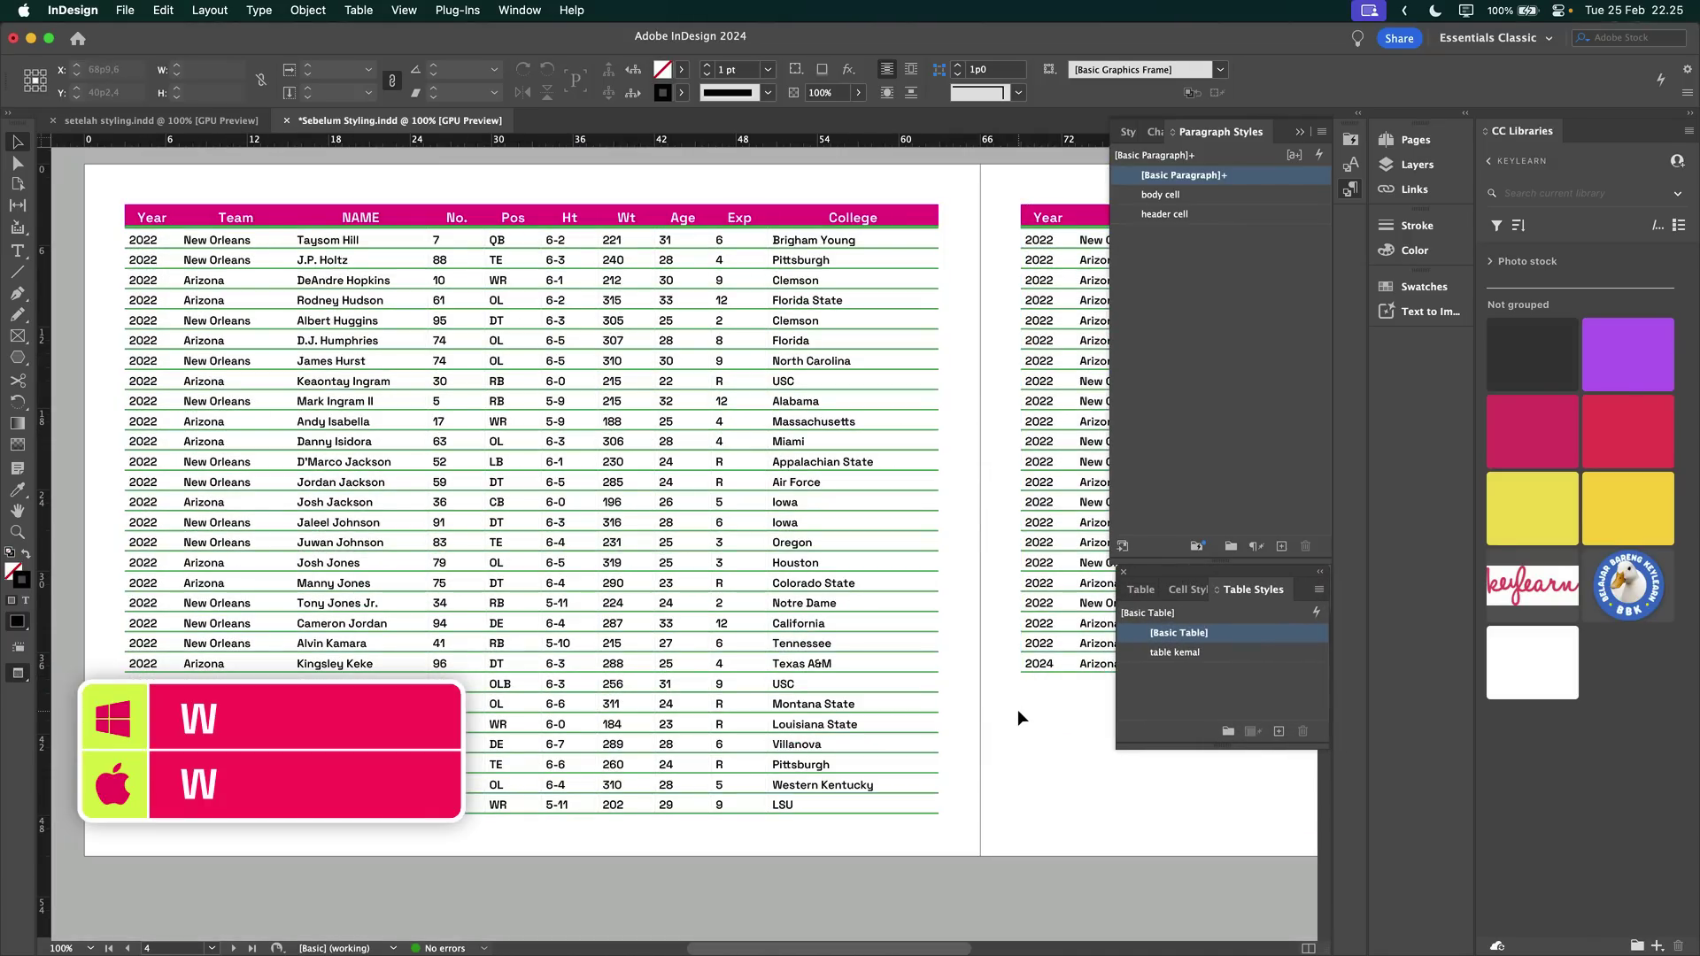
{"action": "scroll", "coordinate": [1017, 709], "scroll_direction": "up", "scroll_amount": 15}
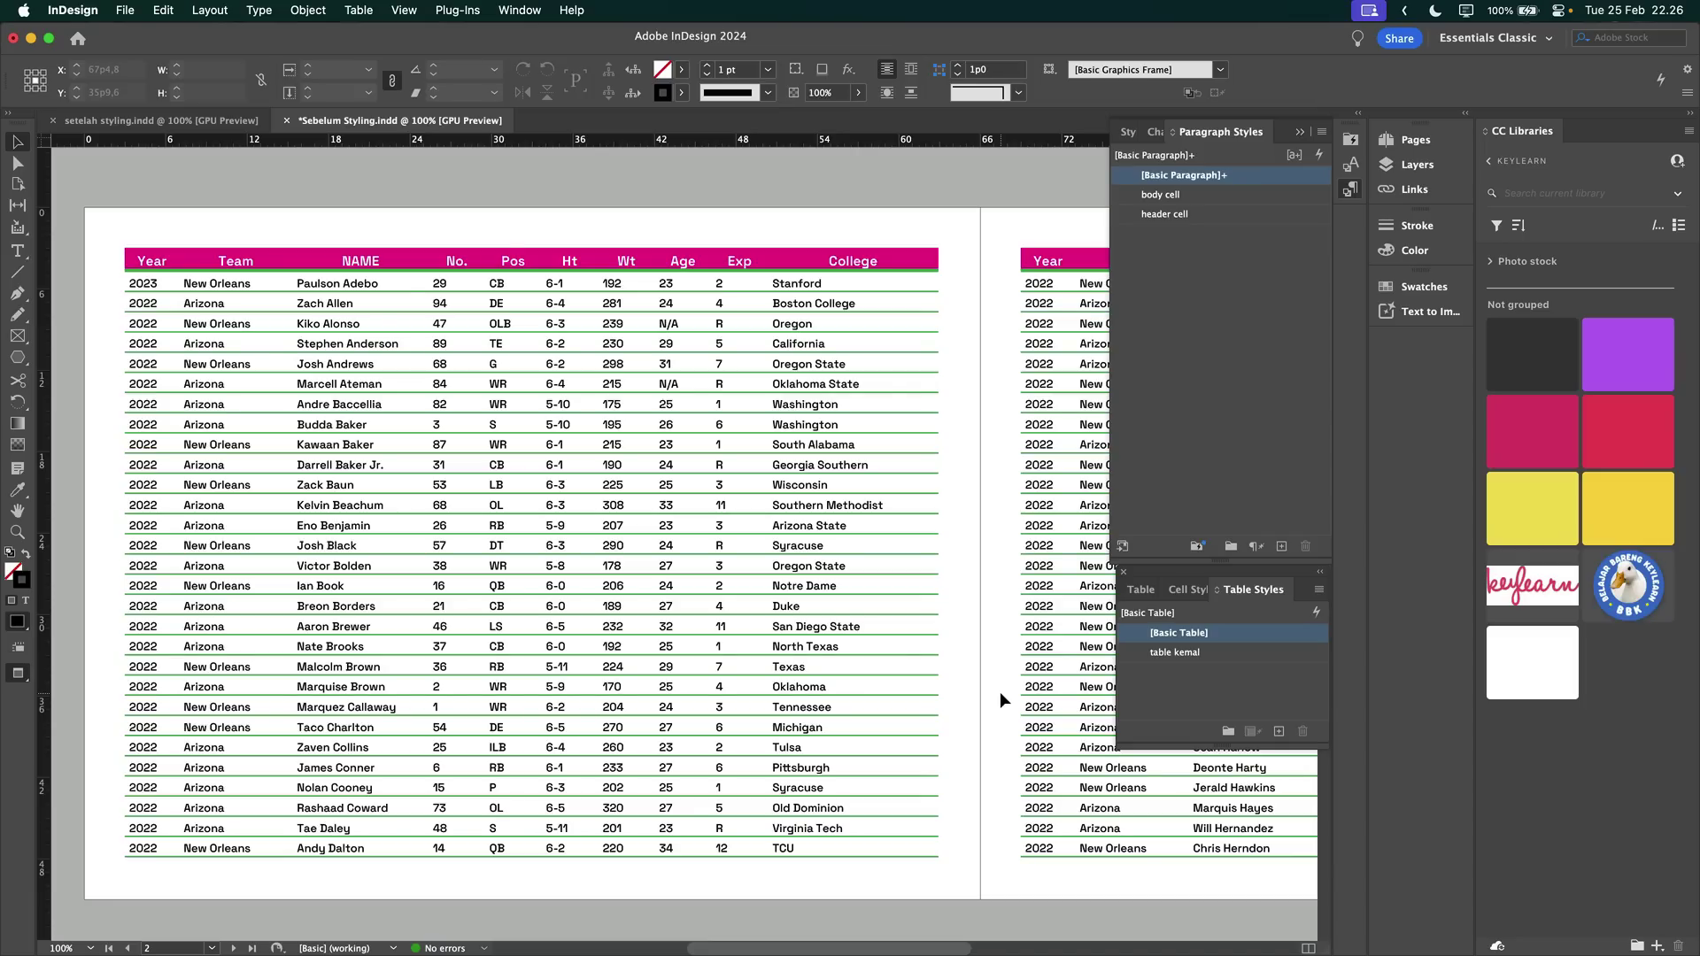
Edit the "table kemal" table style to fill every other row with [Black] at a 10% tint.
{"action": "double_click", "coordinate": [1225, 655]}
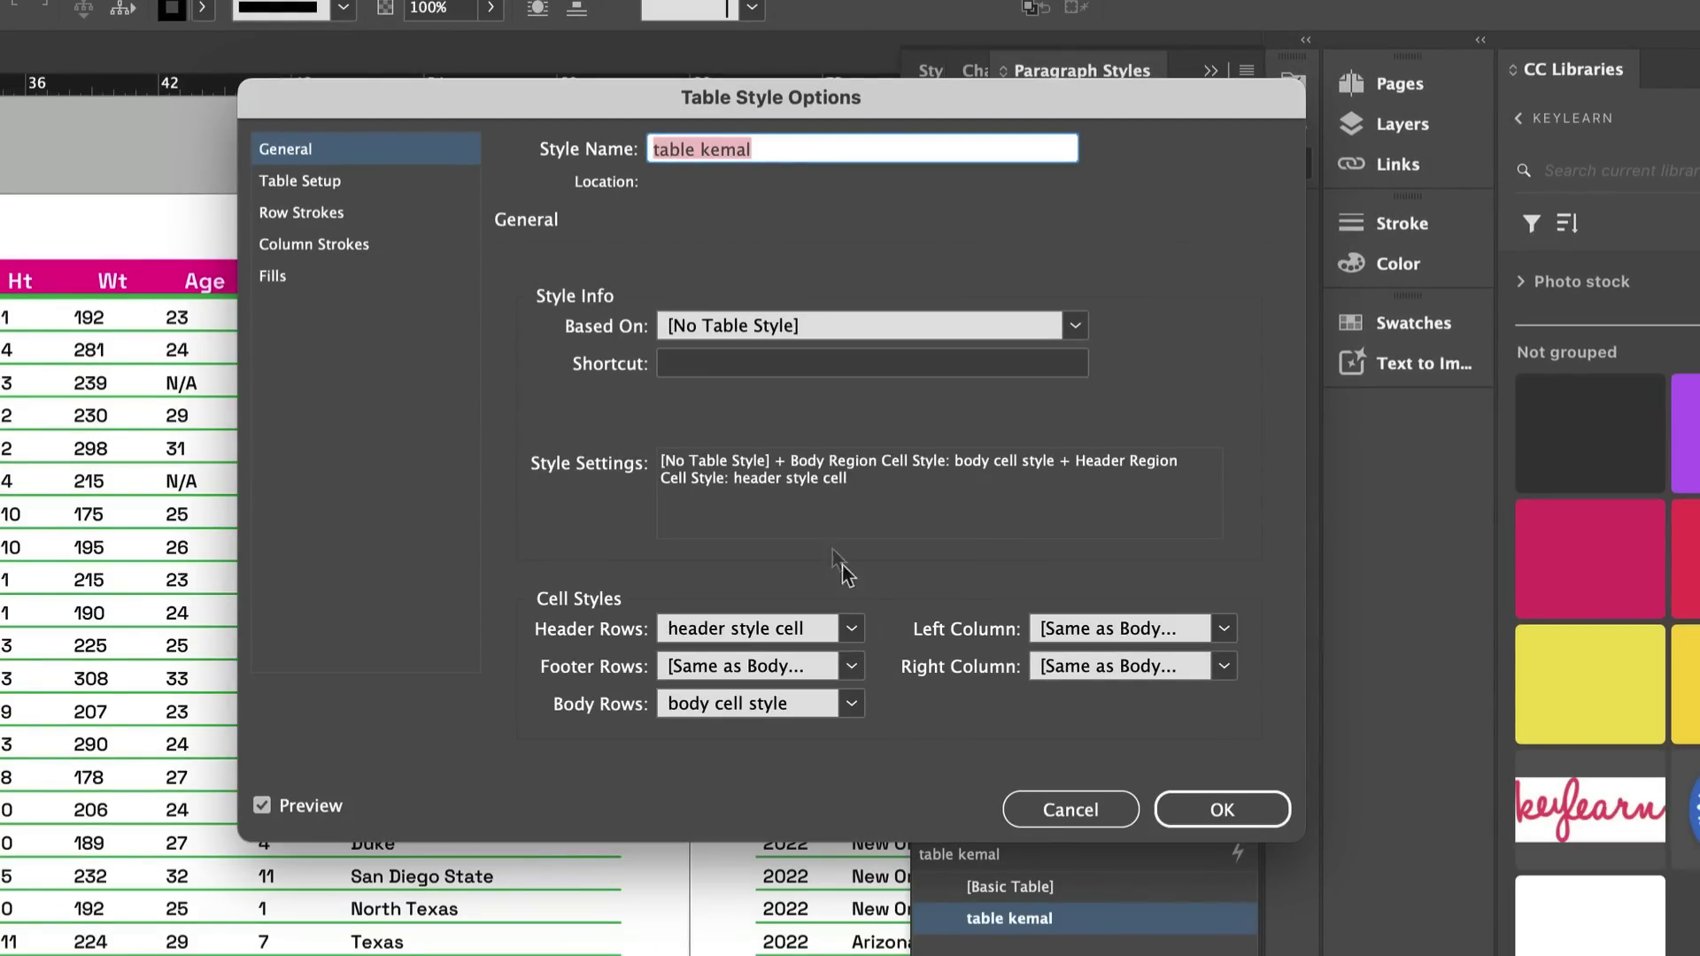
{"action": "left_click", "coordinate": [333, 279]}
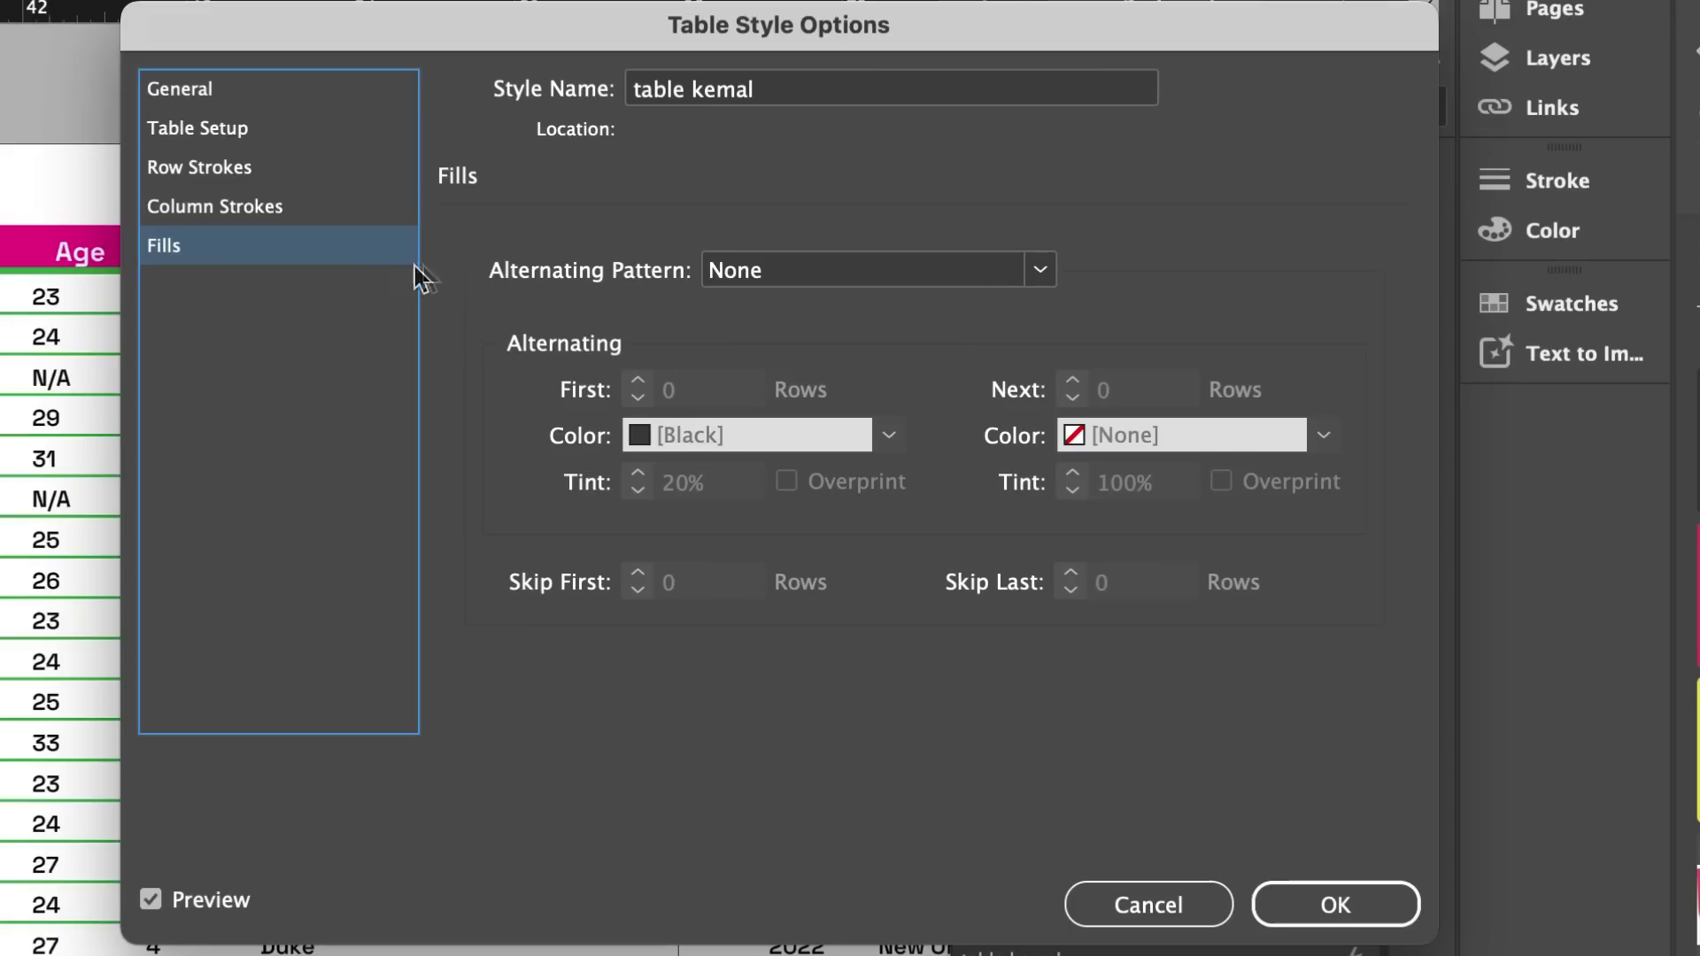
{"action": "left_click", "coordinate": [763, 271]}
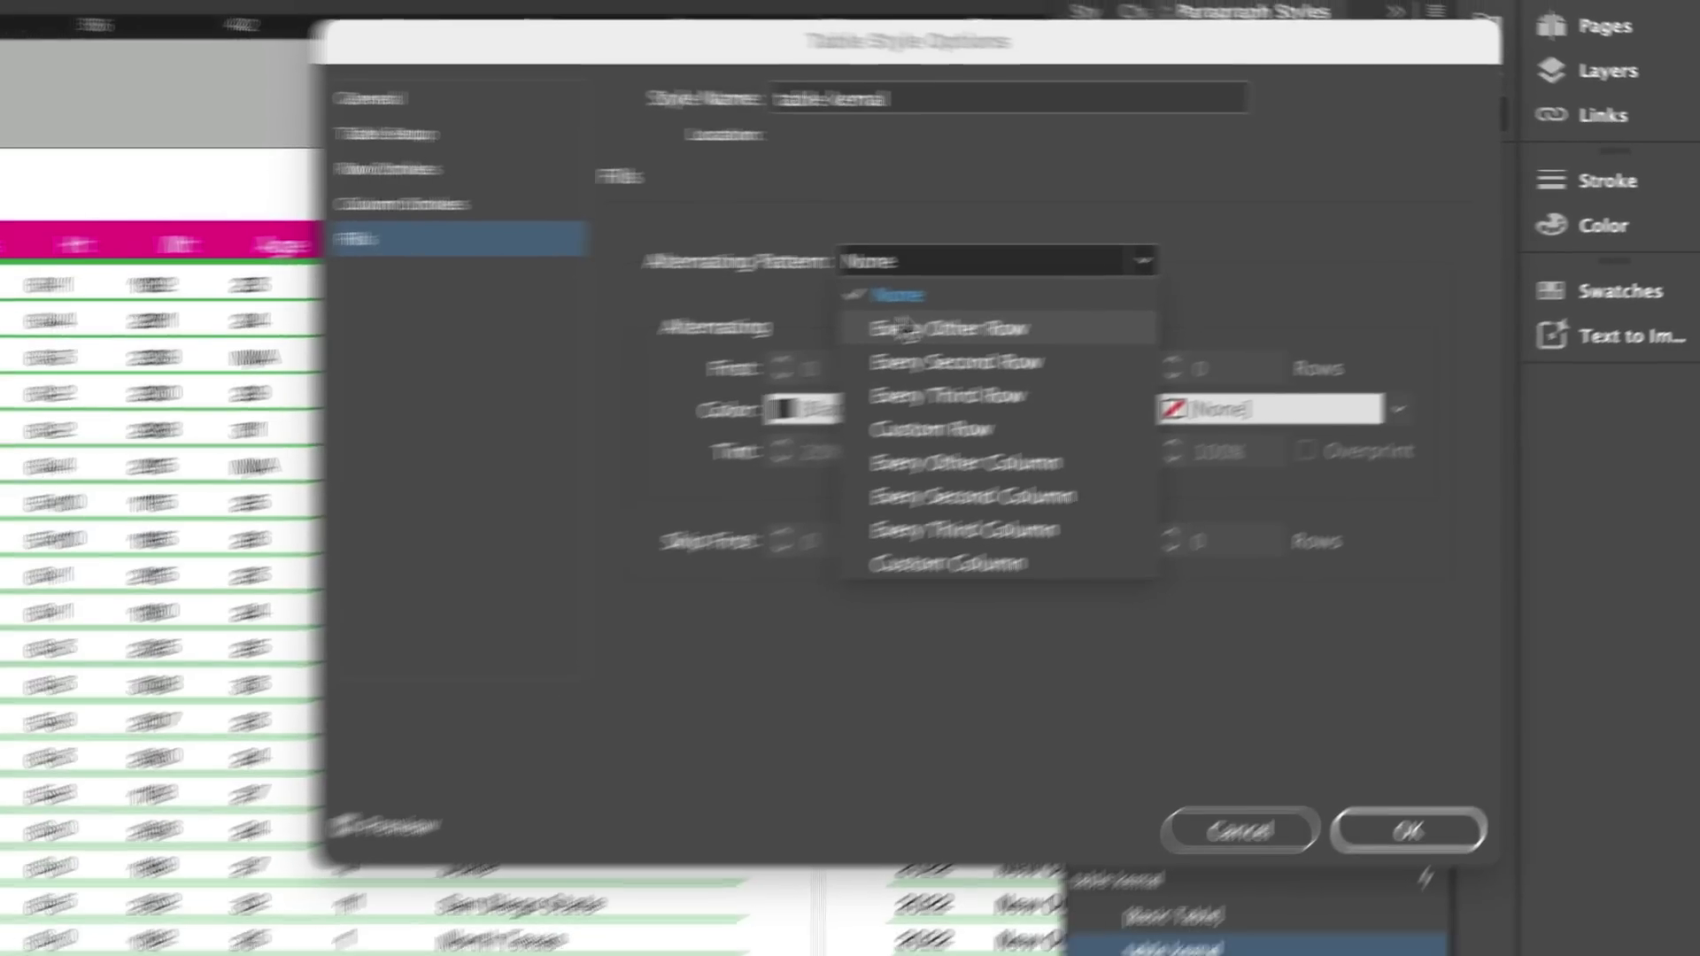
{"action": "left_click", "coordinate": [769, 334]}
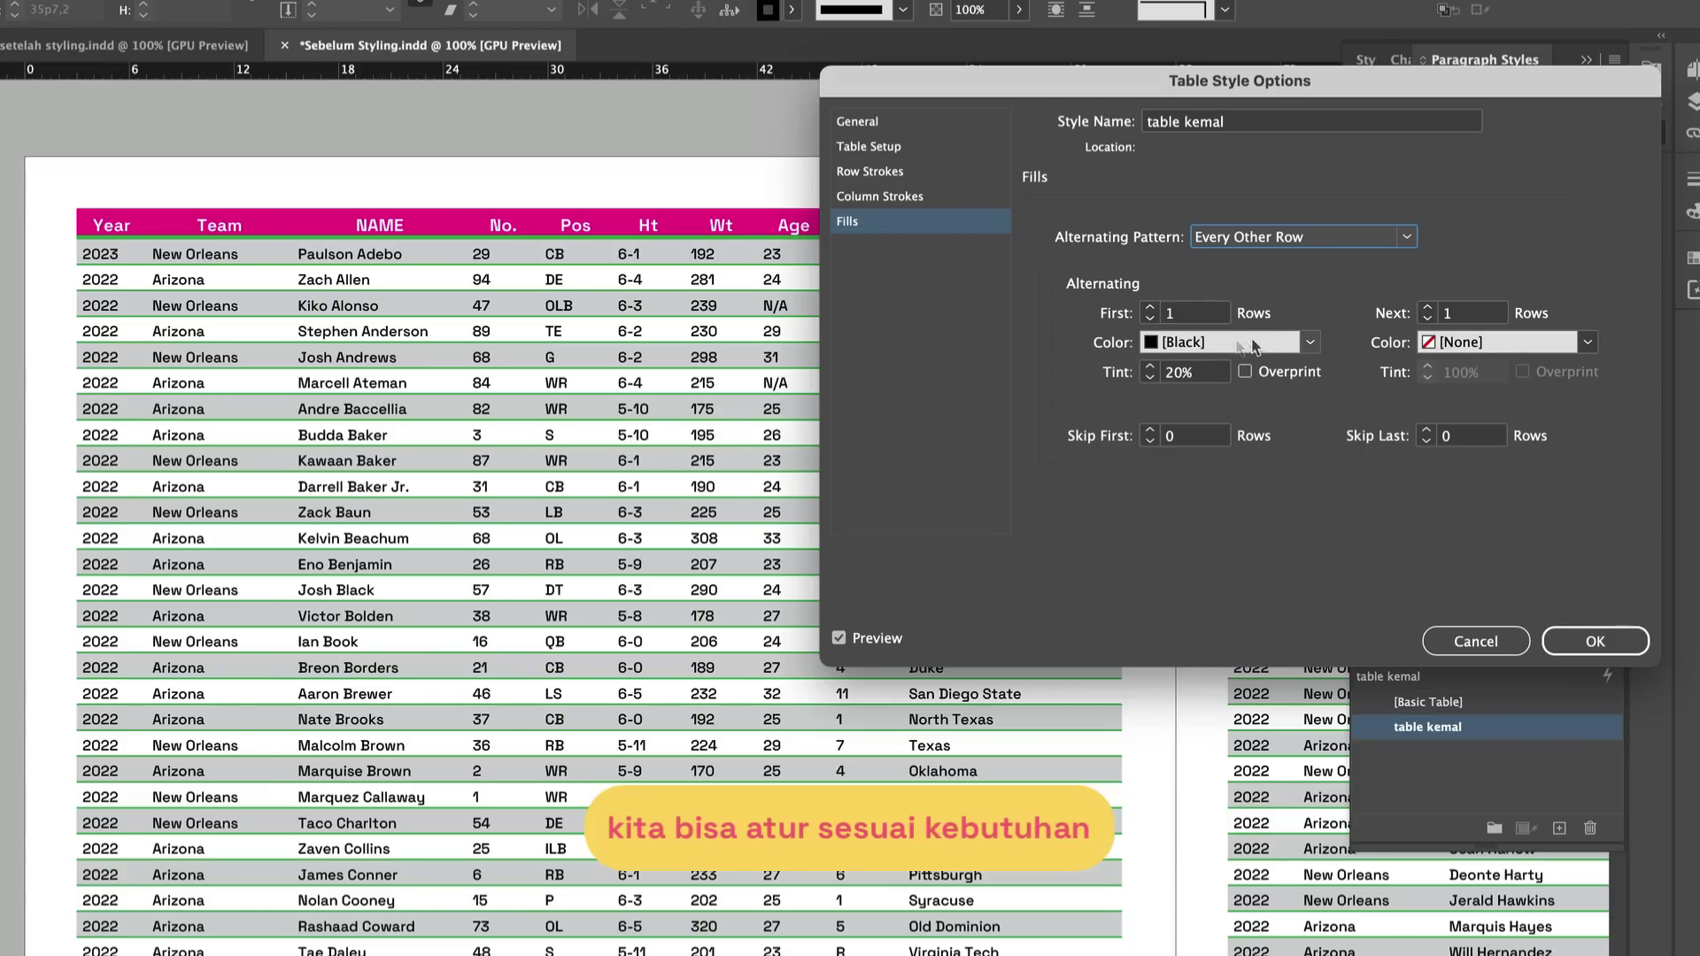
{"action": "left_click", "coordinate": [1154, 377]}
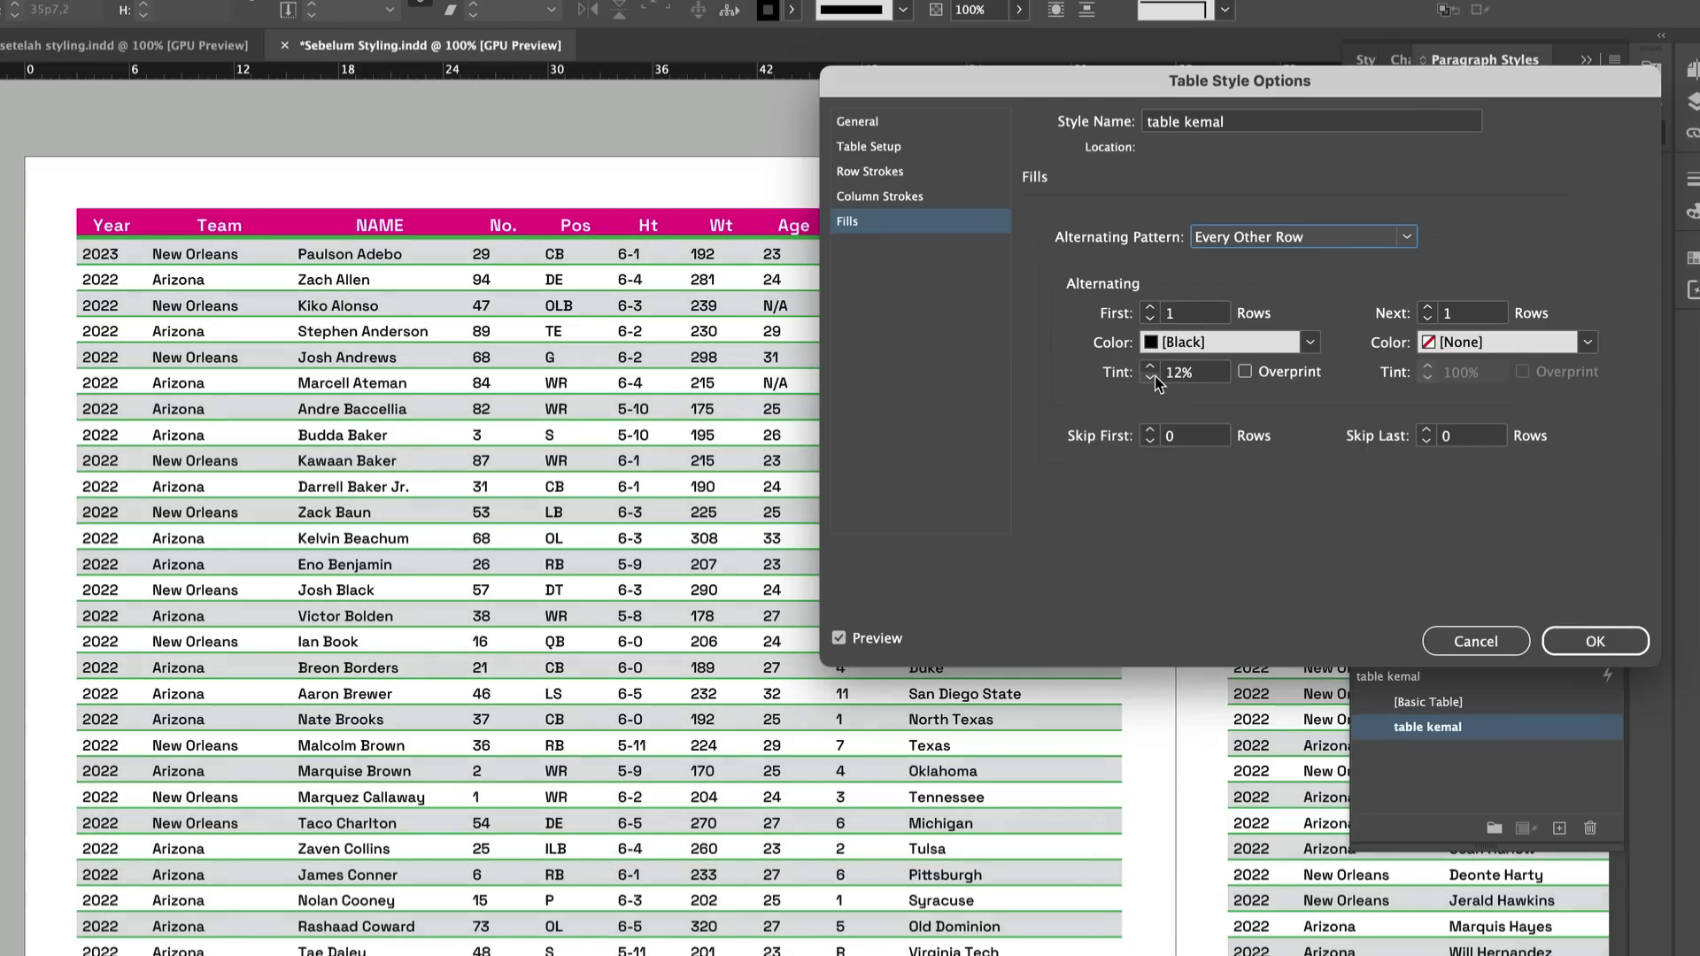
{"action": "left_click", "coordinate": [1152, 378]}
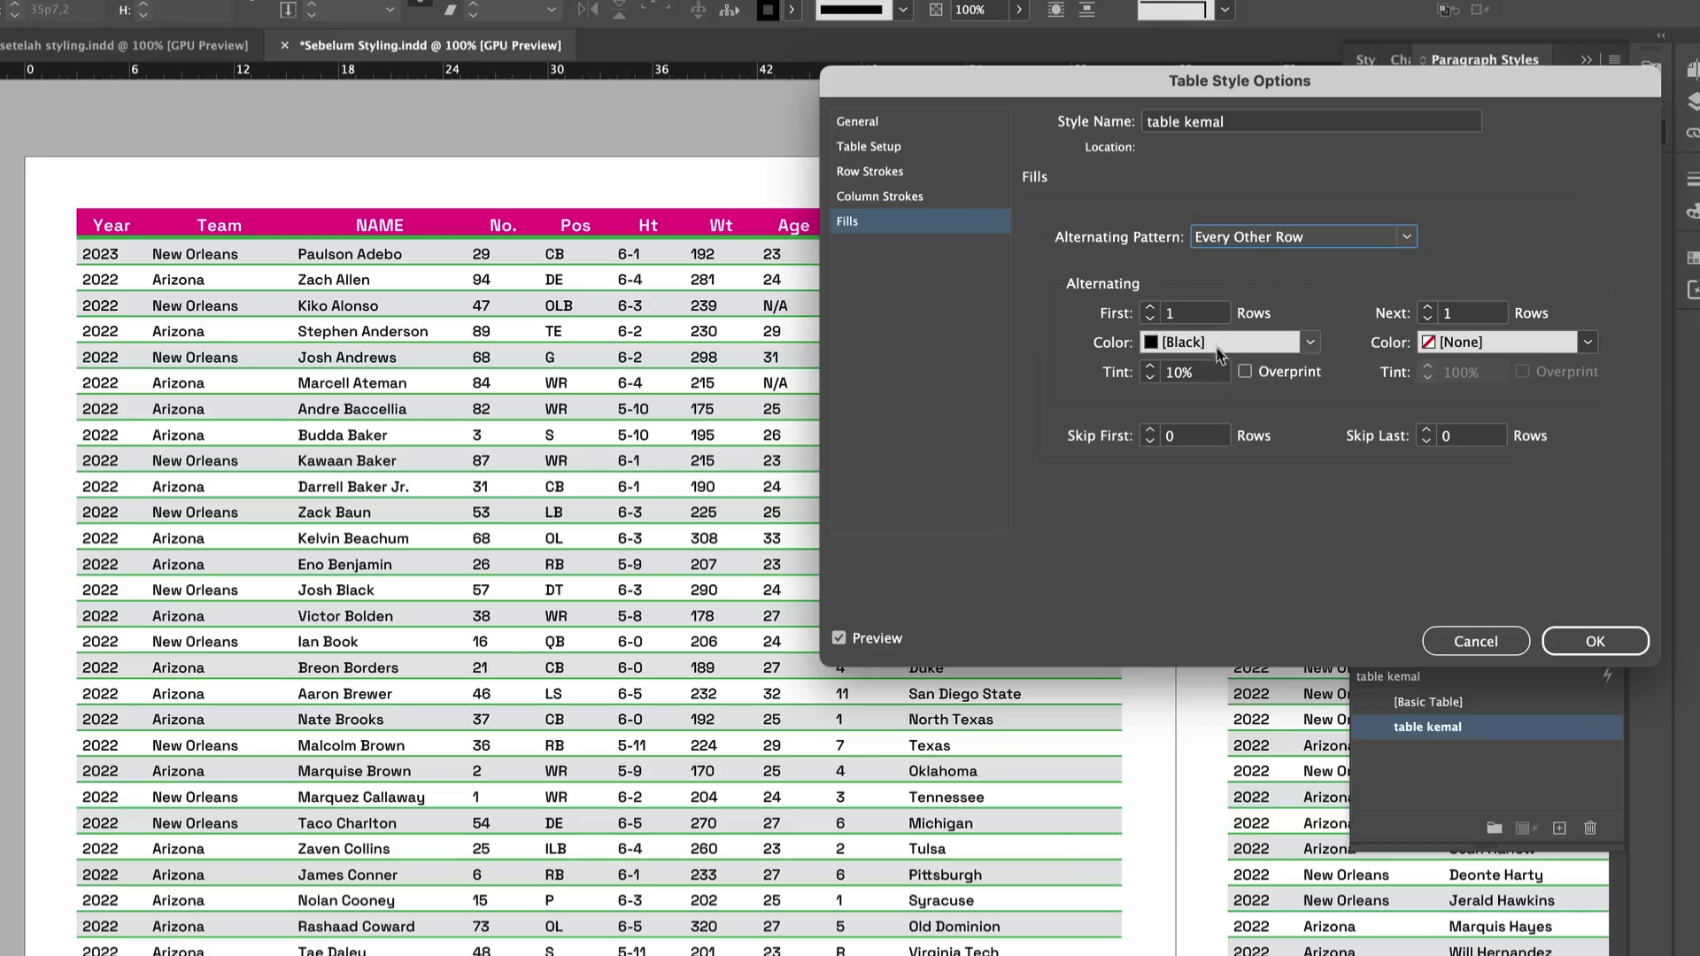
Try different alternating row counts, including 3 for the next rows, and return both counts to 1.
{"action": "left_click", "coordinate": [1150, 309]}
{"action": "left_click", "coordinate": [1150, 319]}
{"action": "left_click", "coordinate": [1150, 319]}
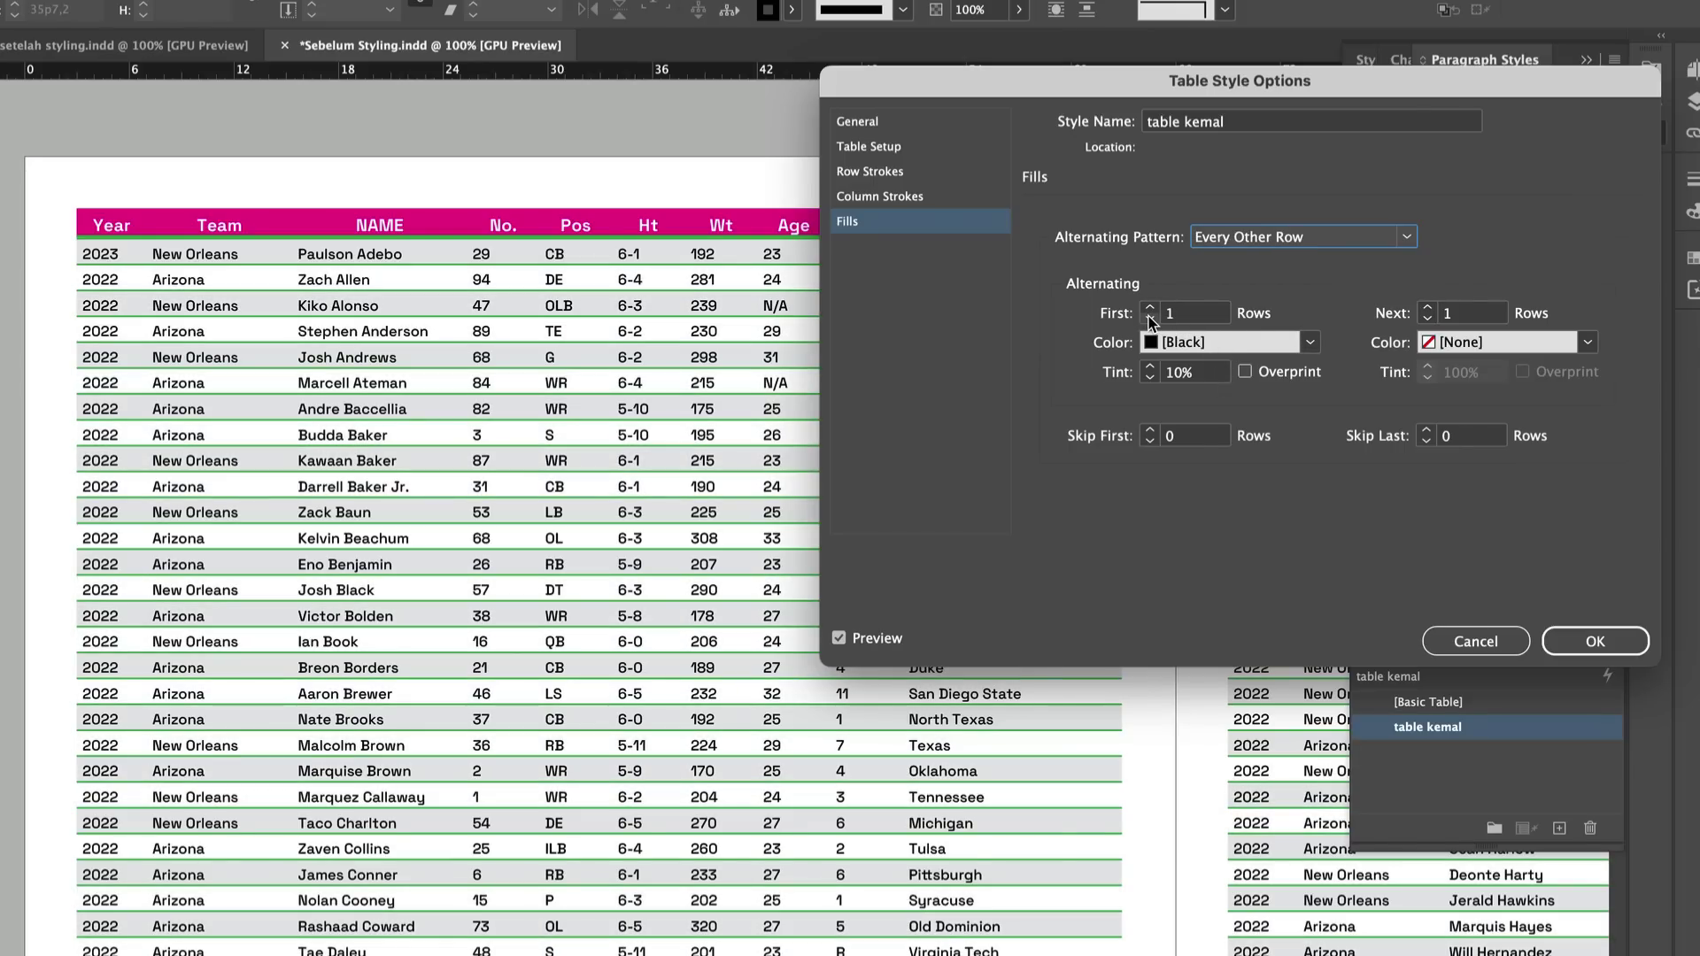
{"action": "left_click", "coordinate": [1427, 308]}
{"action": "left_click", "coordinate": [1427, 308]}
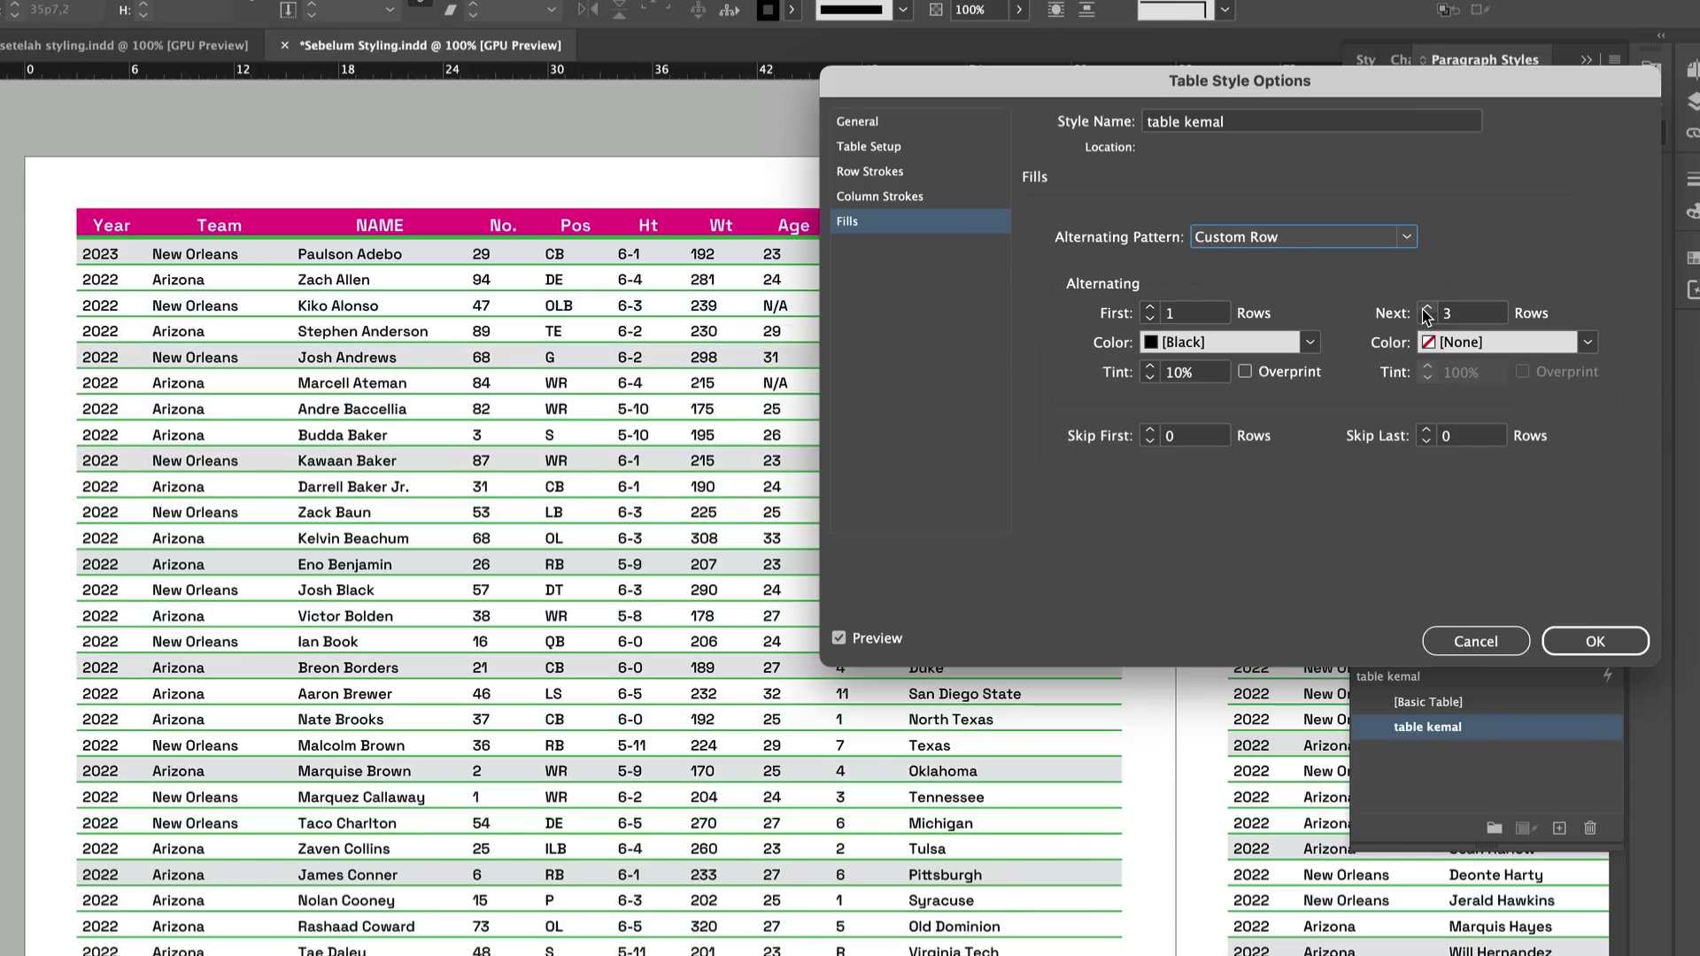
{"action": "left_click", "coordinate": [1427, 320]}
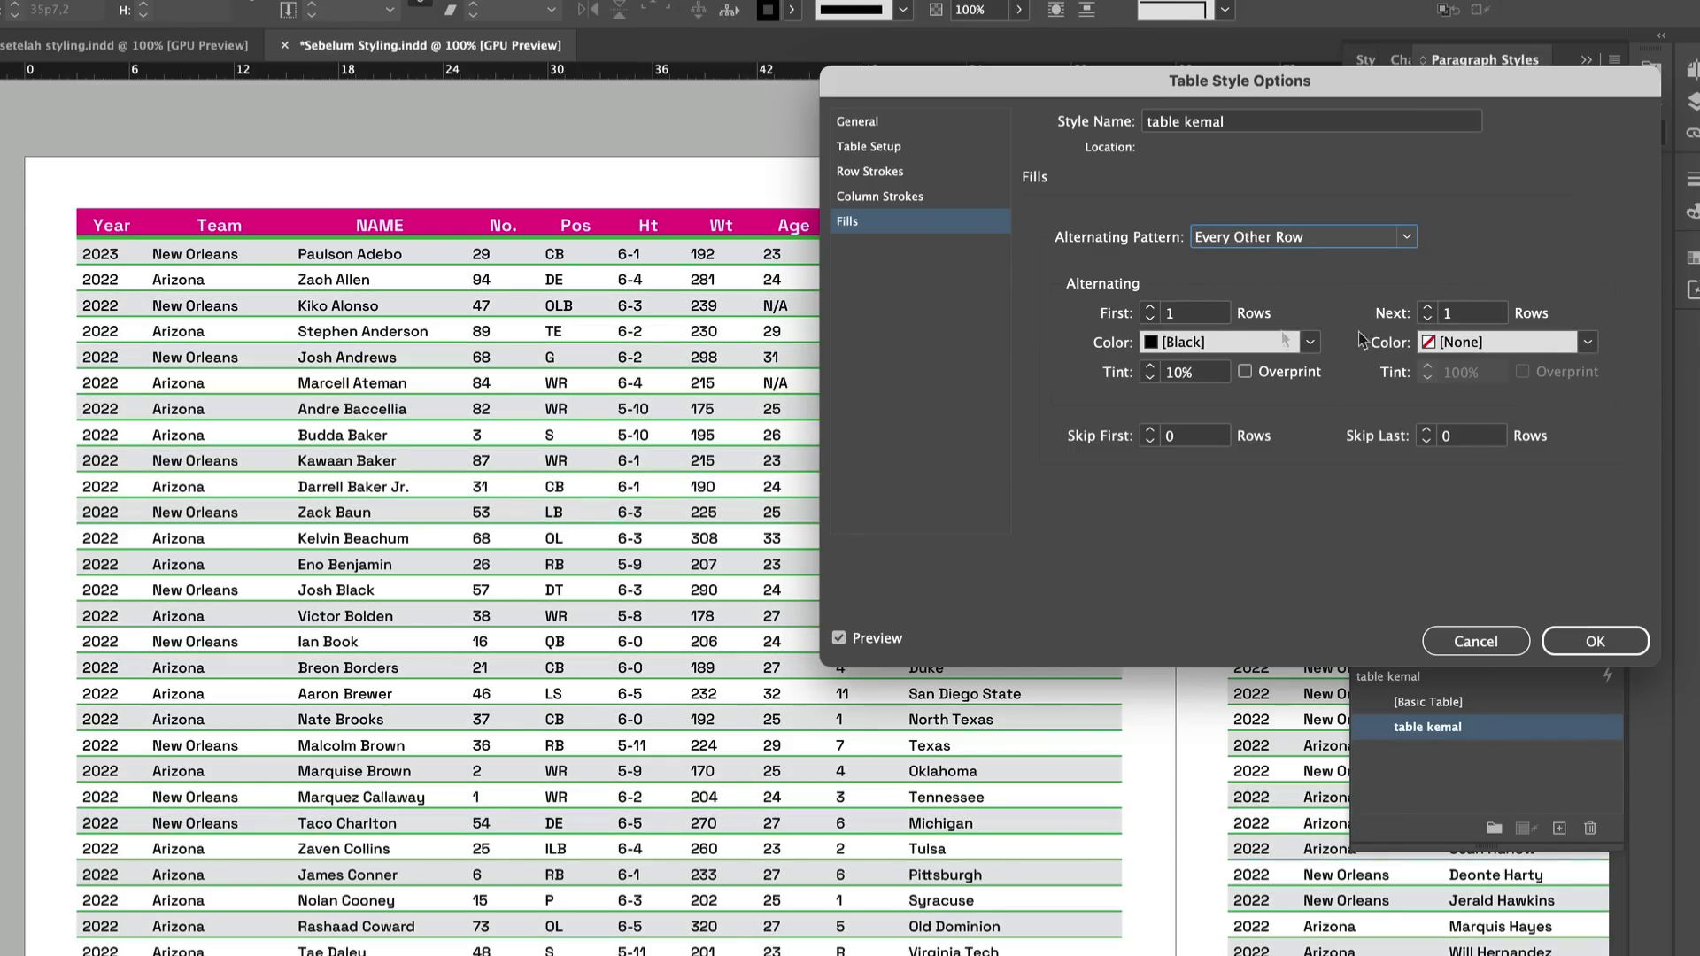
Try a cyan C=100 M=0 Y=0 K=0 fill at 5% tint on the next rows, and restore their color to [None].
{"action": "left_click", "coordinate": [1468, 349]}
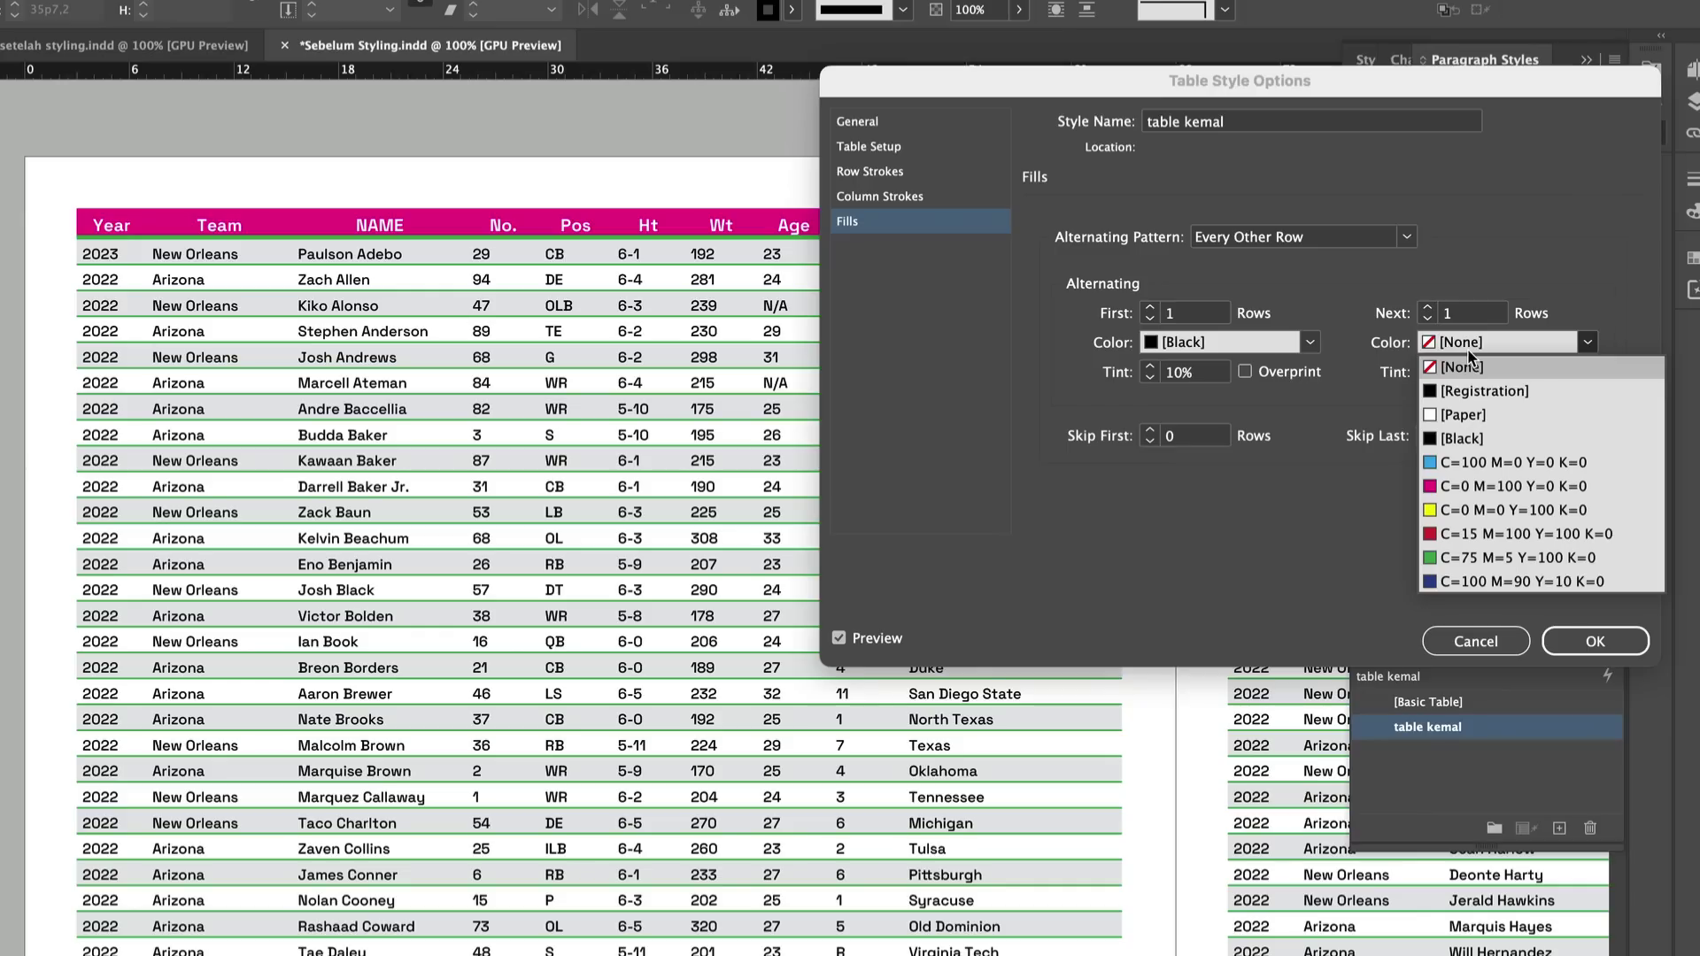
{"action": "left_click", "coordinate": [1459, 459]}
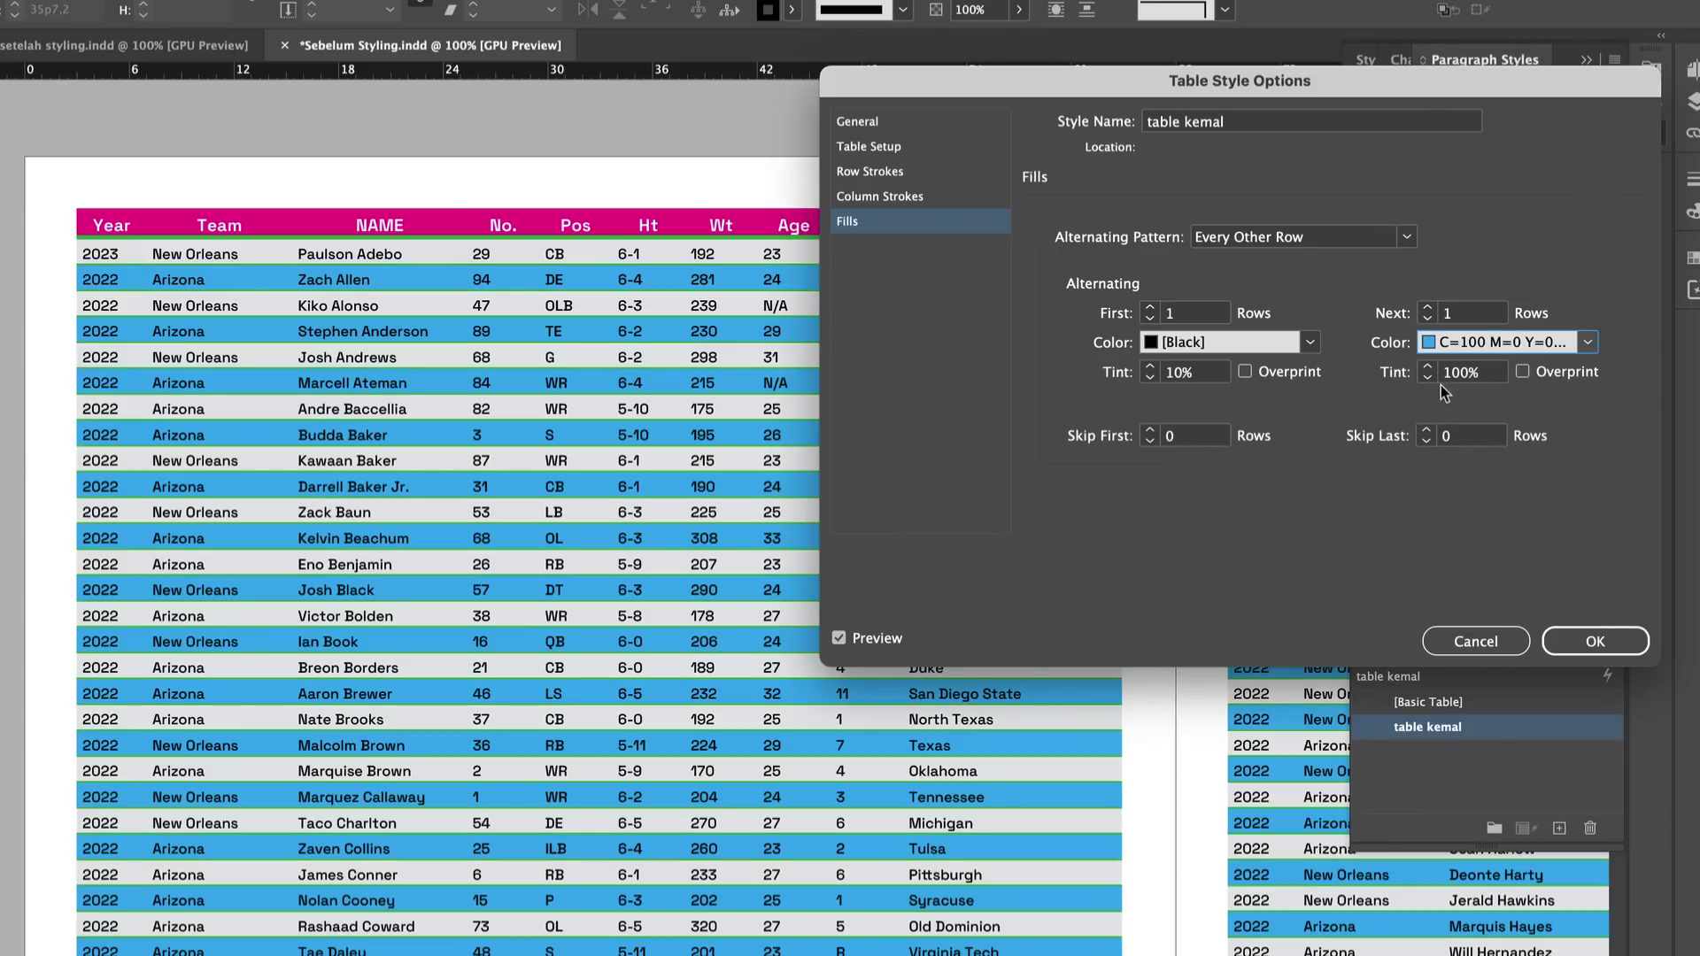
{"action": "left_click", "coordinate": [1489, 379]}
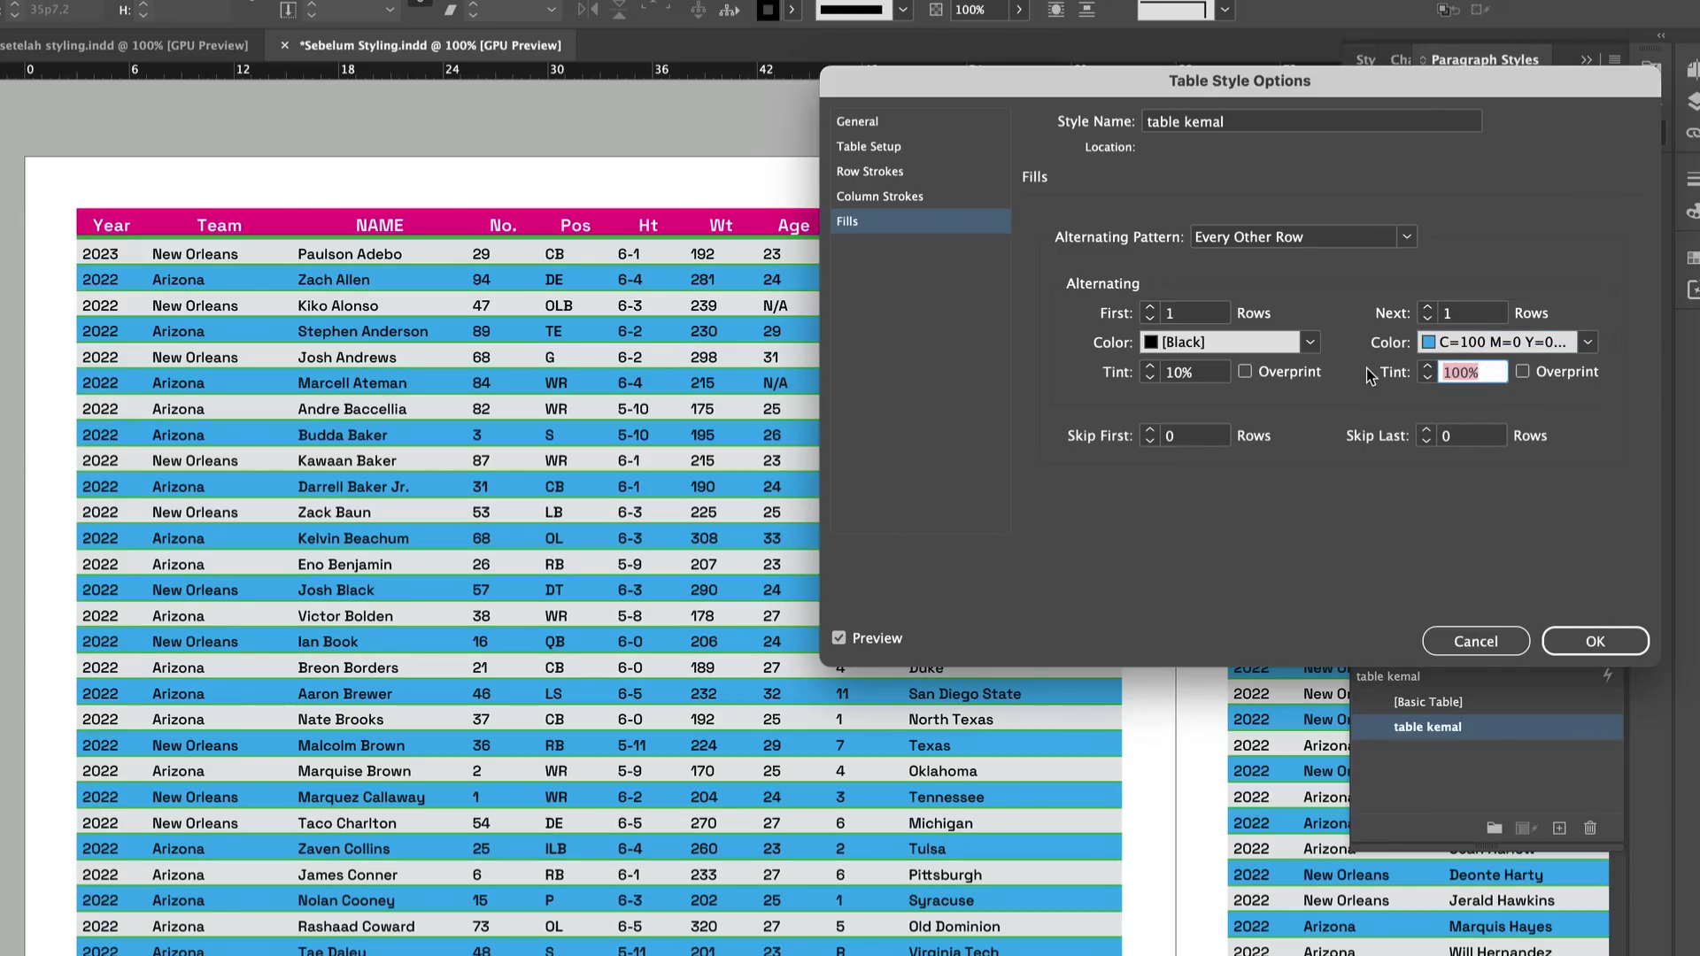
{"action": "left_click", "coordinate": [1464, 433]}
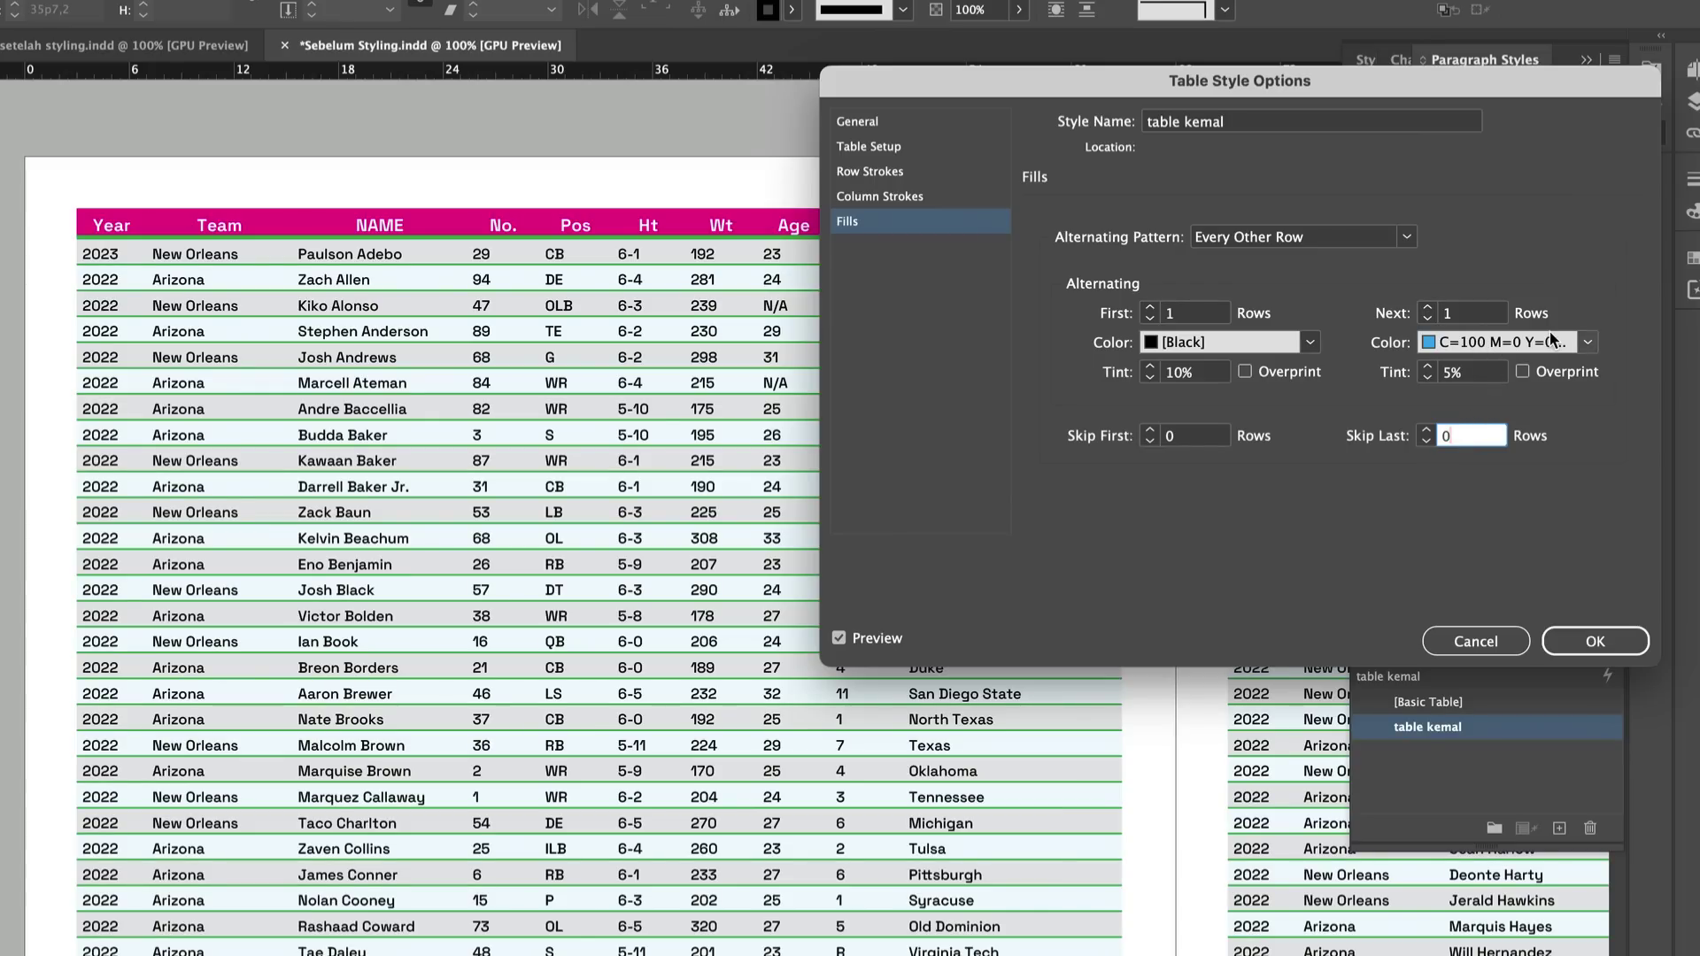
{"action": "left_click", "coordinate": [1550, 335]}
{"action": "left_click", "coordinate": [1494, 366]}
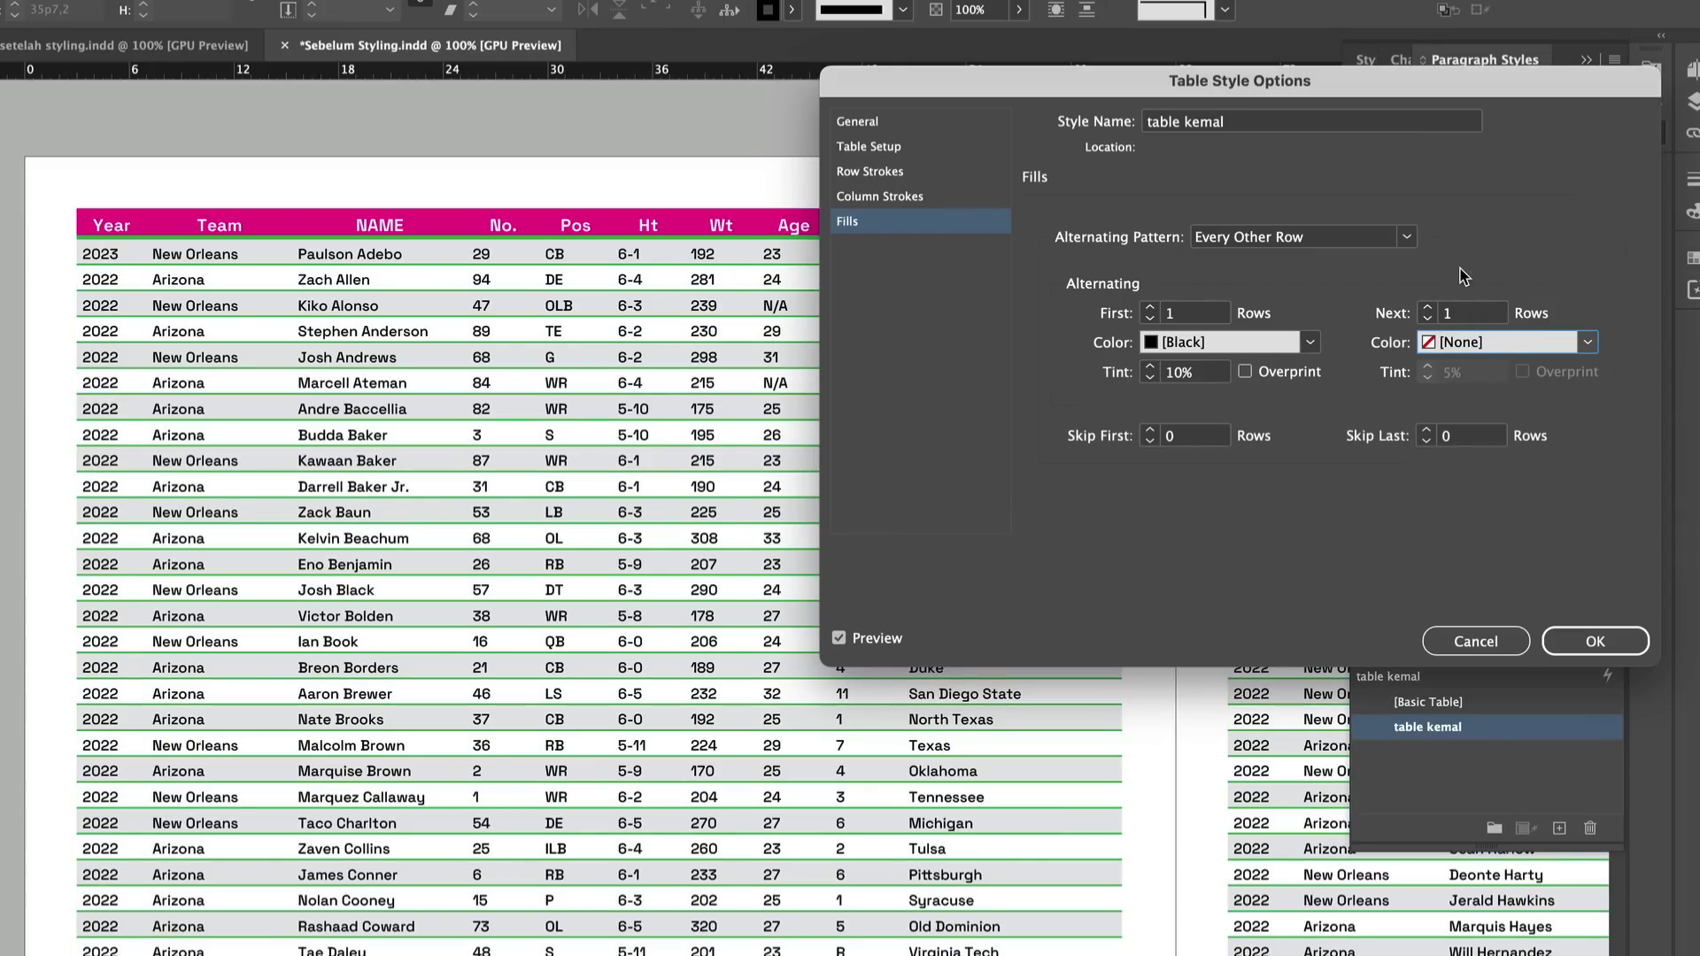
Save the alternating fill settings in the "table kemal" table style.
{"action": "left_click", "coordinate": [1583, 643]}
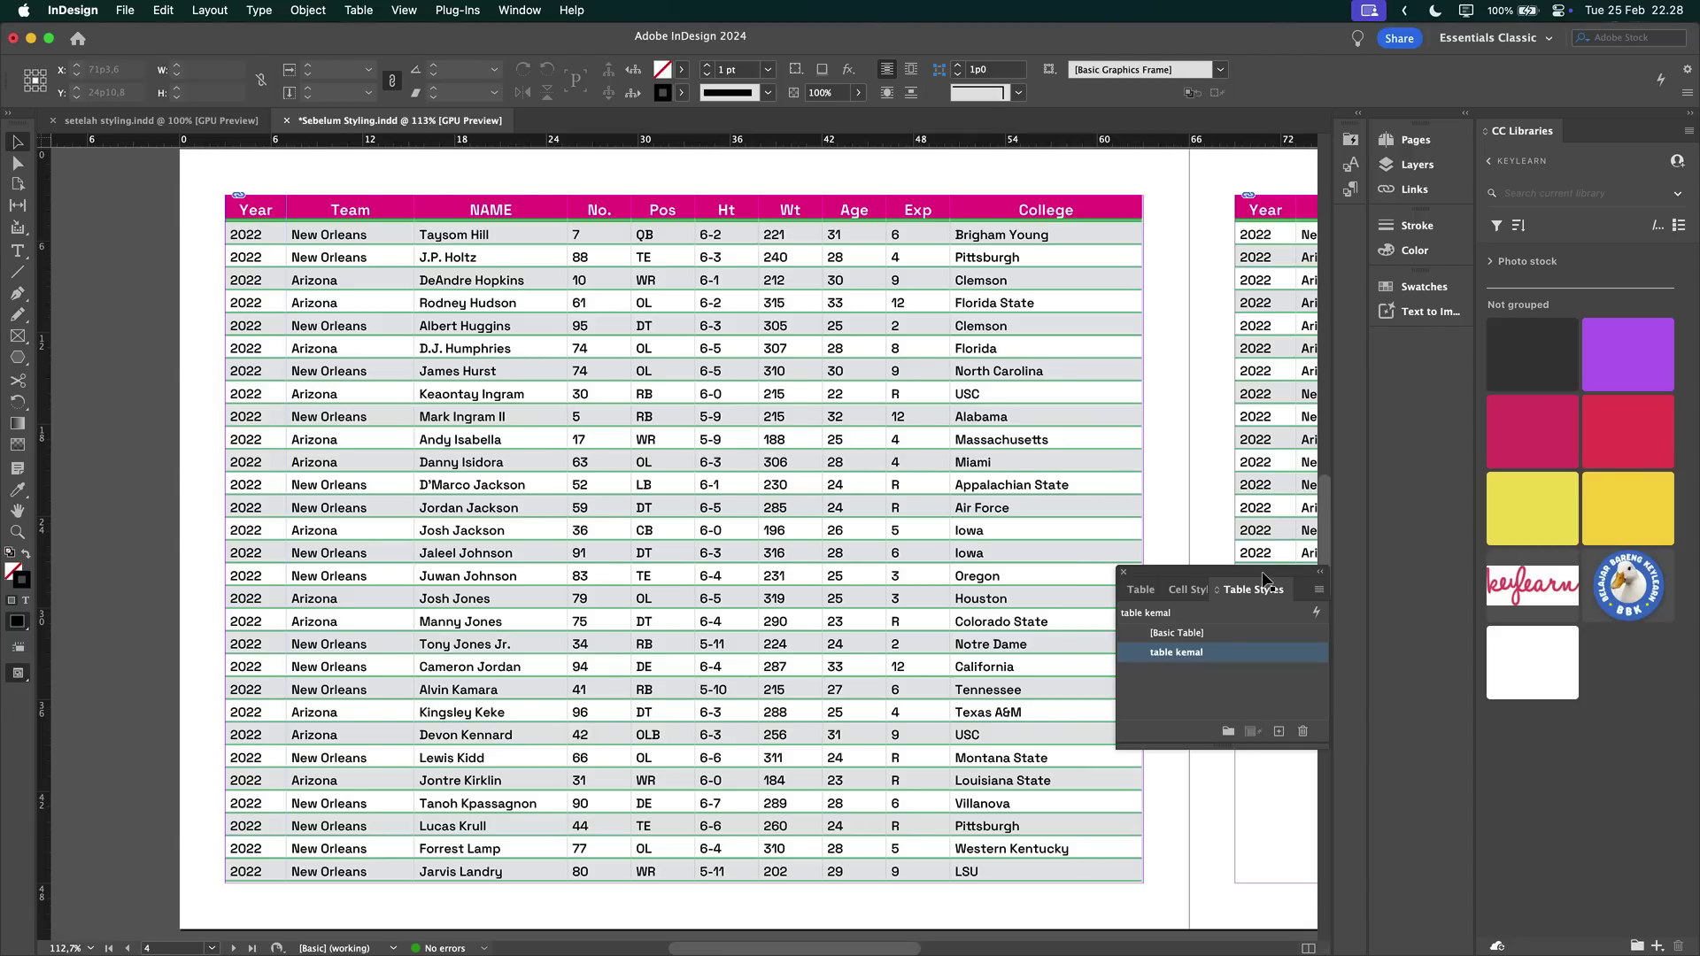
Start placing Simple Data.xlsx on the blank page 6 with its import options shown.
{"action": "scroll", "coordinate": [820, 462], "scroll_direction": "down", "scroll_amount": 10}
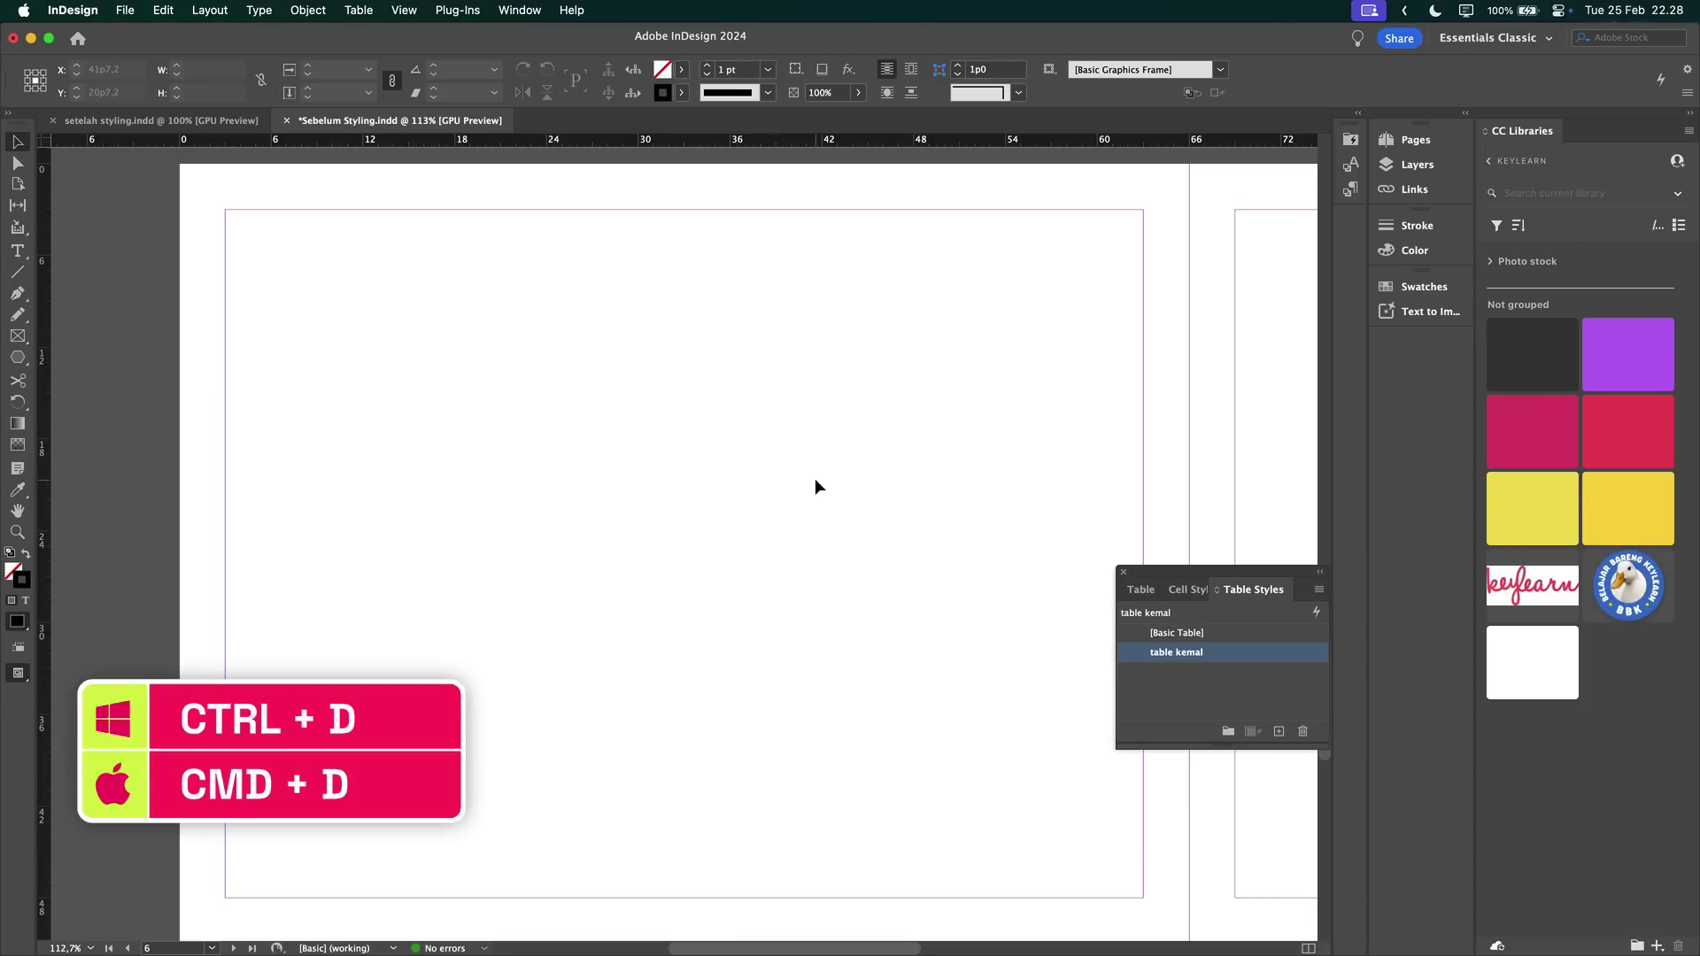
{"action": "key", "text": "super+d"}
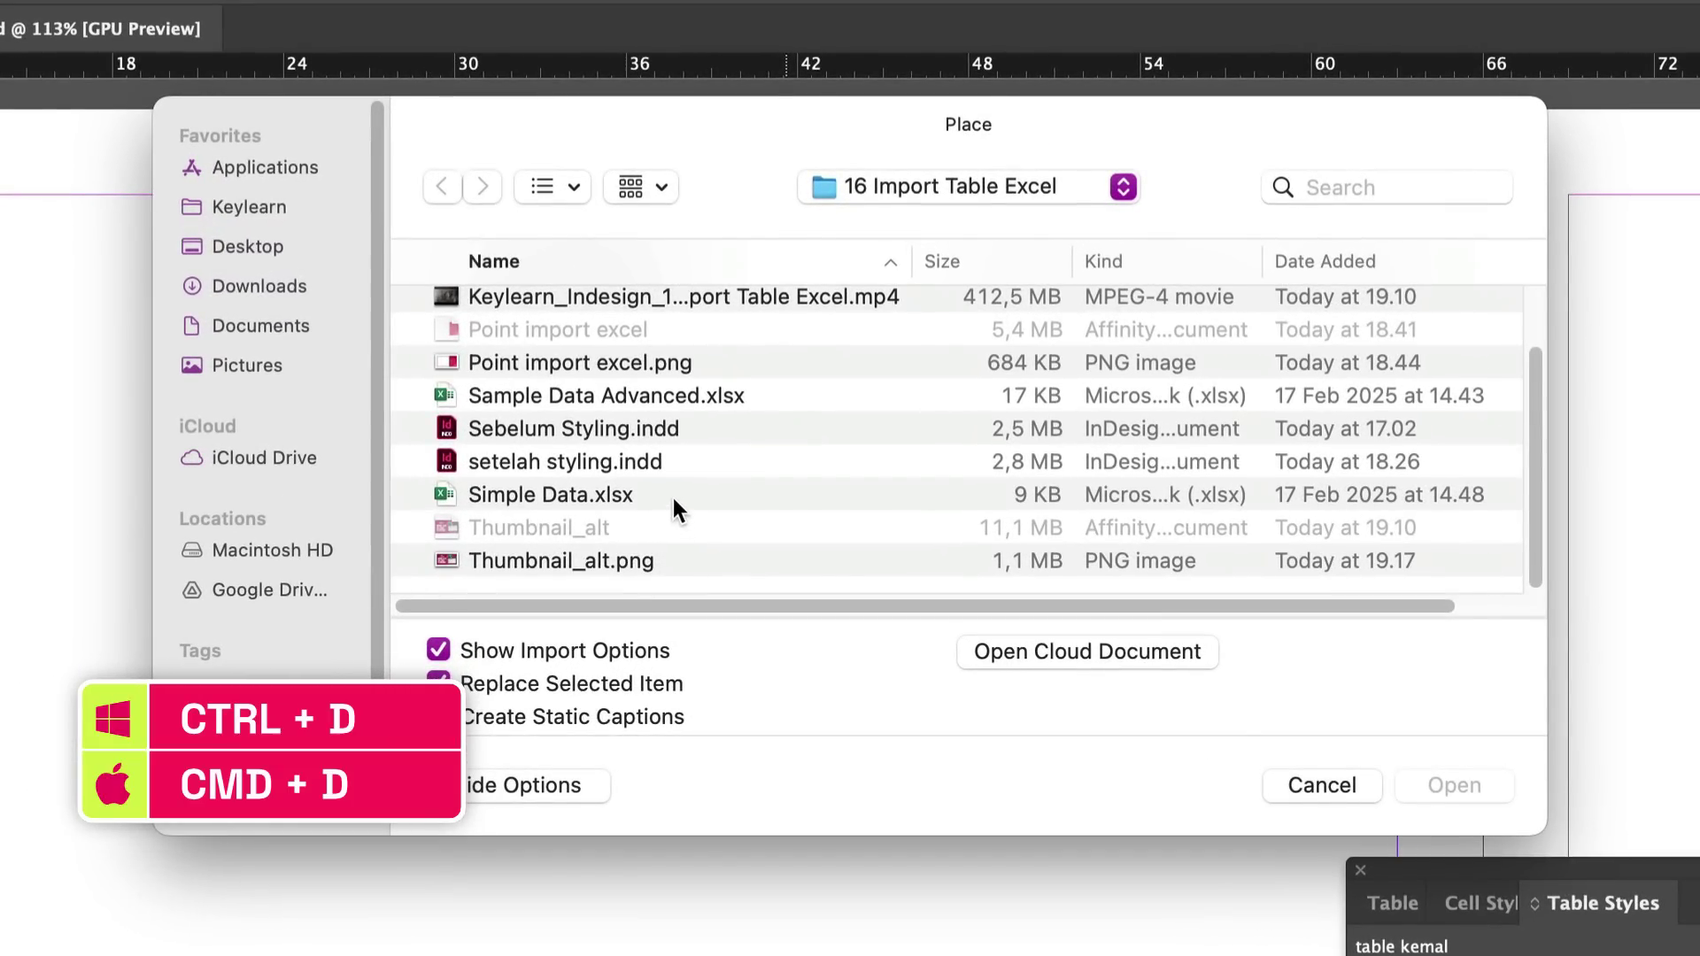
{"action": "left_click", "coordinate": [680, 488]}
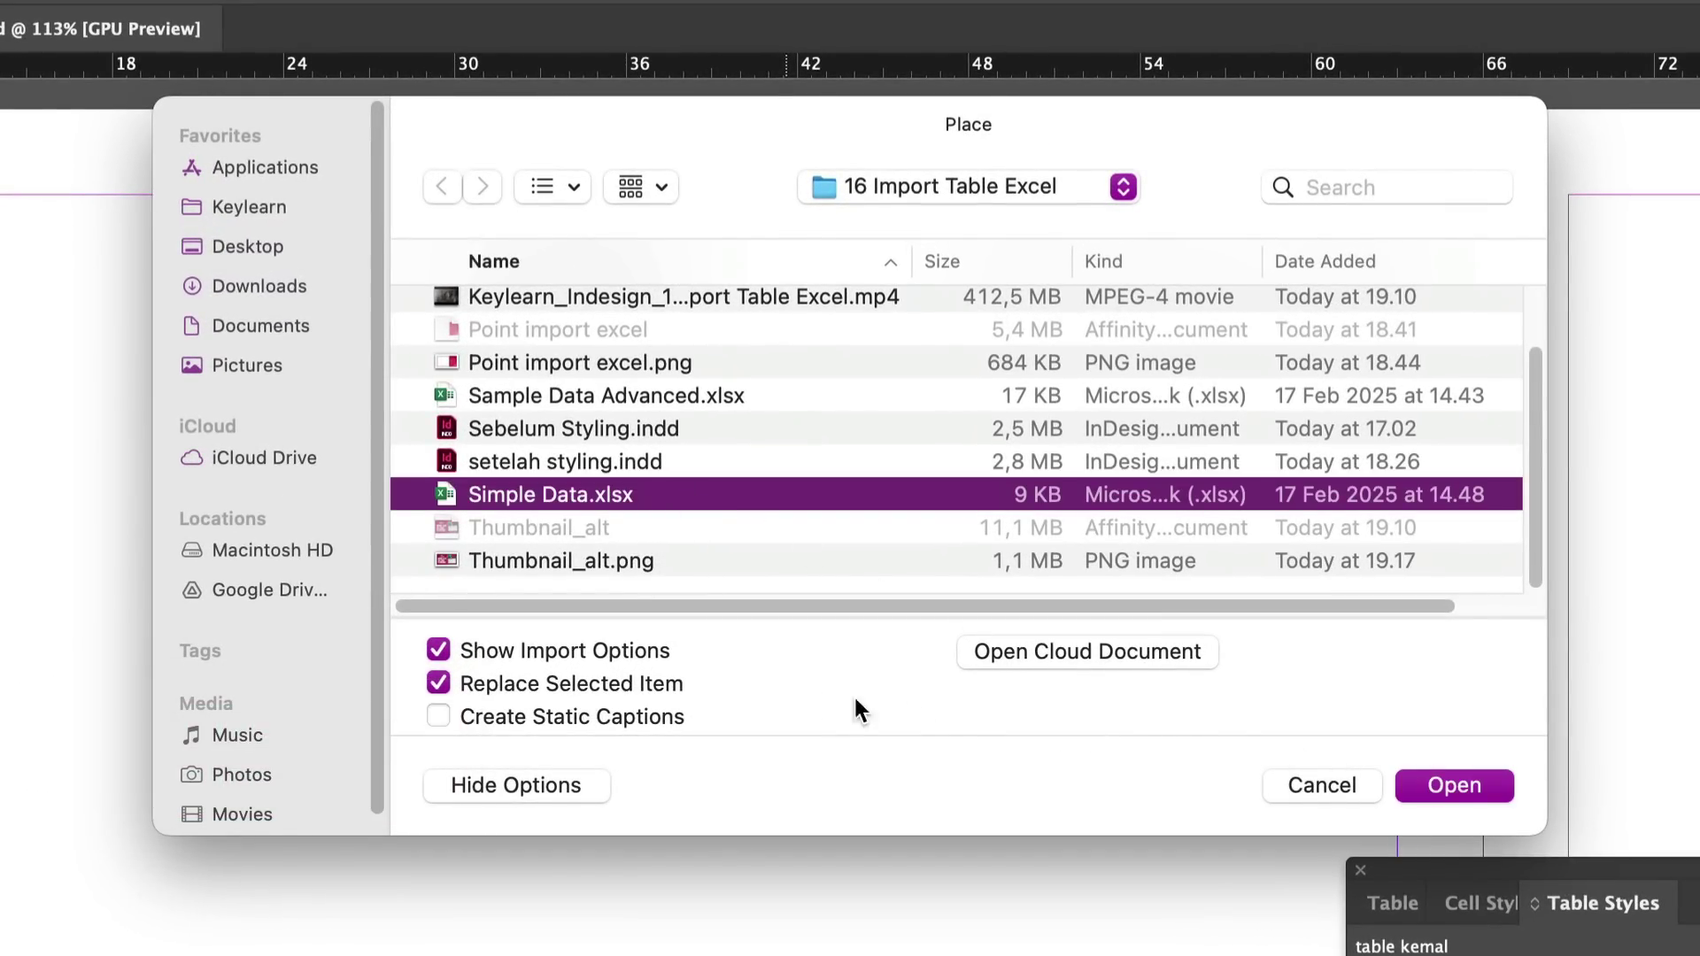
{"action": "left_click", "coordinate": [1452, 785]}
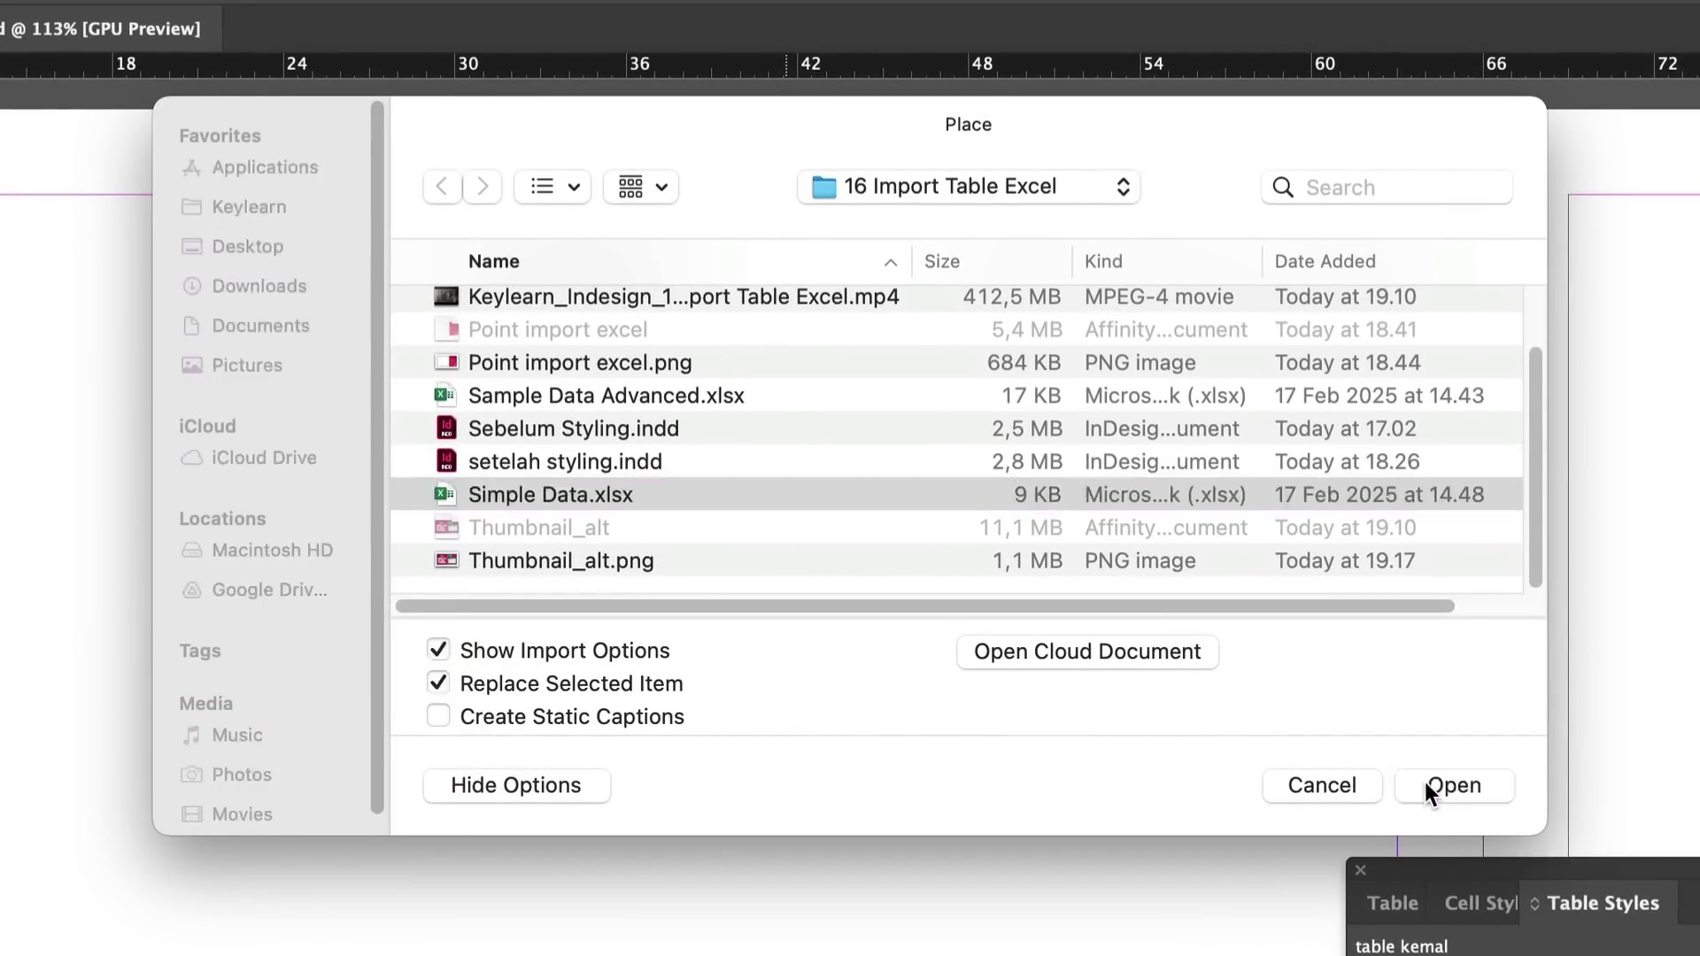
Use the "table kemal" table style for the Simple Data.xlsx import and accept the import options.
{"action": "left_click_drag", "start_coordinate": [160, 478], "coordinate": [653, 262]}
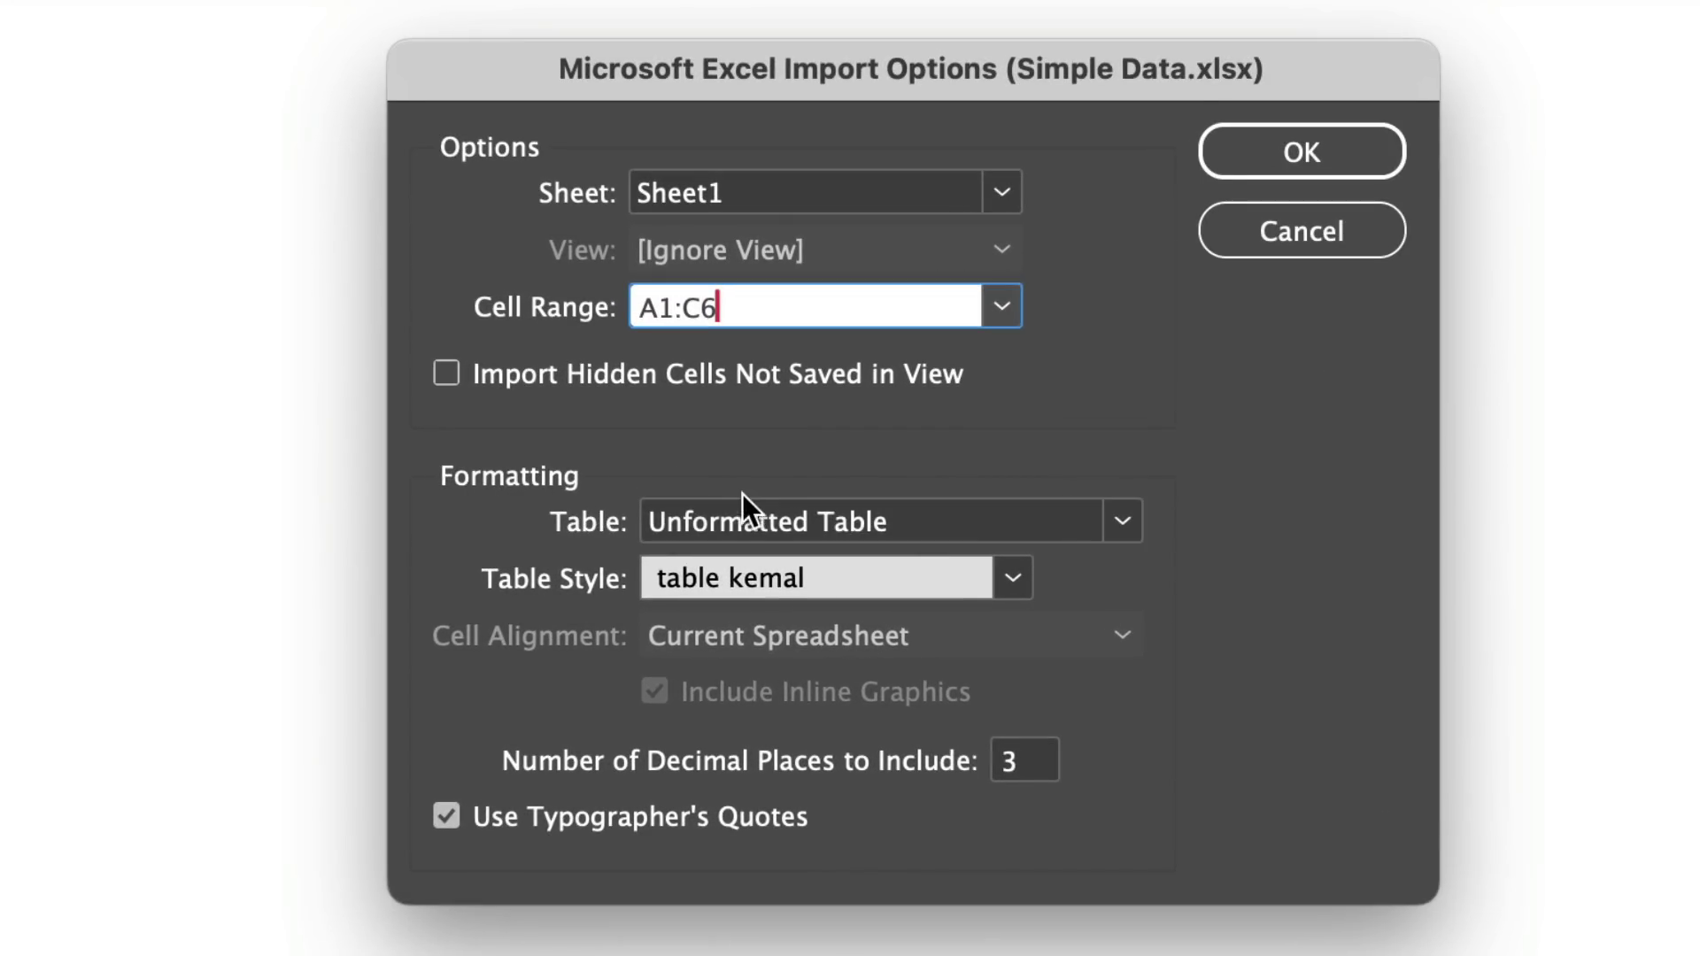
{"action": "left_click", "coordinate": [1013, 580]}
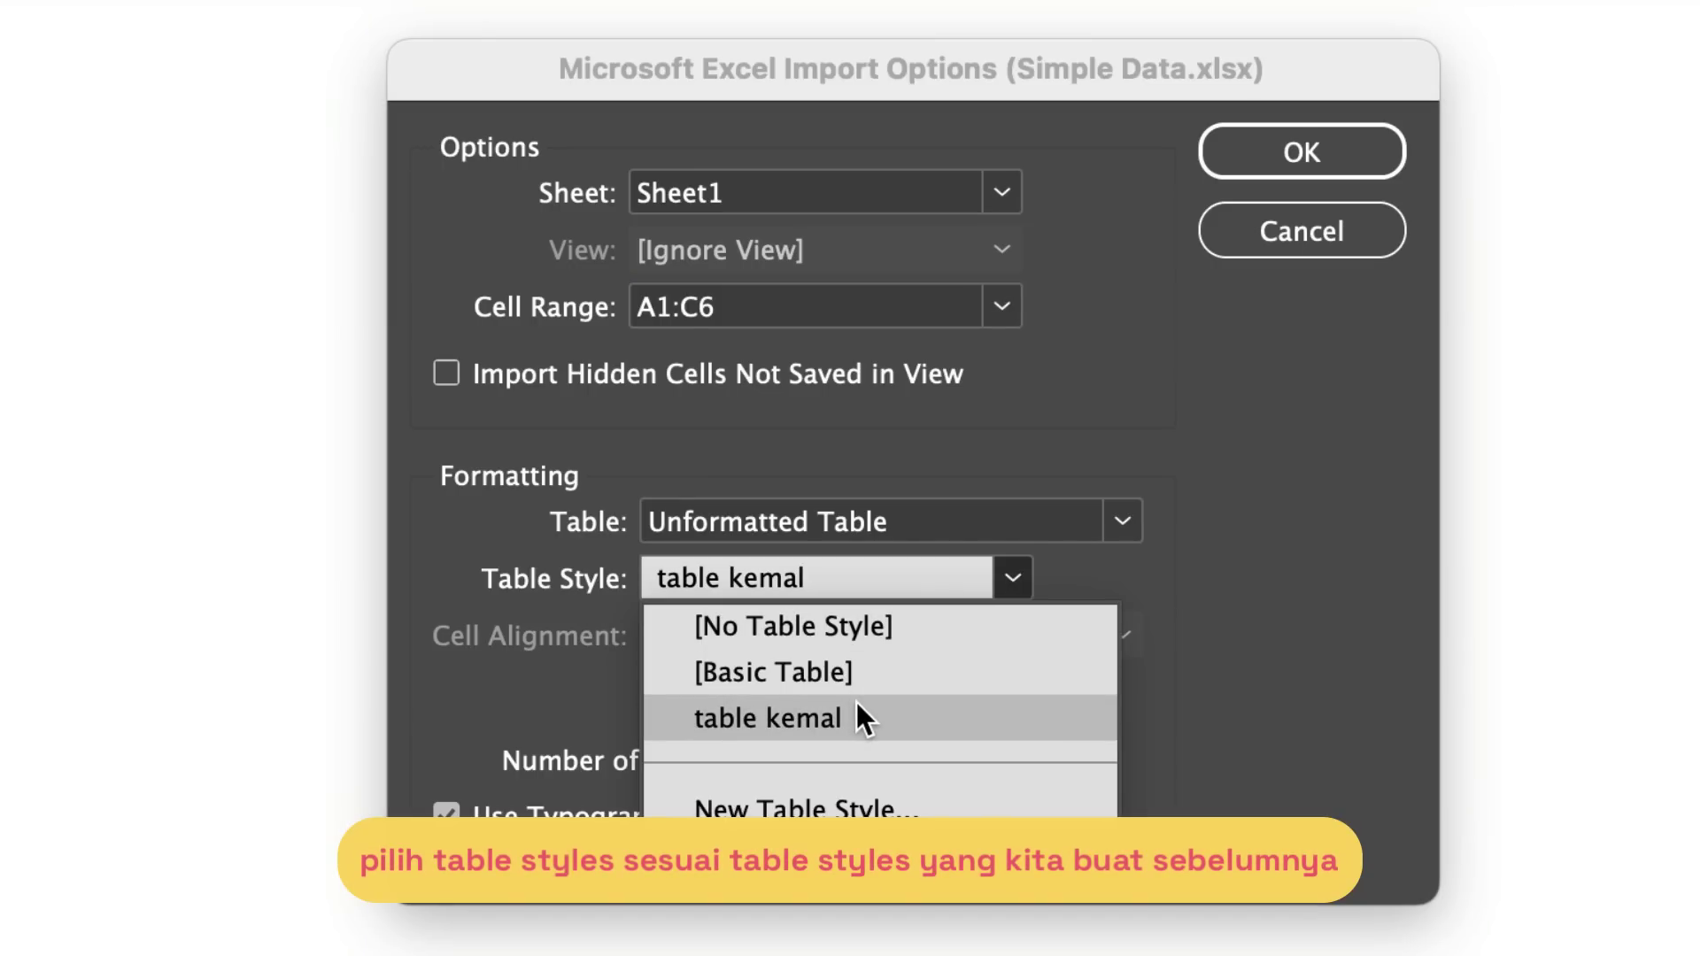
{"action": "left_click", "coordinate": [1175, 630]}
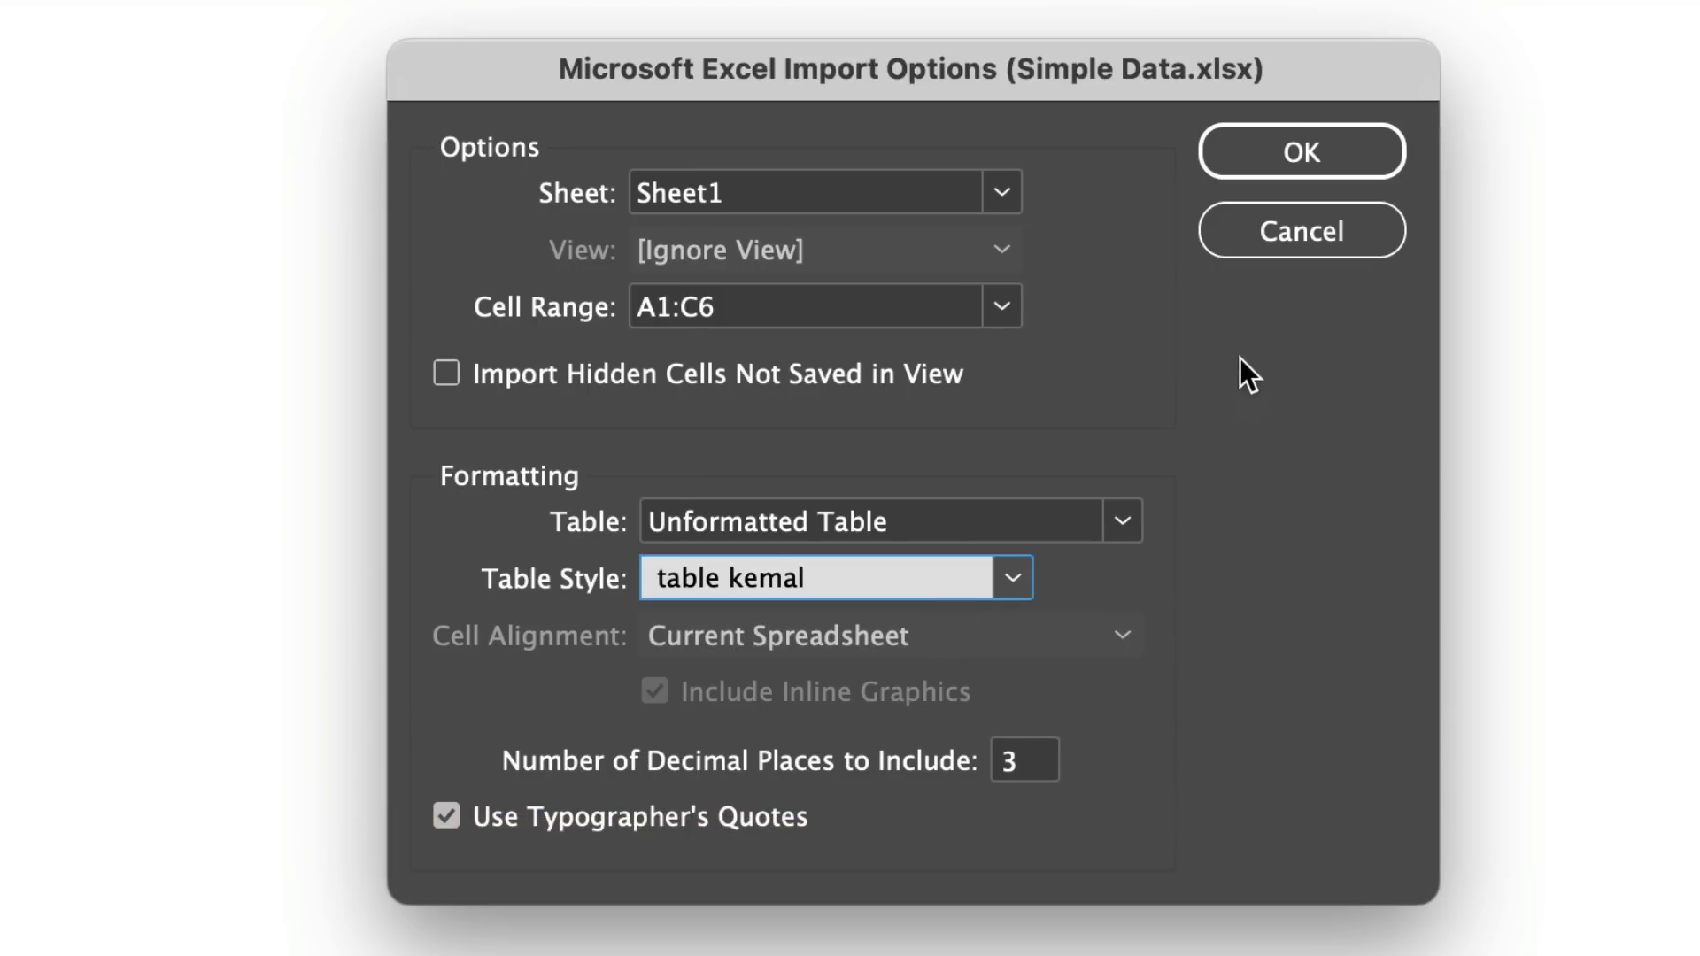
{"action": "left_click", "coordinate": [1290, 150]}
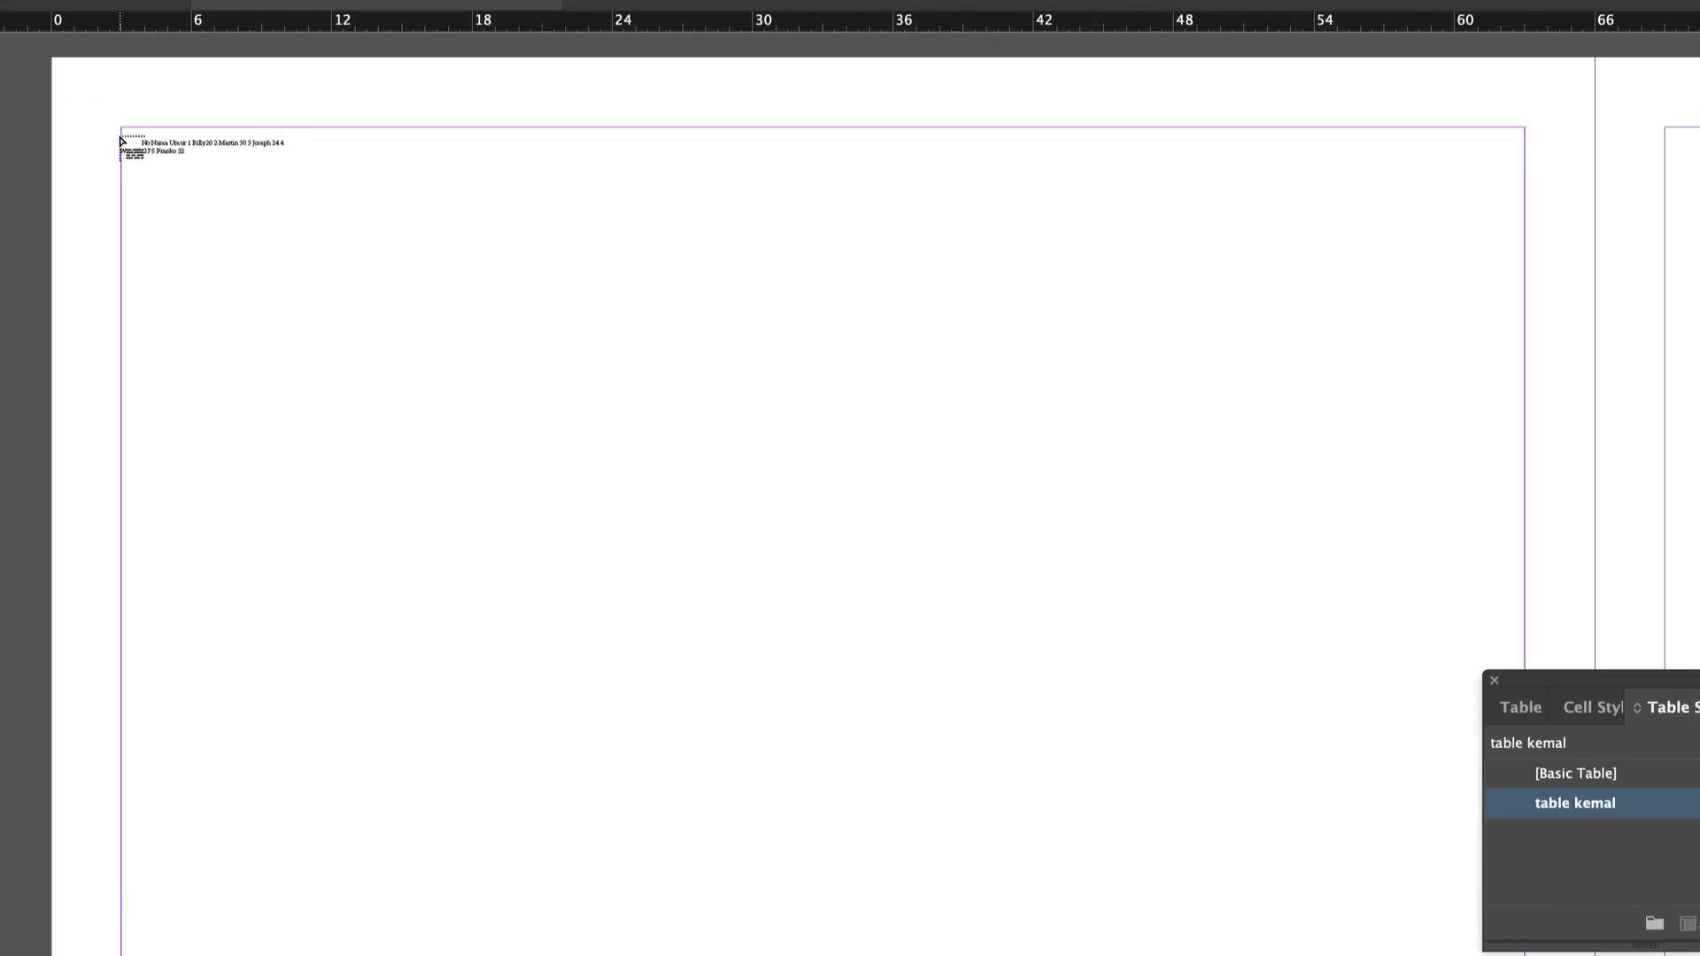
Place the Simple Data.xlsx table at the blank page's upper-left margin corner and compare it with the styled roster table.
{"action": "left_click", "coordinate": [45, 109]}
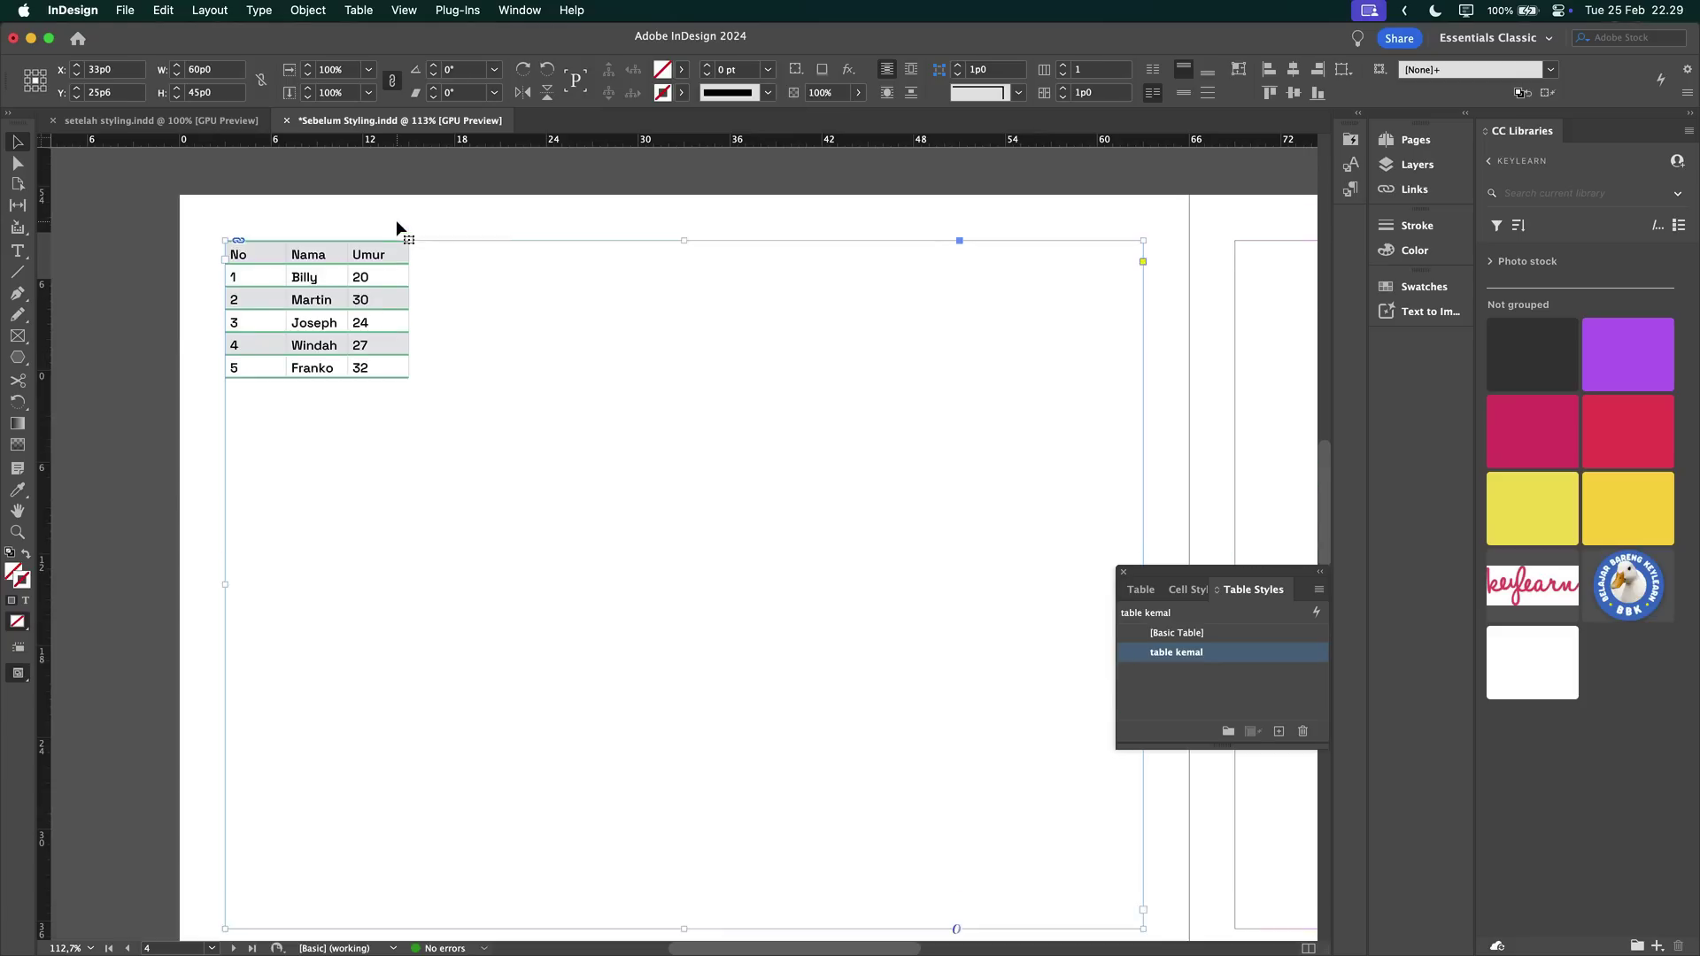
{"action": "scroll", "coordinate": [401, 253], "scroll_direction": "down", "scroll_amount": 15}
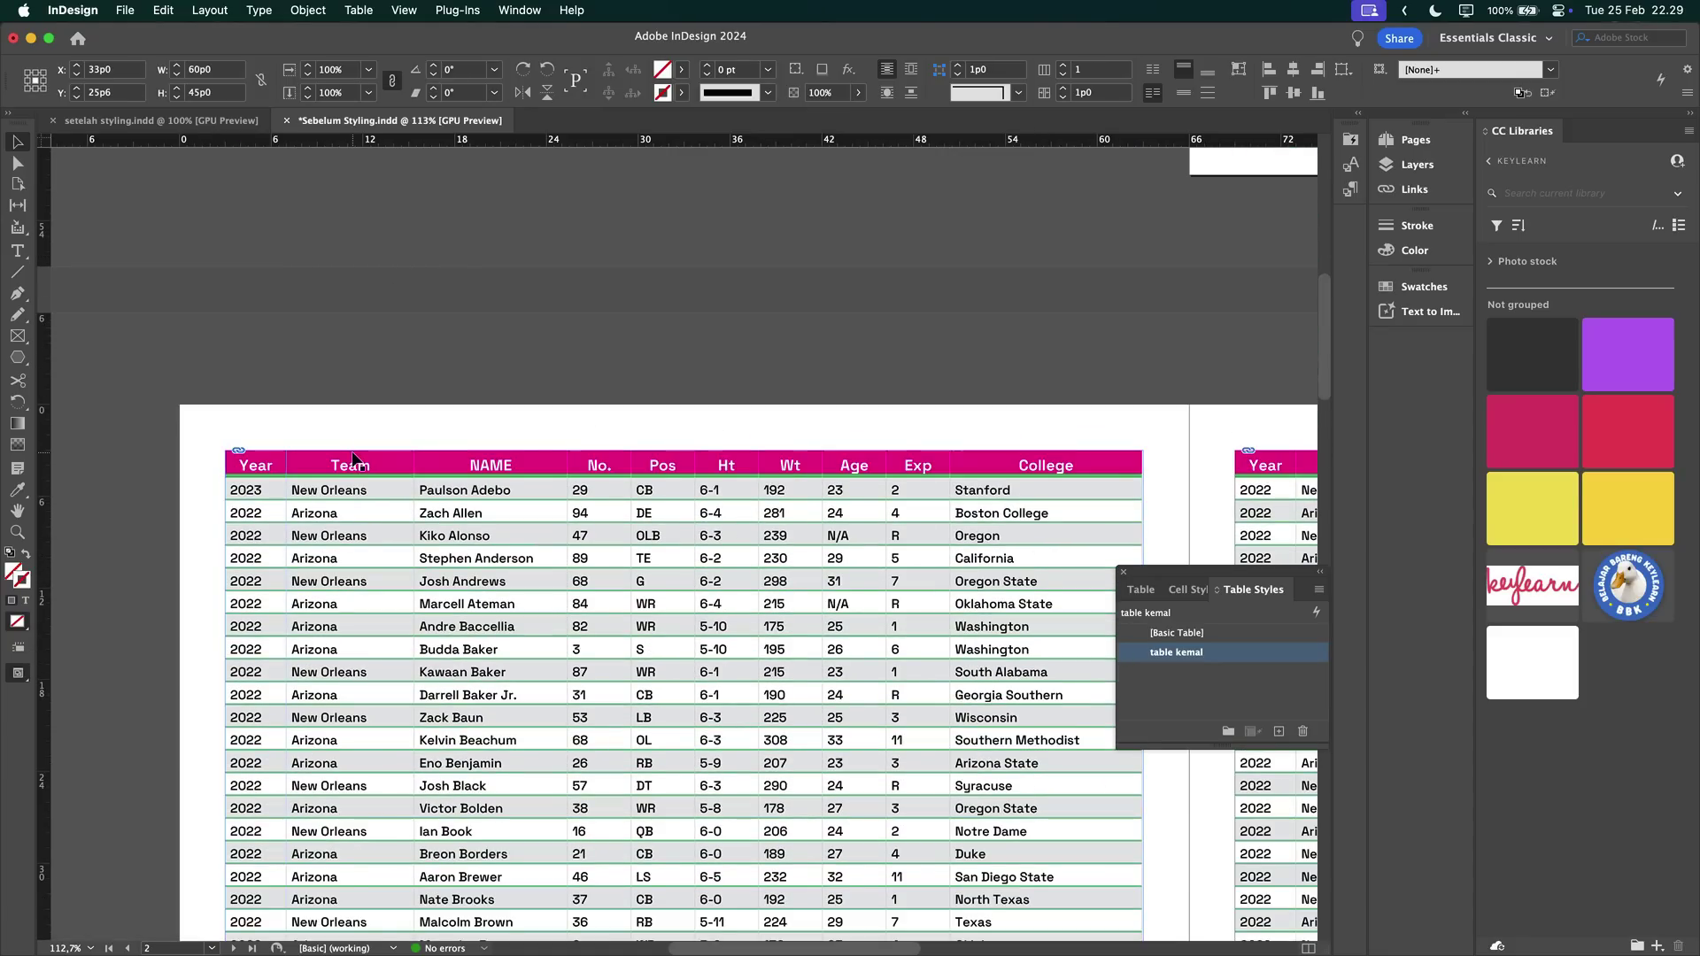
{"action": "scroll", "coordinate": [342, 464], "scroll_direction": "down", "scroll_amount": 20}
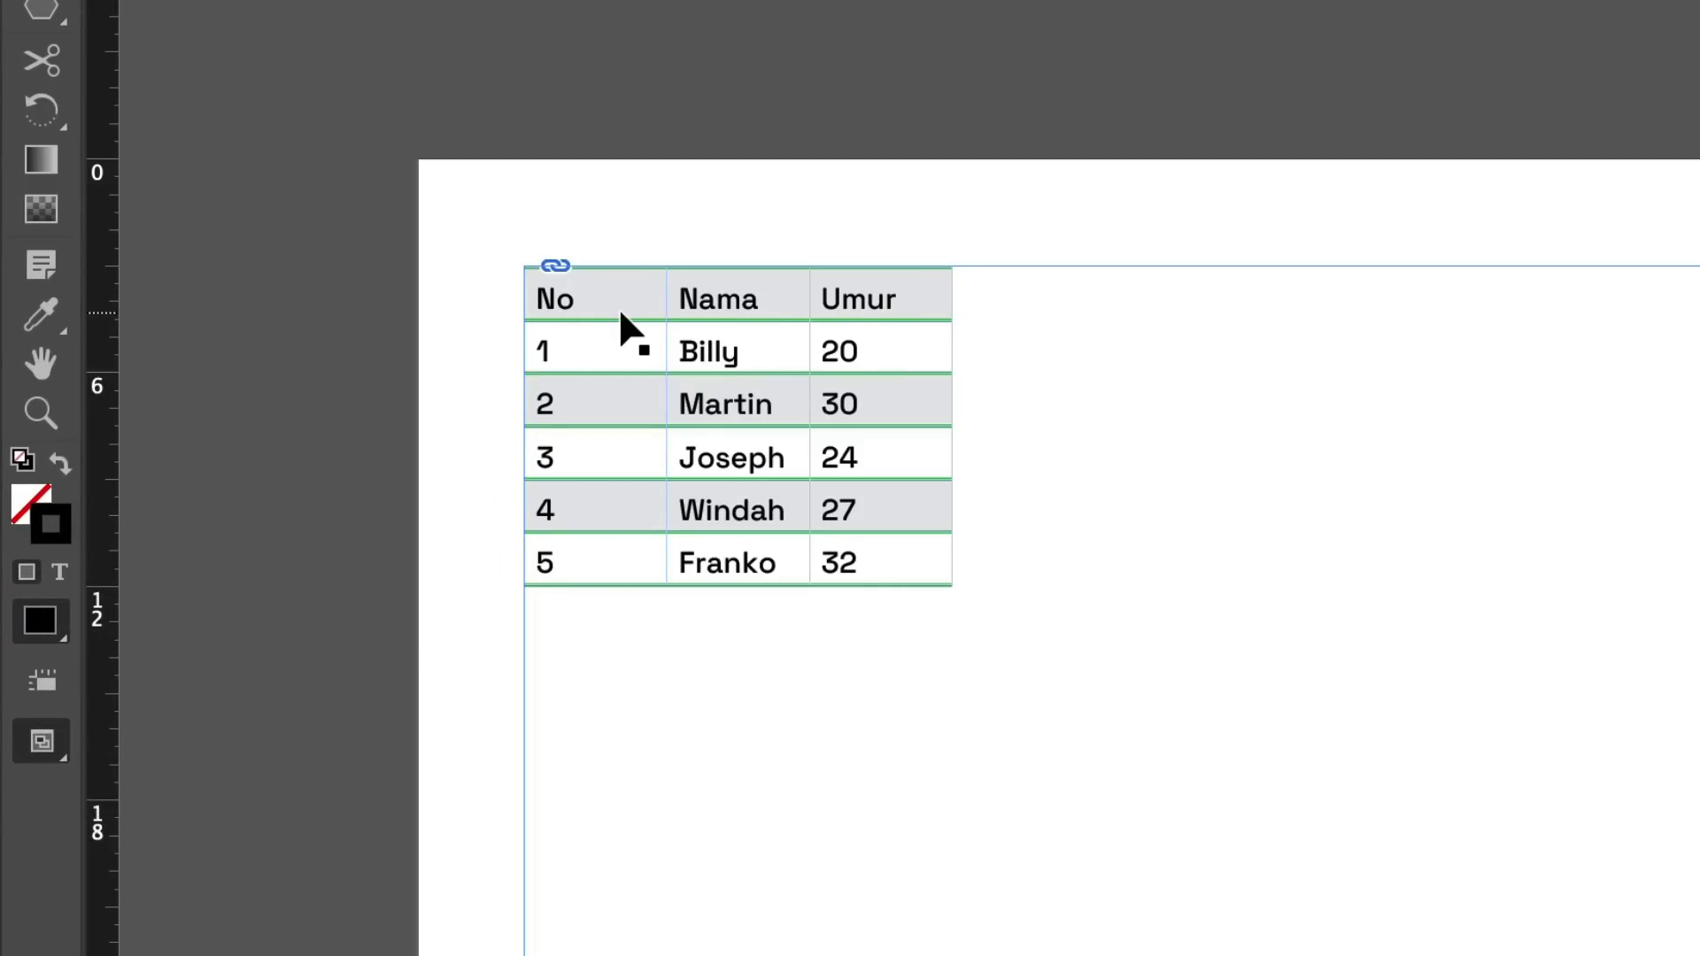
Convert the "No, Nama, Umur" row of the Simple Data table to a header row and deselect it.
{"action": "left_click_drag", "start_coordinate": [929, 296], "coordinate": [551, 285]}
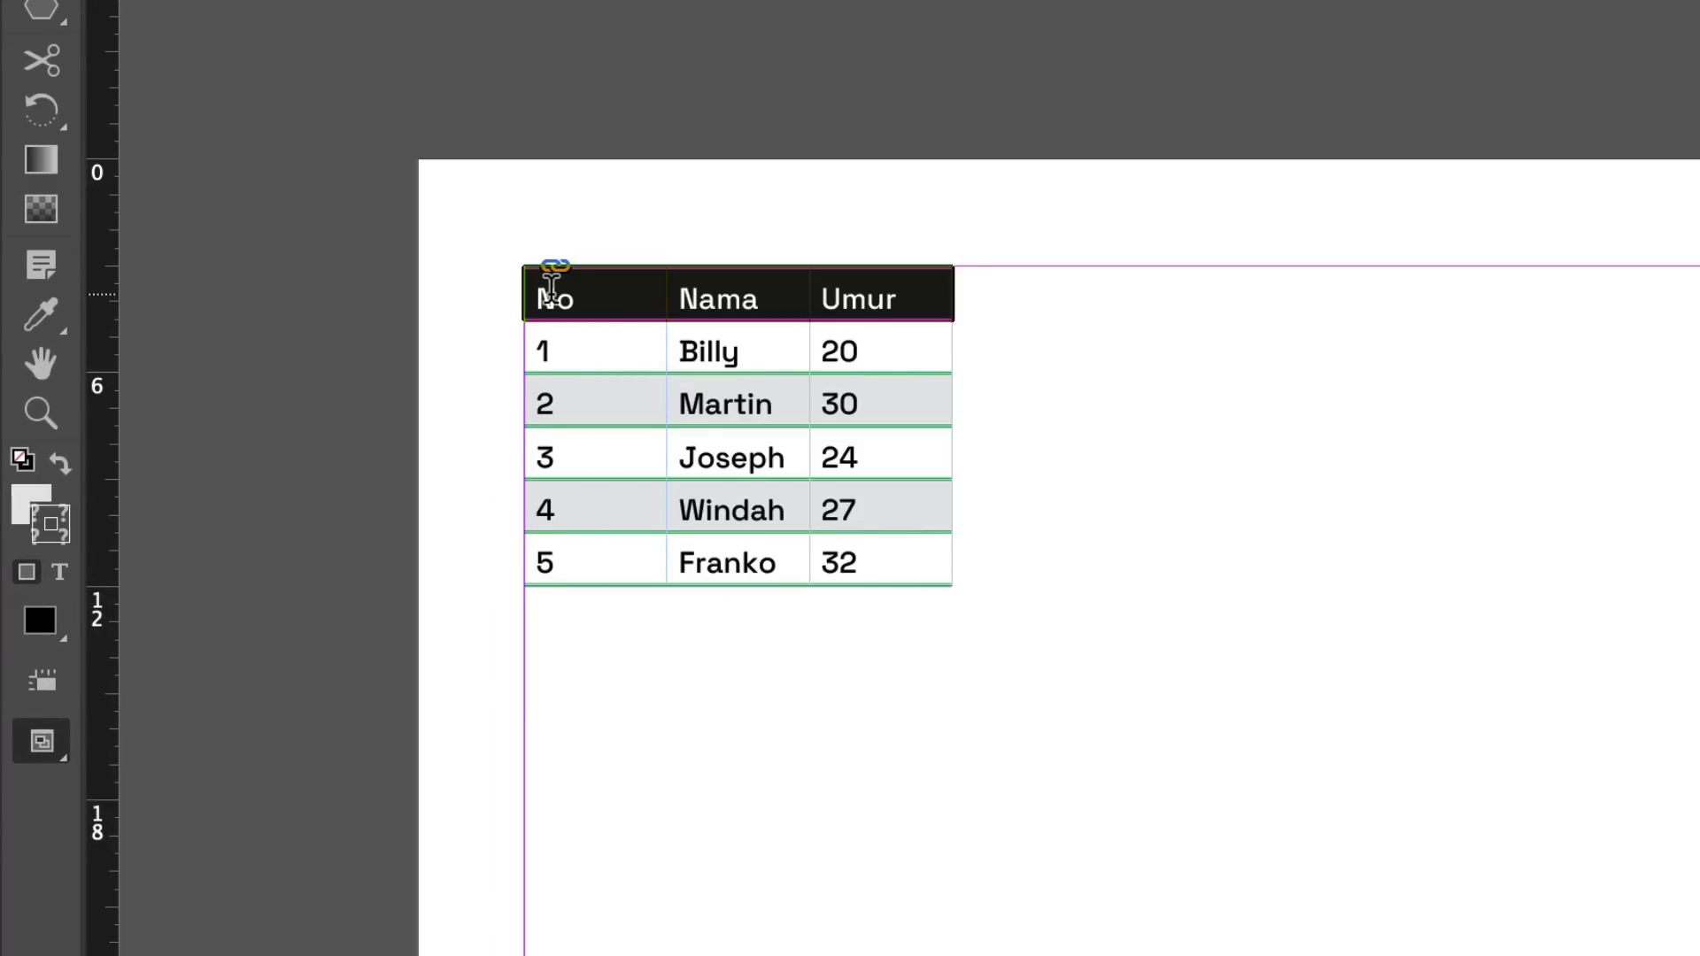
{"action": "right_click", "coordinate": [608, 298]}
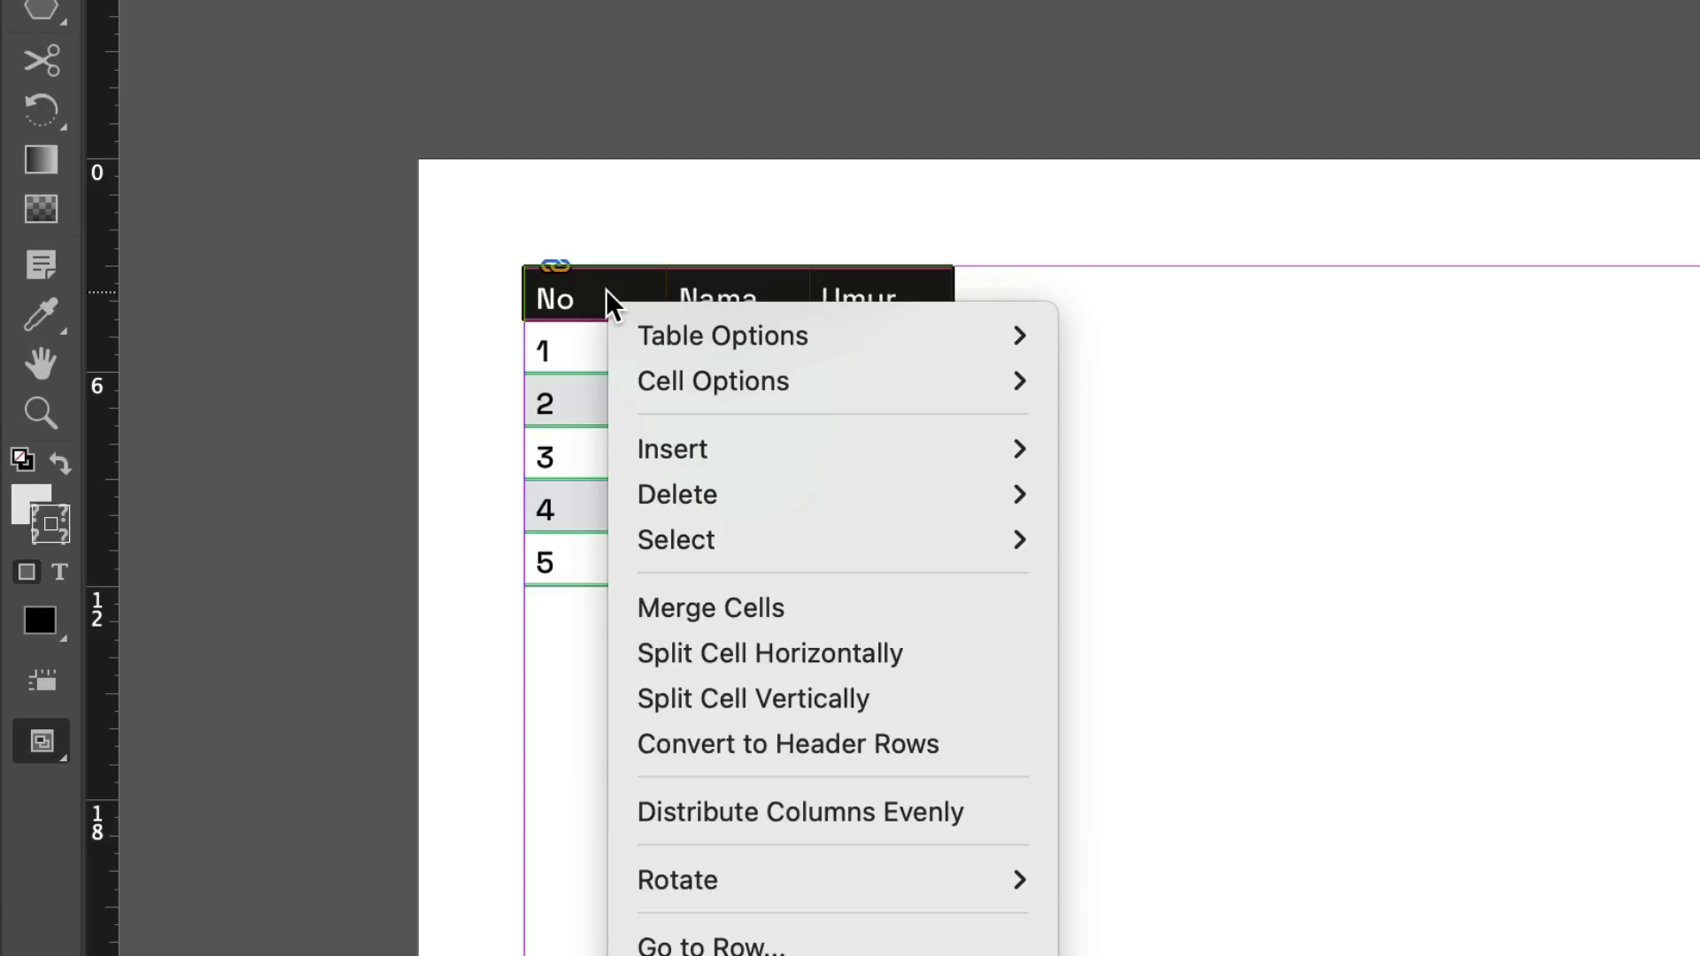
{"action": "left_click", "coordinate": [733, 749]}
{"action": "key", "text": "Escape"}
{"action": "left_click", "coordinate": [339, 160]}
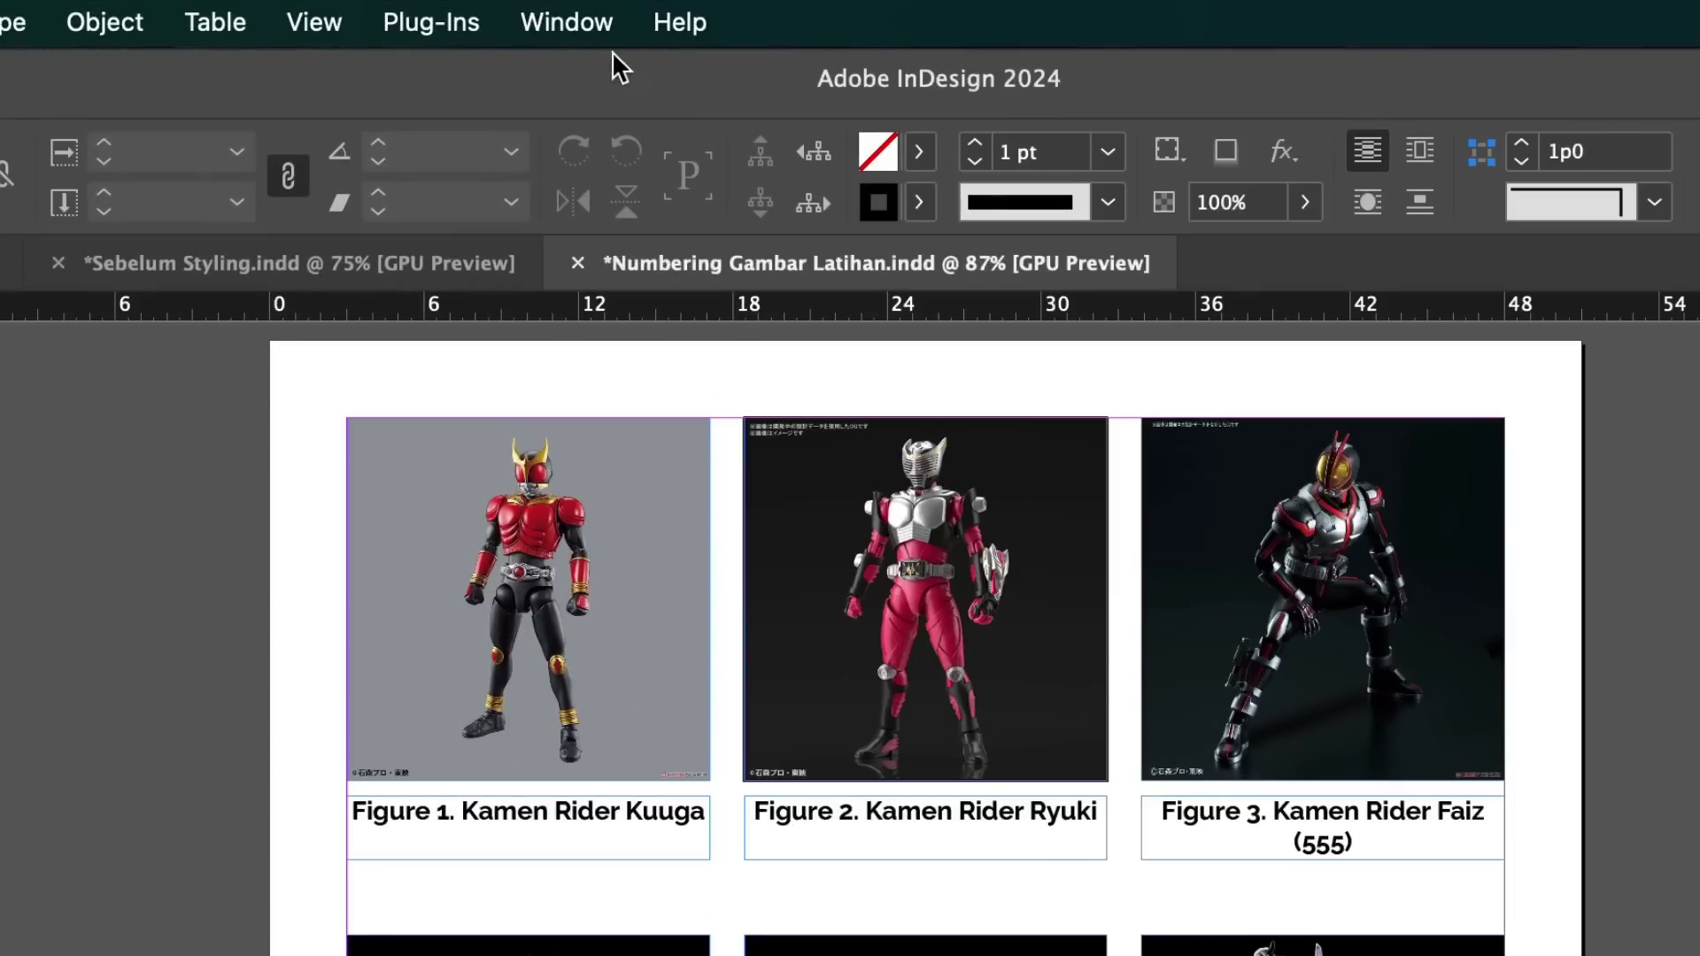
Show the object styles of the Numbering Gambar Latihan.indd document.
{"action": "left_click", "coordinate": [519, 10]}
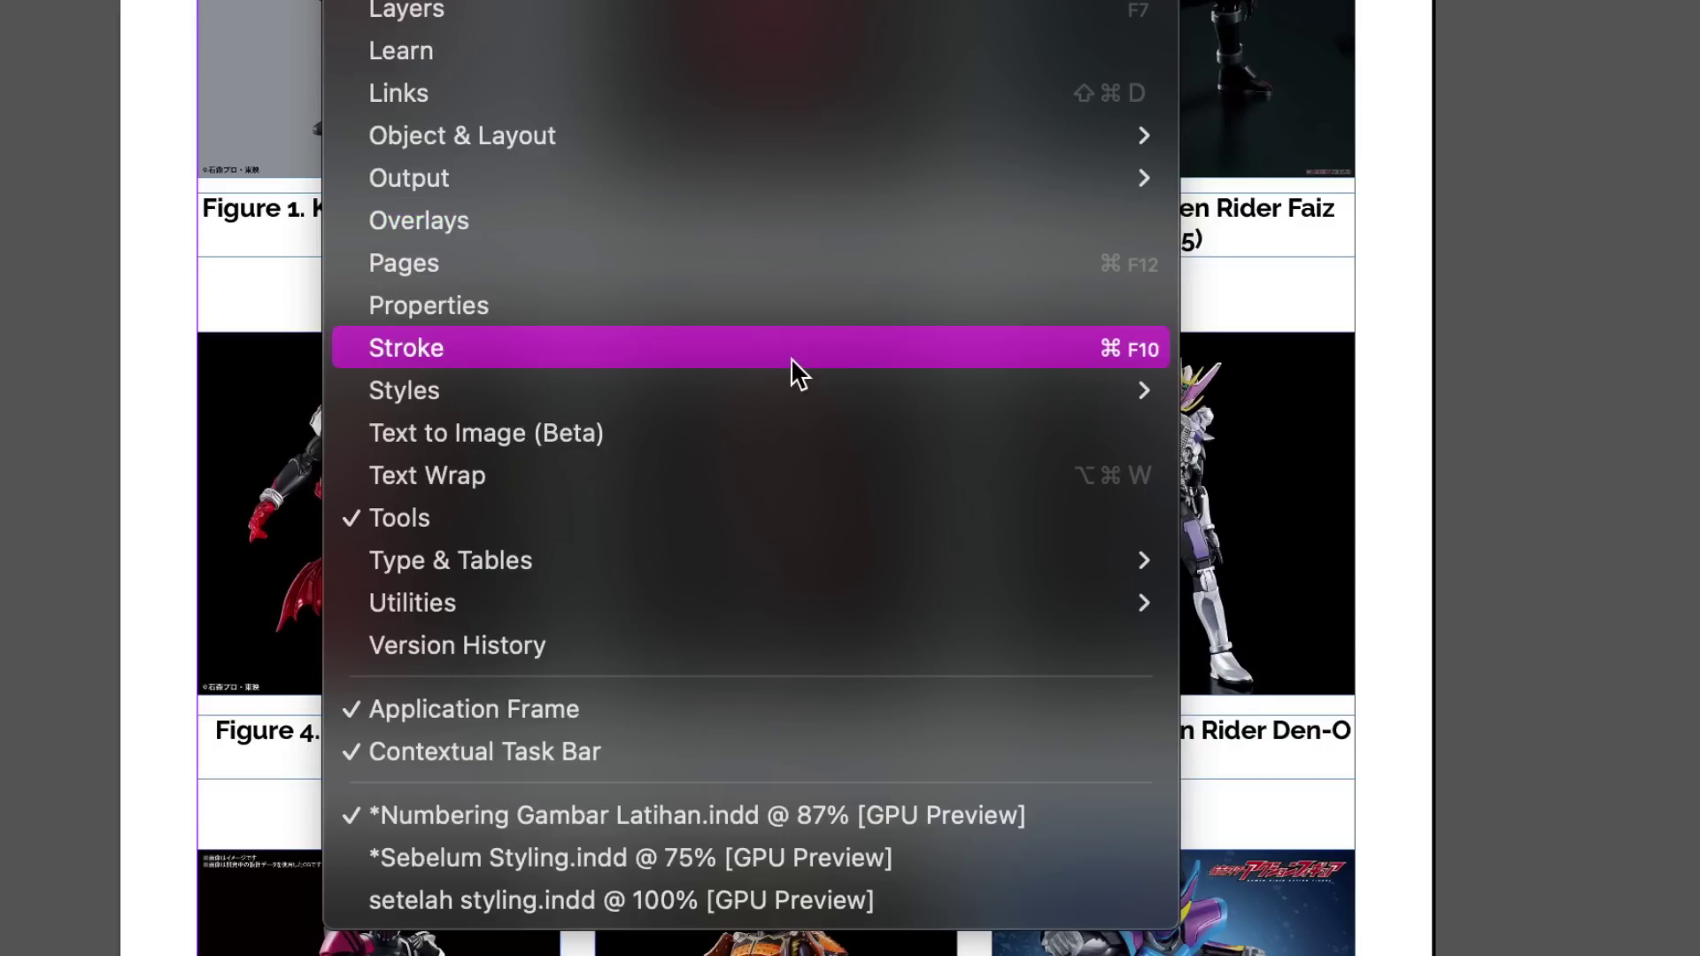
{"action": "mouse_move", "coordinate": [909, 828]}
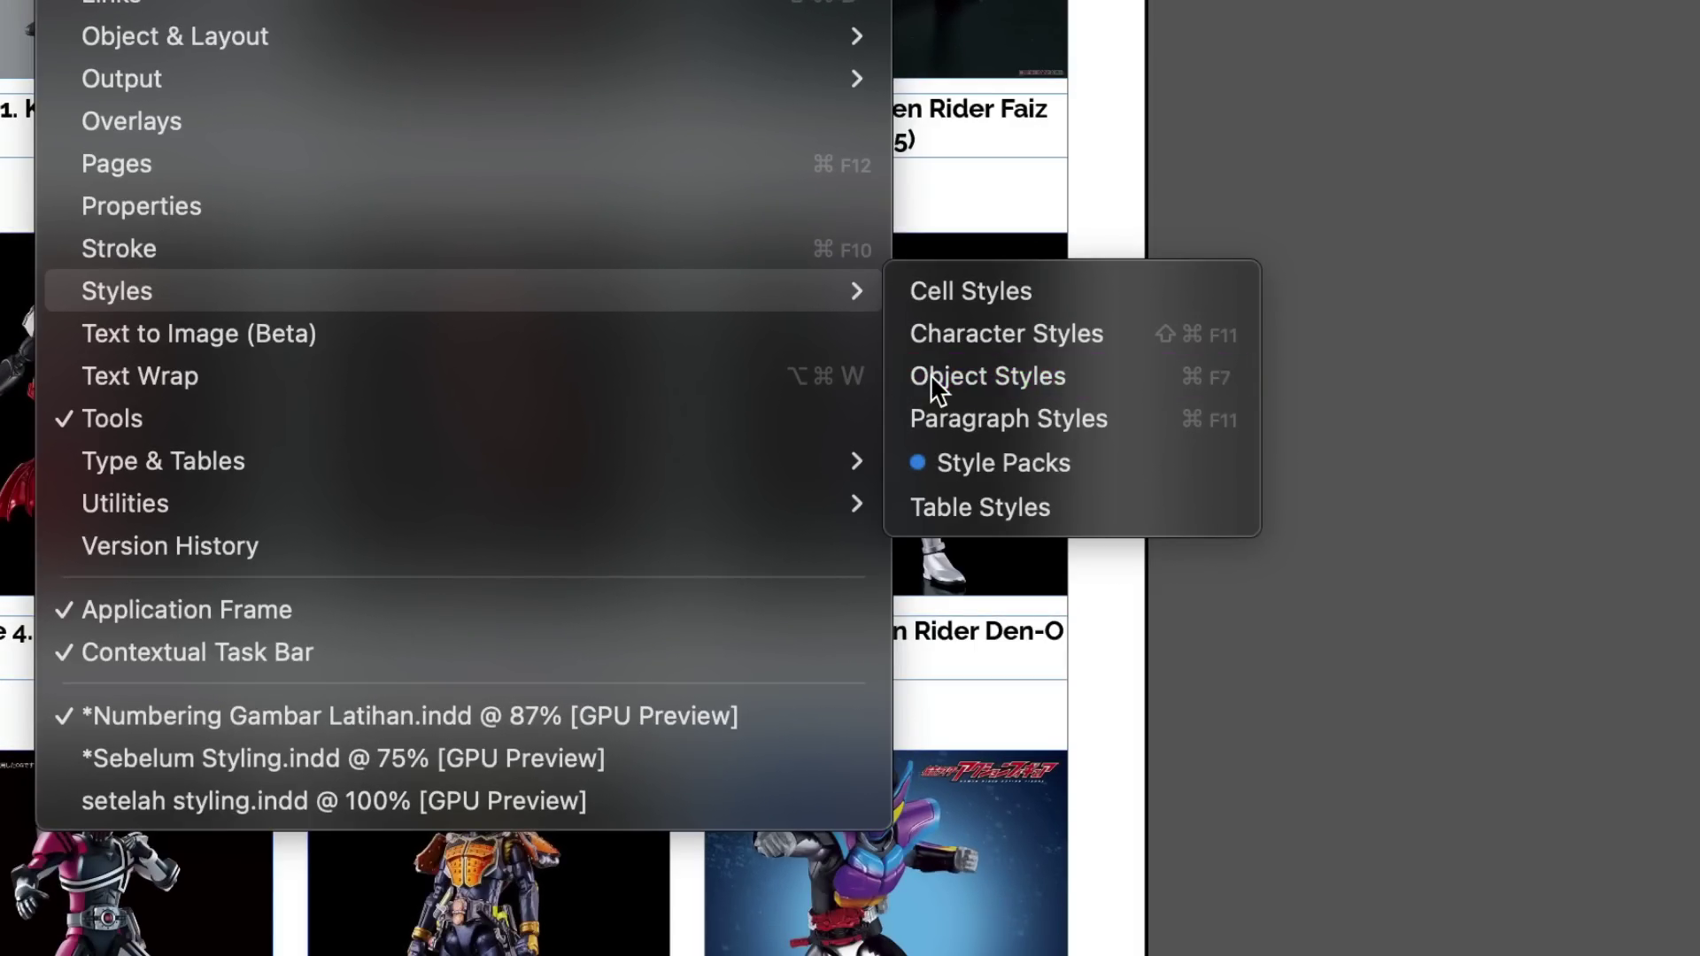
{"action": "left_click", "coordinate": [999, 407]}
{"action": "key", "text": "super+equal"}
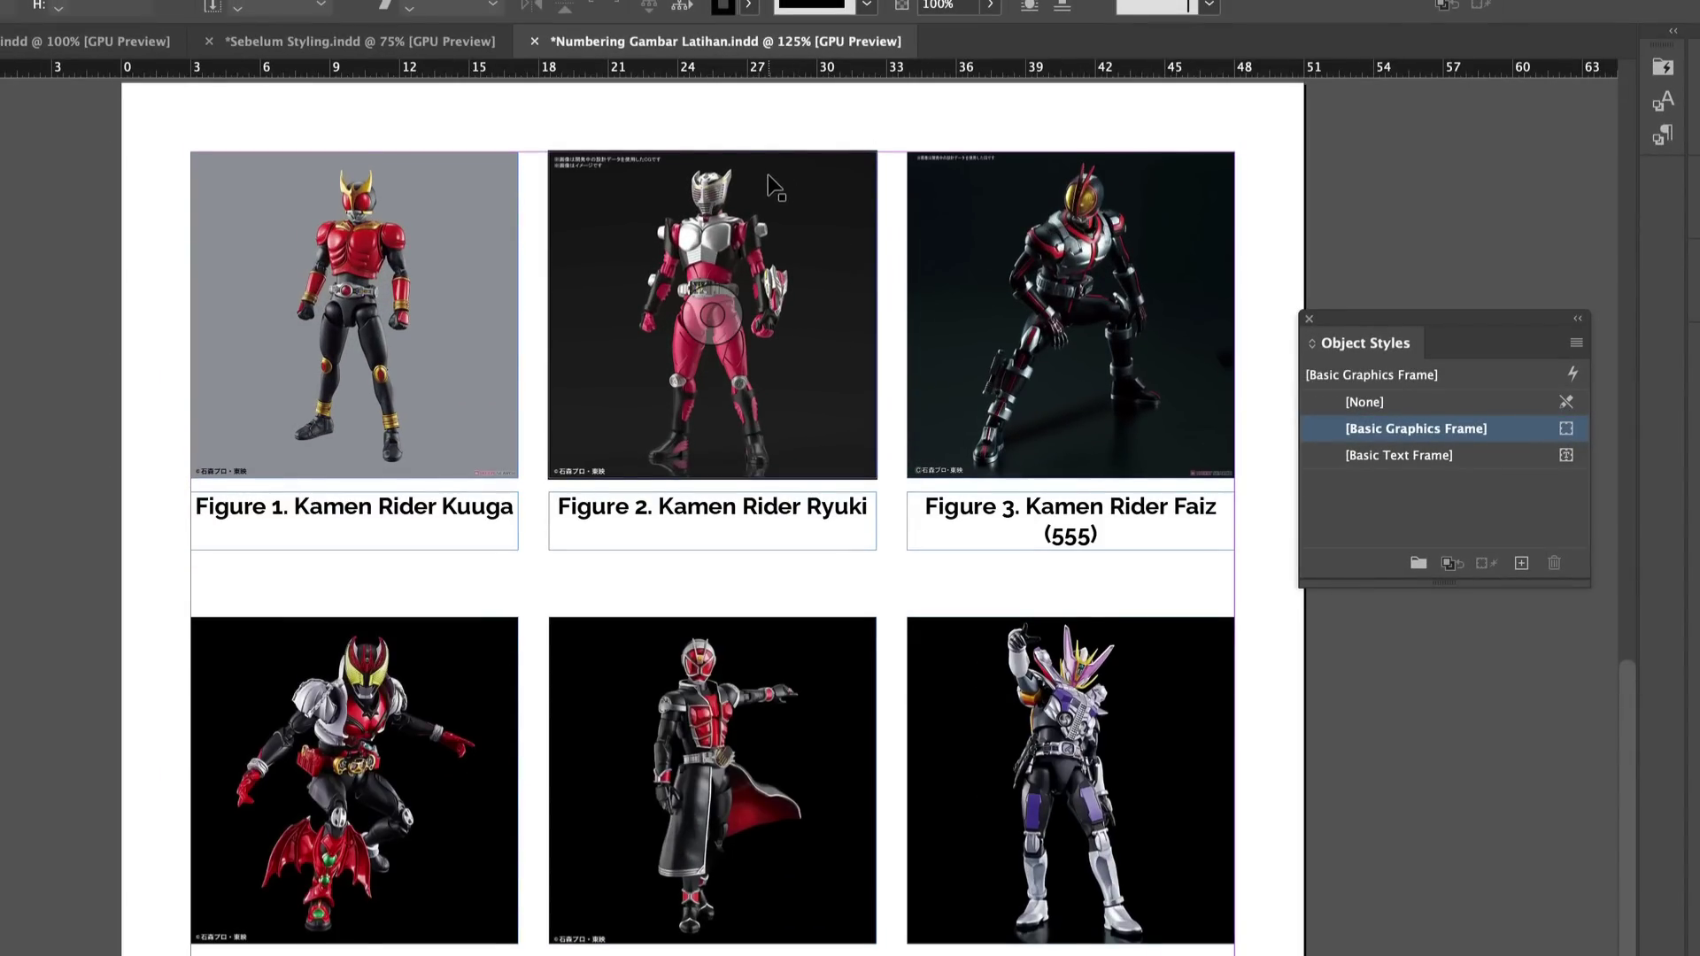
Create an object style named "Kuuga Style" from the Figure 2 image frame, keeping the frame visible beside the style options.
{"action": "left_click", "coordinate": [775, 186]}
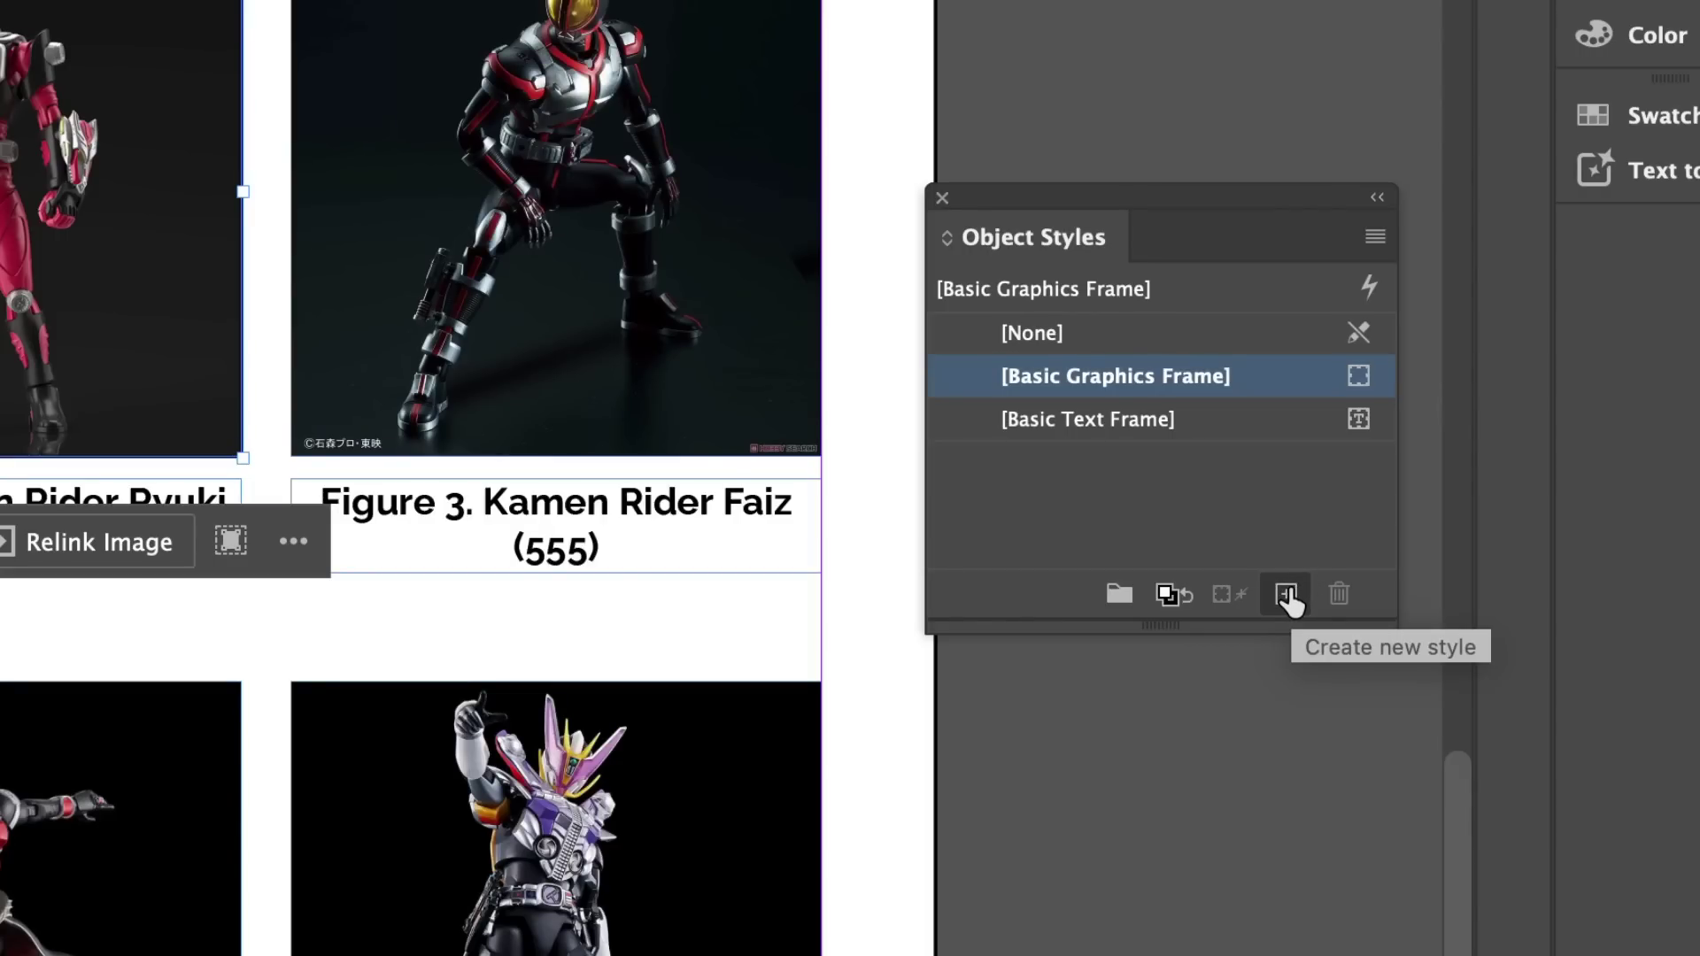
{"action": "left_click", "coordinate": [1286, 595]}
{"action": "double_click", "coordinate": [1044, 463]}
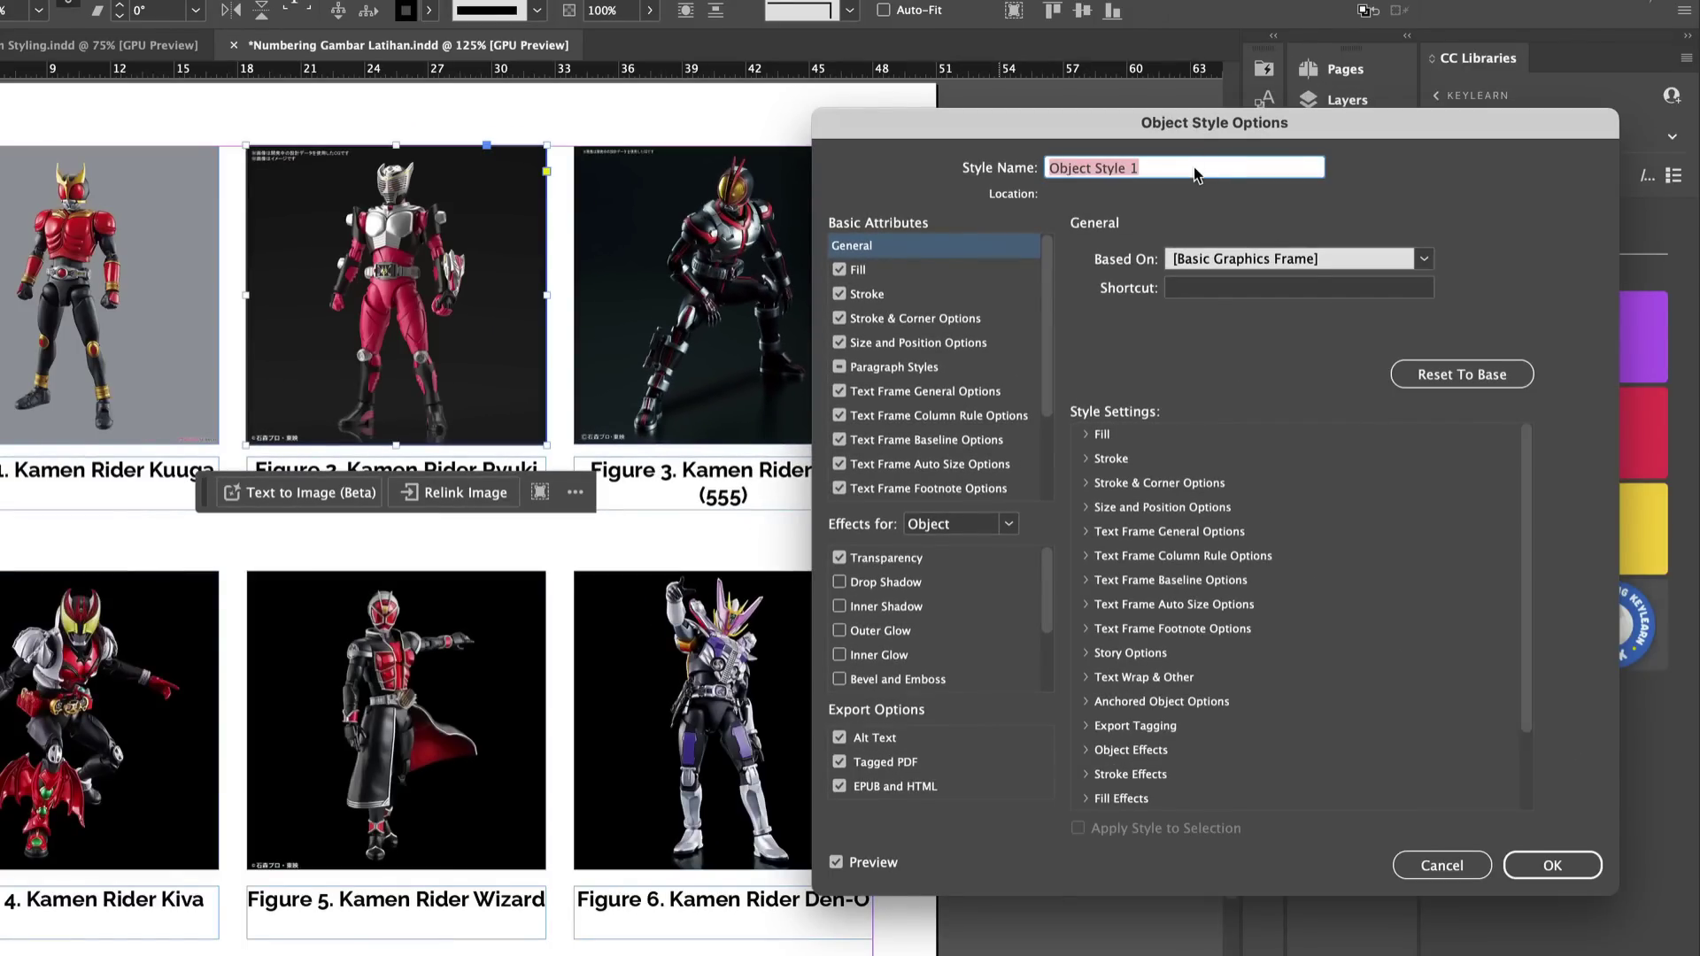
{"action": "type", "text": "Kuuga Style"}
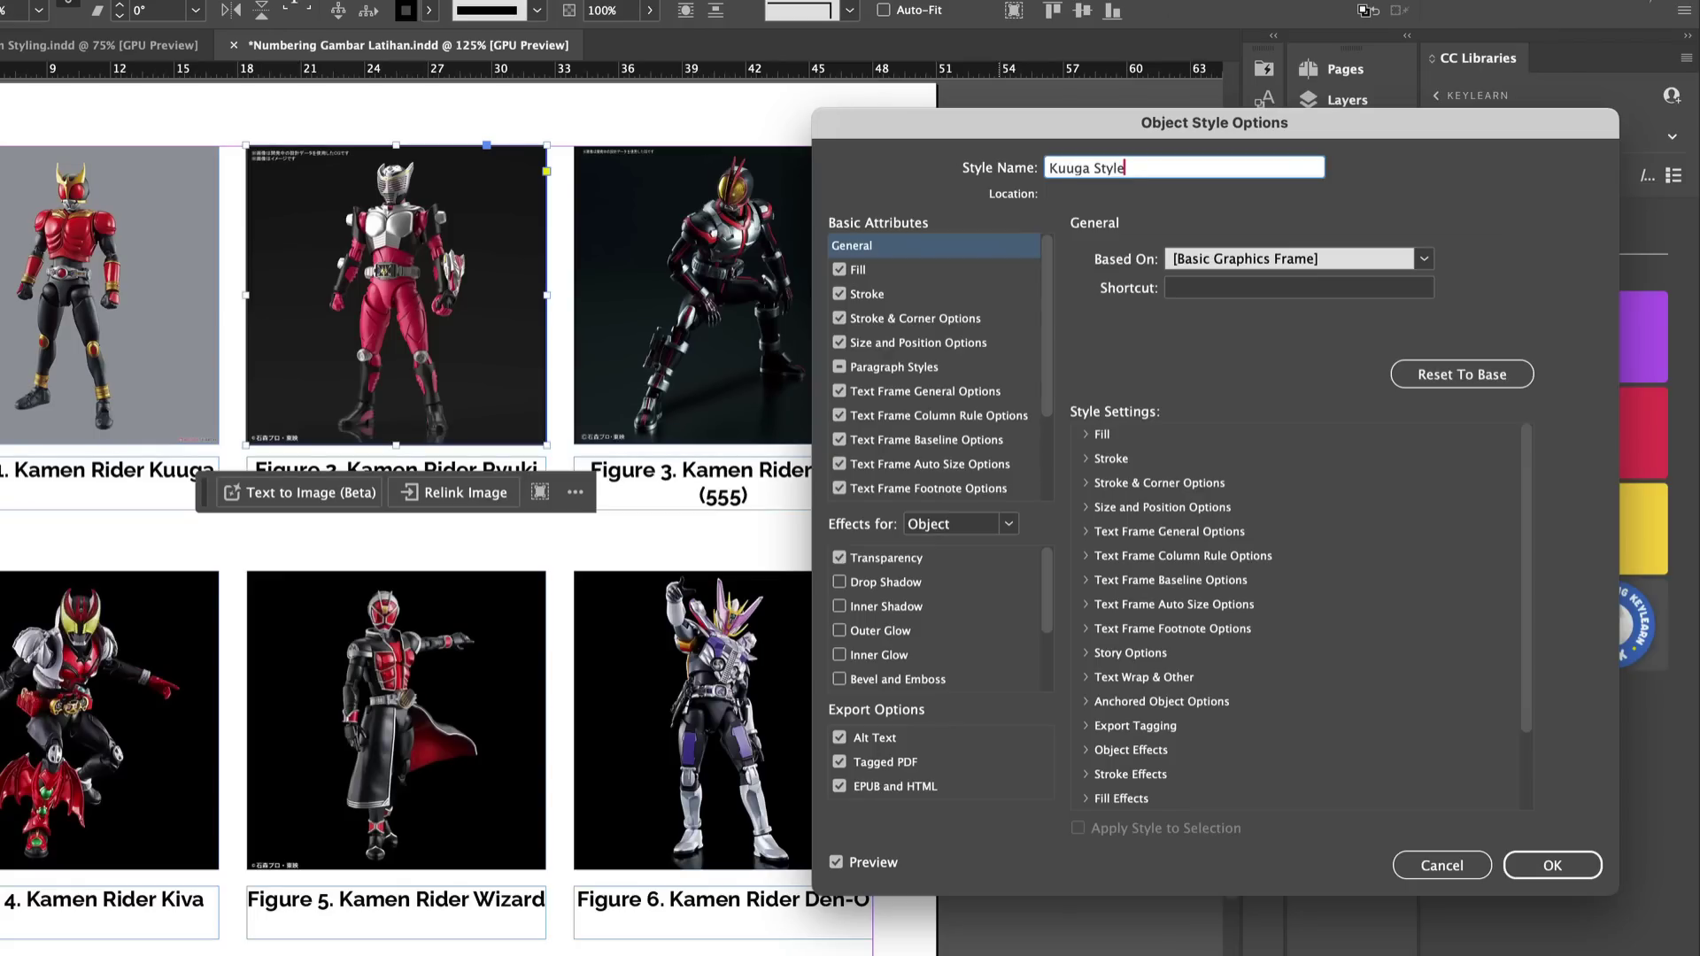
{"action": "left_click_drag", "start_coordinate": [1060, 140], "coordinate": [1051, 90]}
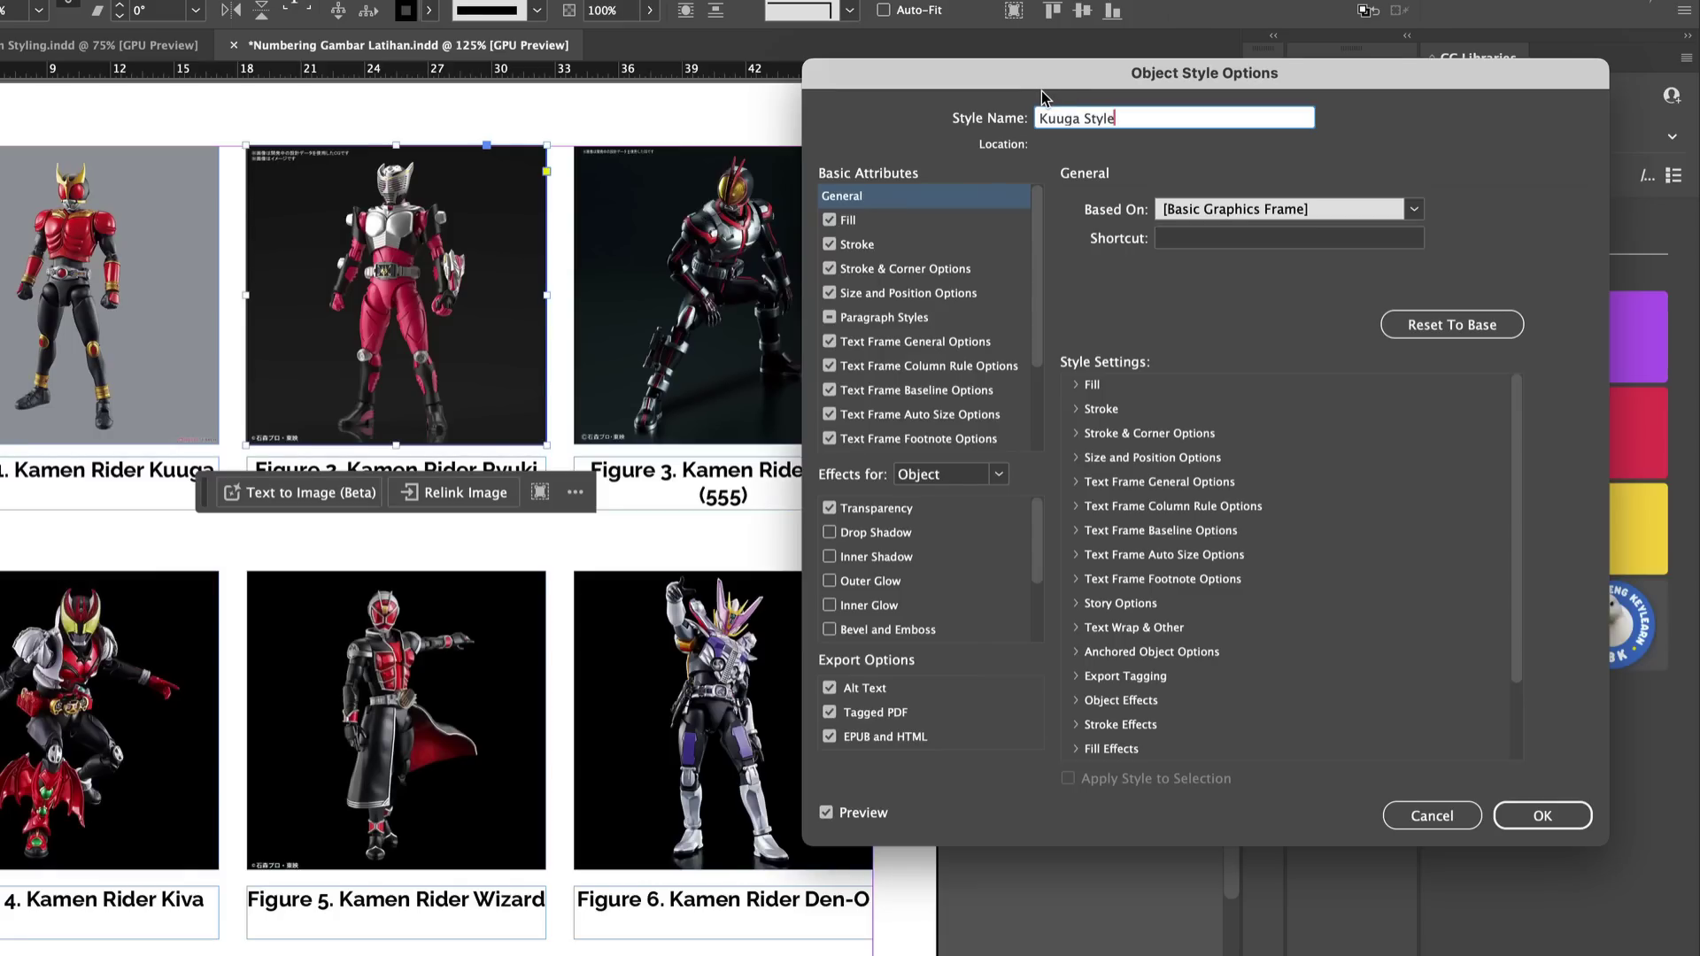
Set the Kuuga Style stroke to magenta C=0 M=100 Y=0 K=0 with a 7 pt weight.
{"action": "left_click", "coordinate": [896, 249]}
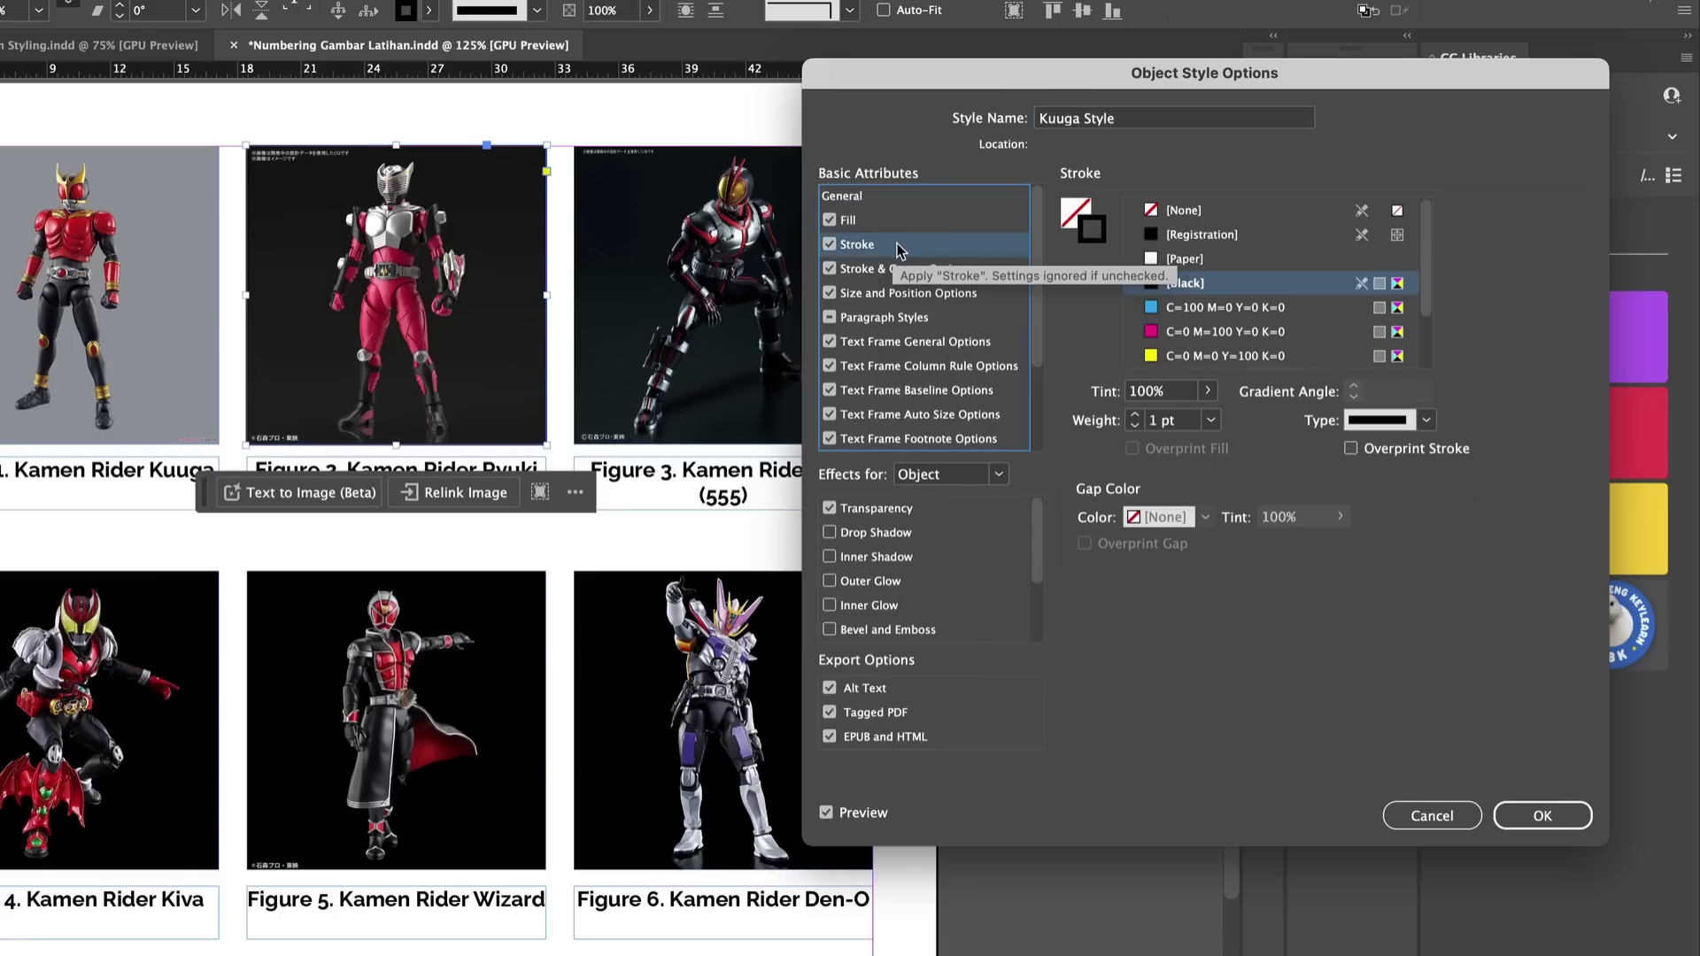
{"action": "left_click", "coordinate": [1212, 333]}
{"action": "left_click", "coordinate": [1137, 416]}
{"action": "left_click", "coordinate": [1137, 416]}
{"action": "left_click", "coordinate": [1136, 416]}
{"action": "left_click", "coordinate": [1137, 416]}
{"action": "left_click", "coordinate": [1137, 416]}
{"action": "left_click", "coordinate": [1136, 417]}
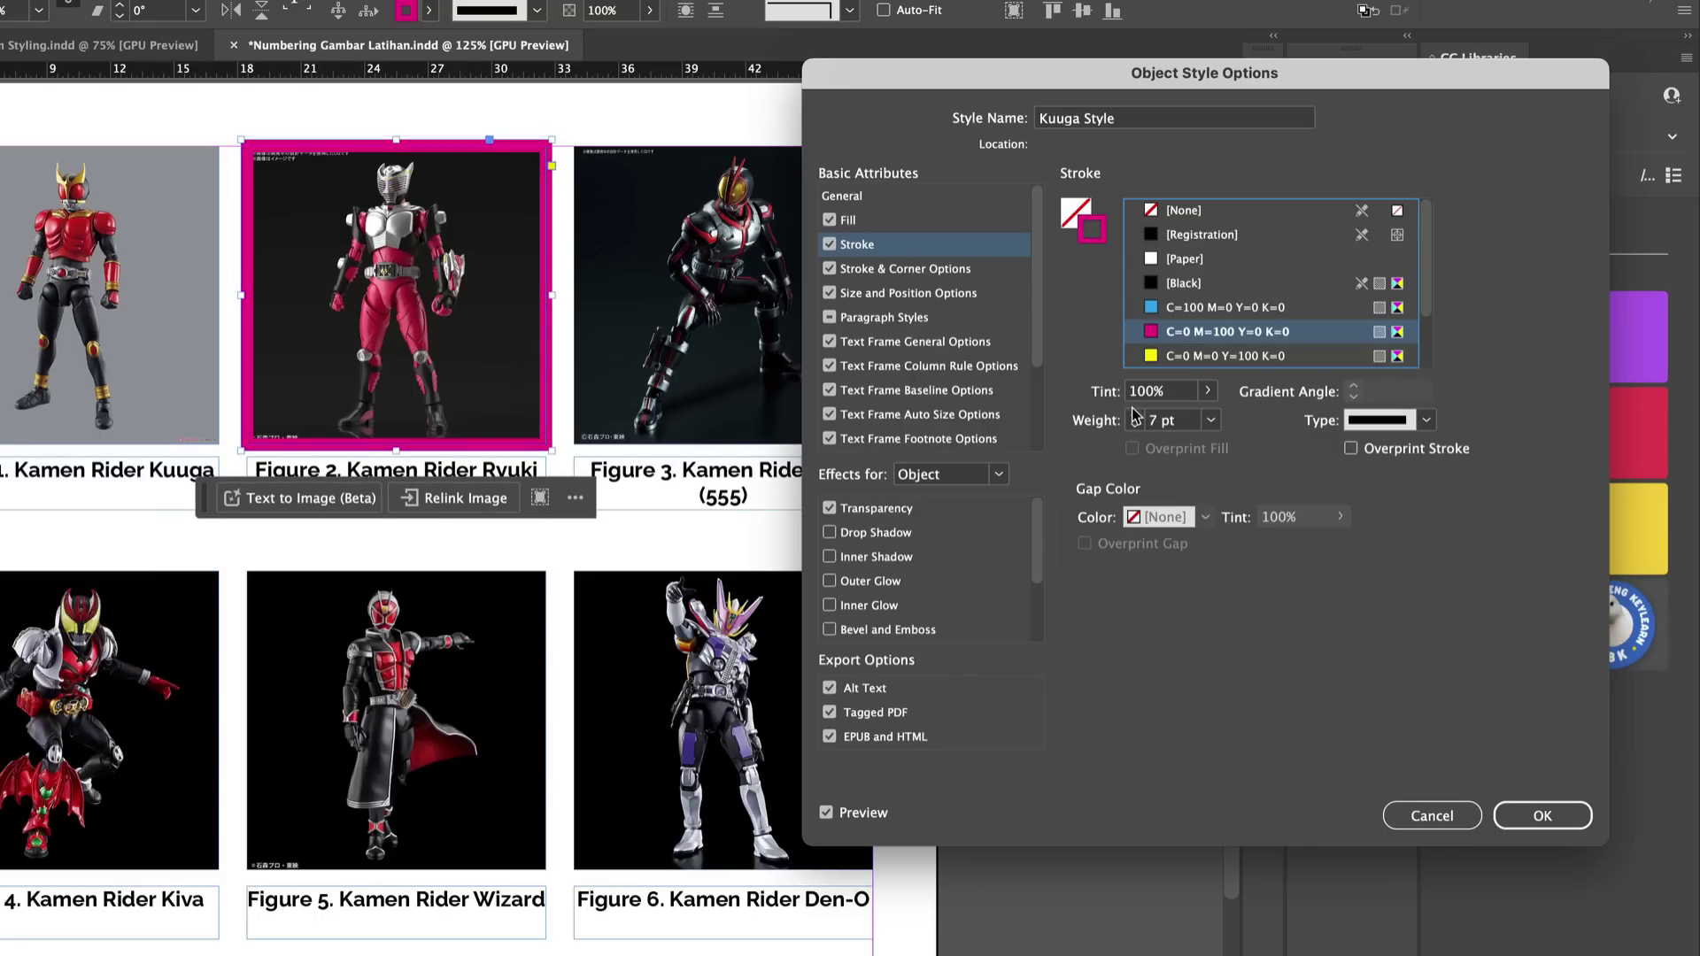
Give all four corners of the Kuuga Style frame the Rounded shape.
{"action": "left_click", "coordinate": [961, 270]}
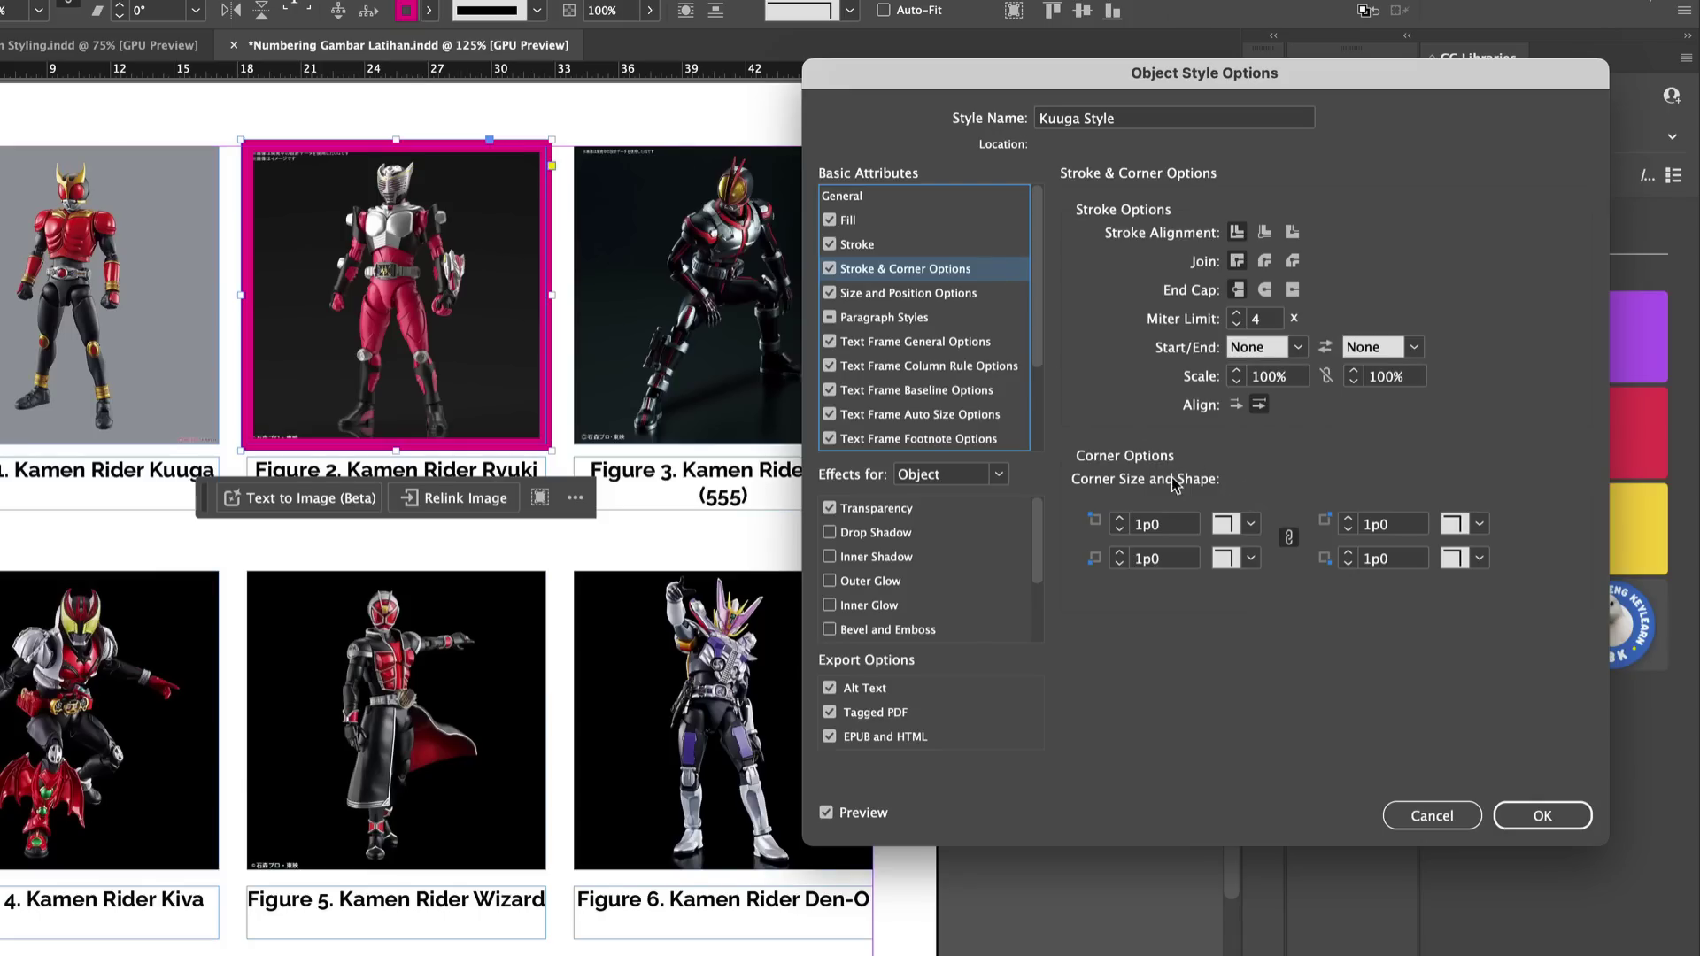
{"action": "left_click", "coordinate": [1247, 525]}
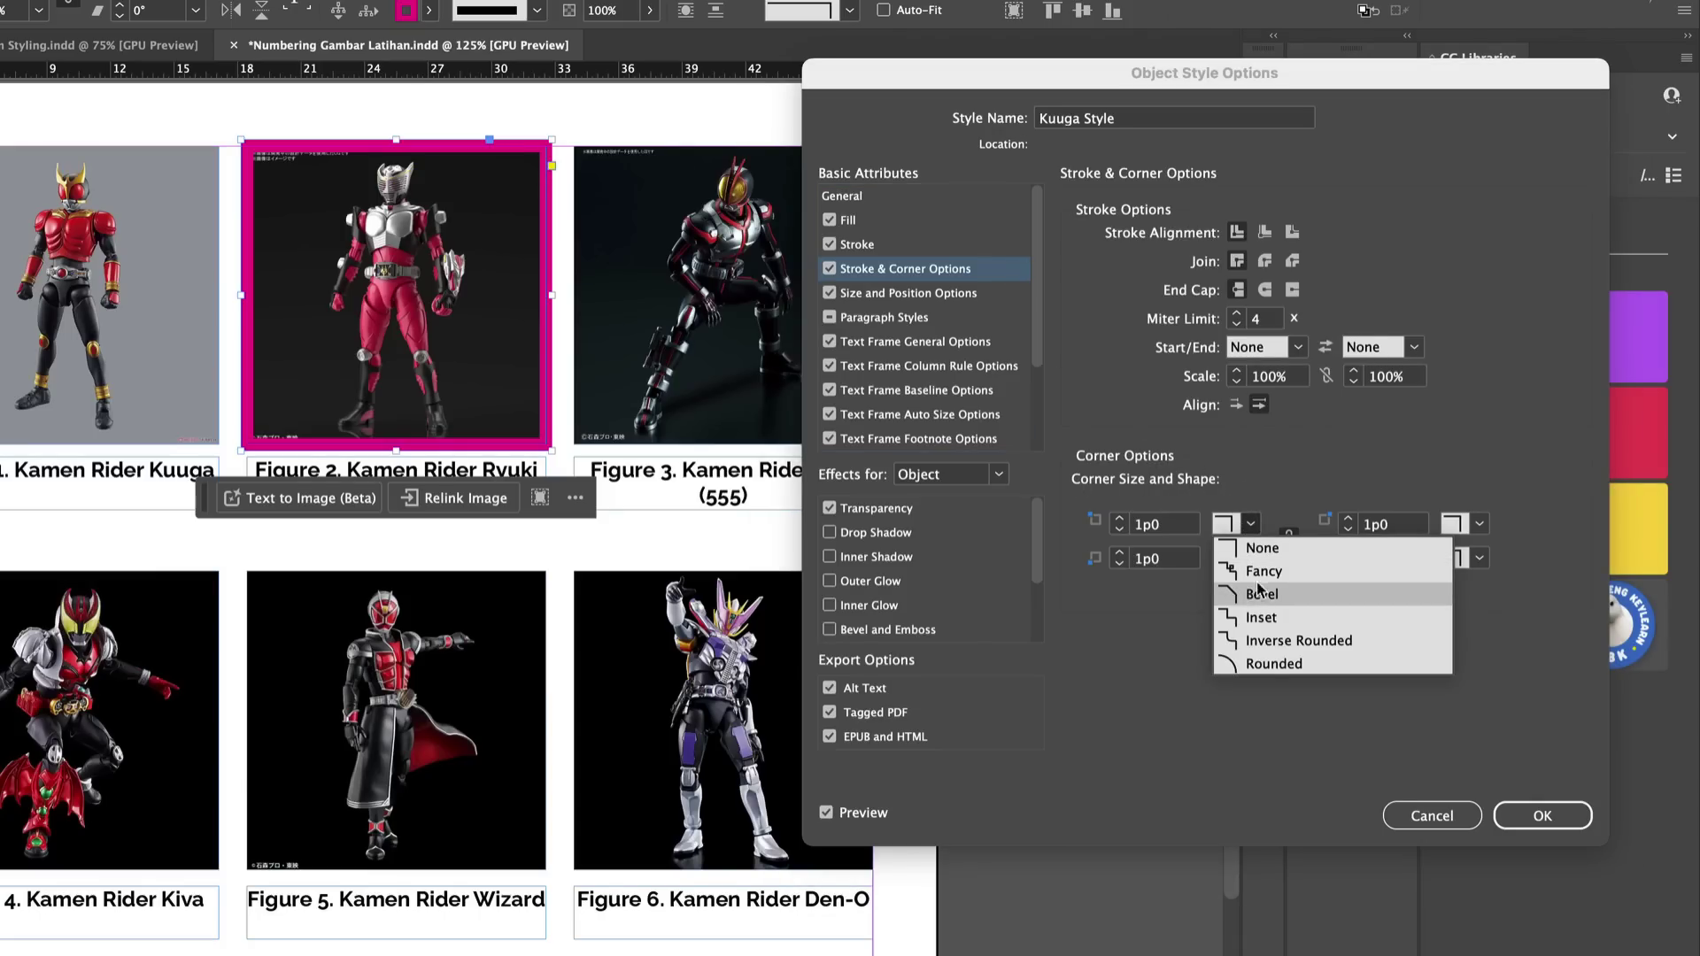
{"action": "left_click", "coordinate": [1257, 663]}
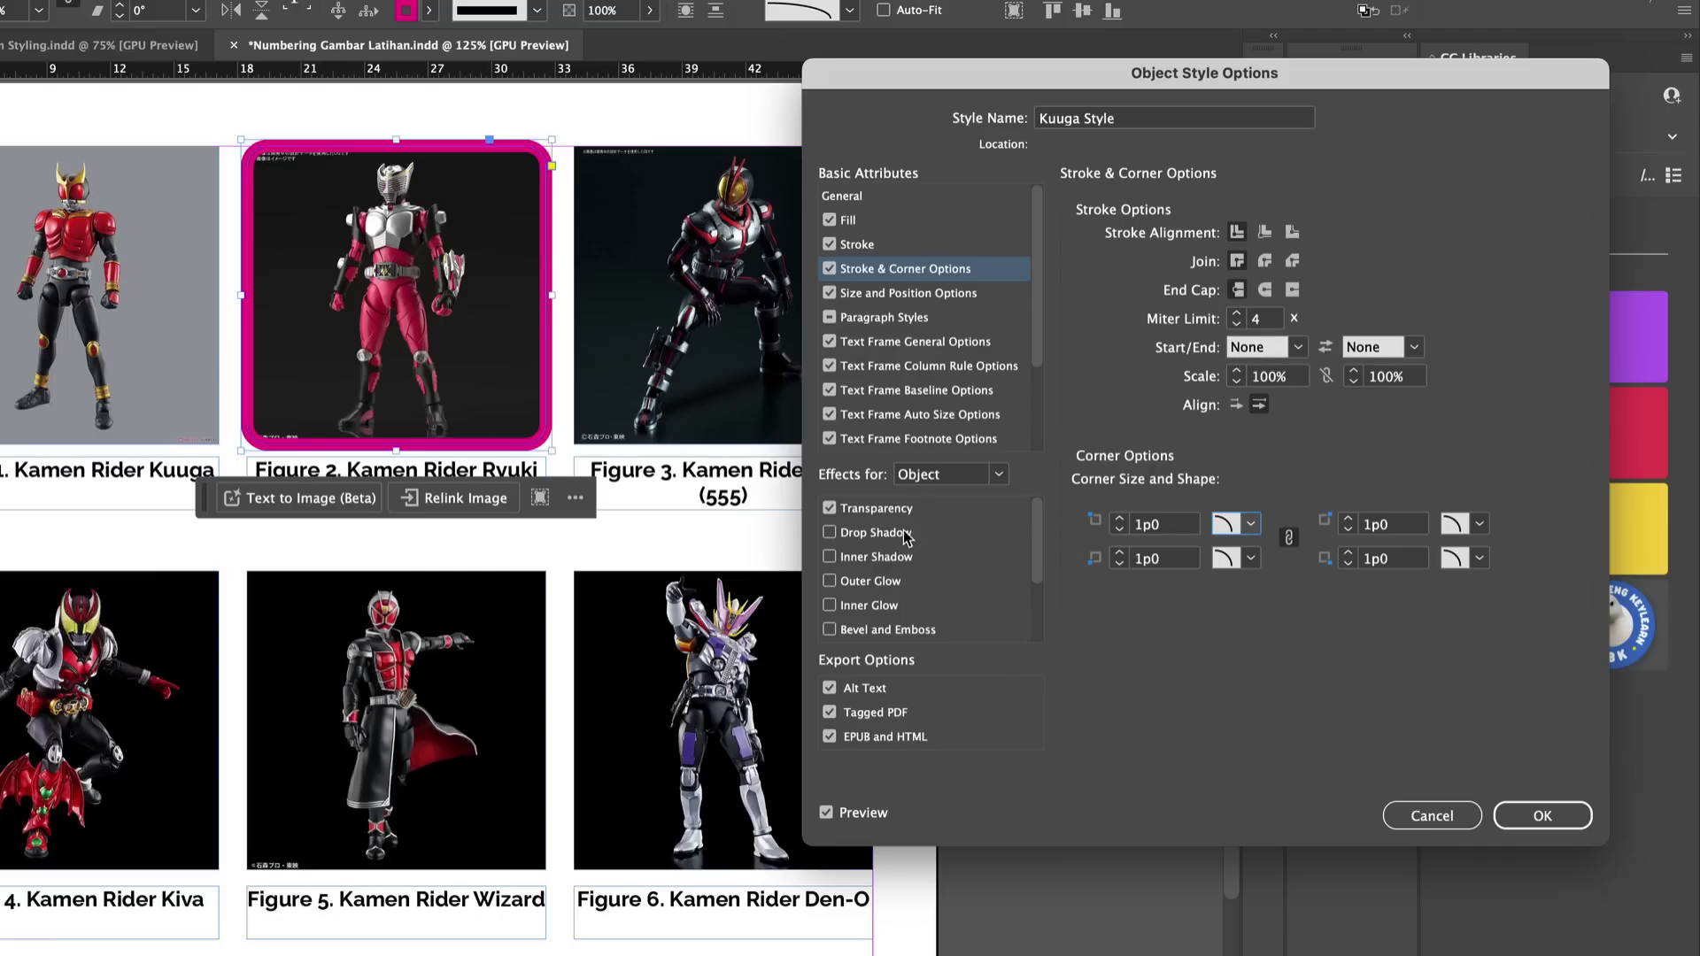
Add a drop shadow to Kuuga Style with 52% opacity and a size of 1p0.
{"action": "left_click", "coordinate": [868, 536]}
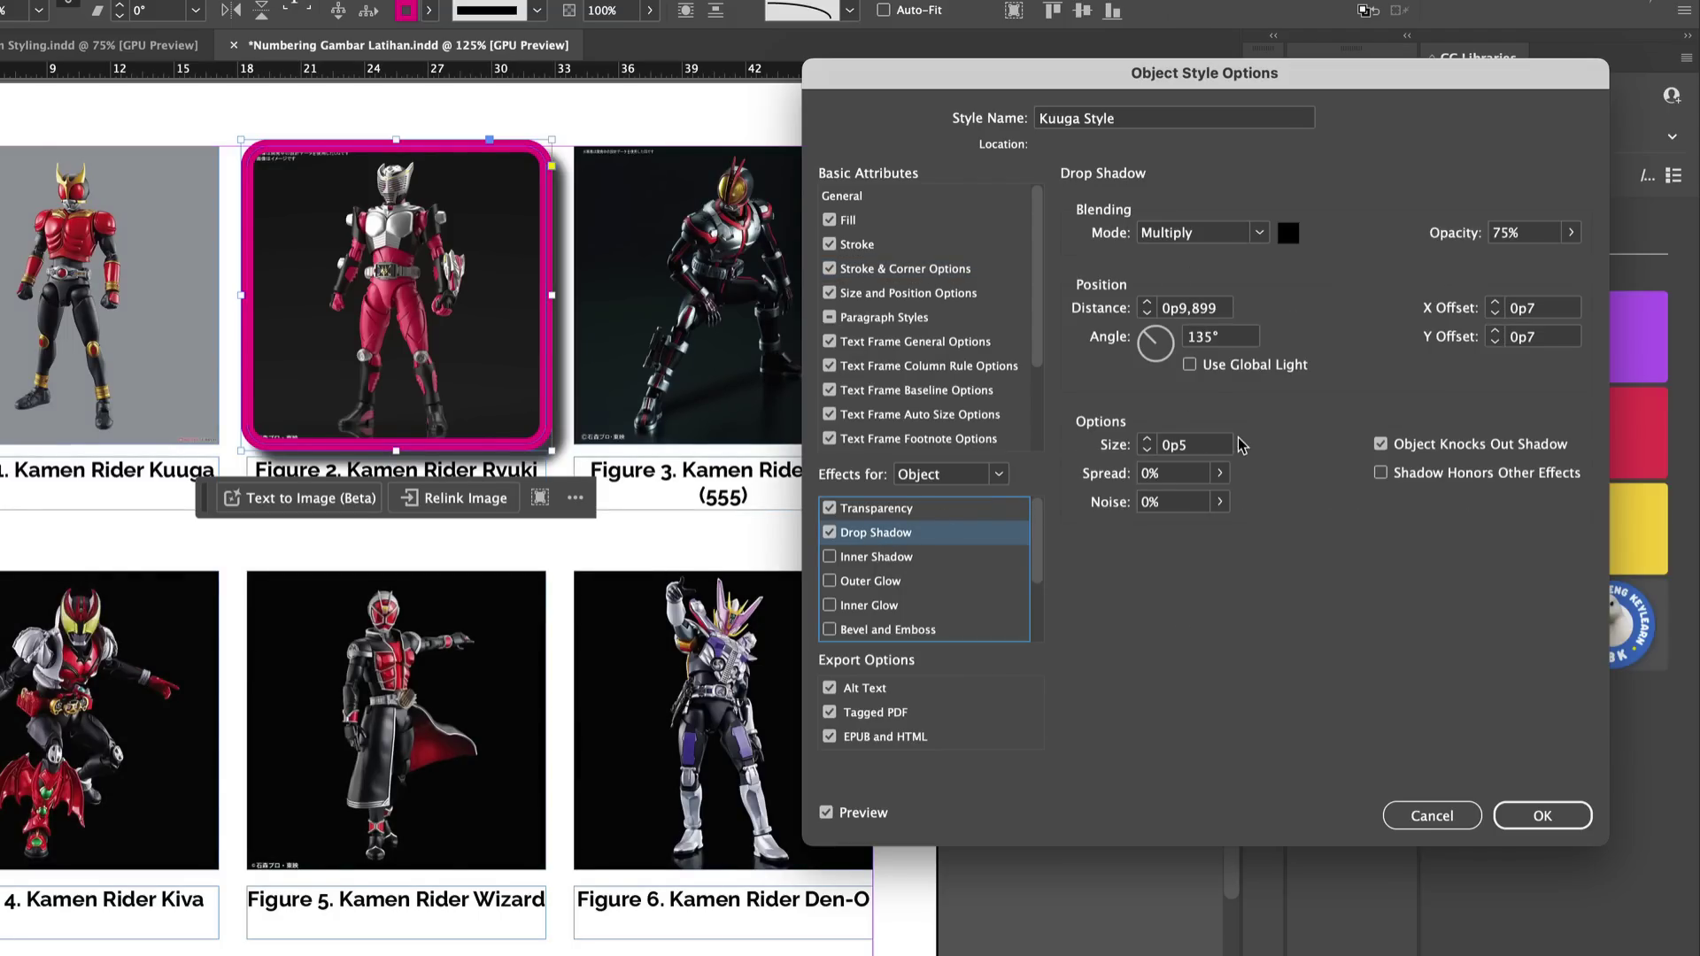
{"action": "left_click", "coordinate": [1571, 232]}
{"action": "left_click_drag", "start_coordinate": [1541, 258], "coordinate": [1516, 268]}
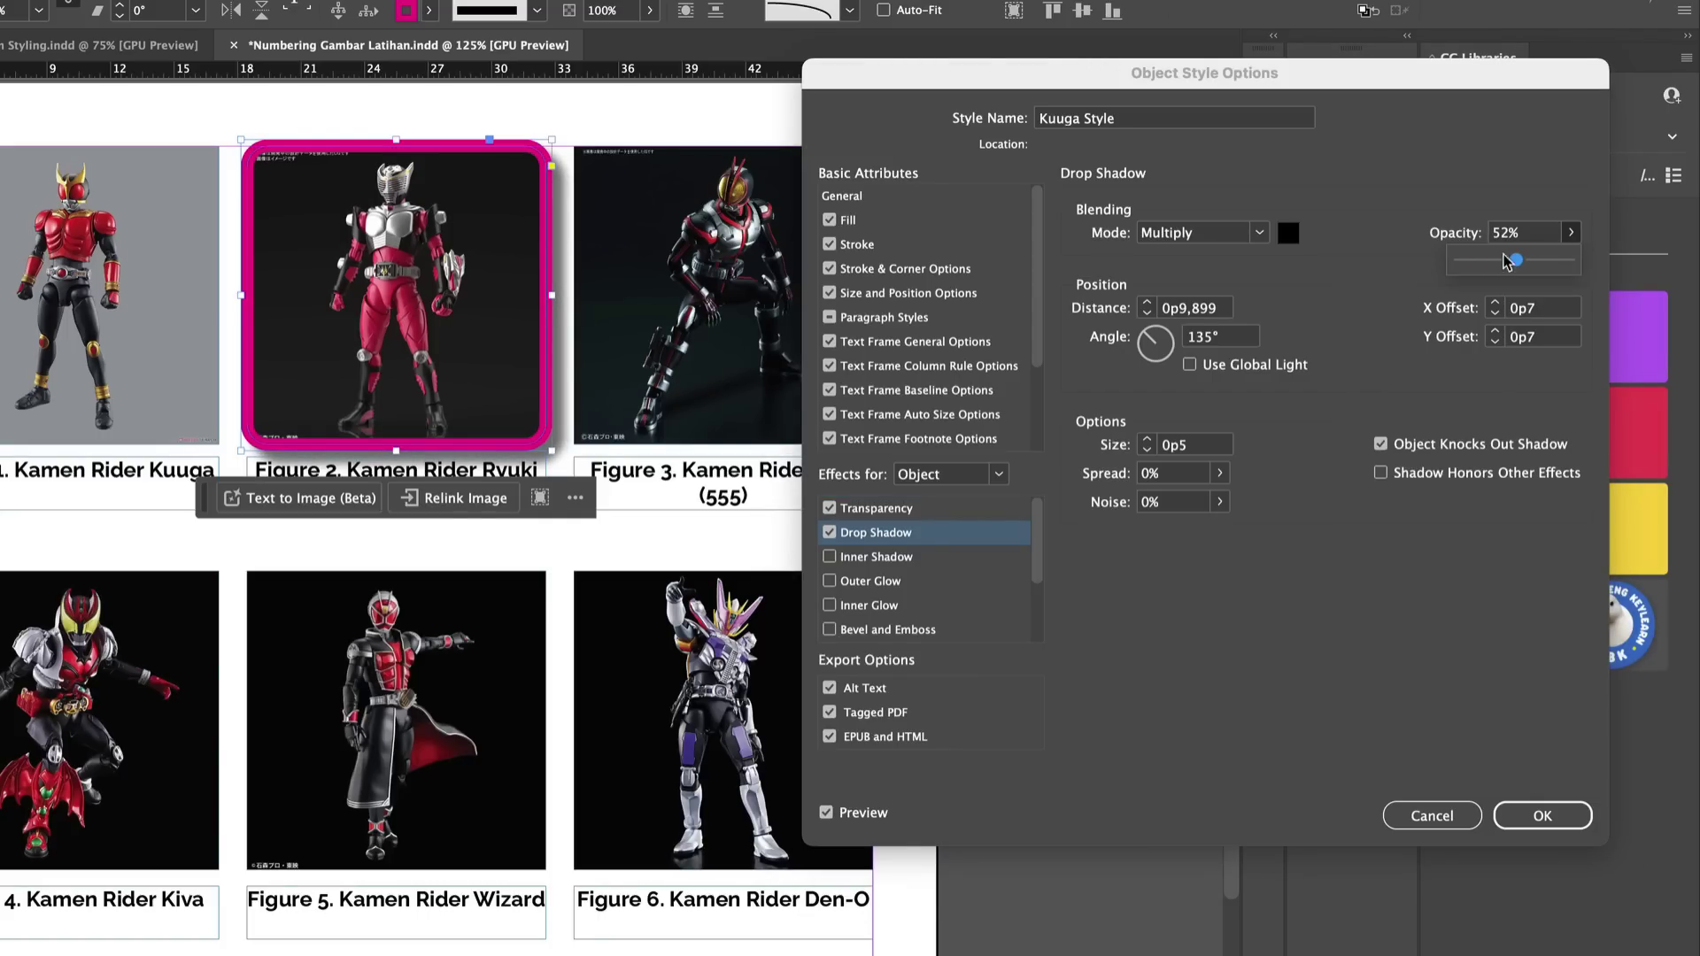
{"action": "left_click", "coordinate": [1146, 439]}
{"action": "left_click", "coordinate": [1146, 439]}
{"action": "left_click", "coordinate": [1146, 439]}
{"action": "left_click", "coordinate": [1148, 440]}
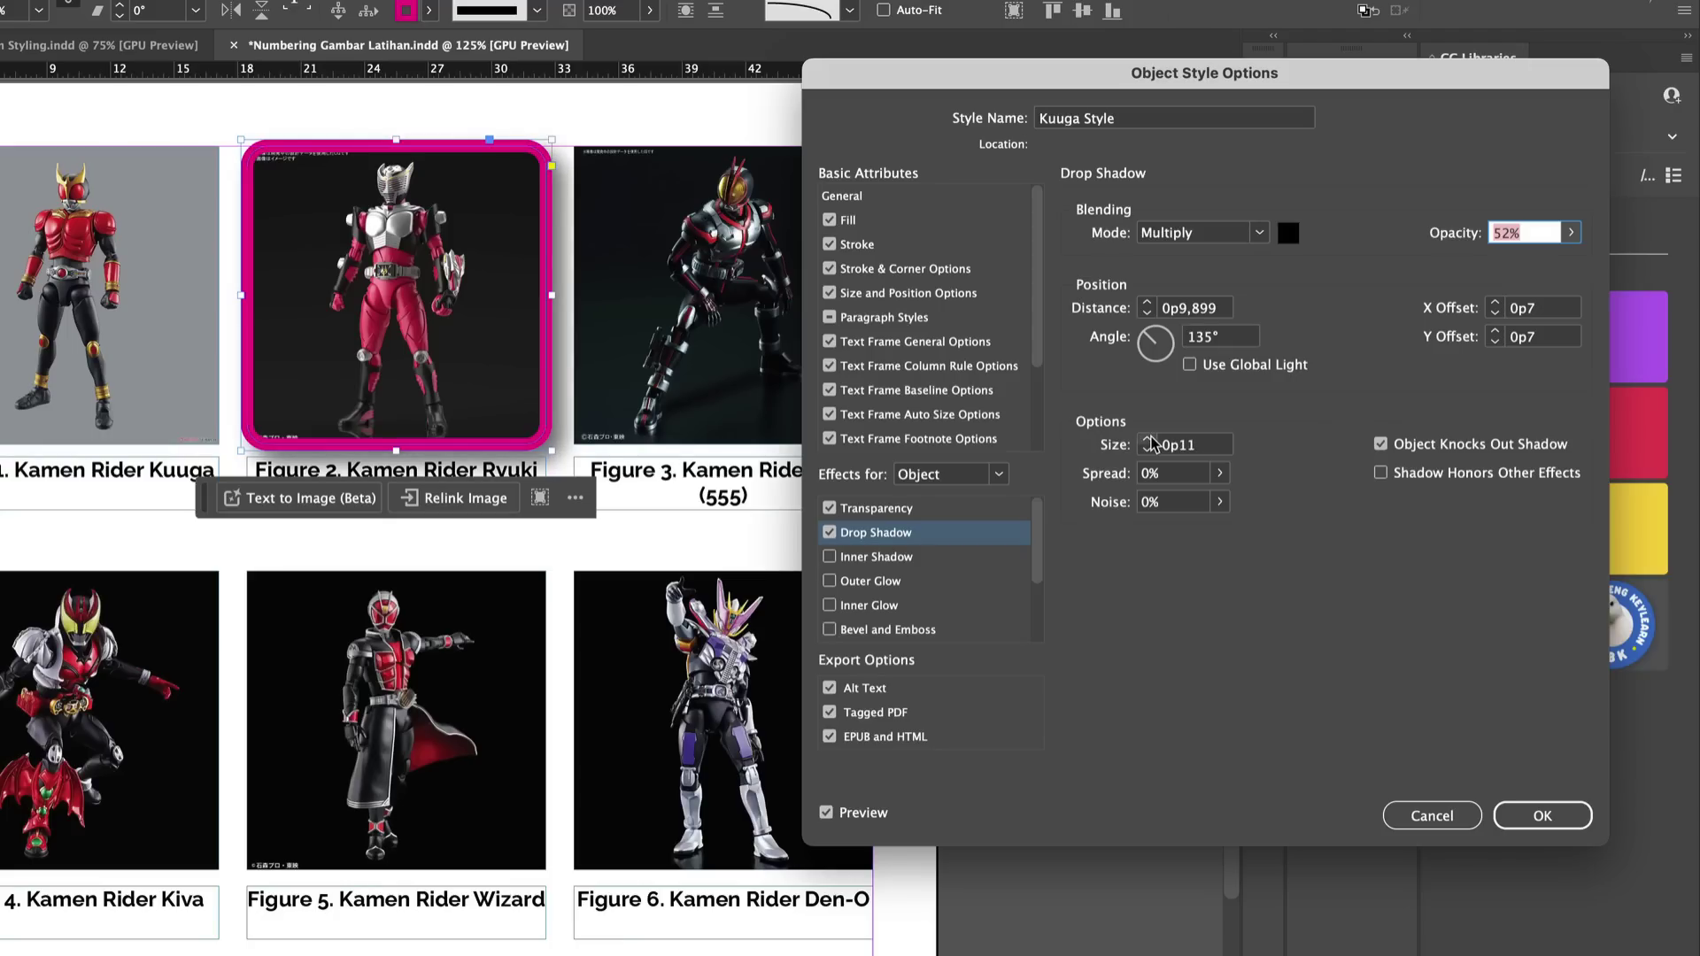
{"action": "left_click", "coordinate": [1148, 440]}
Set the drop shadow's distance to 0p8 and its opacity to 70%.
{"action": "left_click", "coordinate": [1146, 311]}
{"action": "left_click", "coordinate": [1145, 312]}
{"action": "left_click", "coordinate": [1146, 313]}
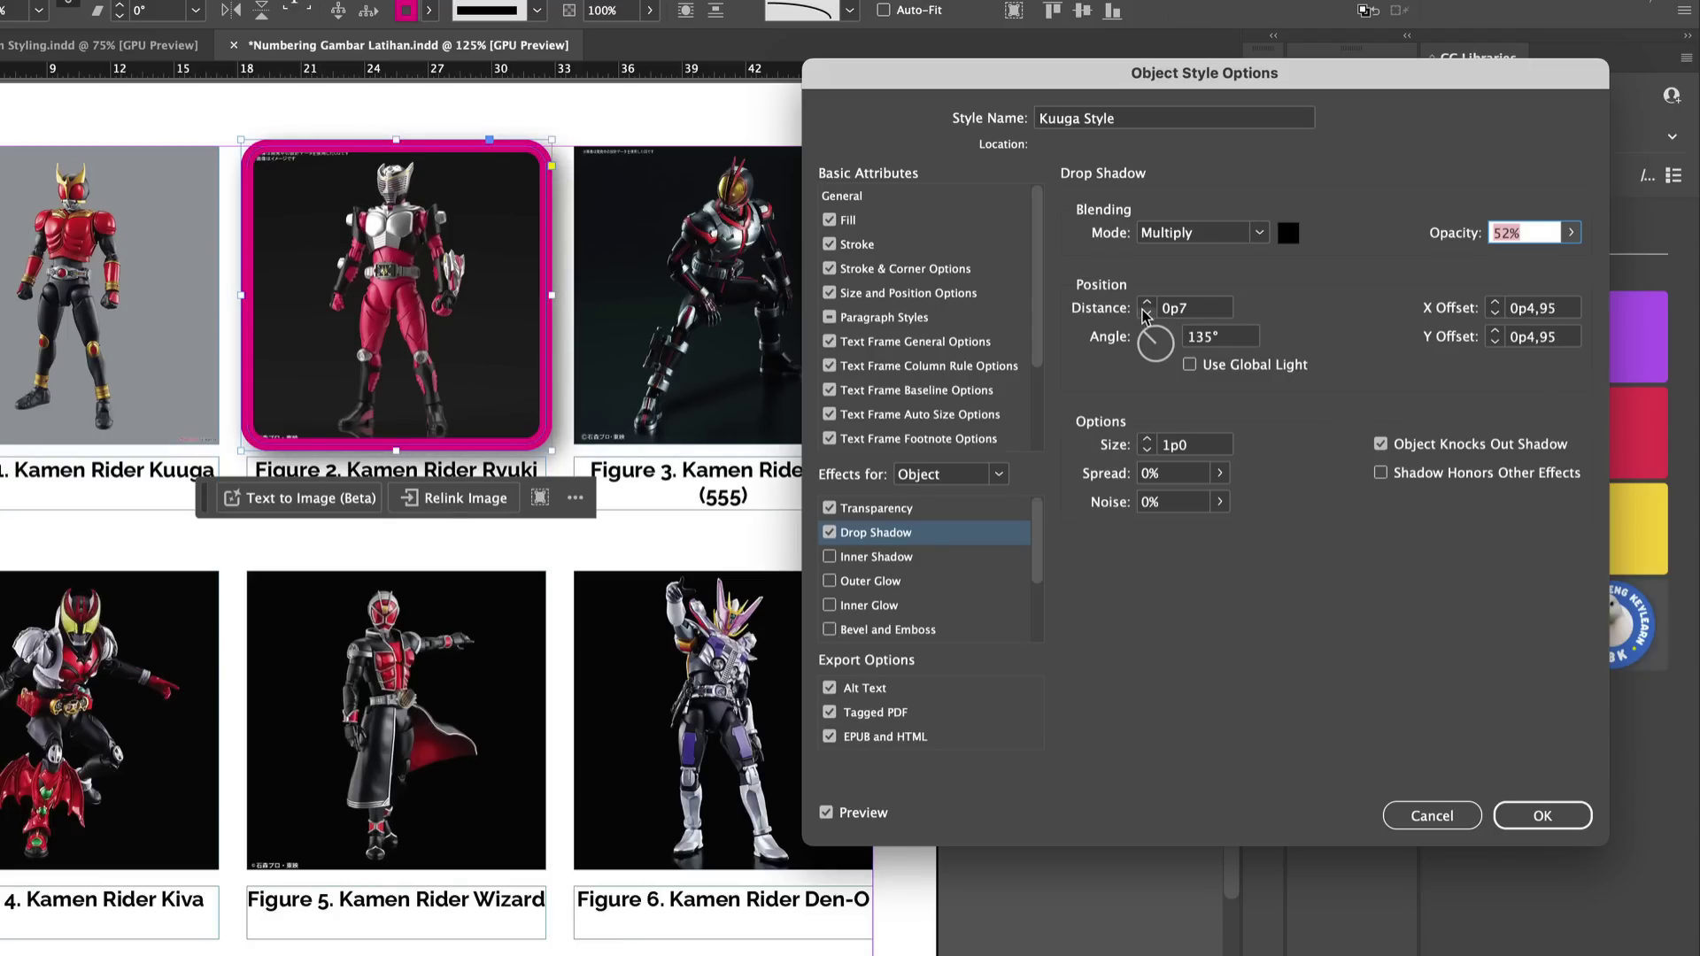
{"action": "left_click", "coordinate": [1145, 302]}
{"action": "left_click", "coordinate": [1571, 232]}
{"action": "left_click_drag", "start_coordinate": [1523, 266], "coordinate": [1537, 265]}
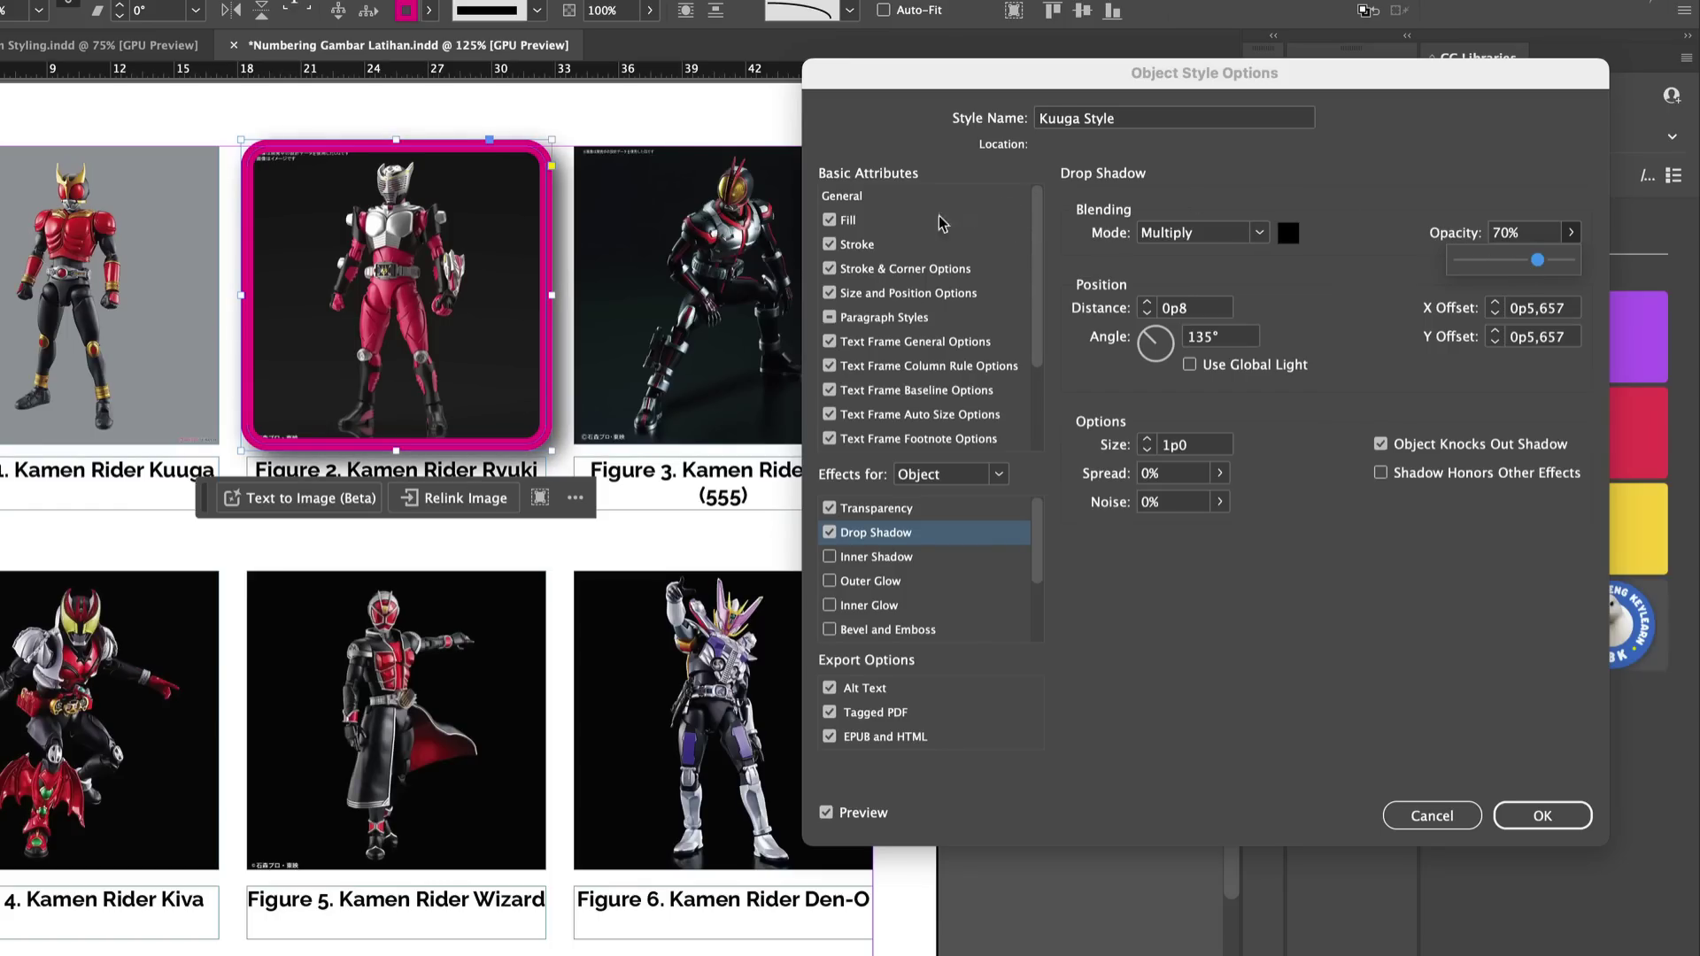
Review the text wrap, anchored object, export tagging and effect target options, and save Kuuga Style.
{"action": "left_click_drag", "start_coordinate": [1044, 360], "coordinate": [1038, 447]}
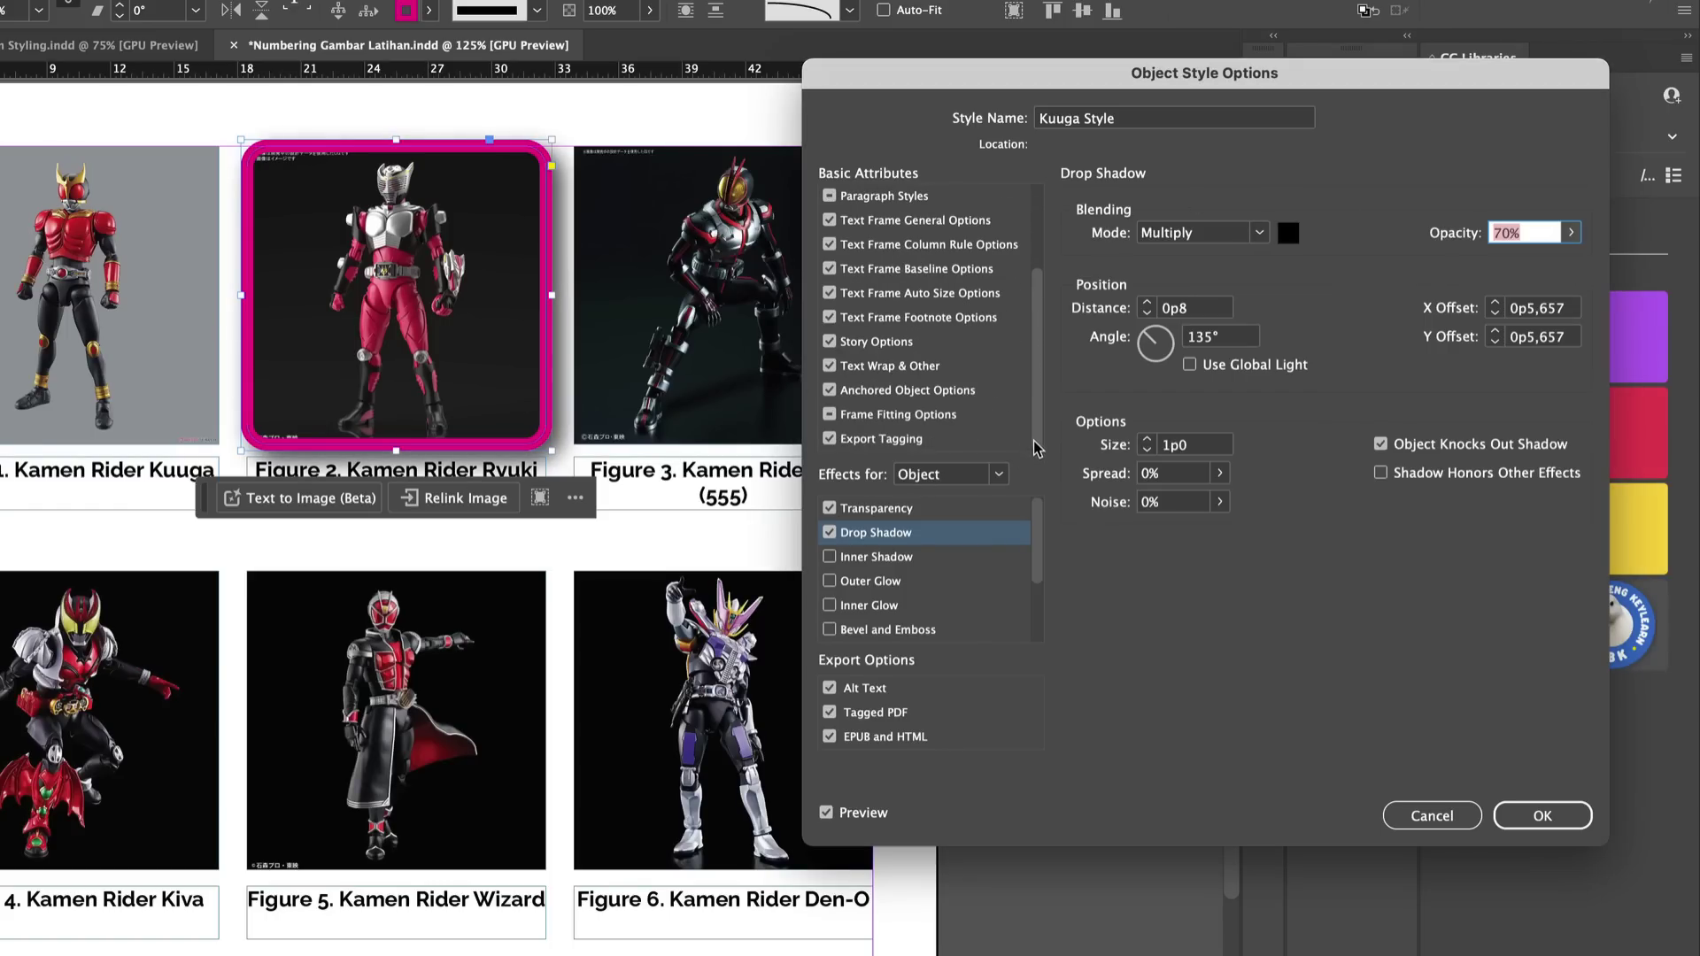
{"action": "left_click", "coordinate": [929, 367]}
{"action": "left_click", "coordinate": [920, 391]}
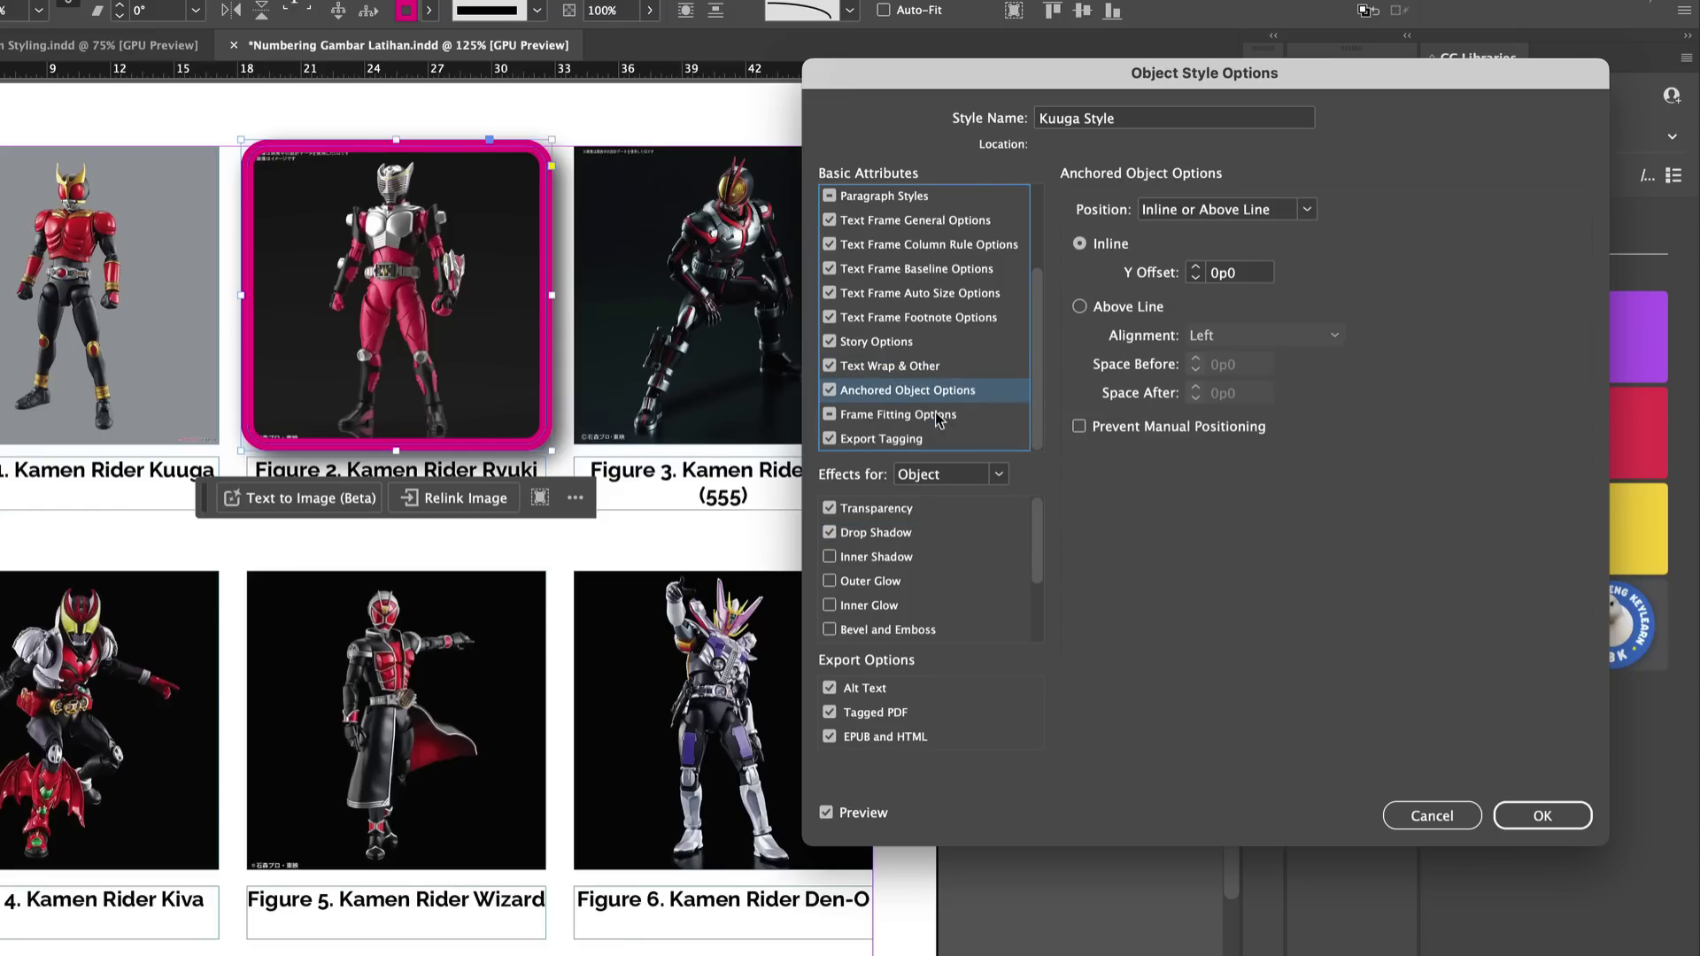
{"action": "left_click", "coordinate": [903, 440]}
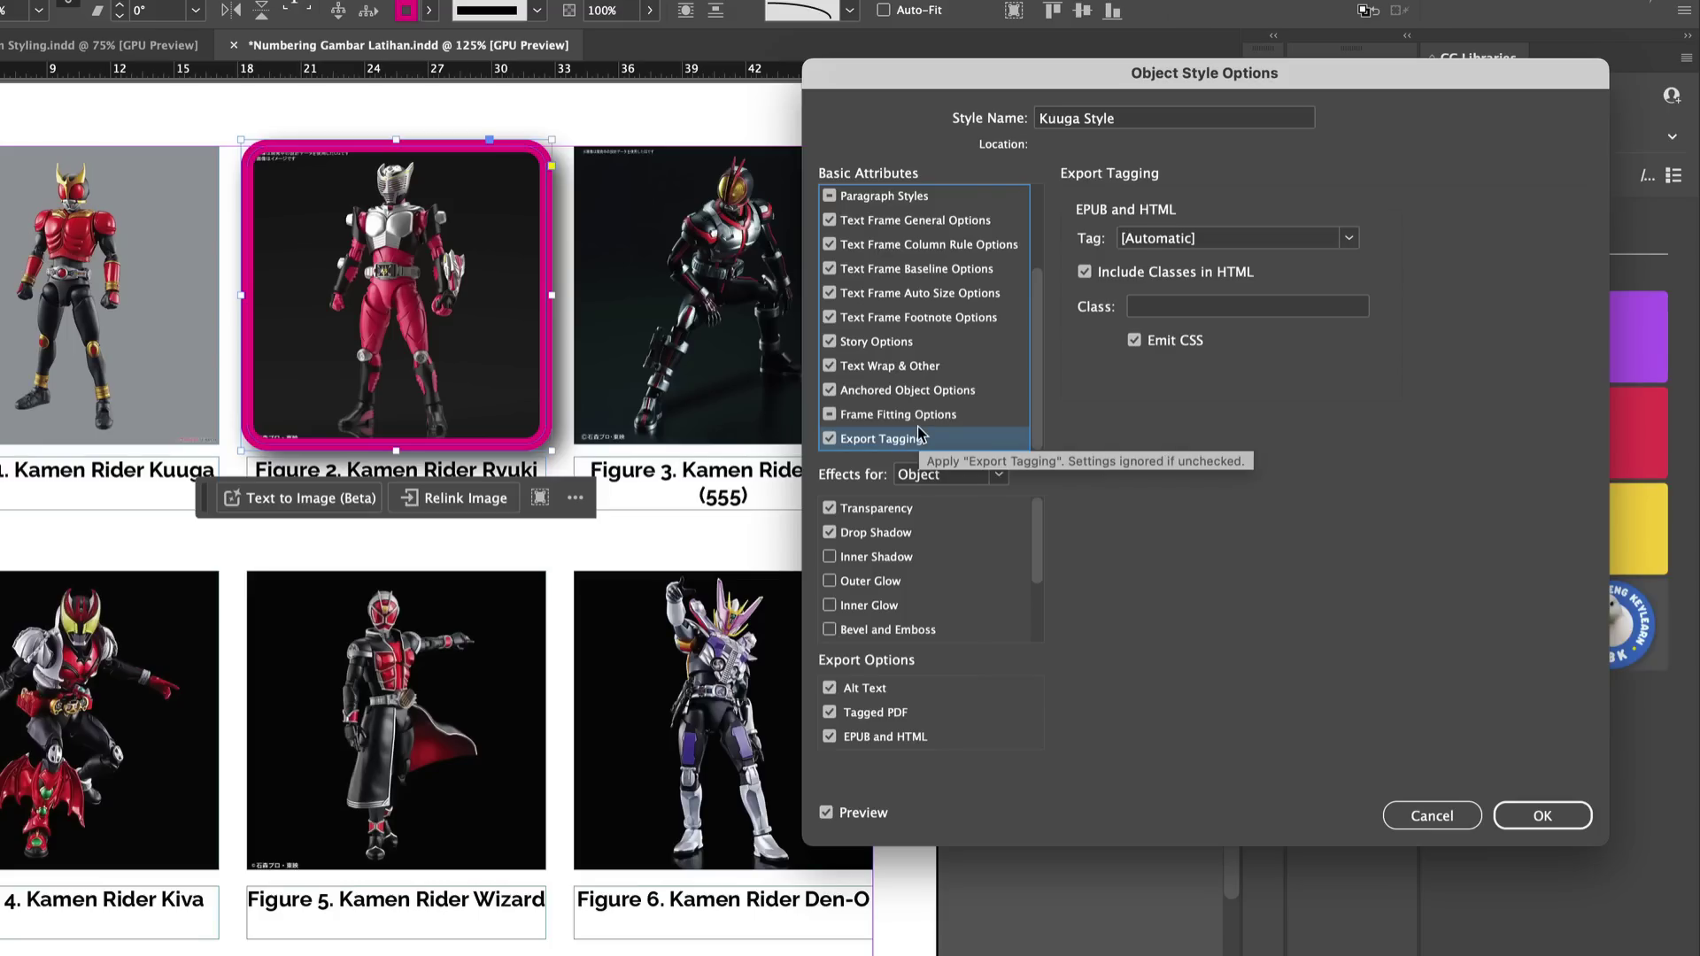
{"action": "left_click", "coordinate": [954, 484]}
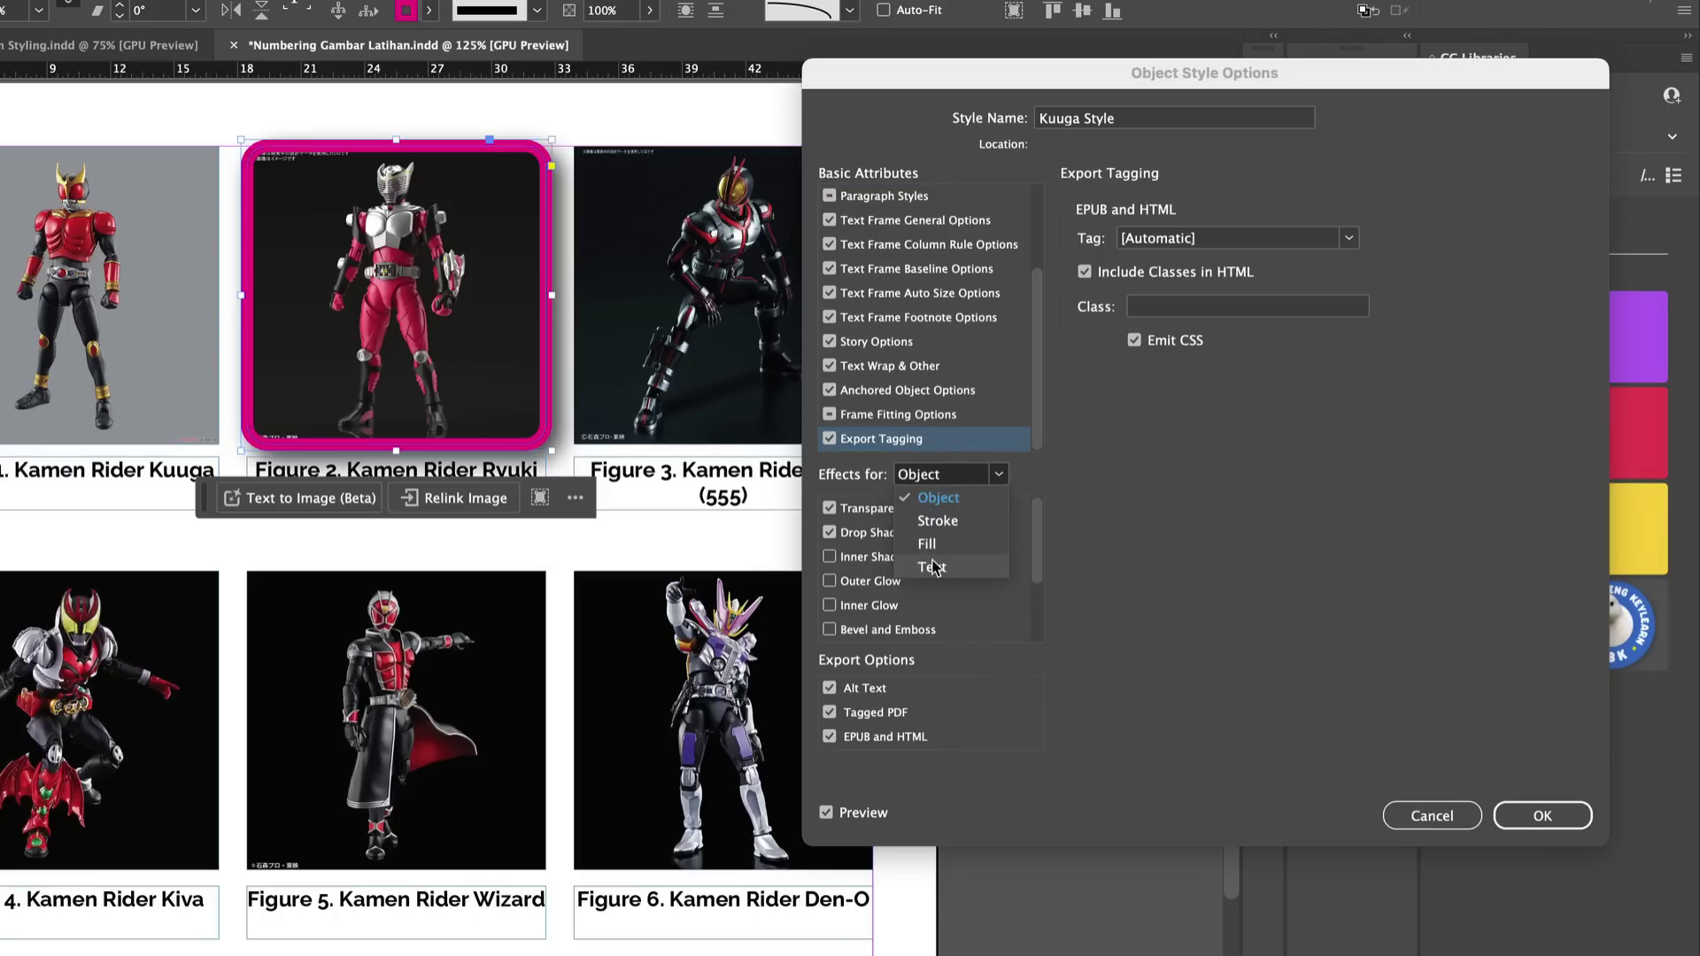
{"action": "left_click", "coordinate": [1088, 479]}
{"action": "mouse_move", "coordinate": [1041, 514]}
{"action": "left_mouse_down"}
{"action": "mouse_move", "coordinate": [1040, 556]}
{"action": "mouse_move", "coordinate": [1041, 511]}
{"action": "left_mouse_up"}
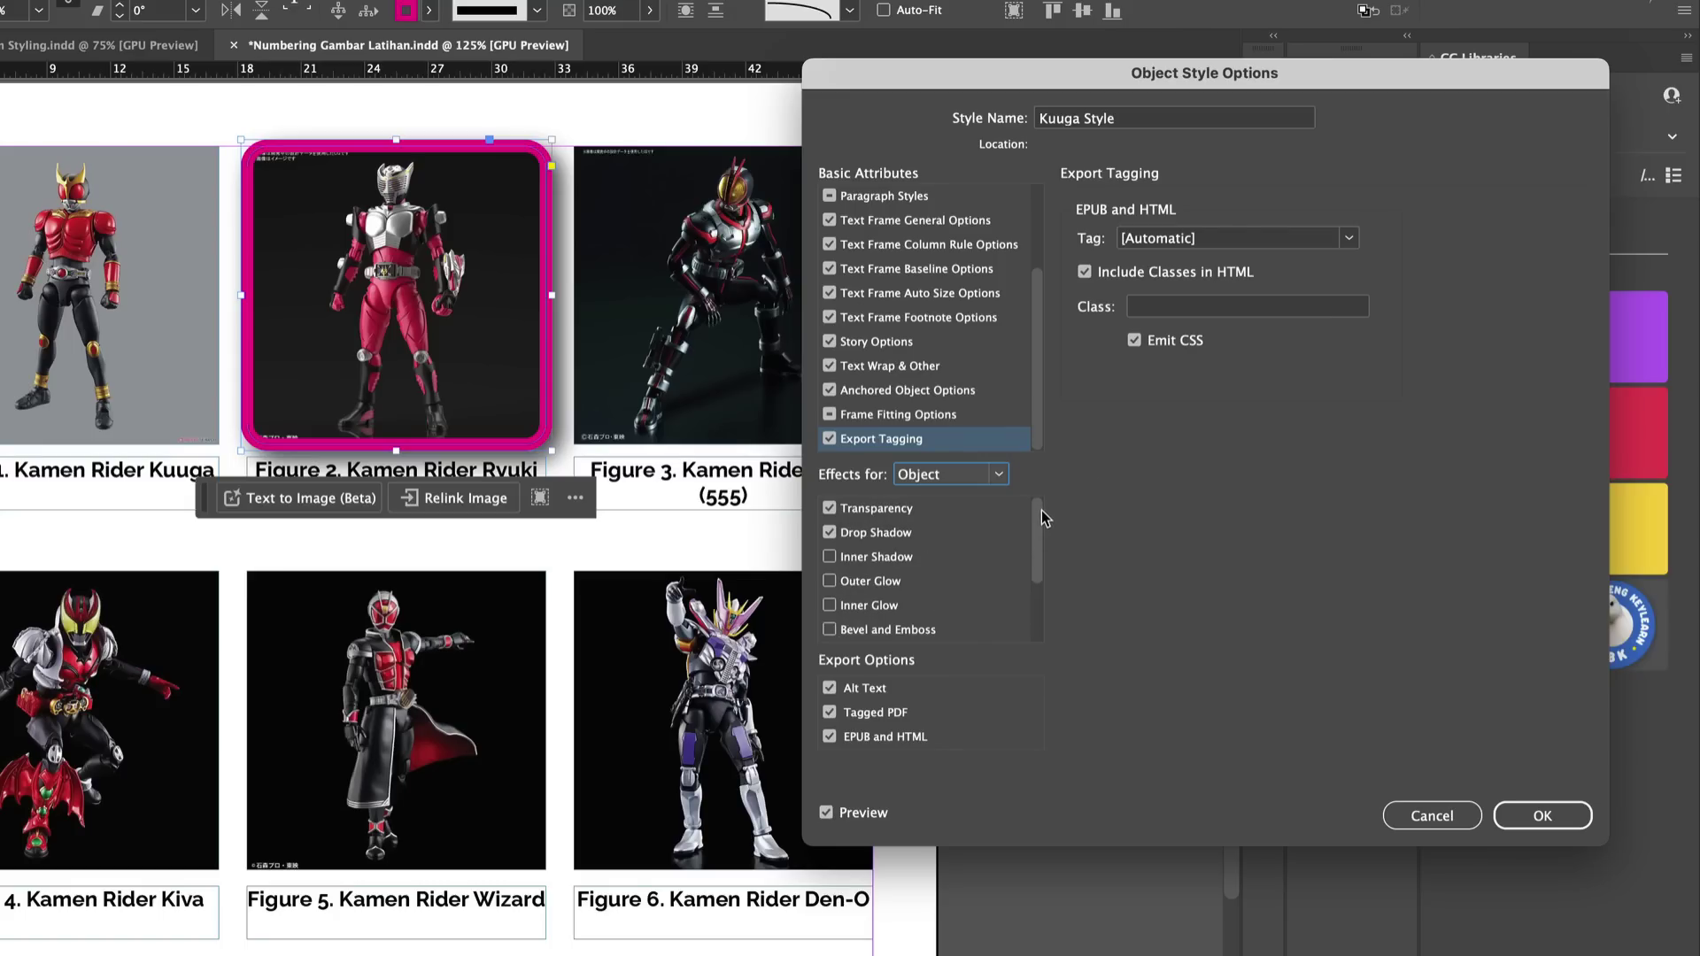
{"action": "left_click", "coordinate": [1551, 814]}
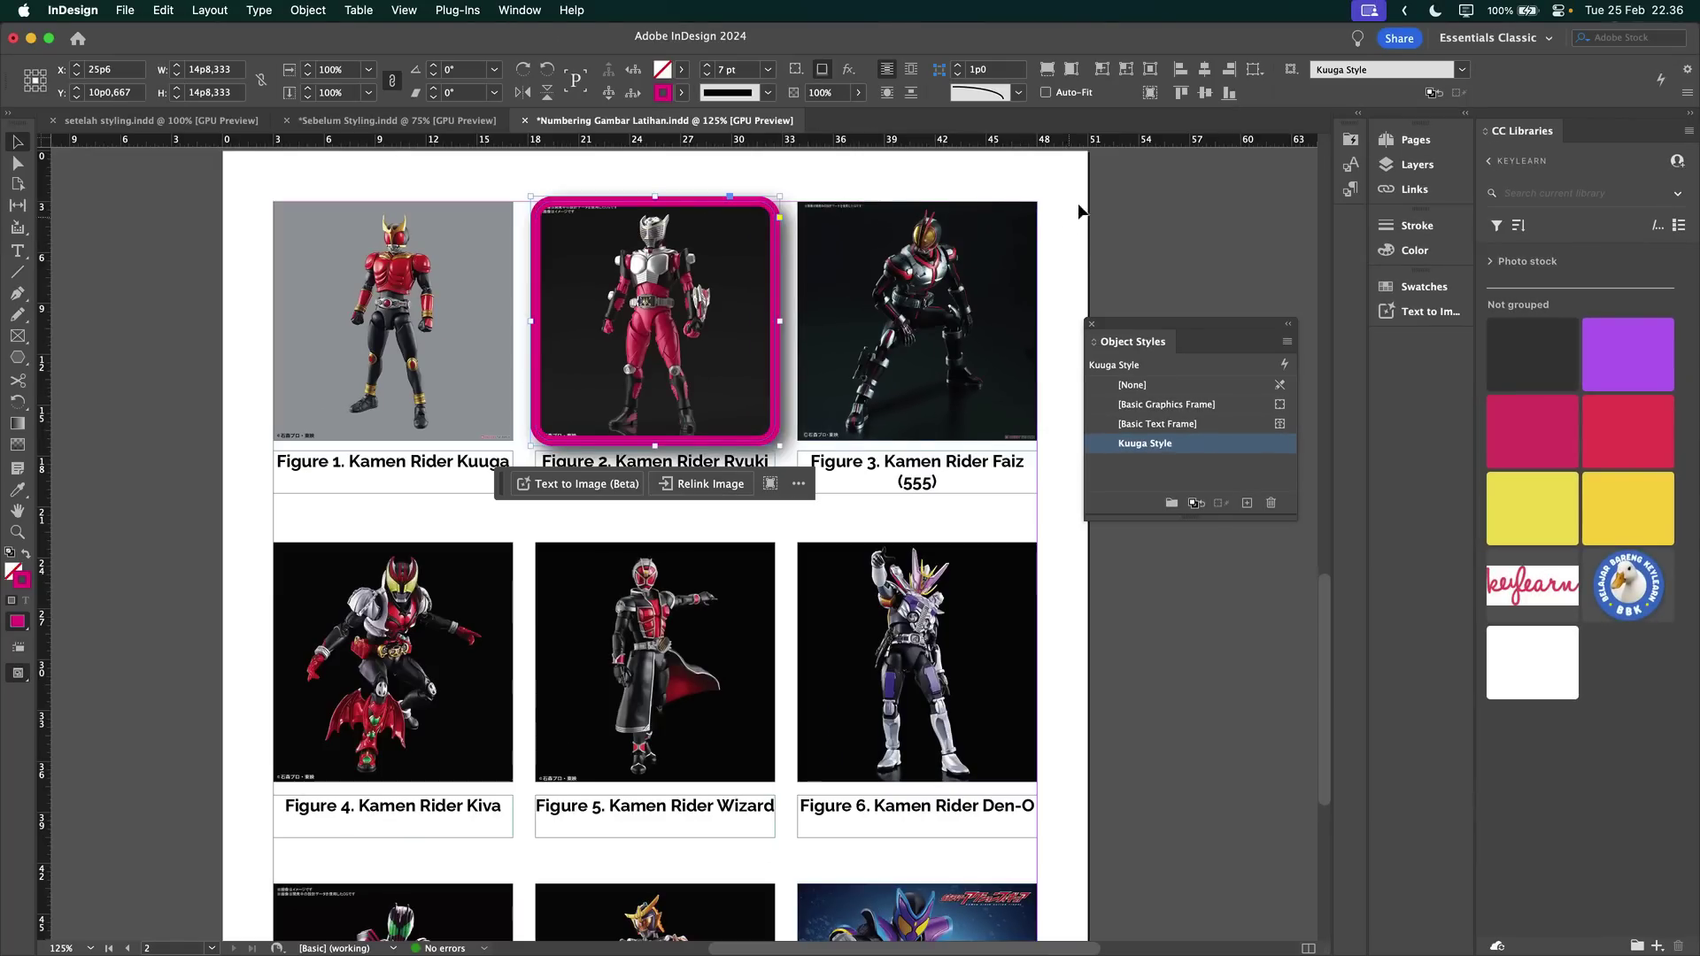
Apply Kuuga Style to all nine Kamen Rider image frames on the page and deselect them.
{"action": "left_click", "coordinate": [145, 250]}
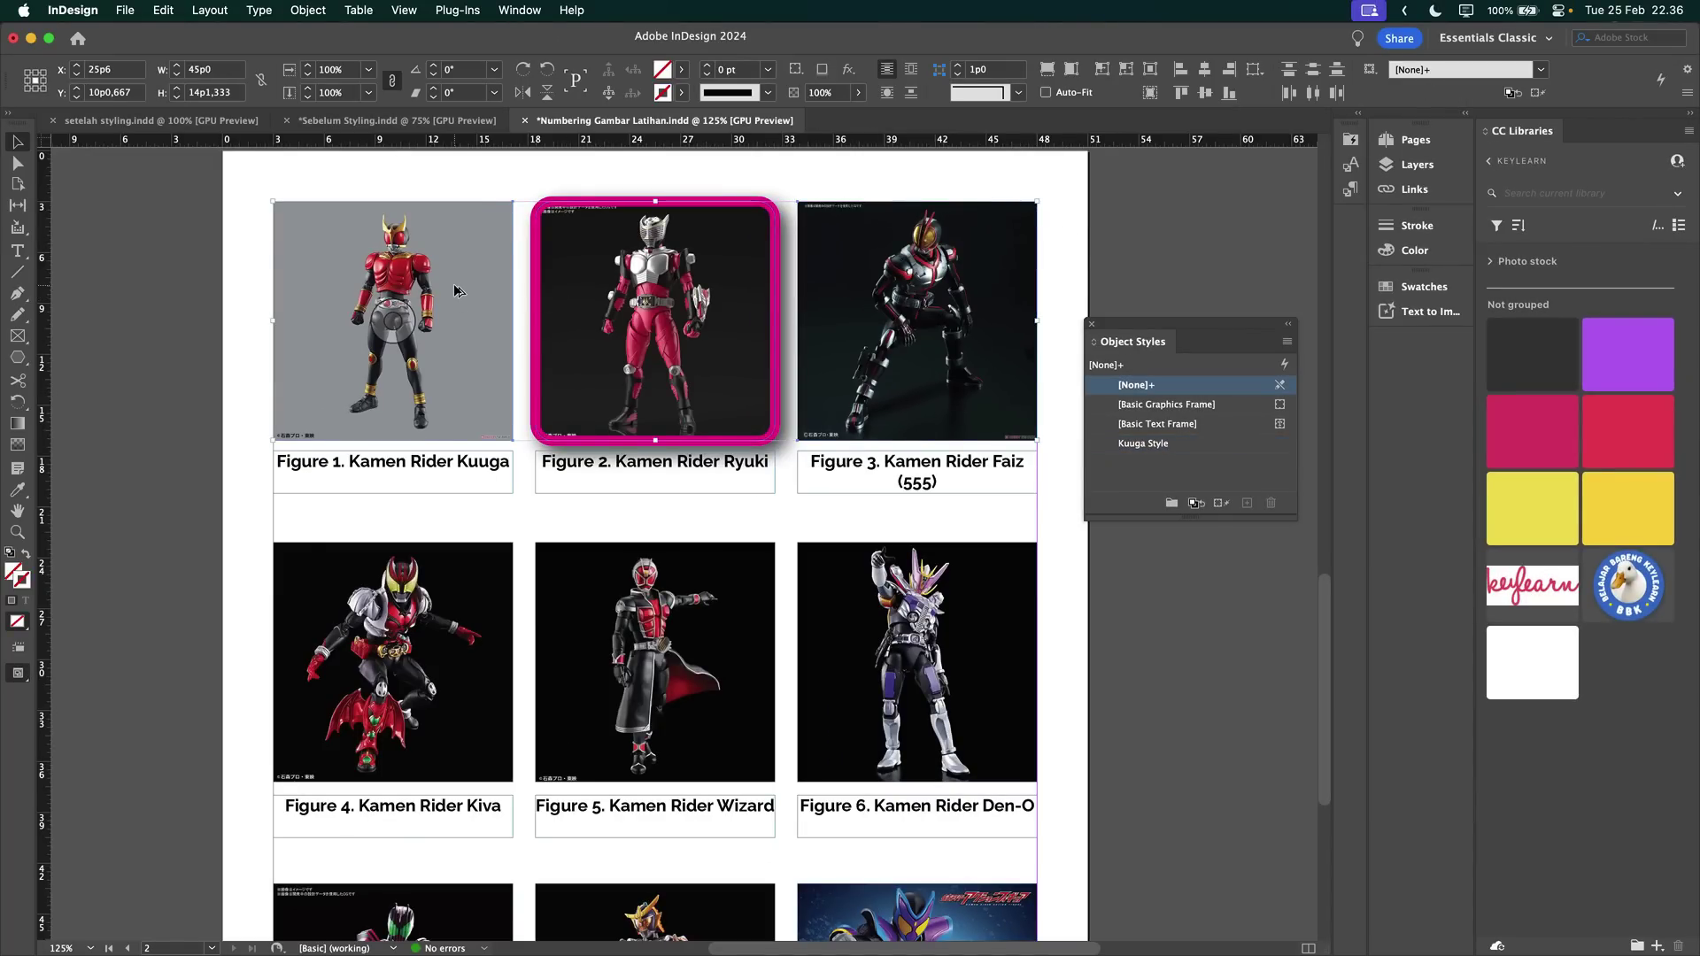
{"action": "scroll", "coordinate": [453, 290], "scroll_direction": "down", "scroll_amount": 1}
{"action": "scroll", "coordinate": [336, 607], "scroll_direction": "down", "scroll_amount": 2}
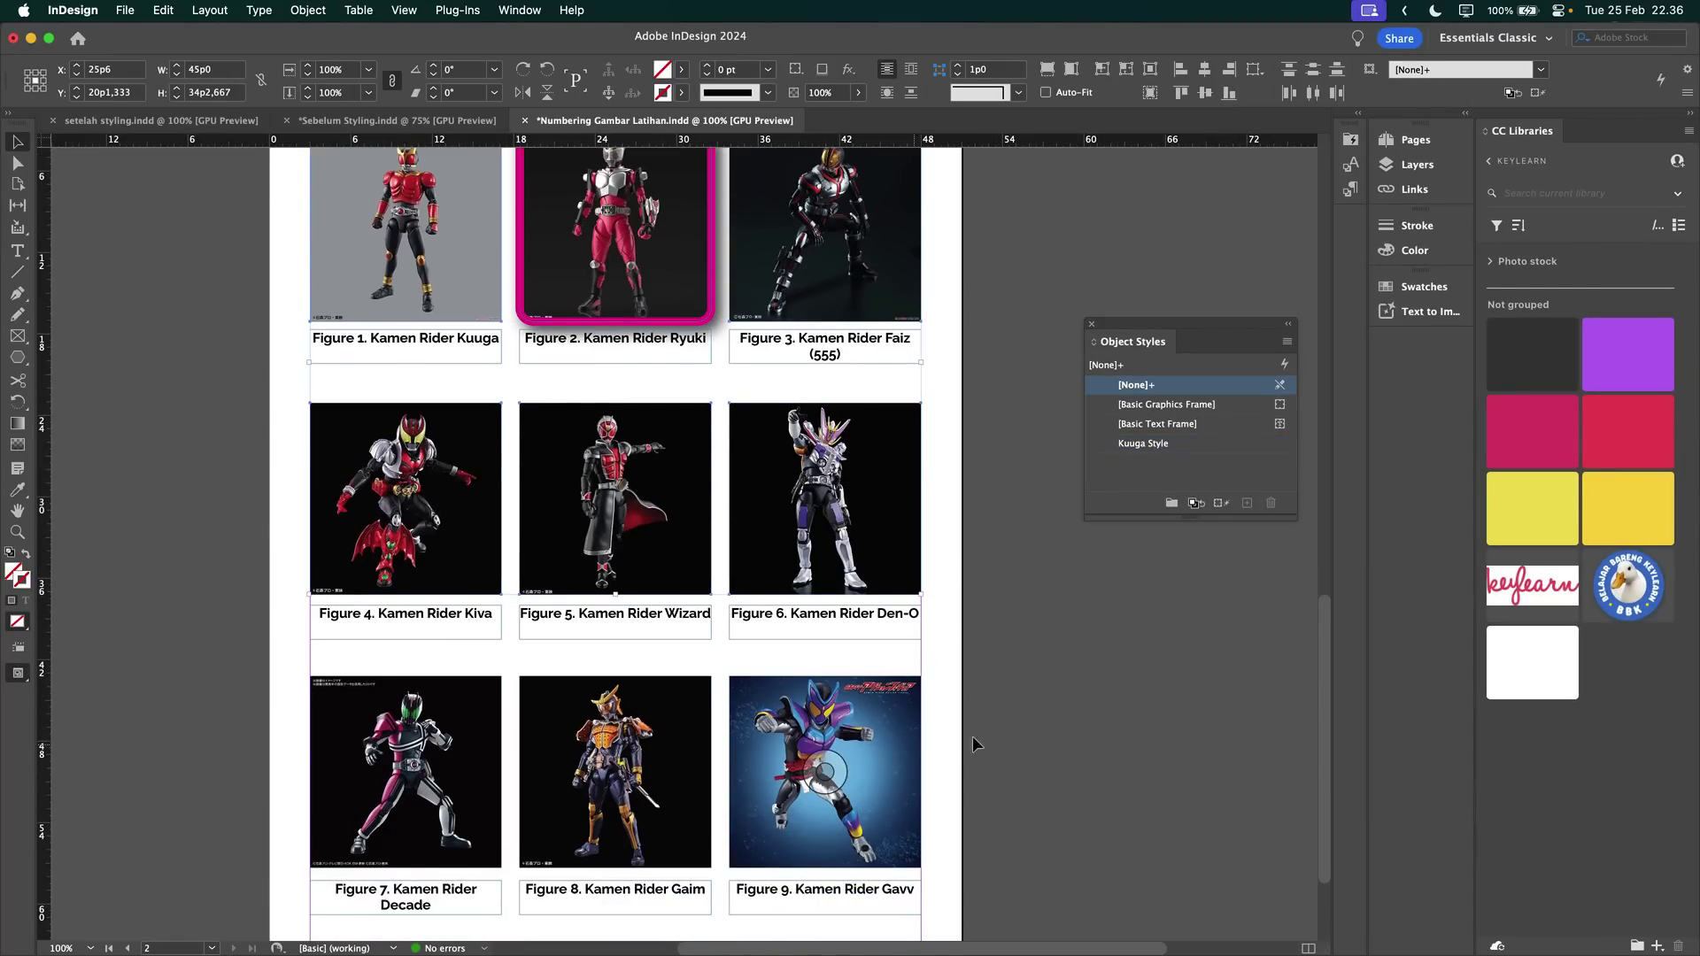
{"action": "scroll", "coordinate": [1016, 609], "scroll_direction": "up", "scroll_amount": 2}
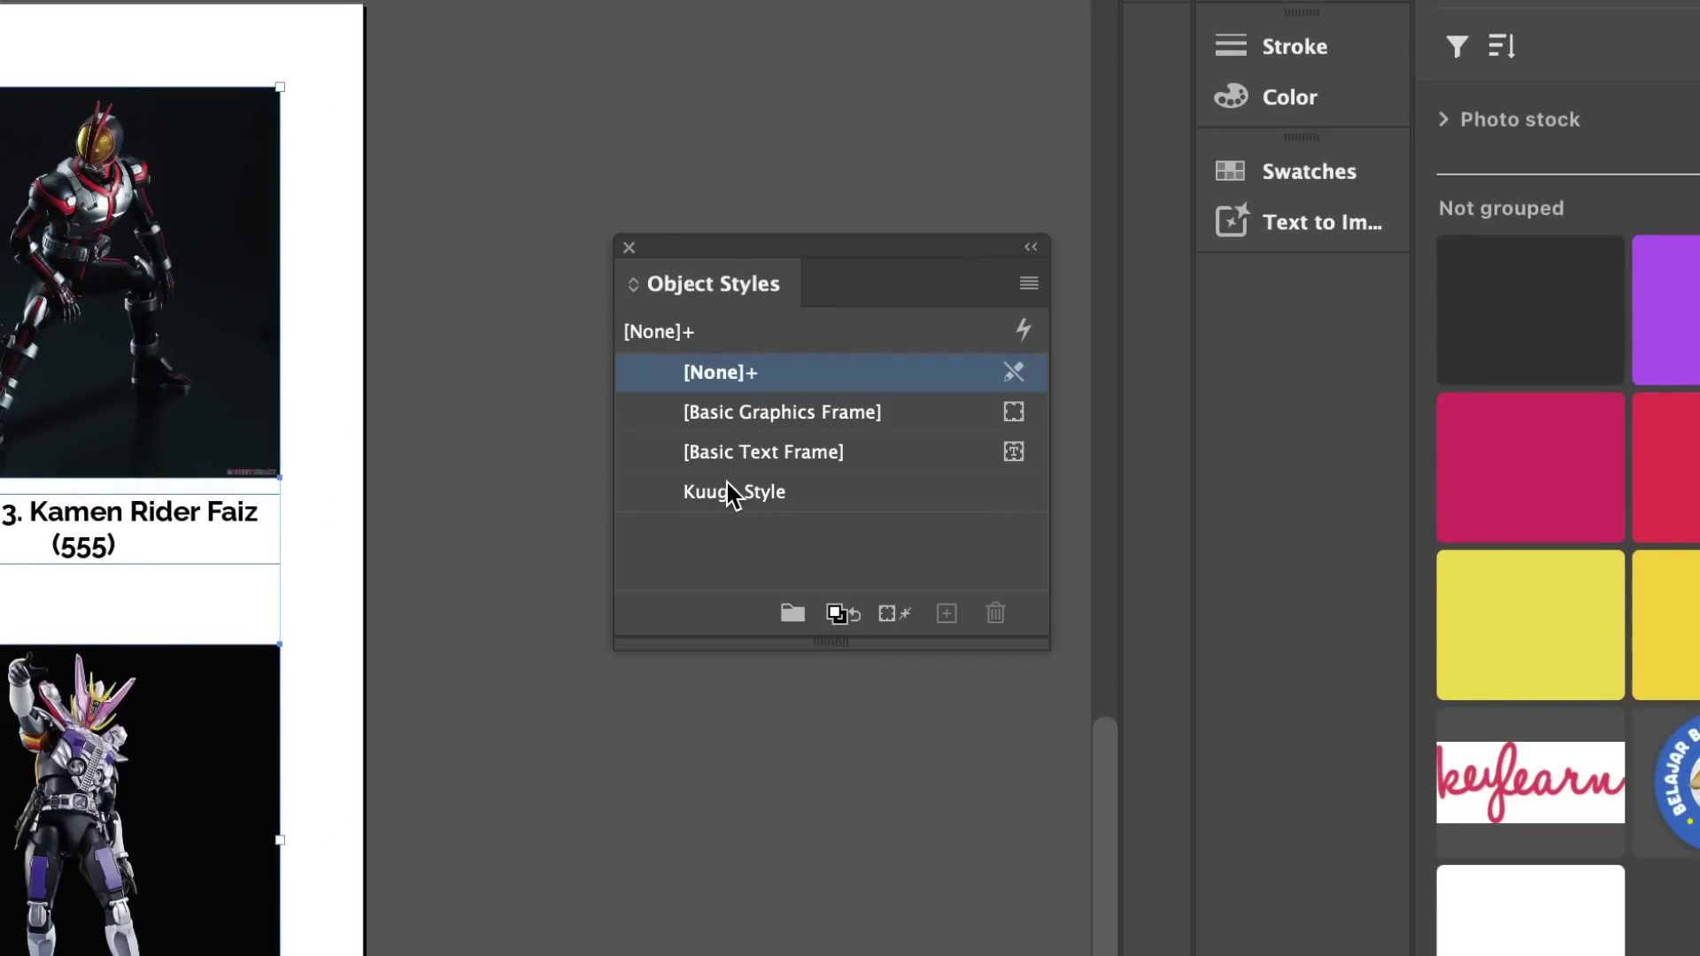
{"action": "left_click", "coordinate": [728, 495]}
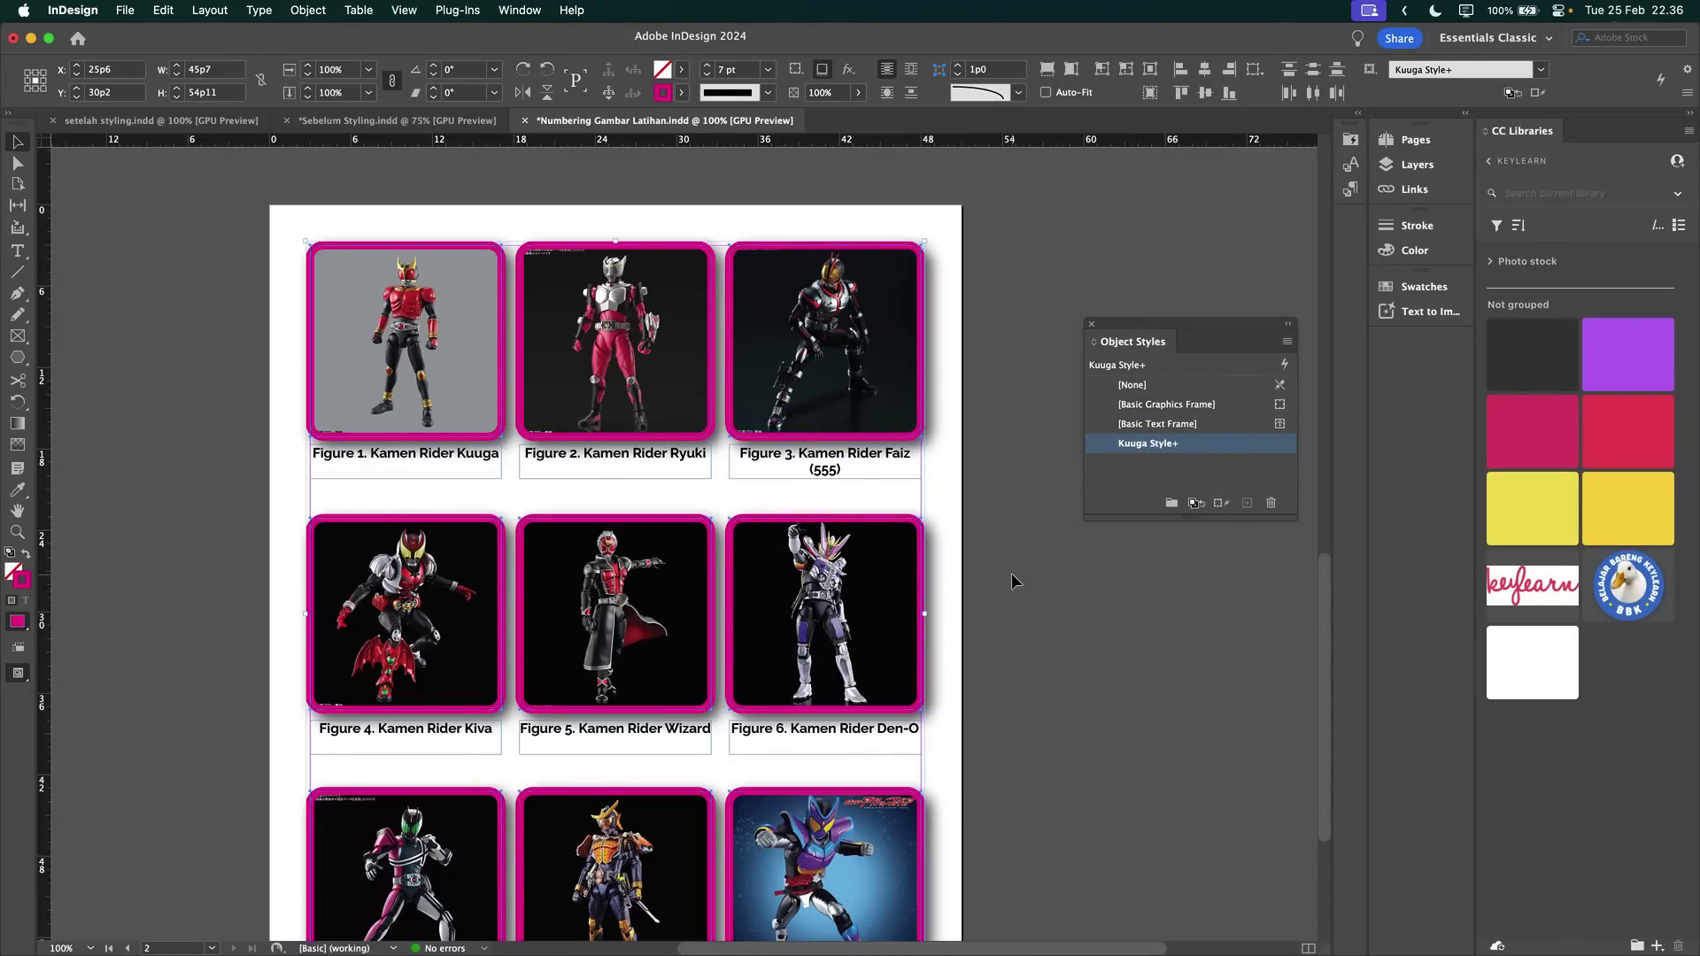
{"action": "scroll", "coordinate": [1011, 572], "scroll_direction": "down", "scroll_amount": 3}
{"action": "key", "text": "super+minus"}
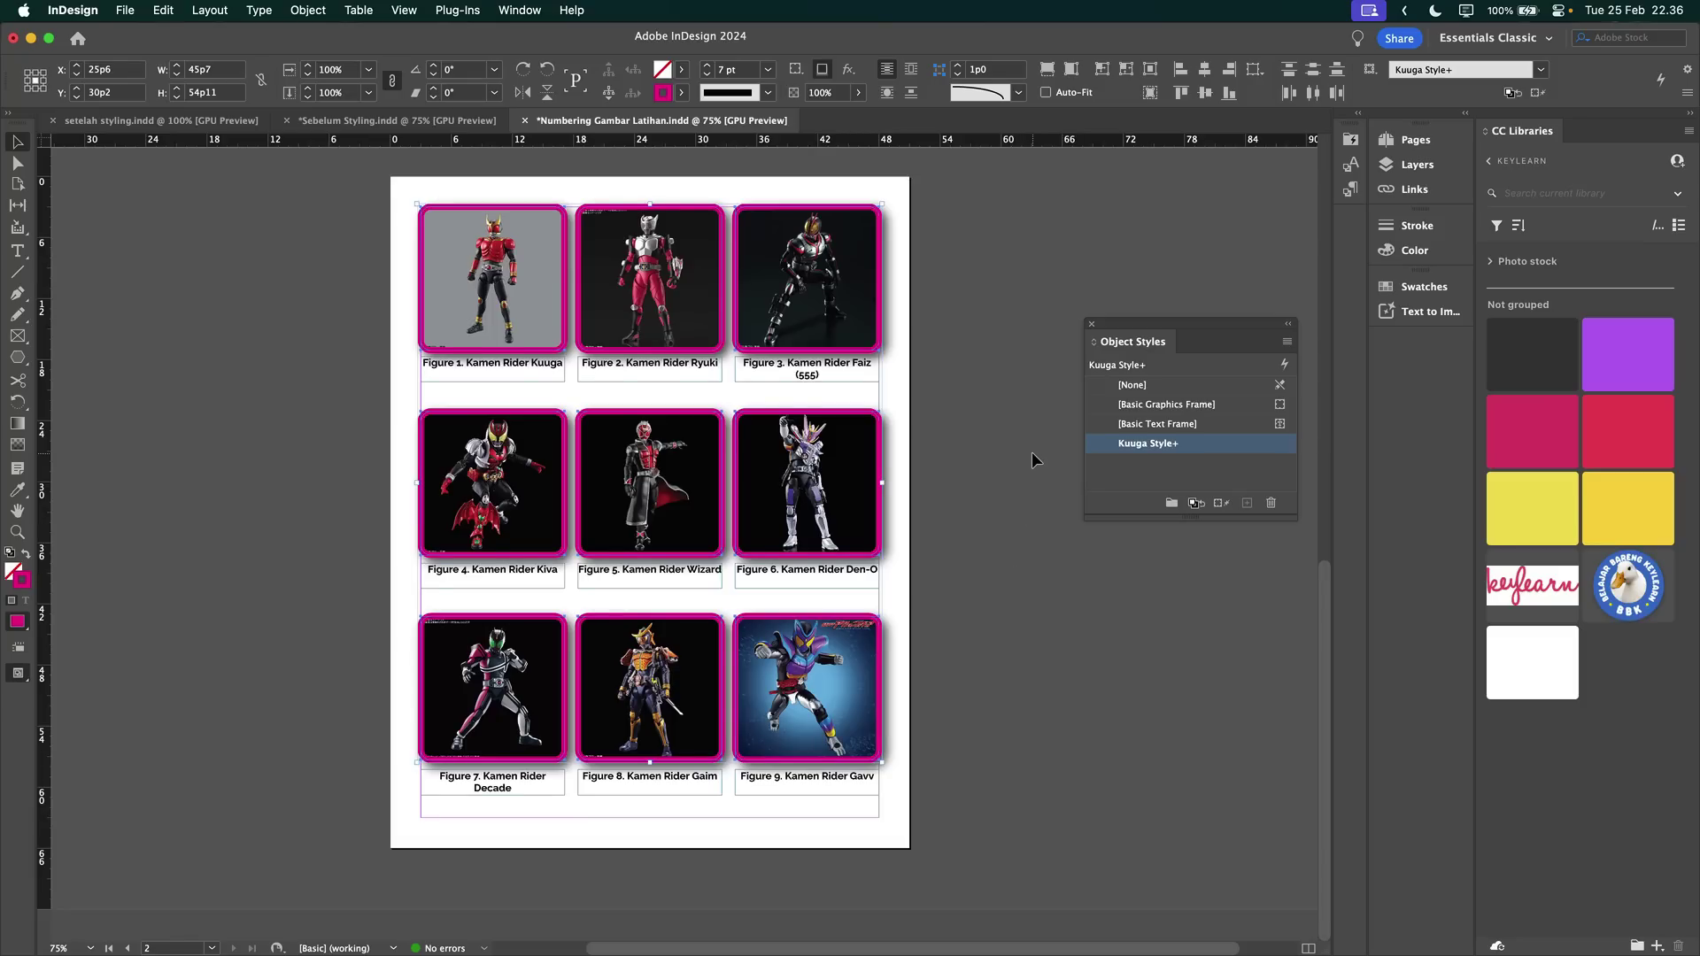
{"action": "scroll", "coordinate": [1032, 460], "scroll_direction": "up", "scroll_amount": 1}
{"action": "left_click", "coordinate": [651, 299]}
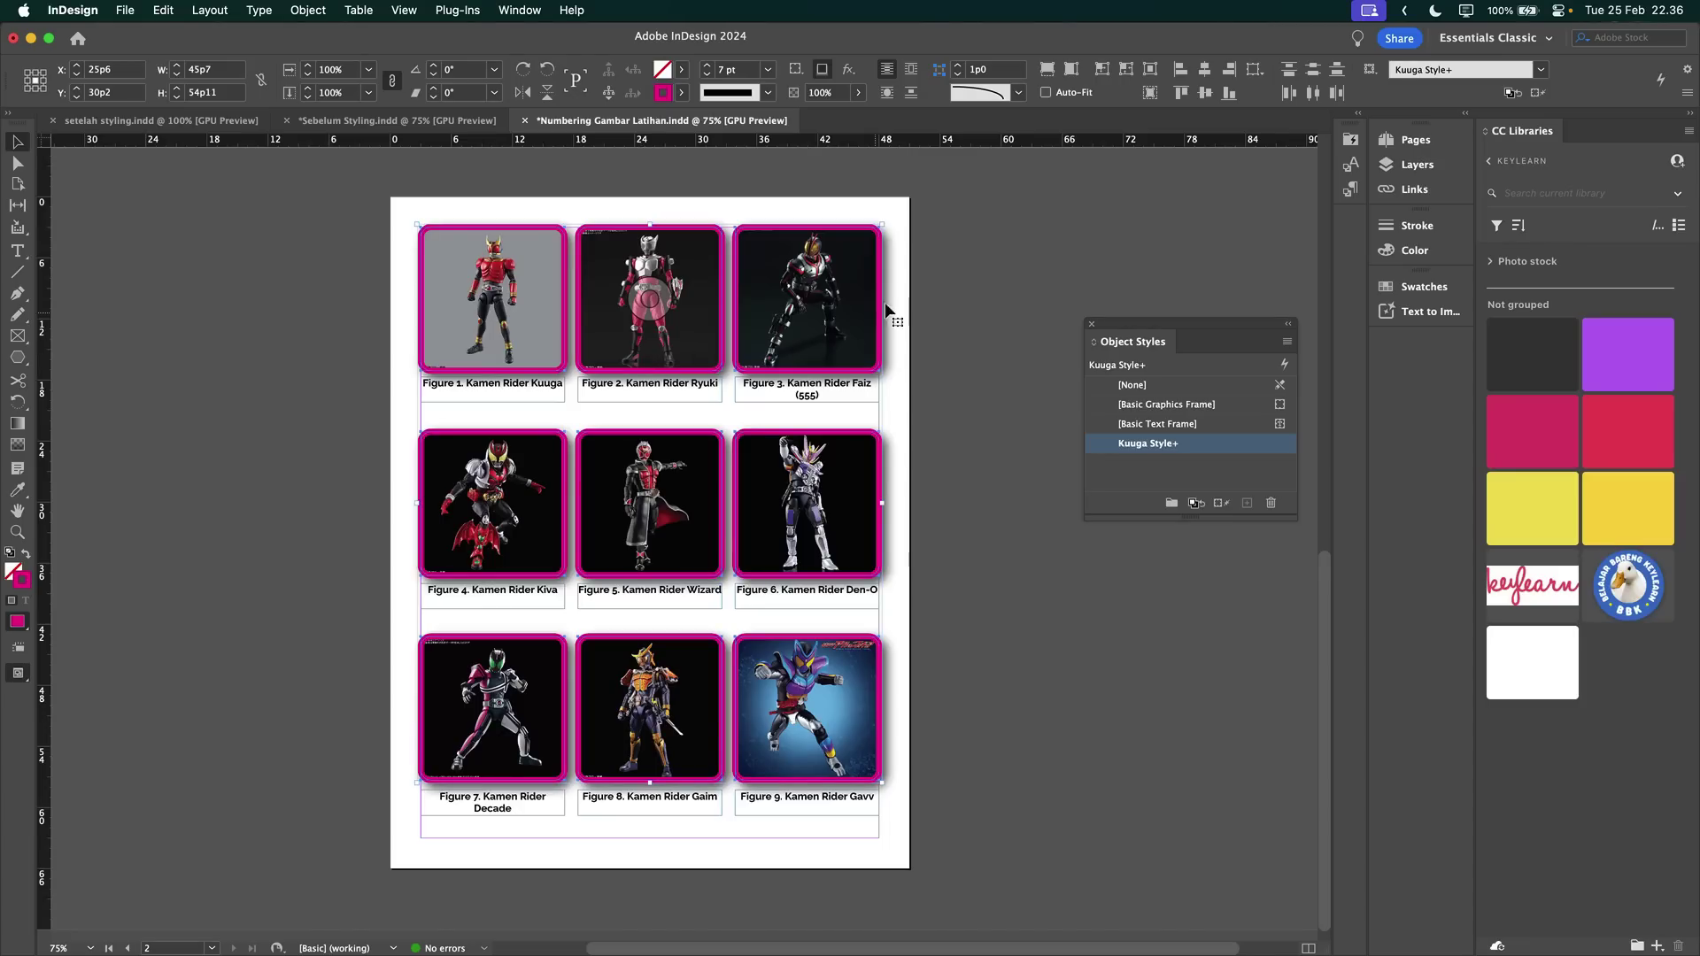
{"action": "left_click", "coordinate": [947, 248]}
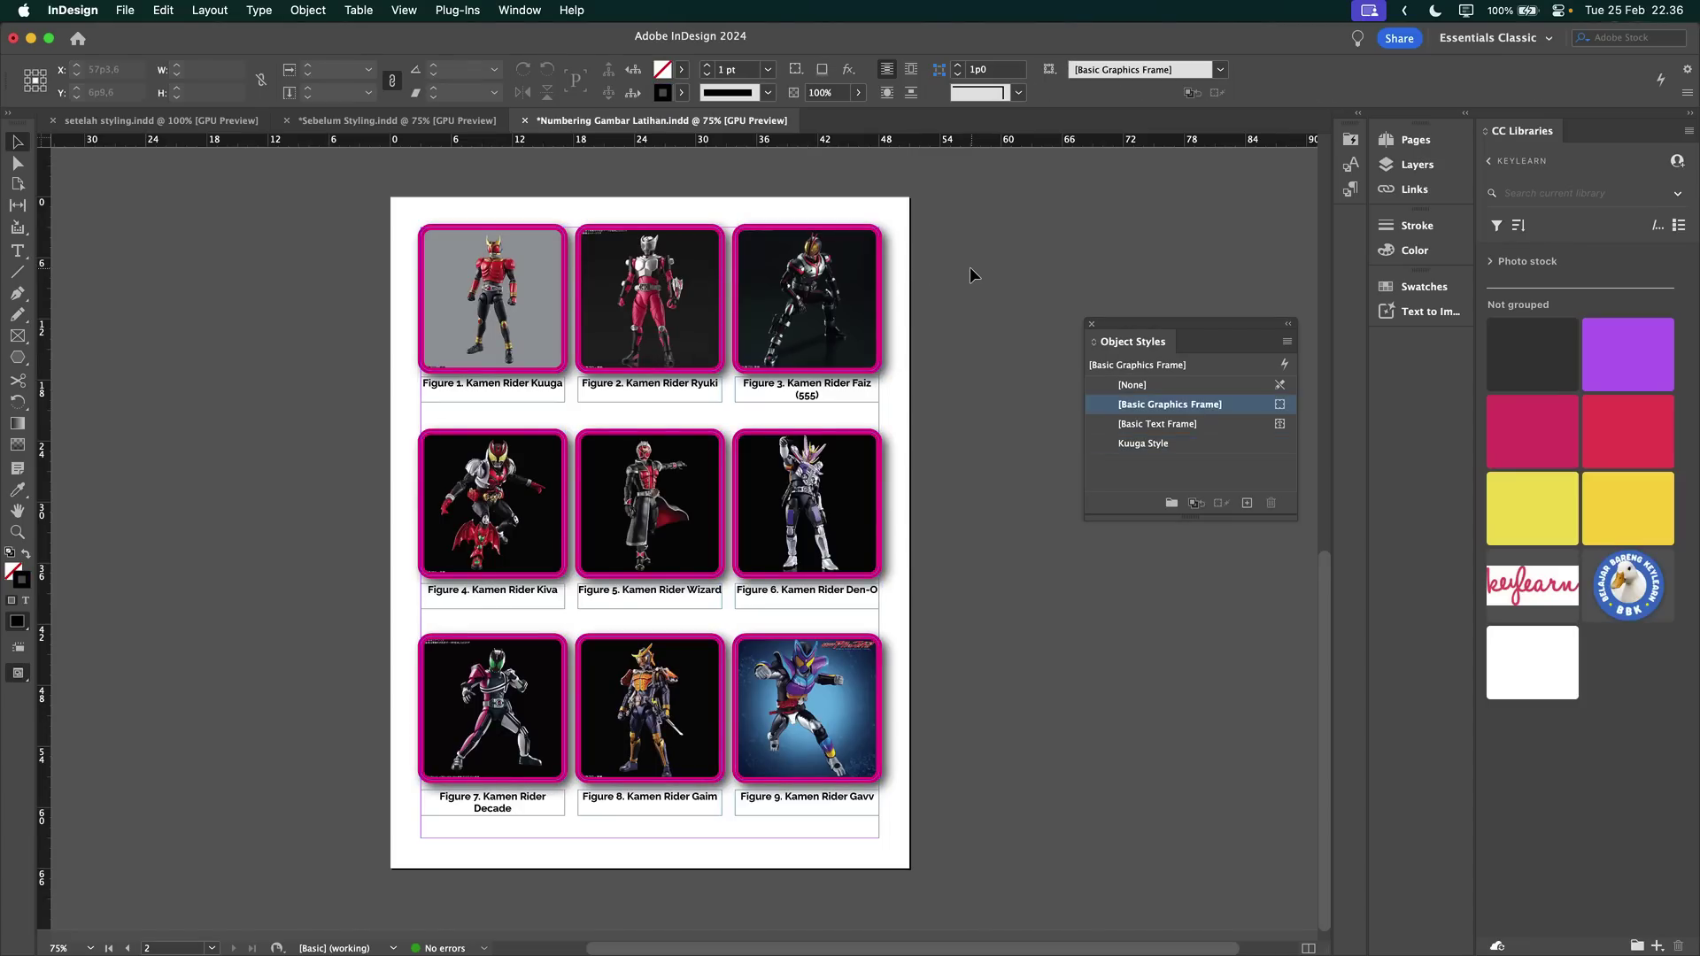